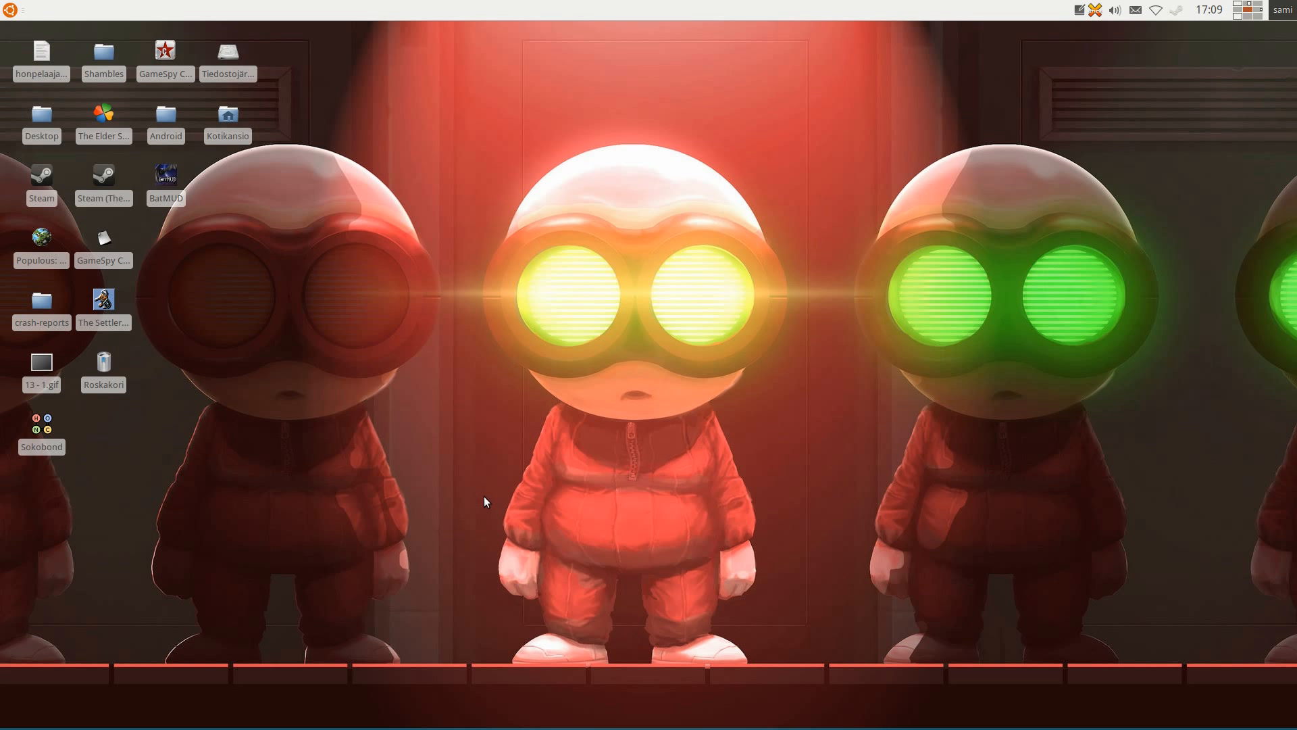
Launch SimpleScreenRecorder and move its window to the upper-left area of the desktop.
mouse_move(407, 728)
mouse_move(331, 727)
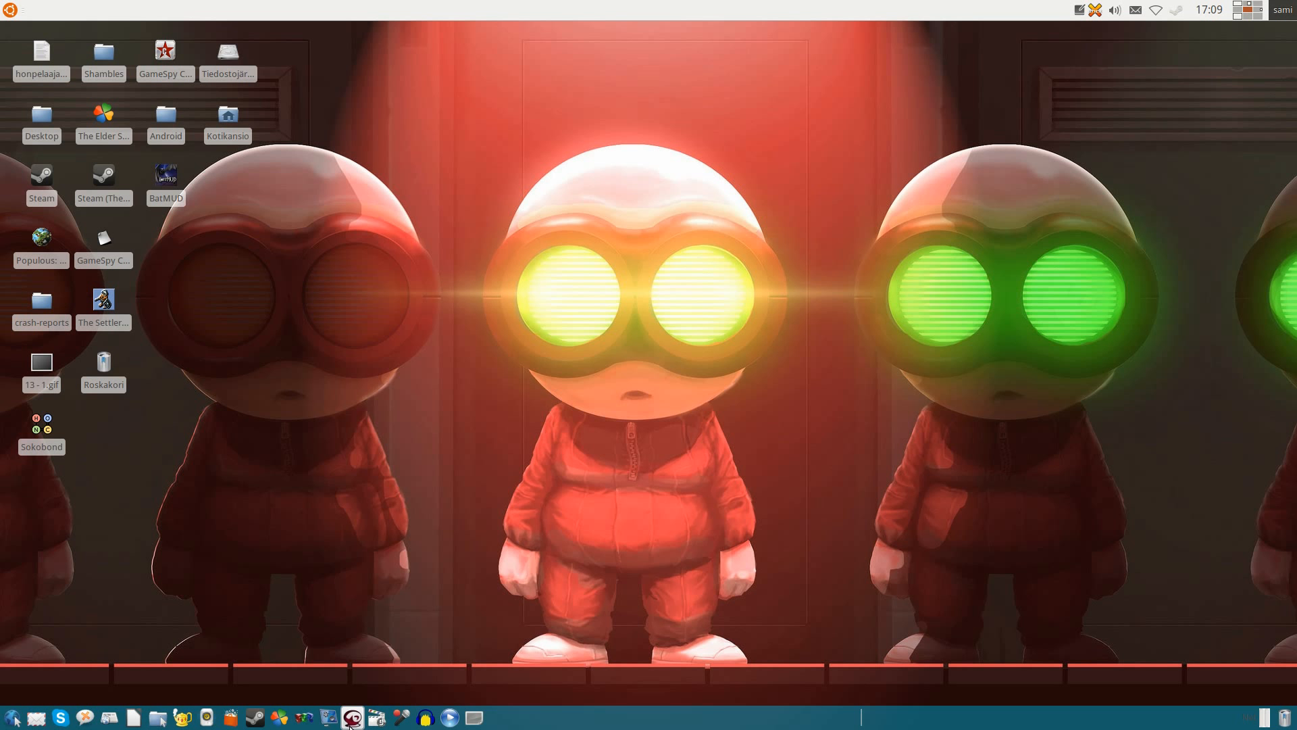
left_click(304, 718)
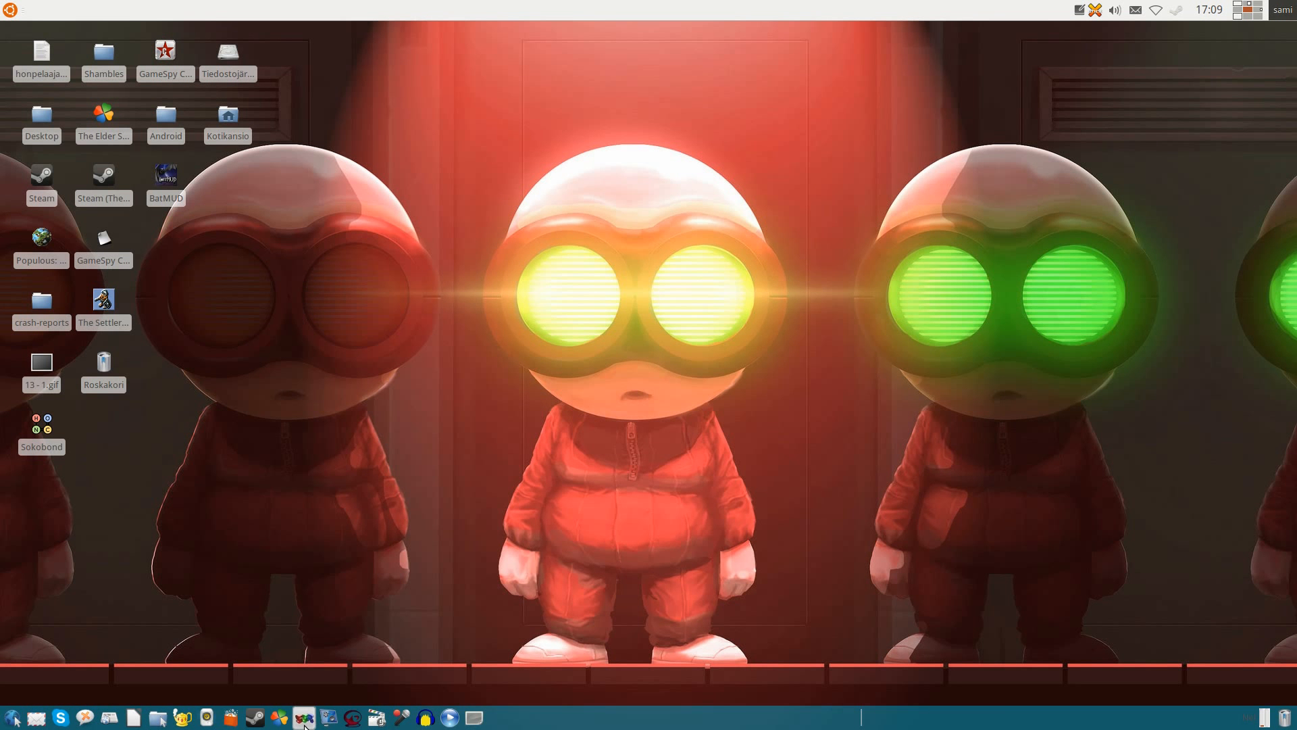
left_click_drag(689, 183, 246, 100)
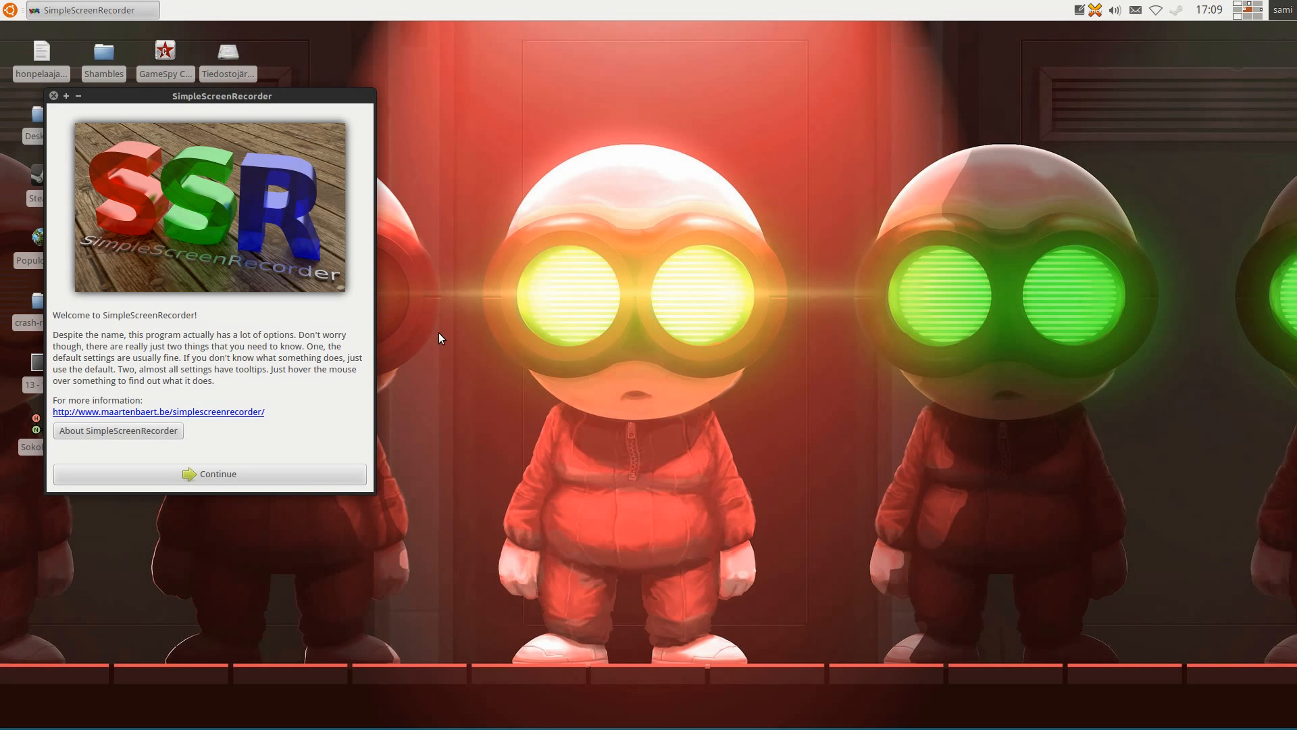
Open Audacity, dismiss its welcome message, and shrink its window beside SimpleScreenRecorder.
mouse_move(531, 729)
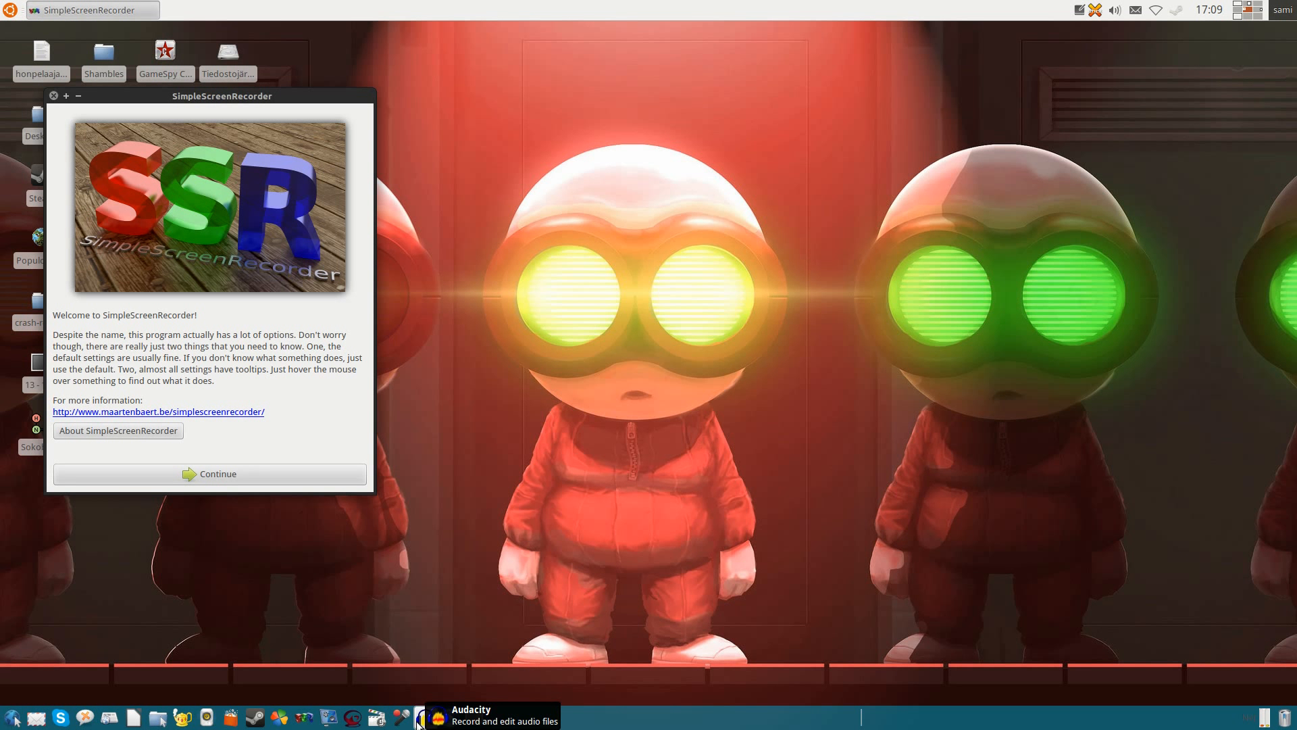
left_click(419, 719)
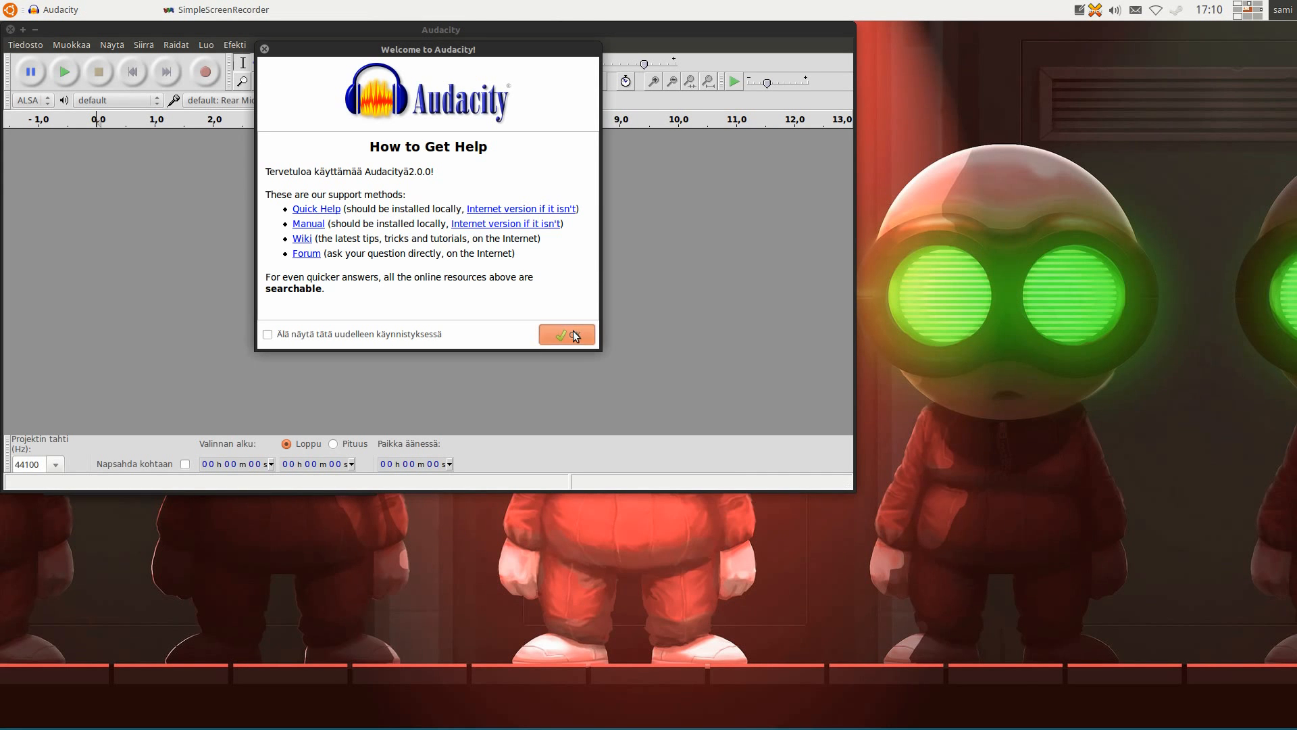
left_click(573, 336)
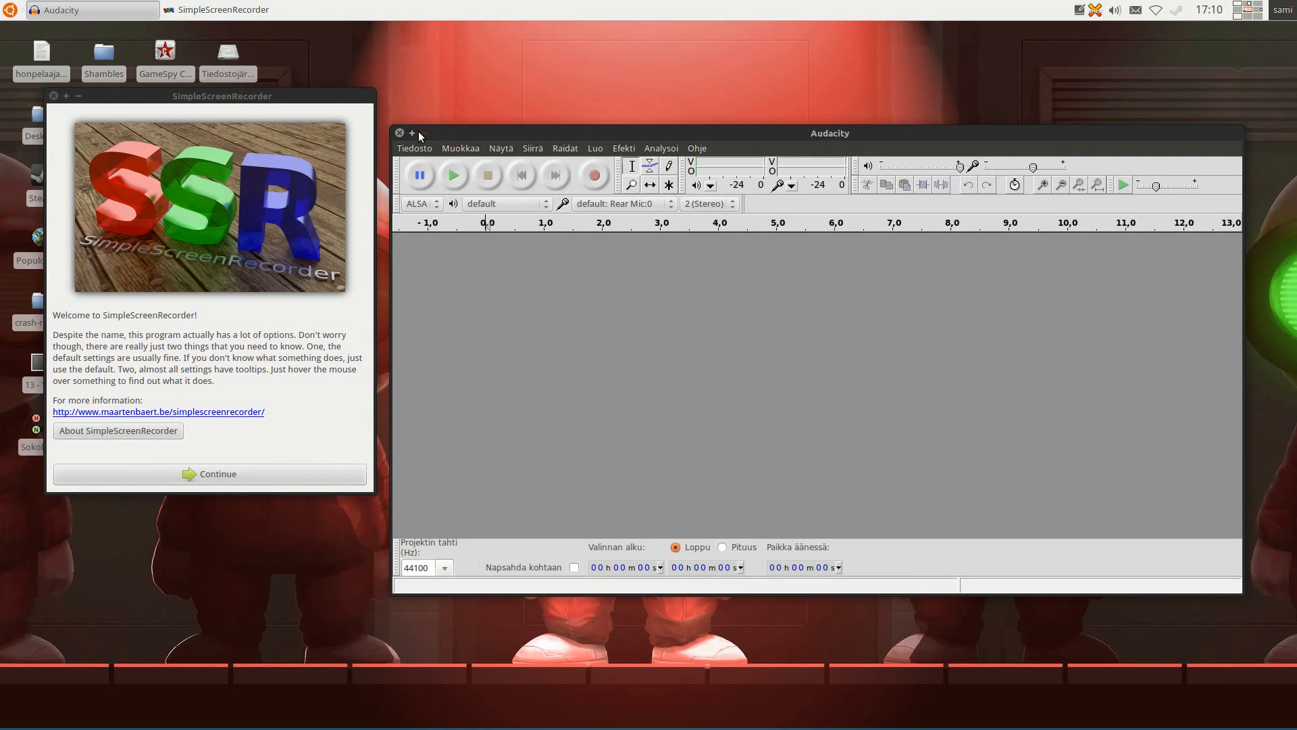
left_click_drag(391, 127, 624, 208)
left_click_drag(914, 213, 748, 189)
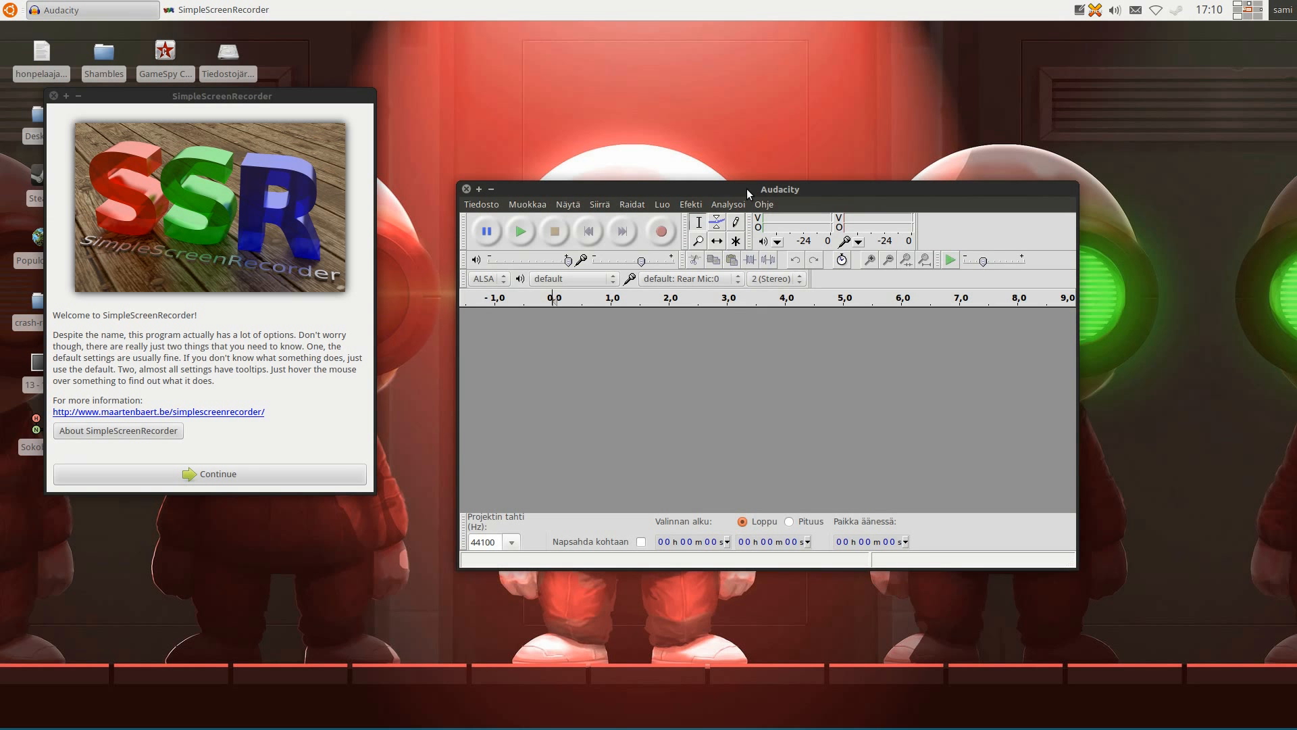
View the list of audio effects that Audacity offers.
left_click(685, 204)
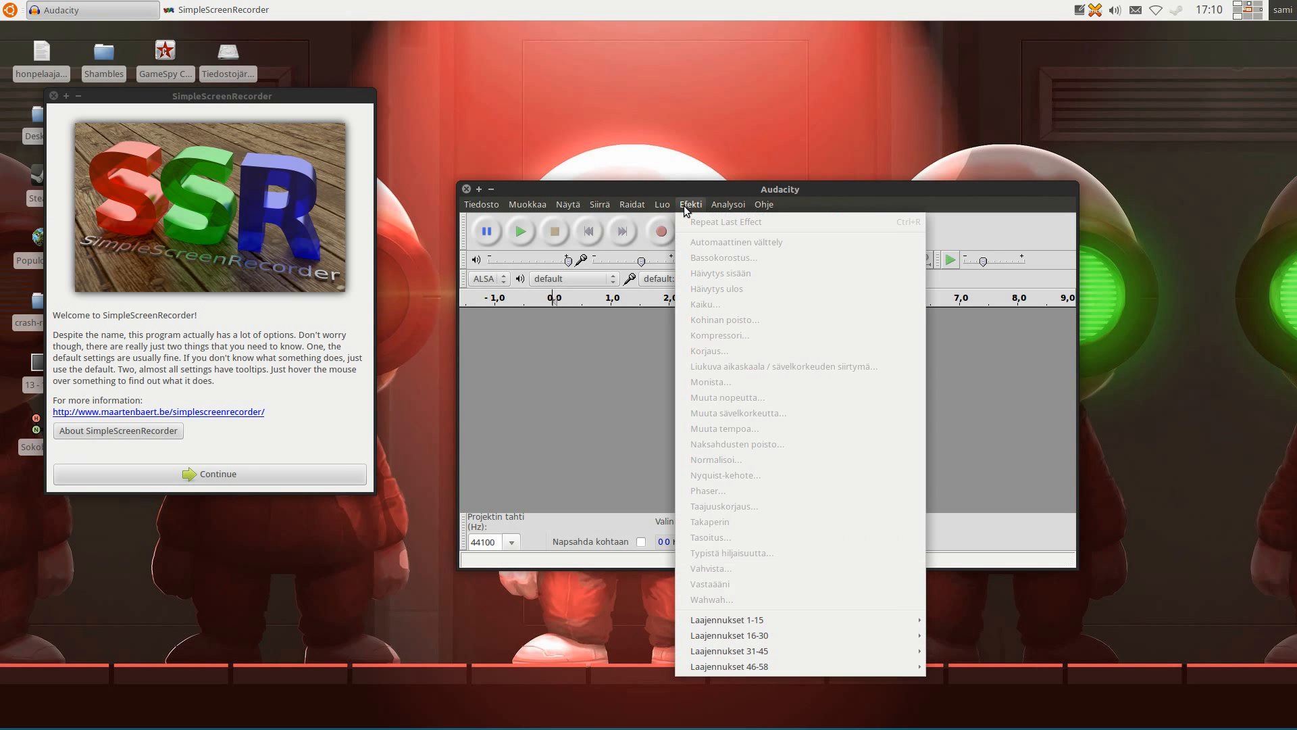
left_click(950, 158)
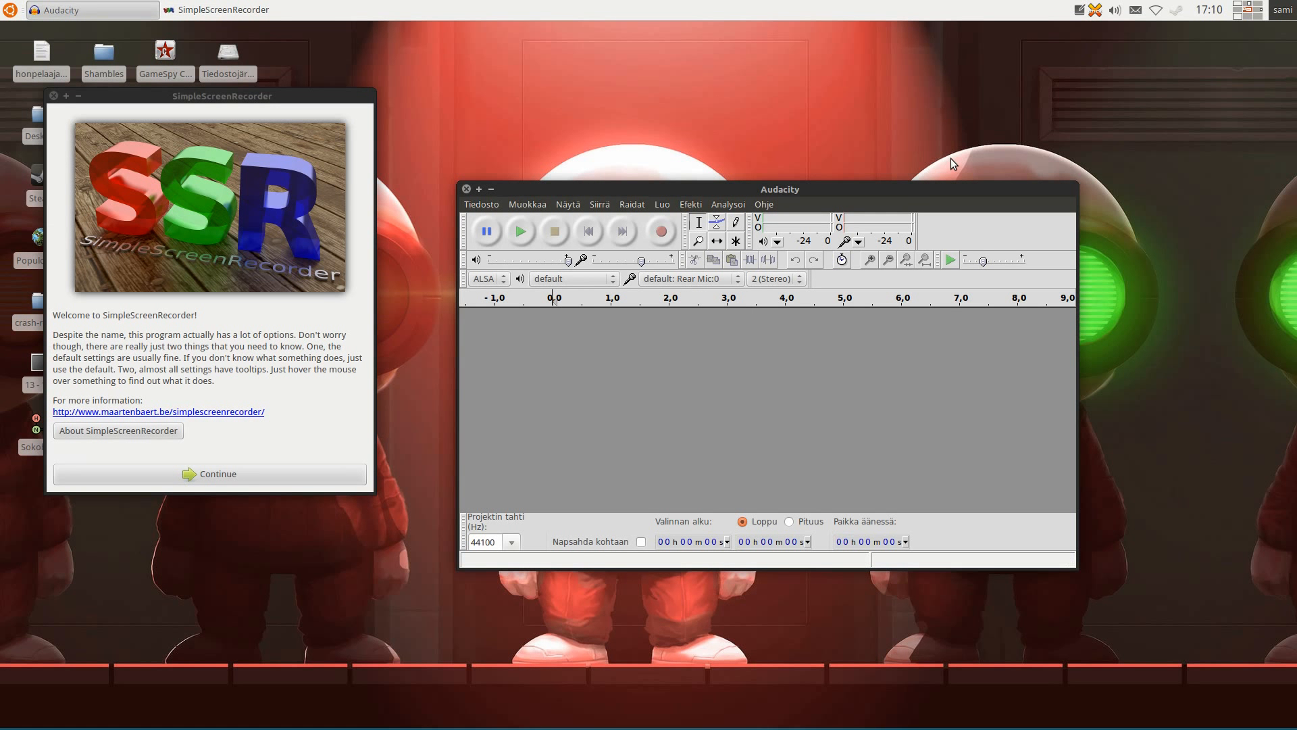
Shift the recorder and Audacity windows slightly, switch to another workspace and return to the one holding both windows.
left_click_drag(230, 92, 202, 48)
left_click_drag(694, 189, 638, 201)
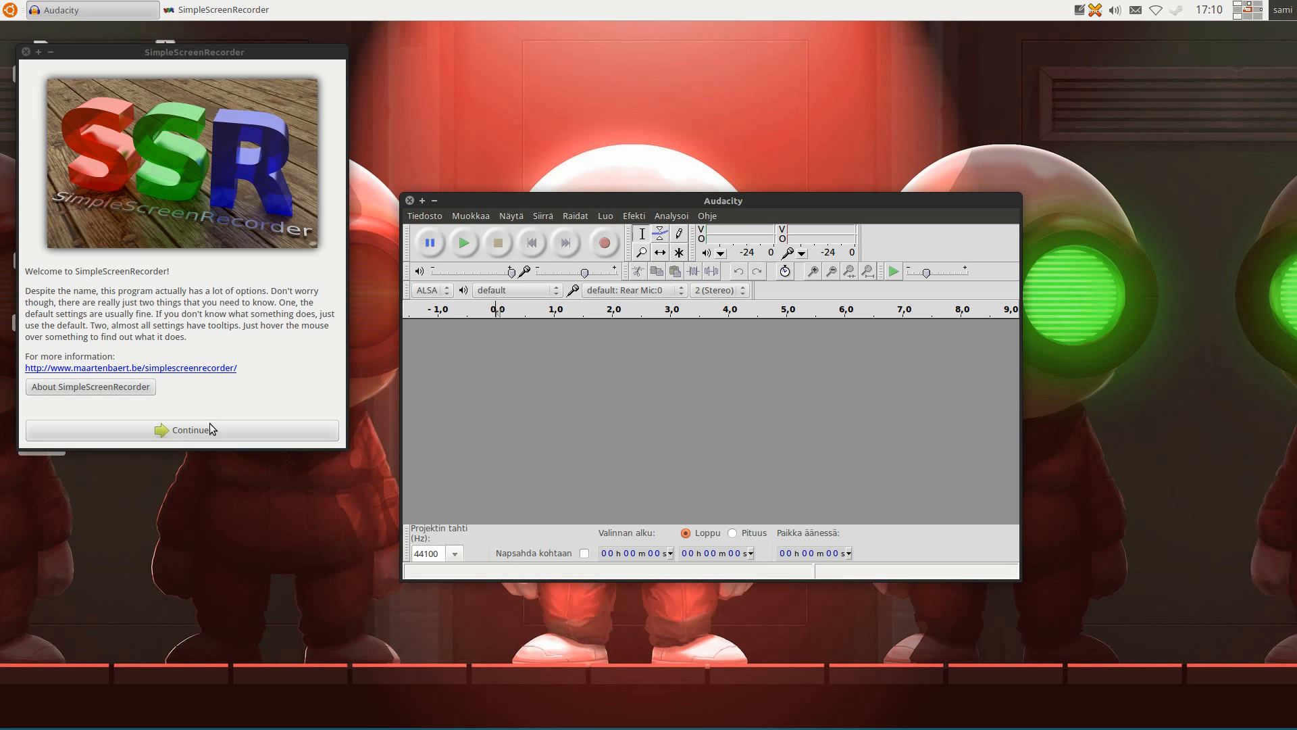
left_click(1257, 10)
left_click(1240, 8)
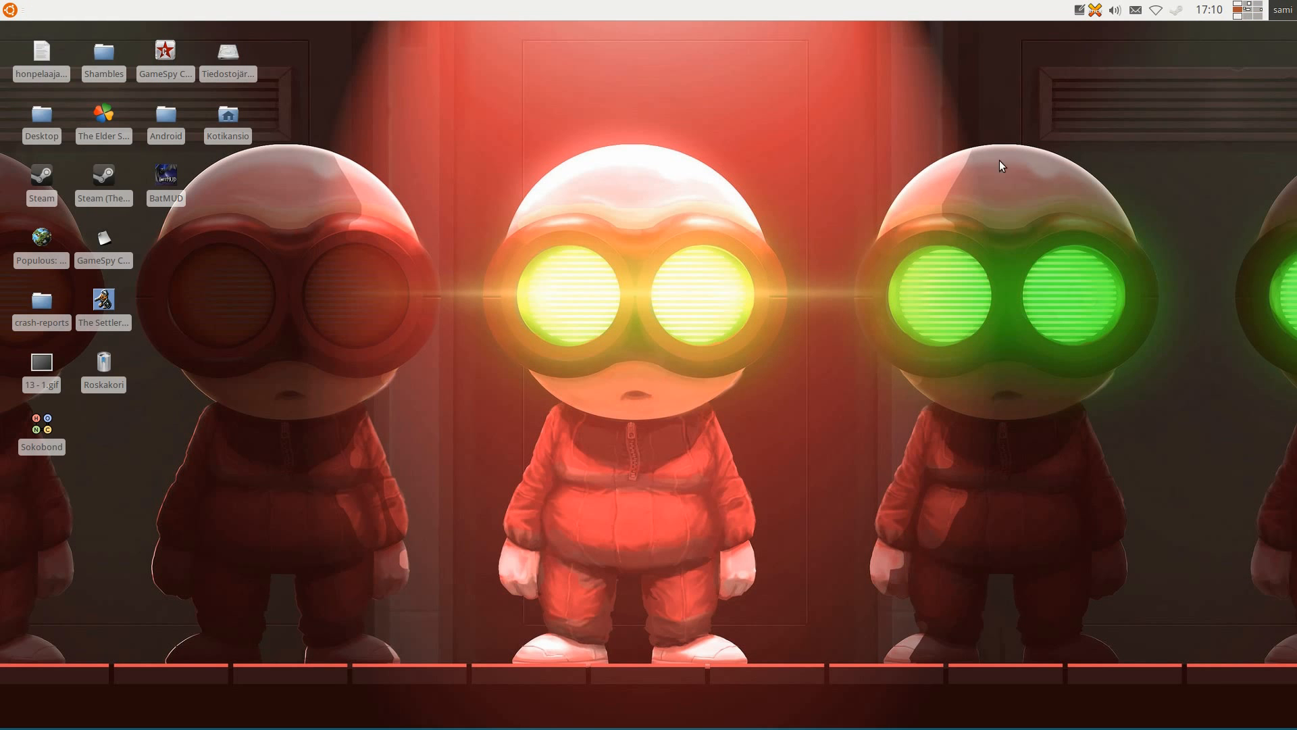
left_click(1247, 8)
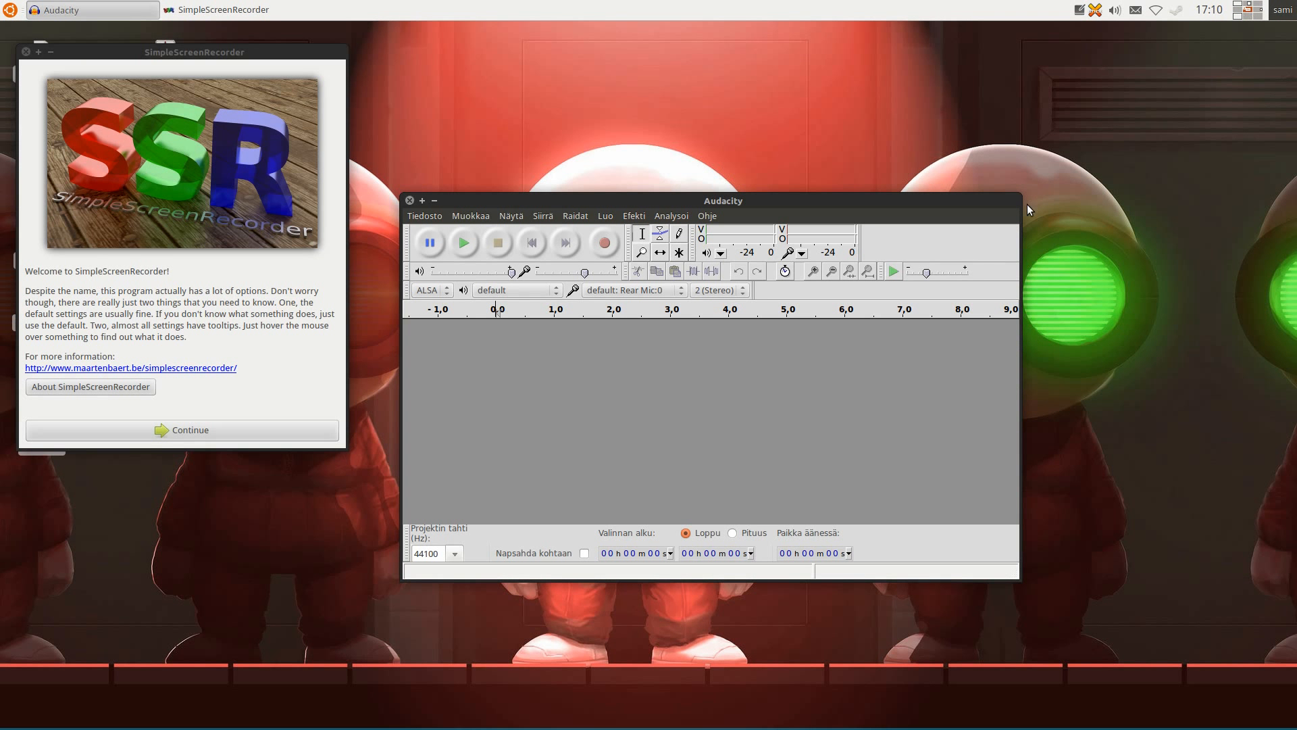
Place a smaller Audacity window in the desktop's lower-left corner and SimpleScreenRecorder directly above it.
left_click_drag(582, 200, 182, 347)
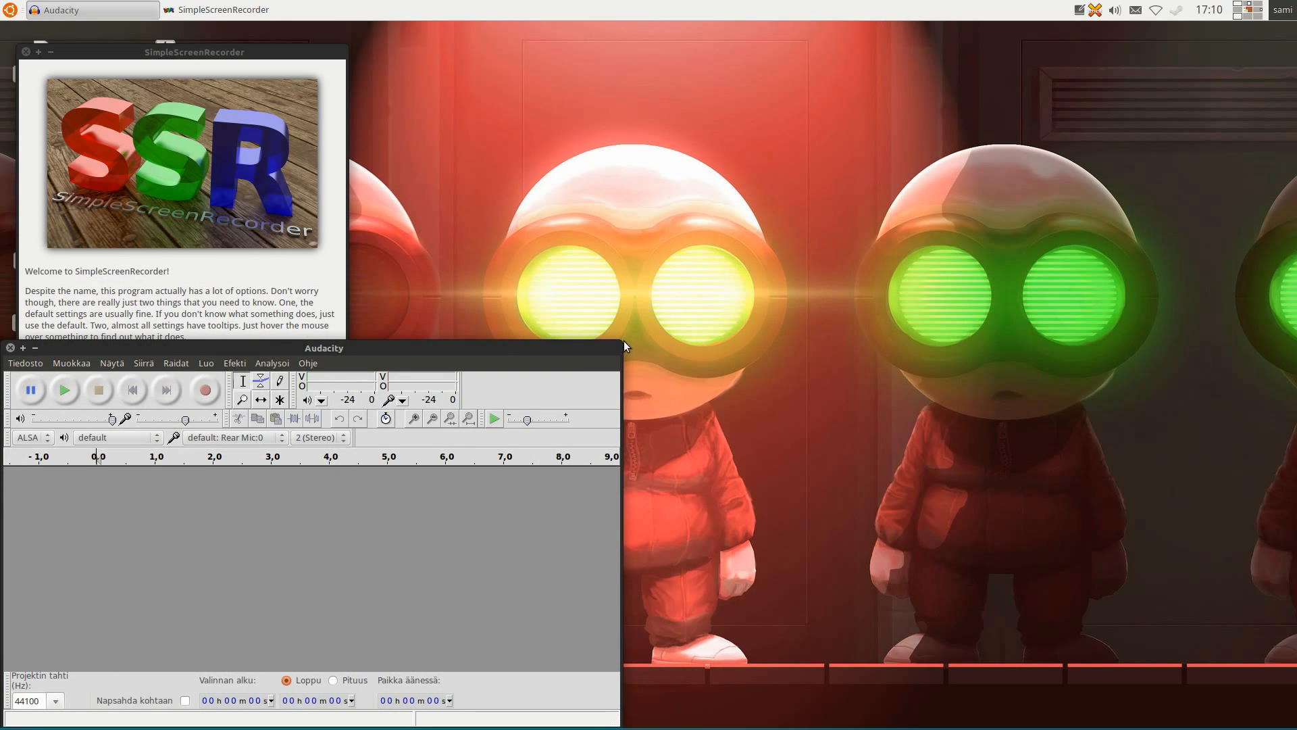
left_click_drag(625, 346, 456, 418)
left_click(309, 349)
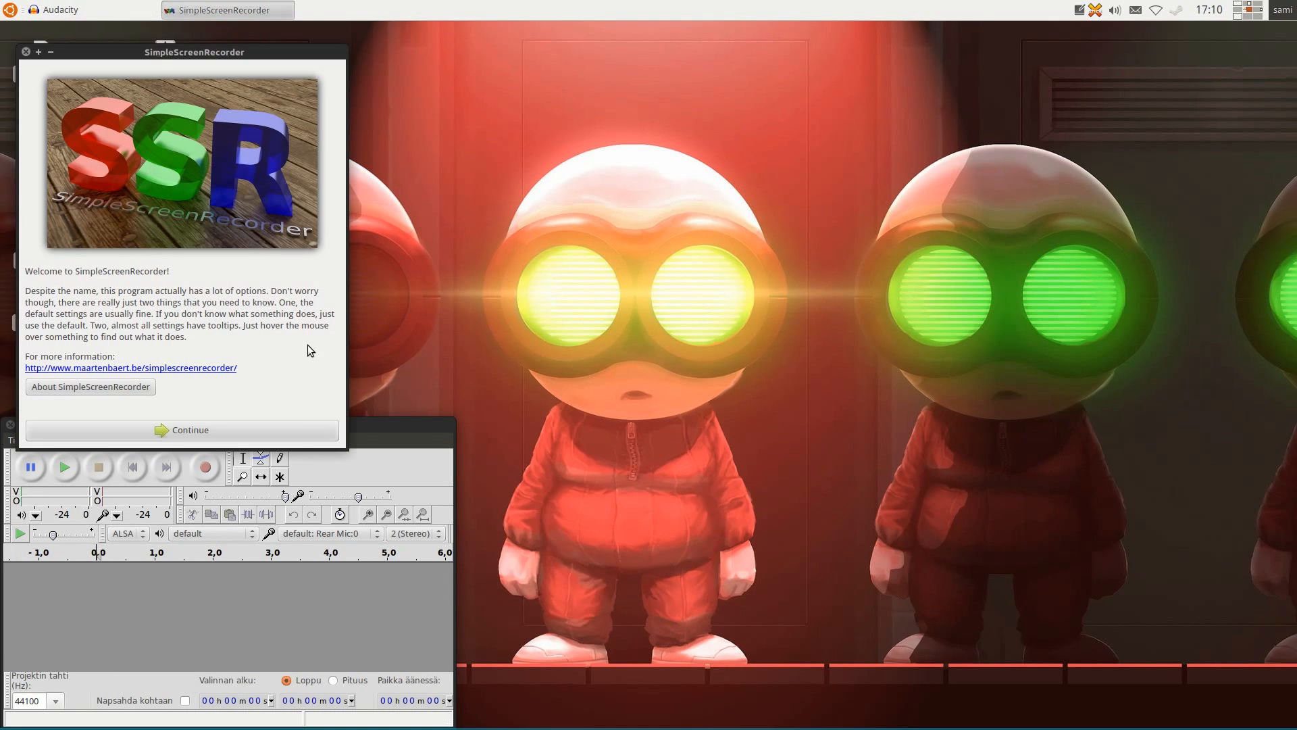
left_click_drag(199, 61, 183, 38)
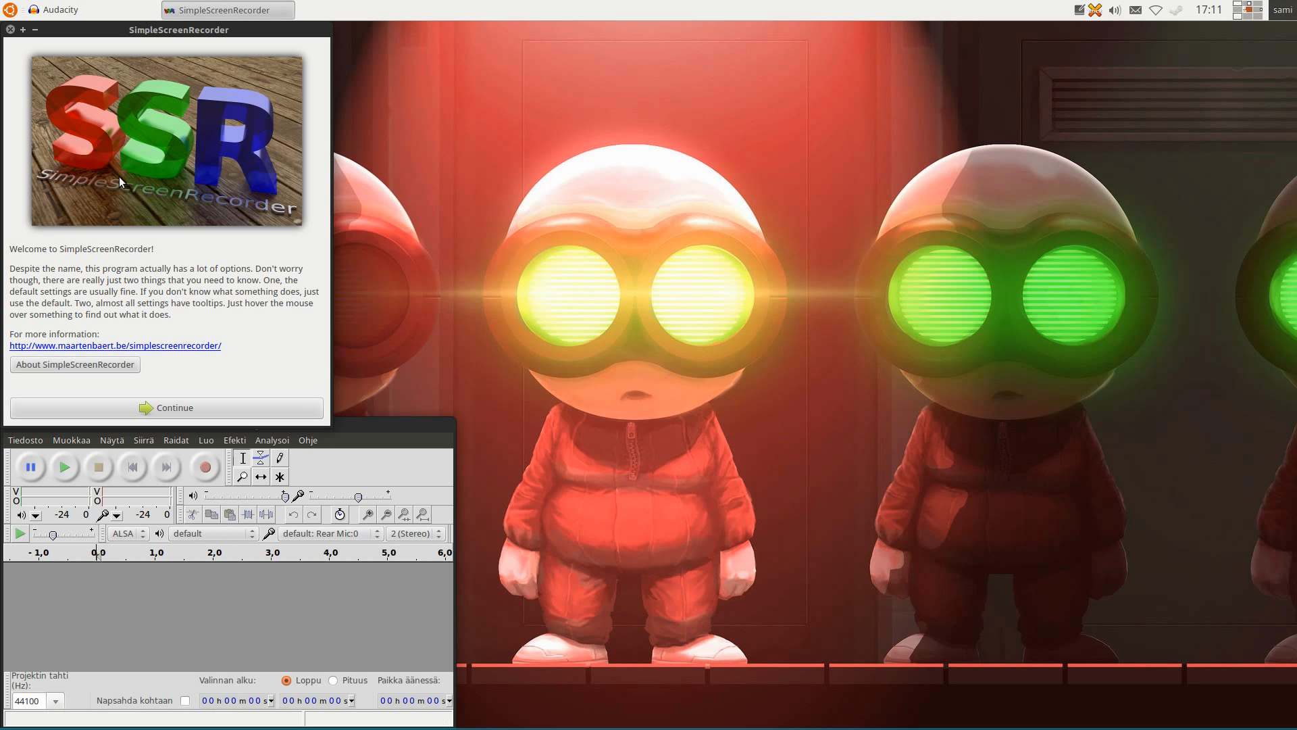
Proceed to SimpleScreenRecorder's video and audio input settings.
left_click(238, 466)
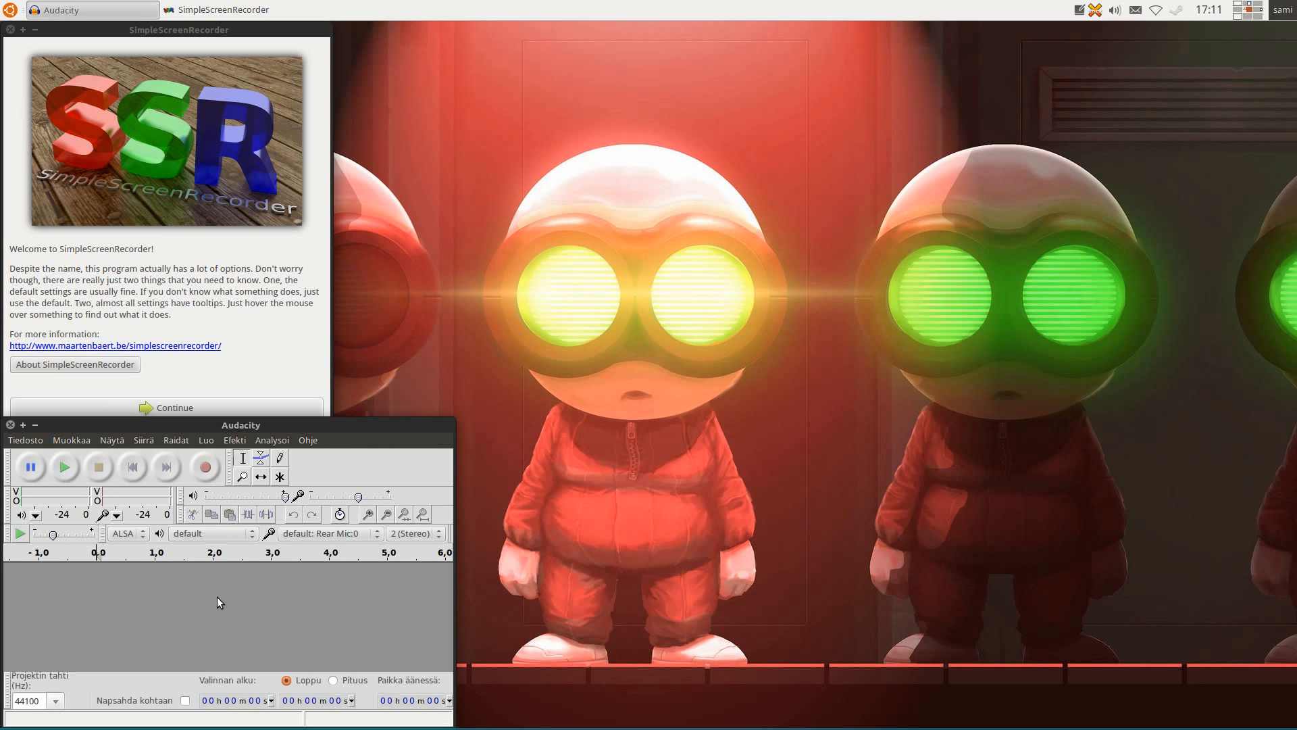
left_click(265, 331)
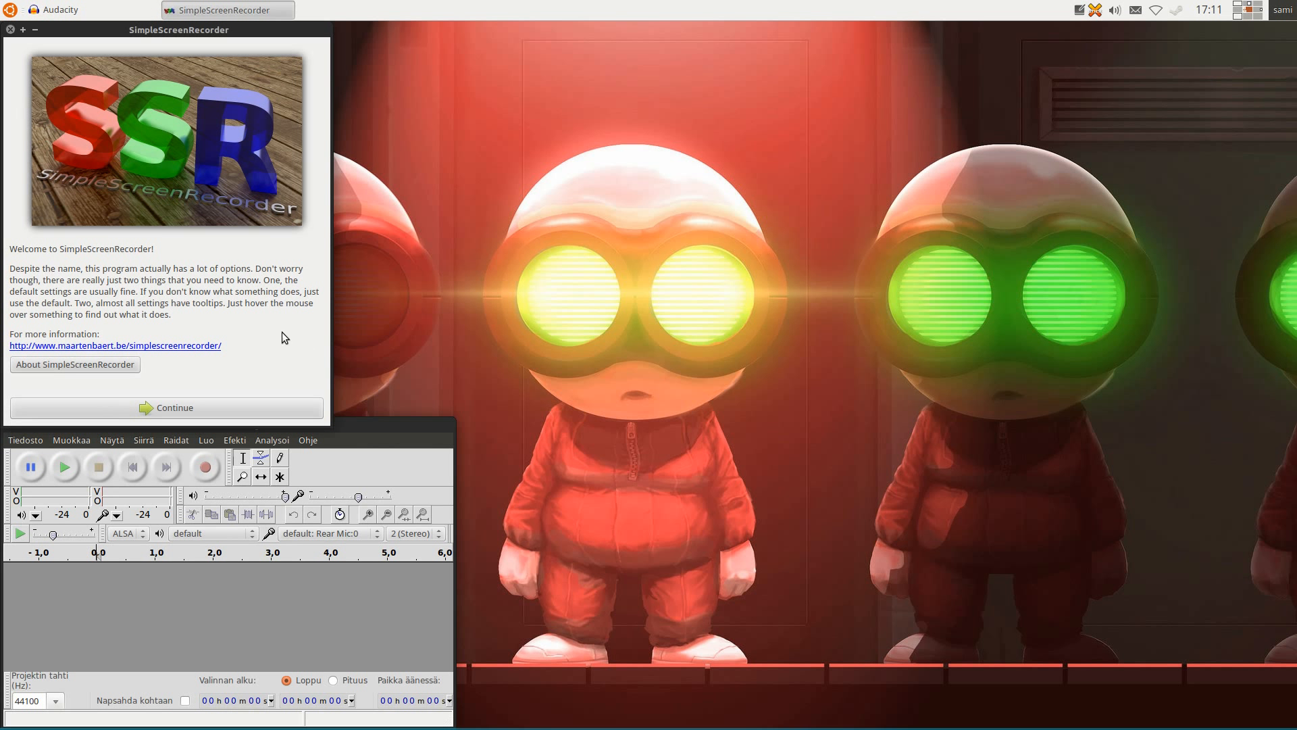
left_click(236, 408)
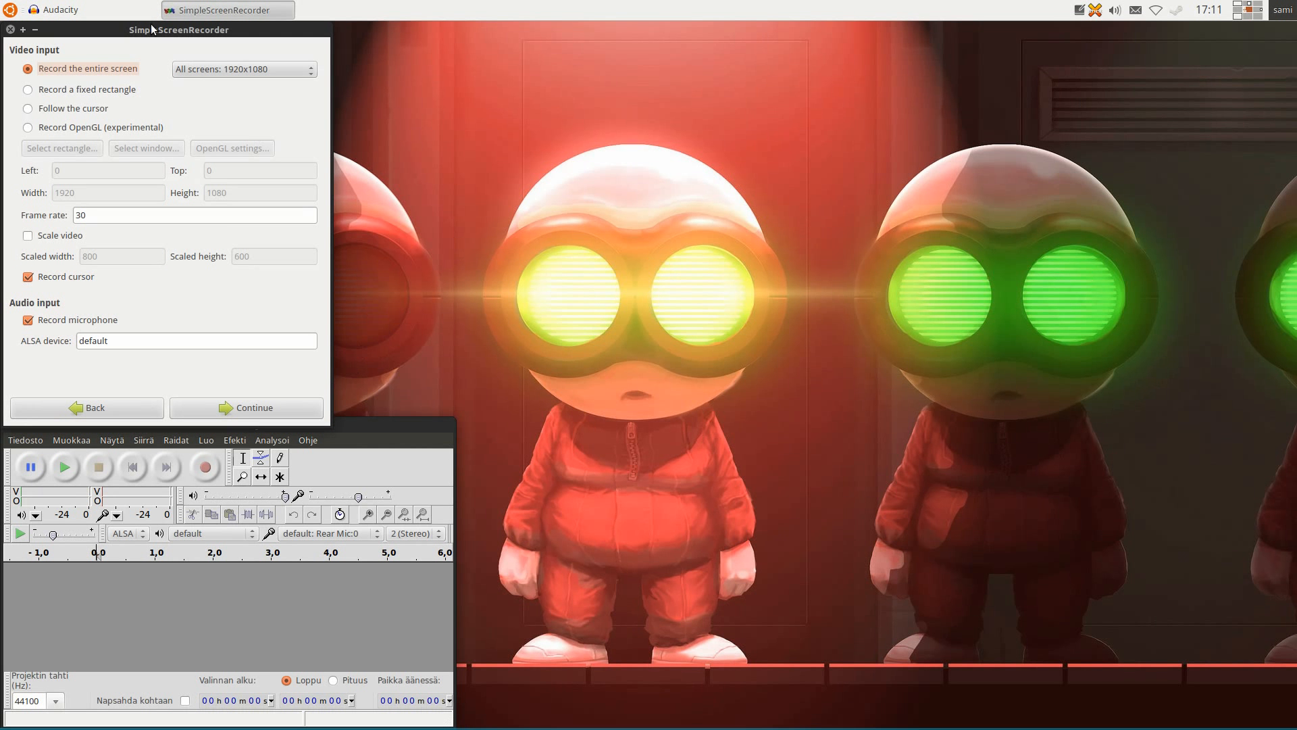
left_click(545, 146)
left_click(262, 119)
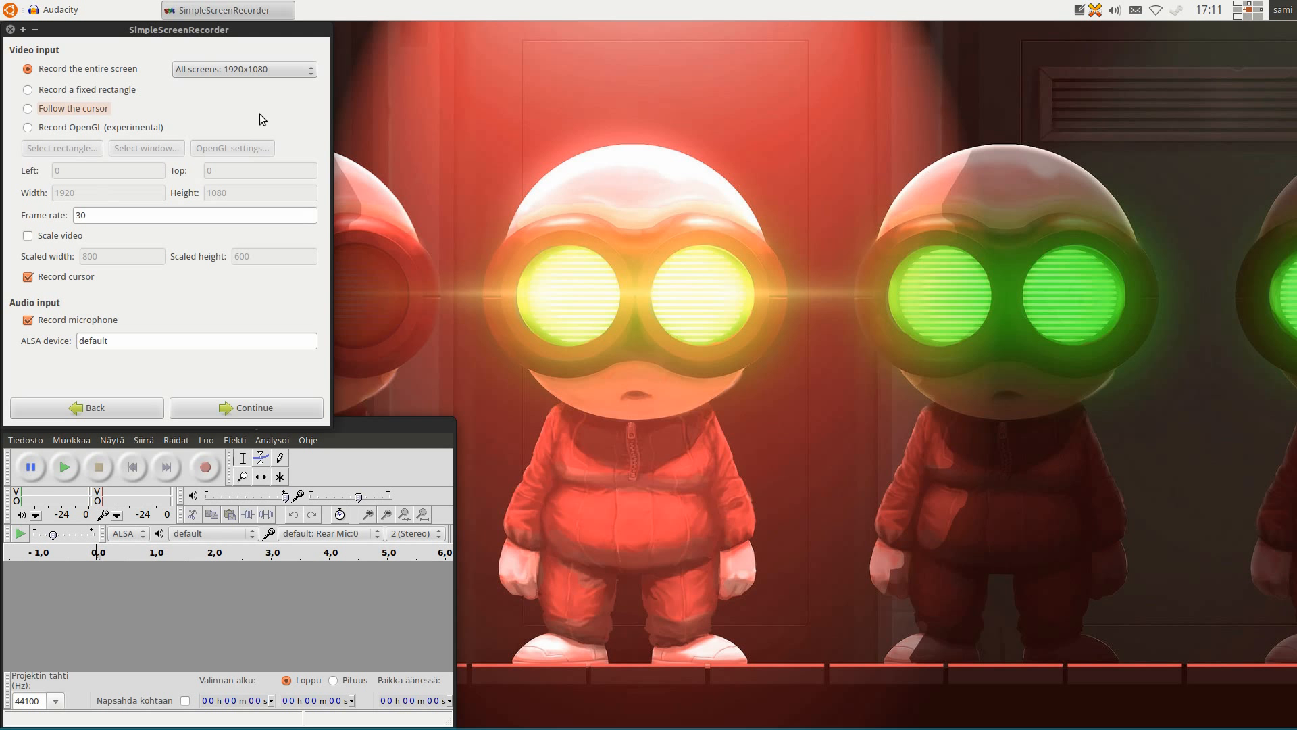
Open the system sound settings at the recording streams and move that window clear of the recorder.
left_click(1115, 10)
left_click(1166, 152)
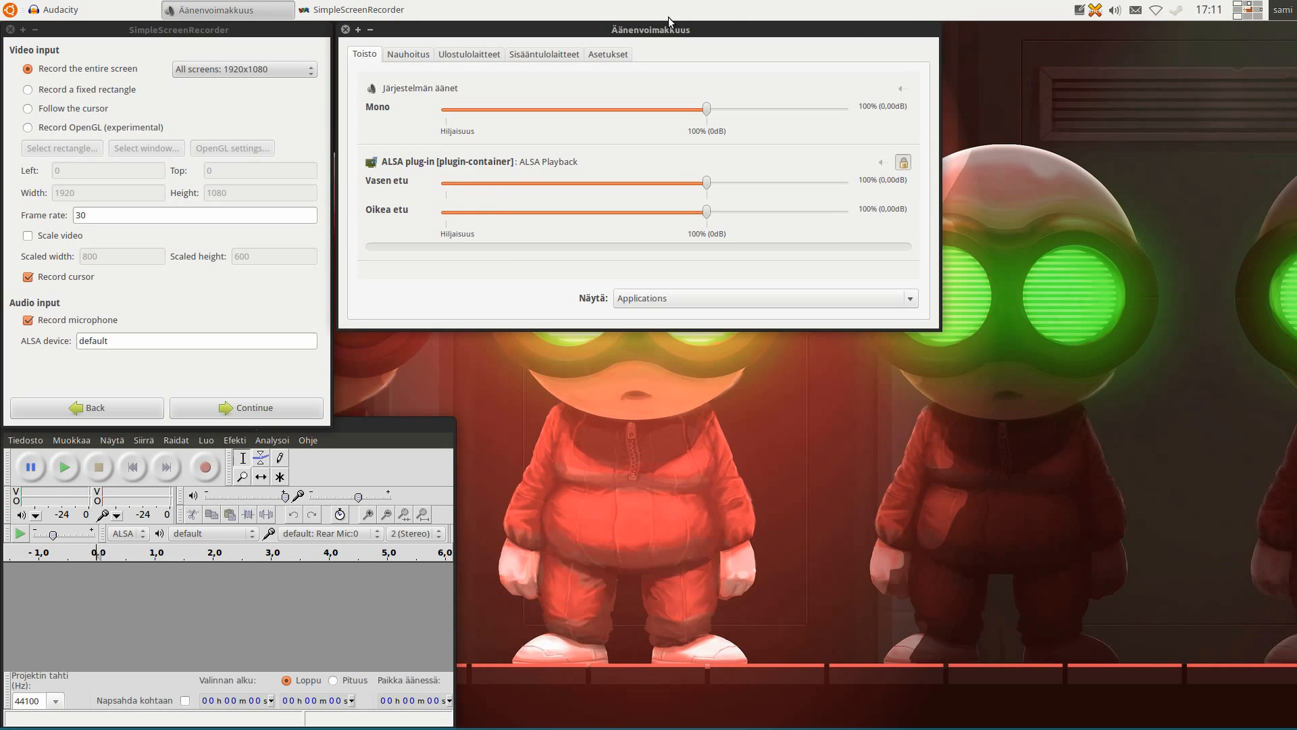
left_click(432, 98)
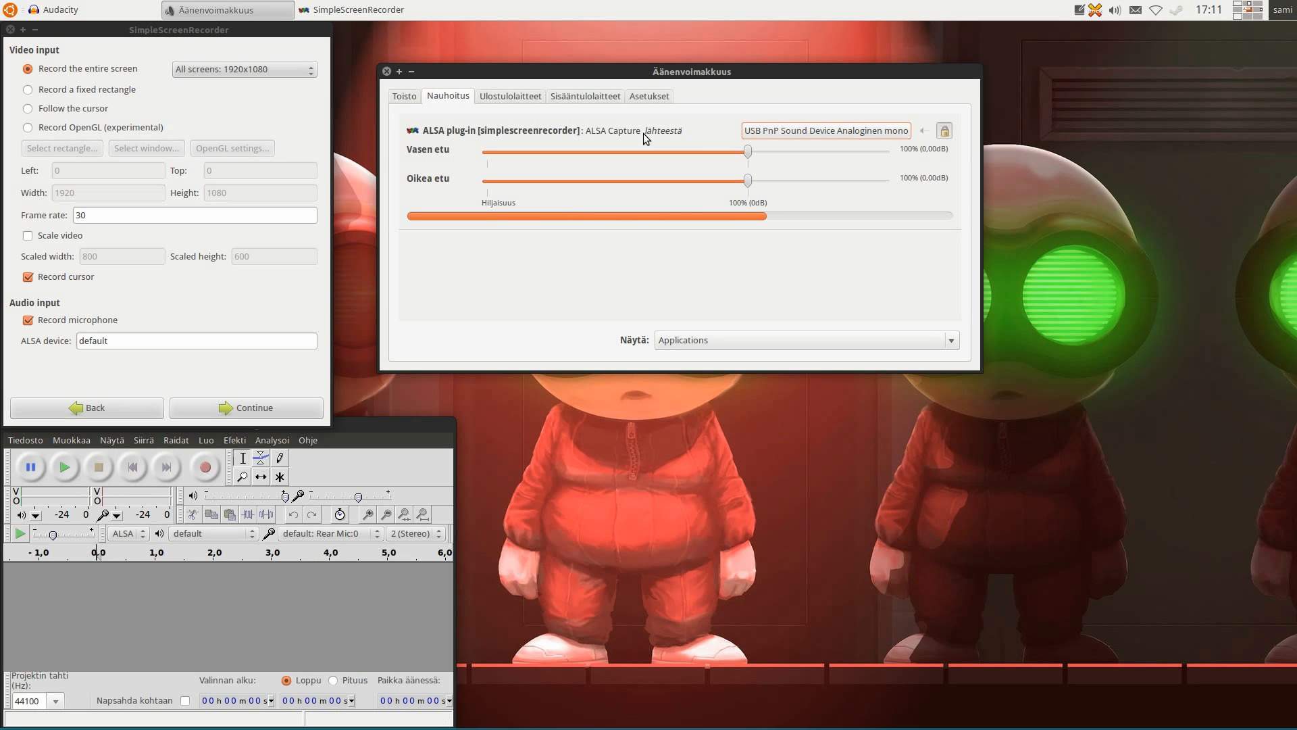
left_click_drag(730, 70, 949, 57)
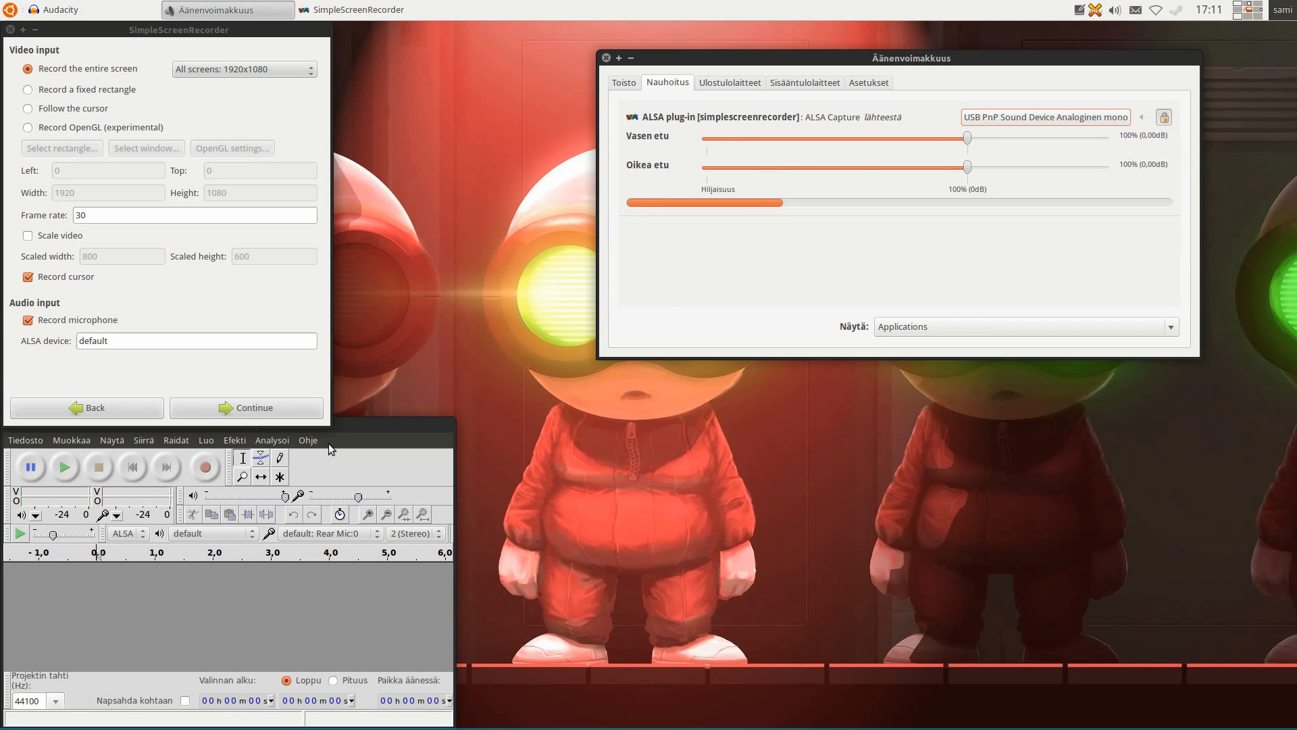
Set the recorder's output file name to ssr2.mkv and start recording.
left_click(250, 407)
left_click(214, 91)
type("2")
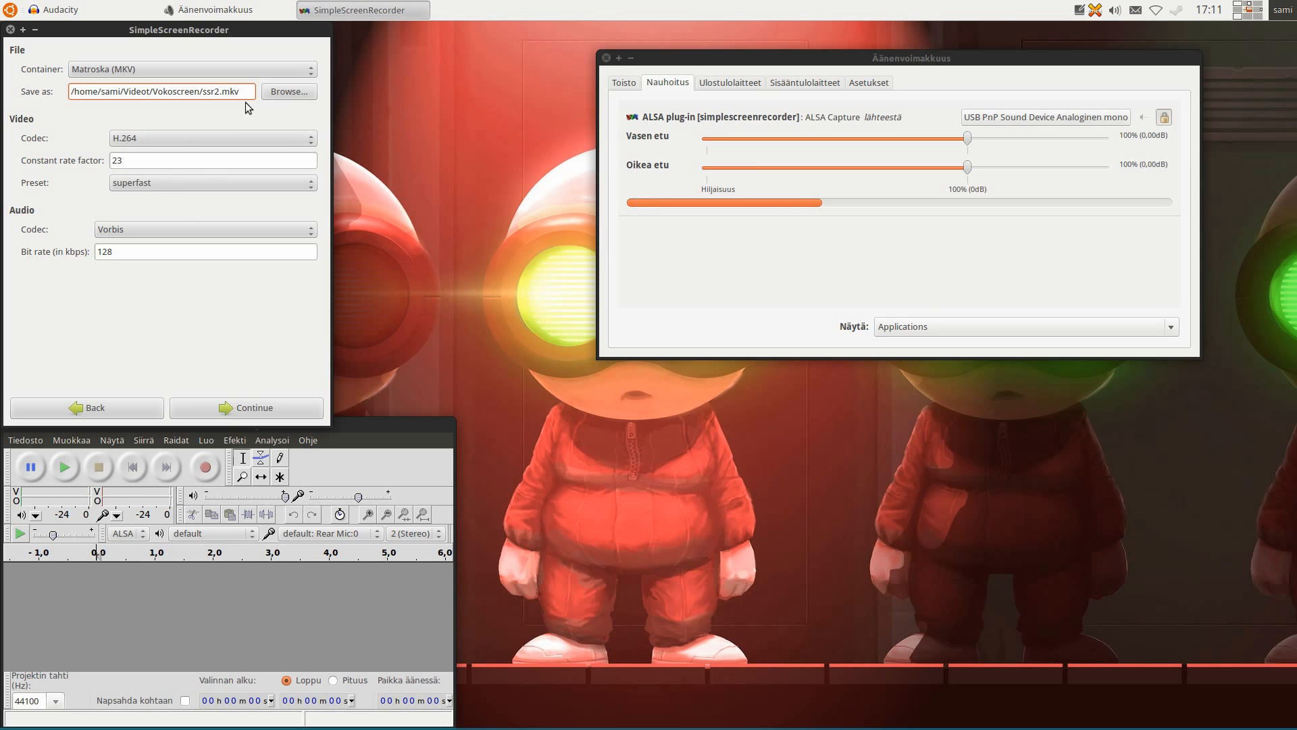
left_click(254, 408)
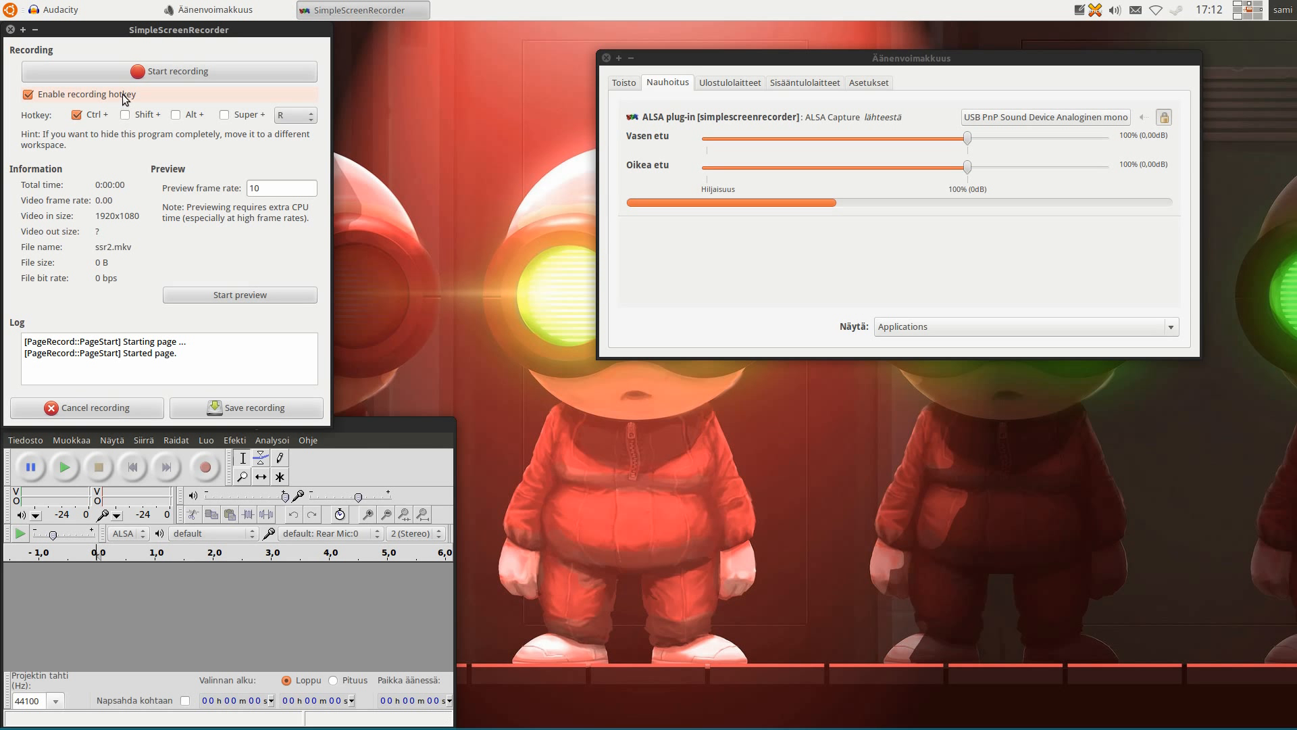
left_click(164, 74)
Switch the second SimpleScreenRecorder capture stream's source to Monitor of USB PnP Sound Device Analoginen stereo.
left_click_drag(1176, 202, 1186, 230)
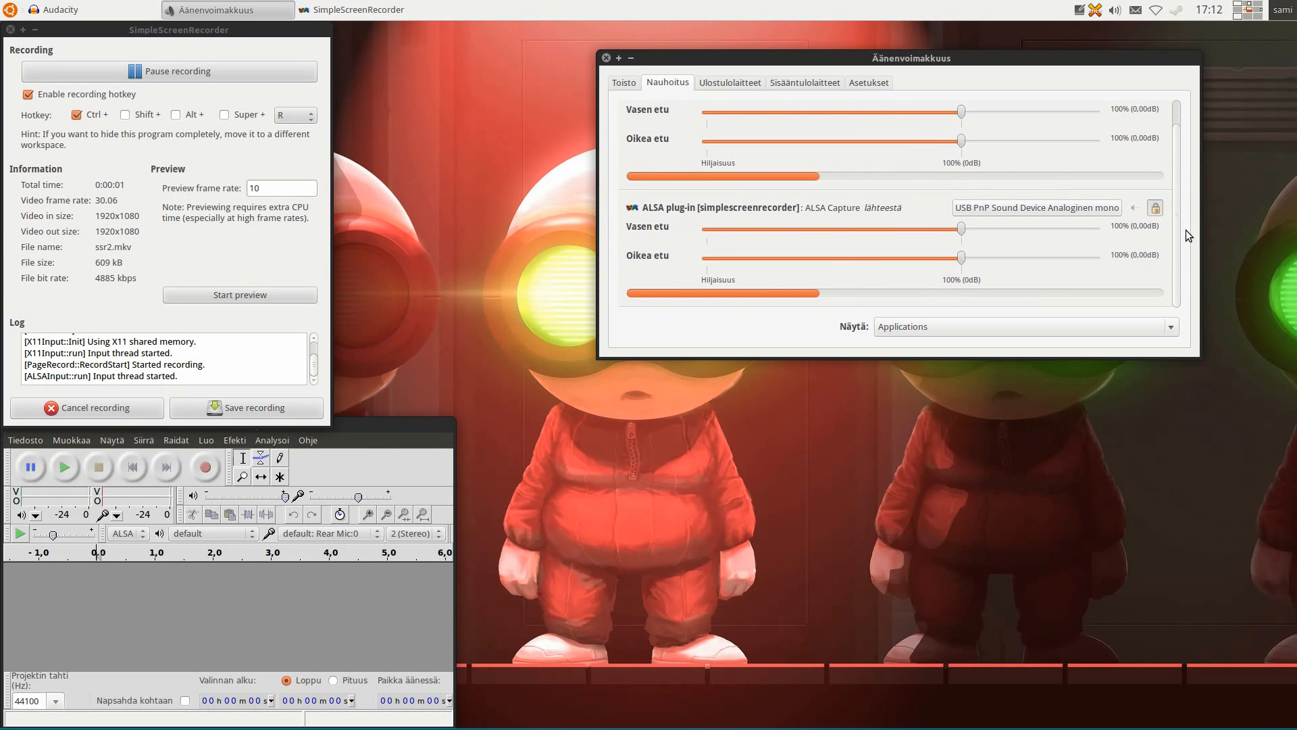
left_click(1046, 212)
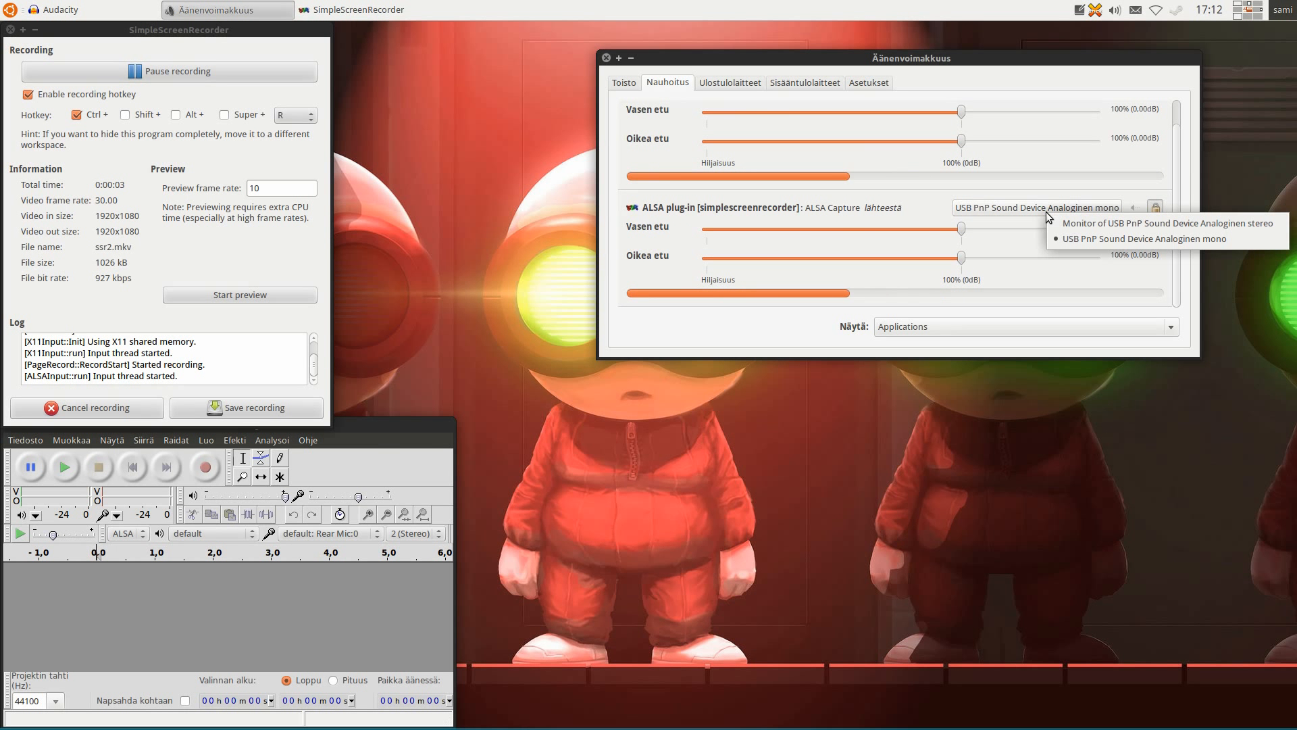
left_click(1125, 225)
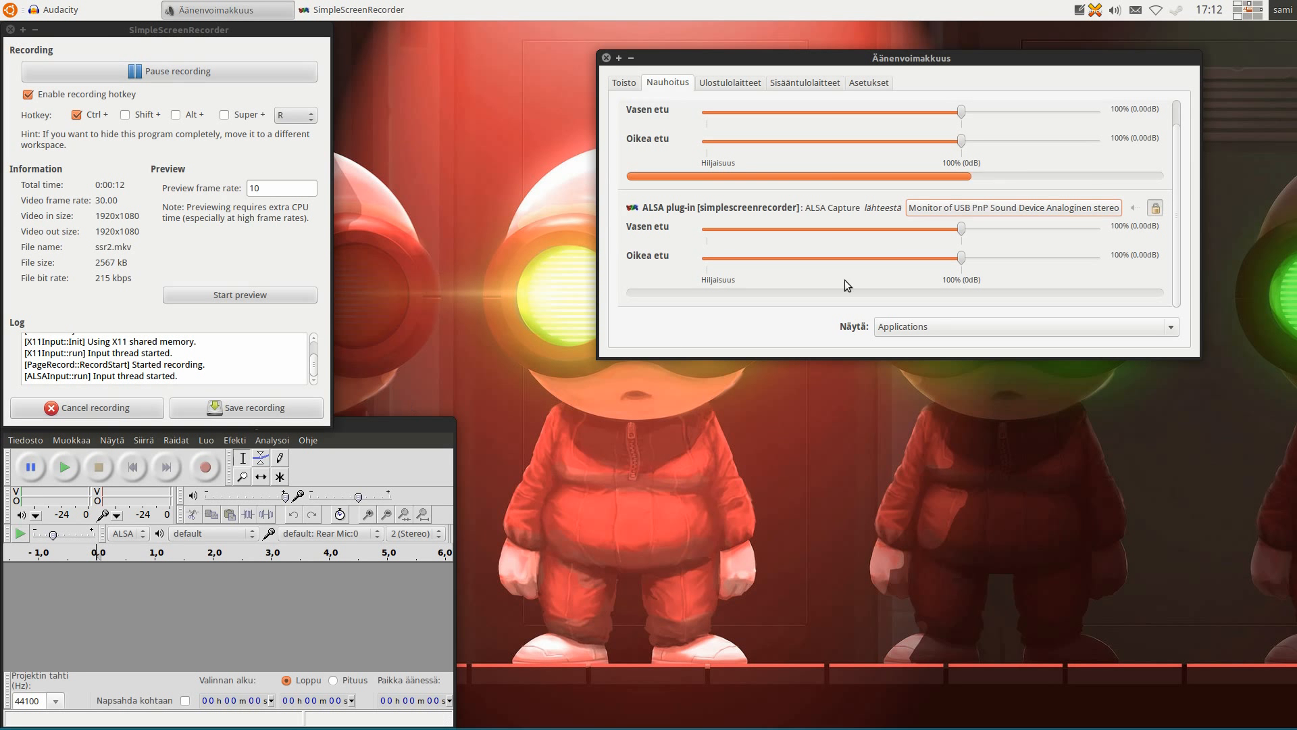
Cancel the running recording and go back to SimpleScreenRecorder's welcome page.
left_click(103, 405)
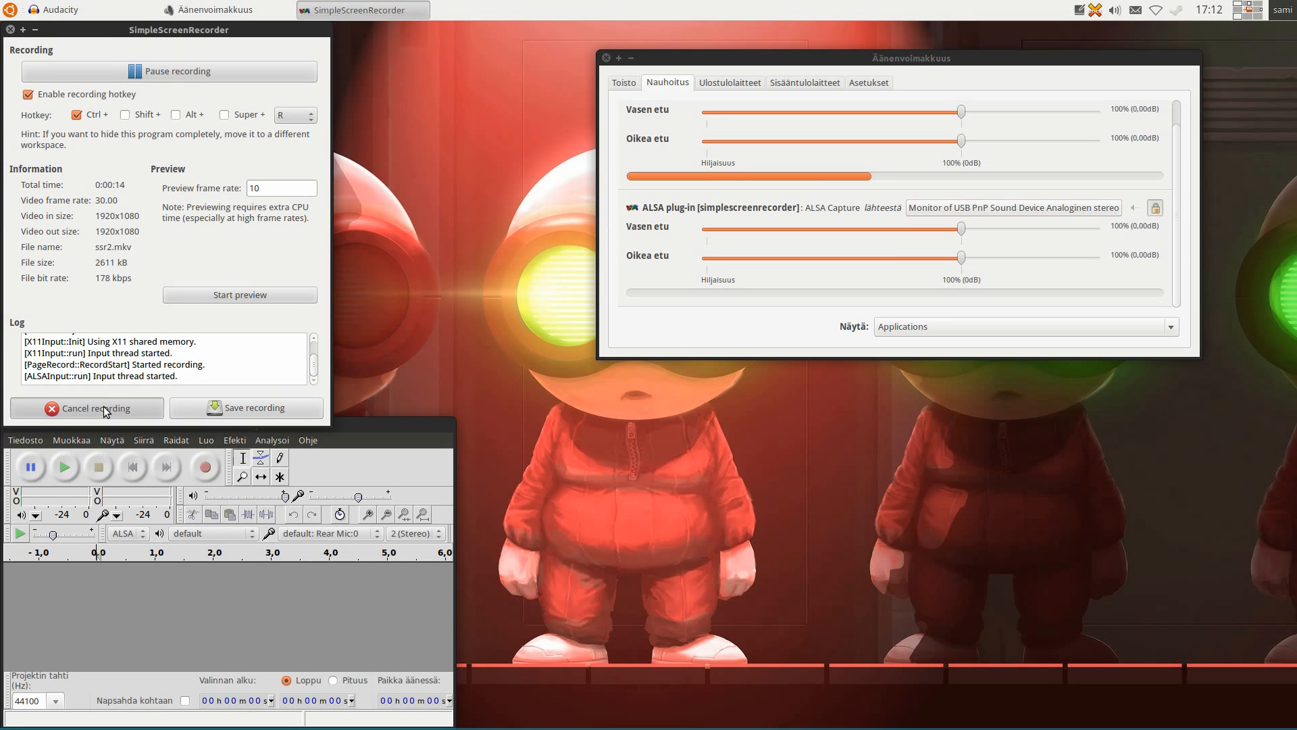
left_click(238, 248)
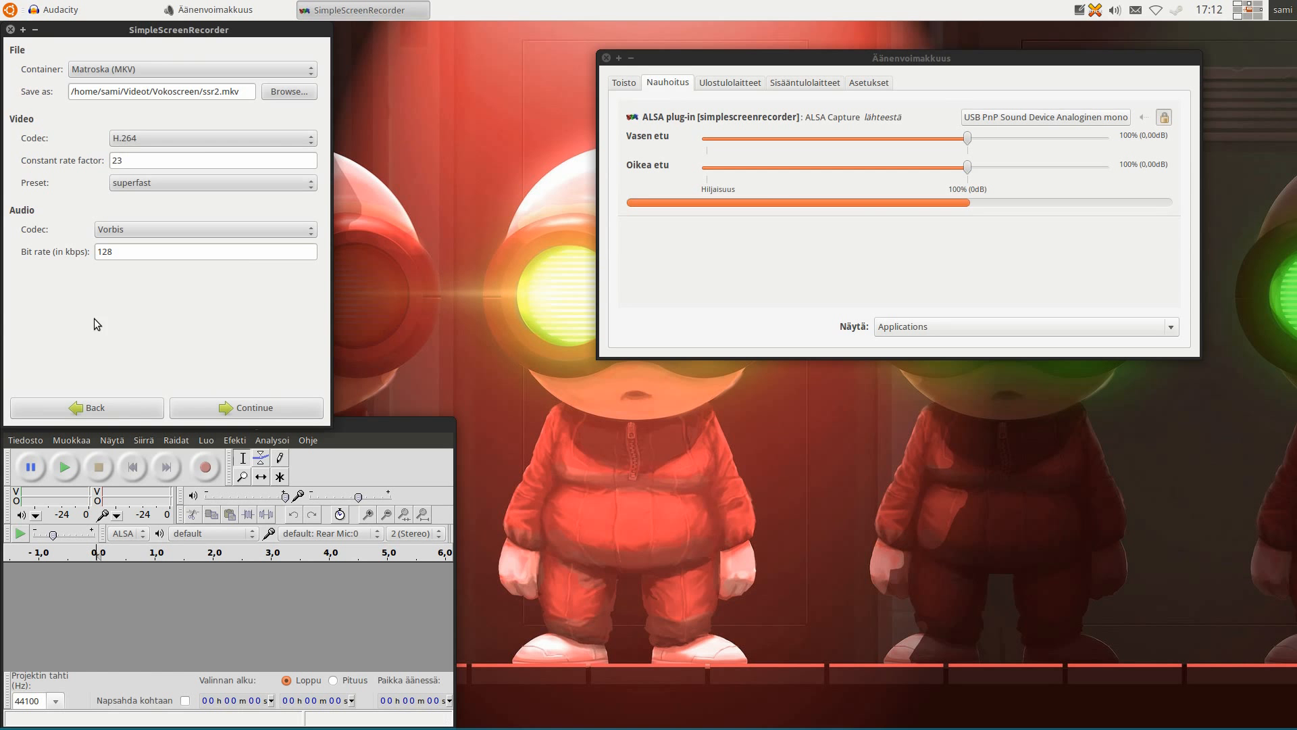
left_click(135, 407)
left_click(111, 407)
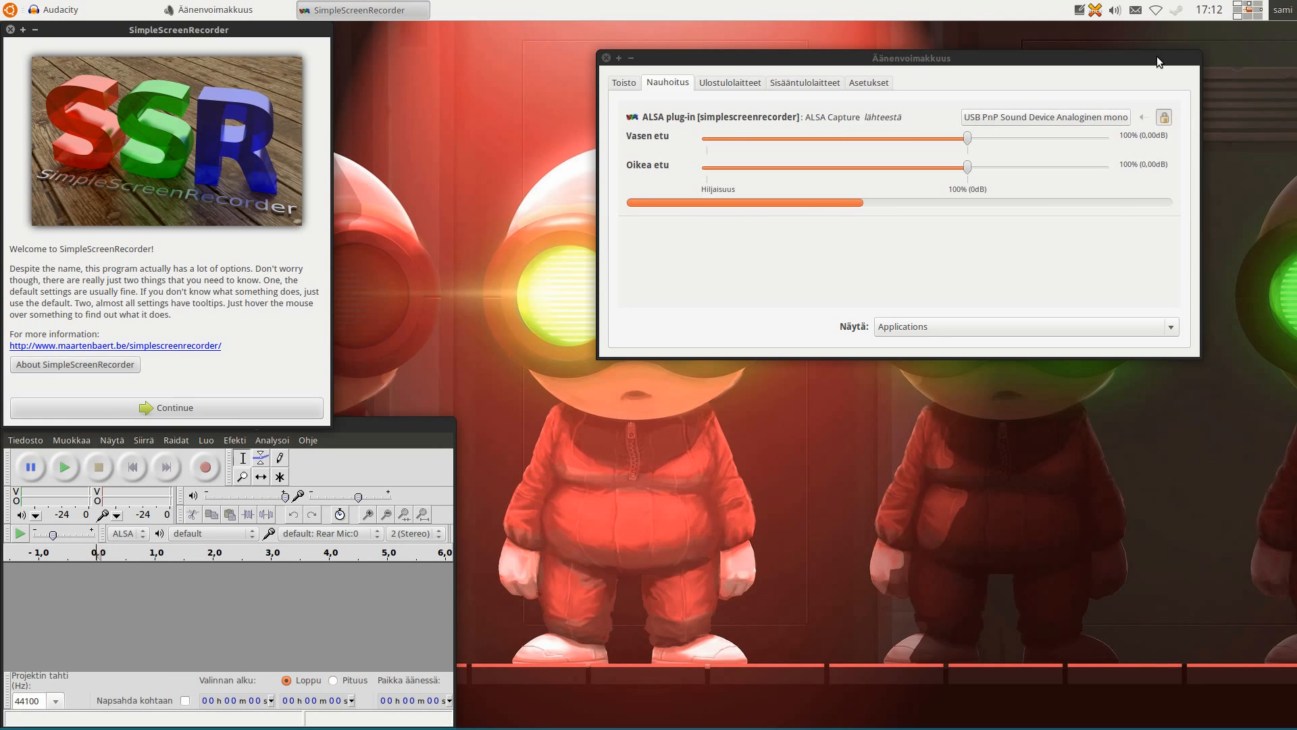
Close the system sound settings and bring up SimpleScreenRecorder's video and audio input settings again.
left_click(607, 58)
left_click(898, 154)
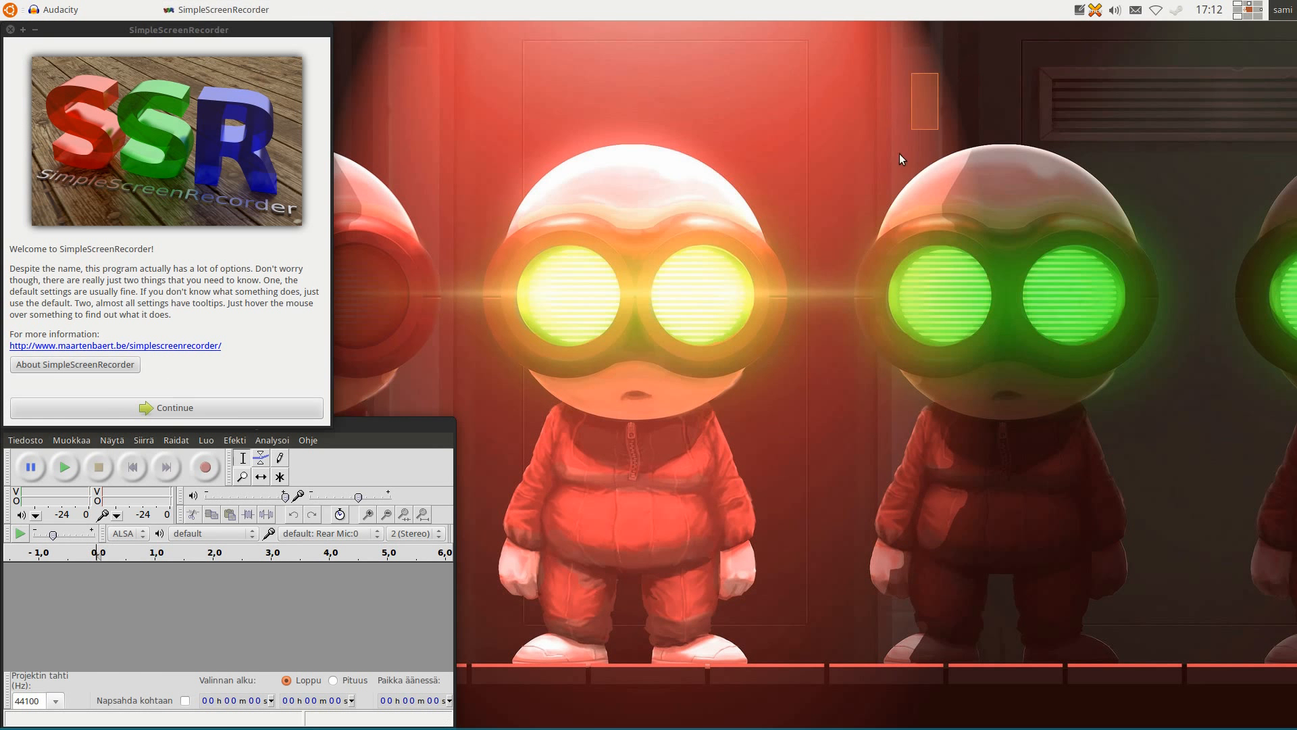
left_click(374, 429)
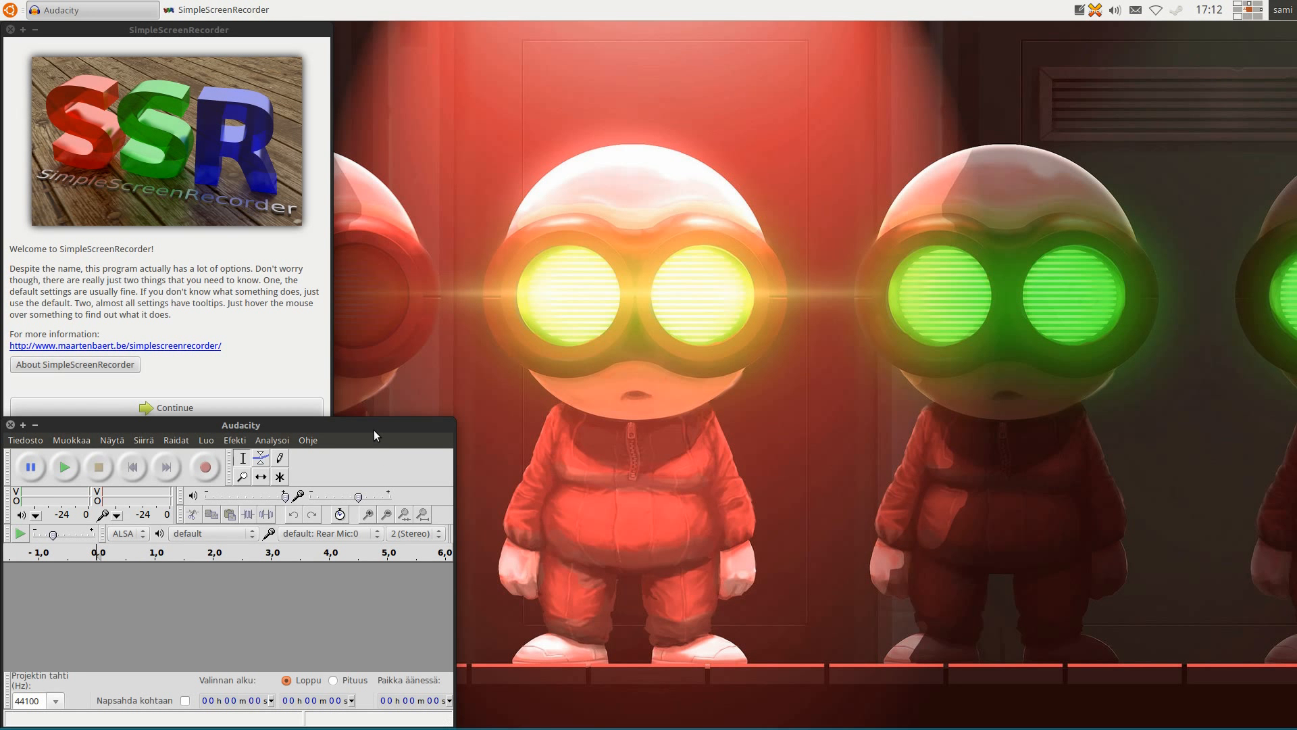
left_click(264, 315)
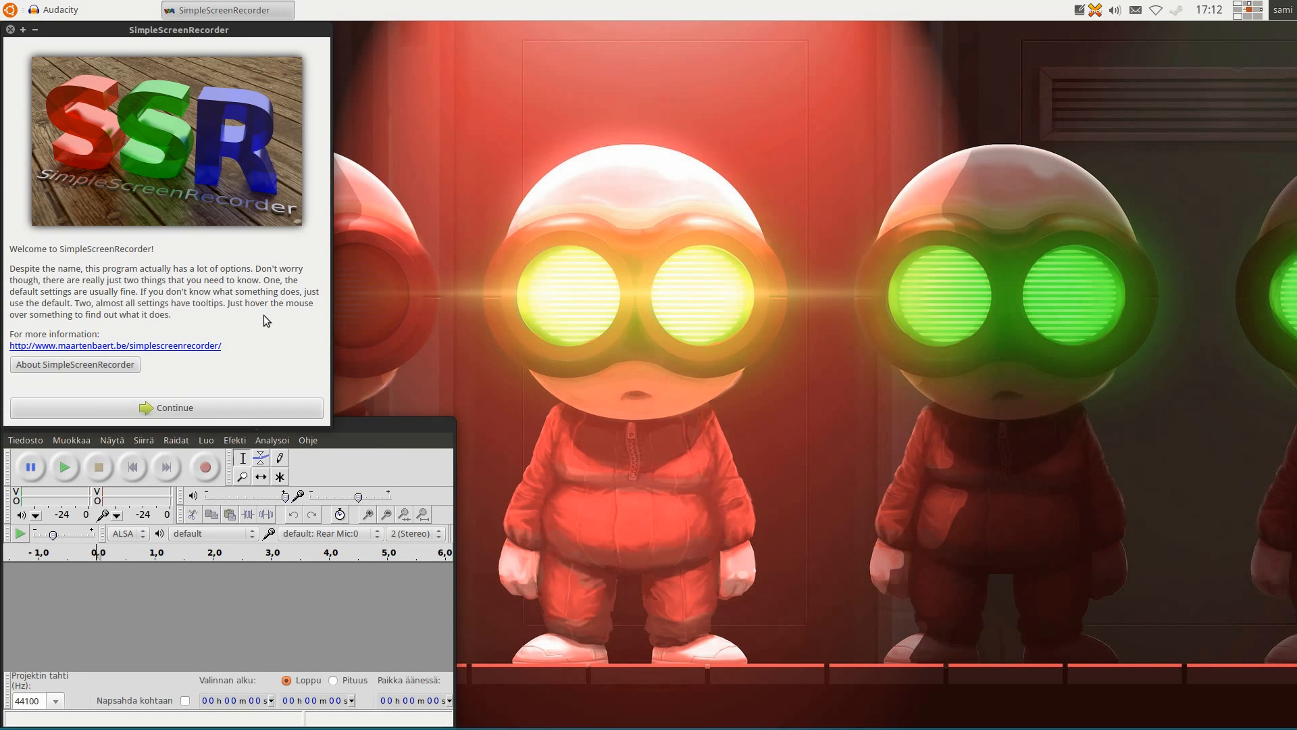
left_click(201, 405)
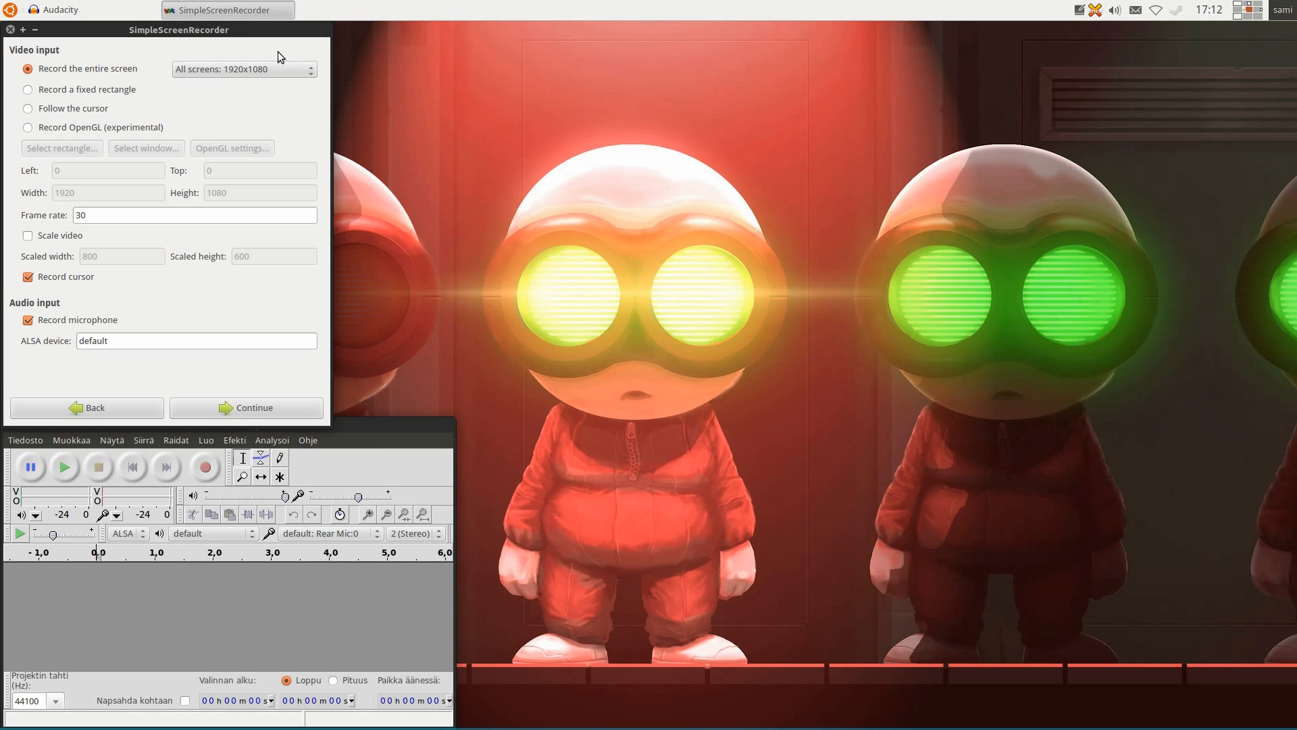
left_click(103, 216)
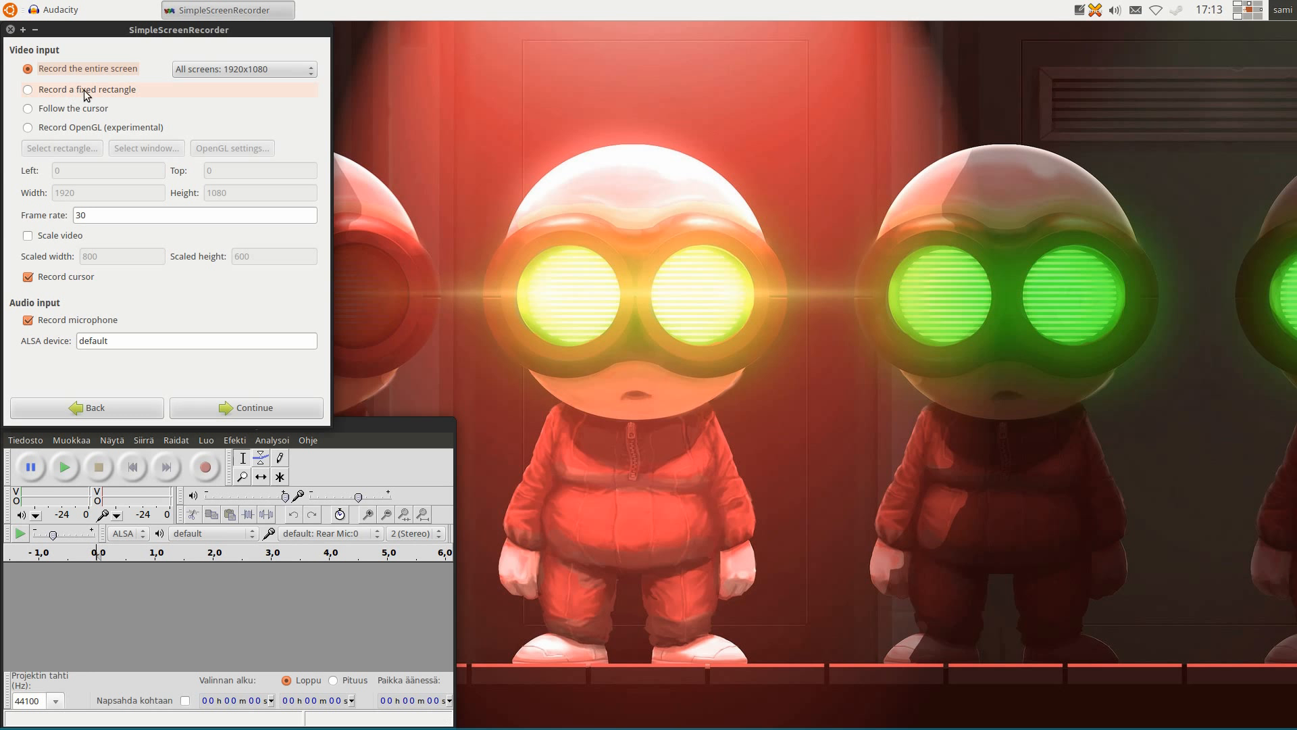
Switch the recorder's video input from the entire screen to a fixed rectangle.
left_click(107, 93)
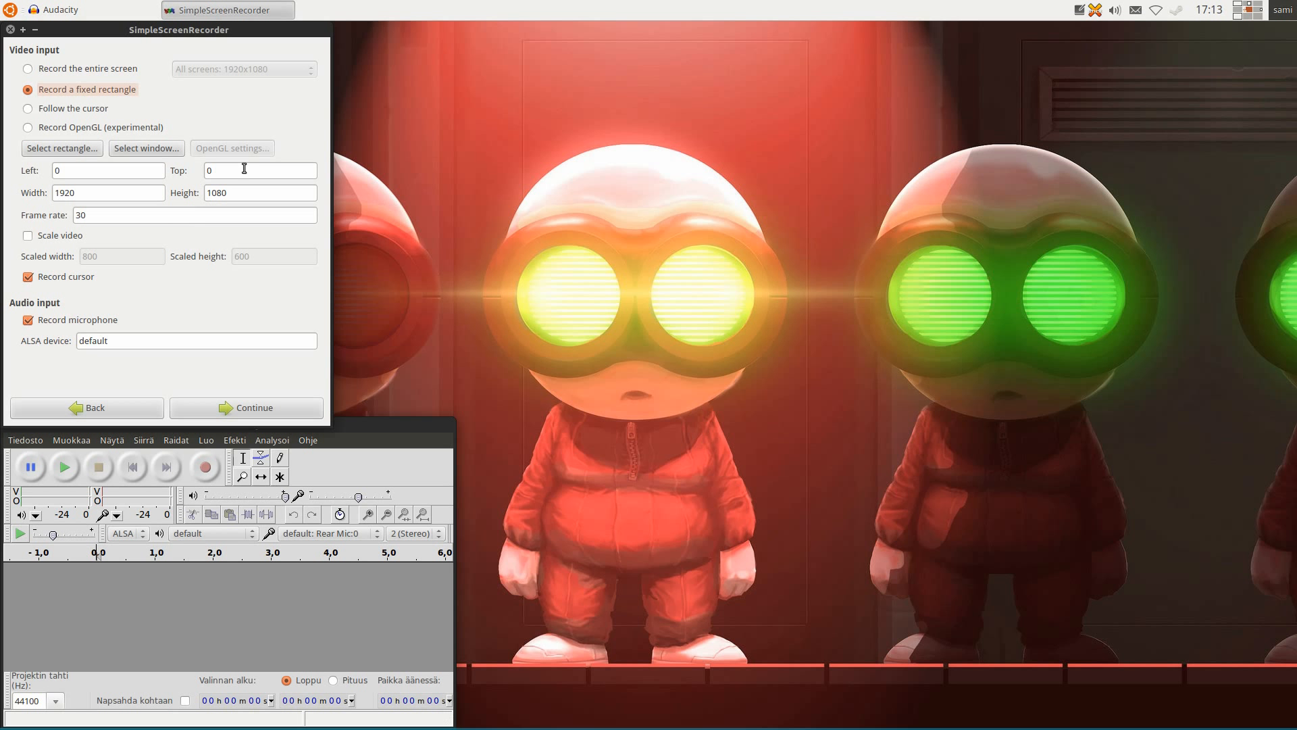
Examine the frame rate and capture width settings of the video input.
left_click(133, 219)
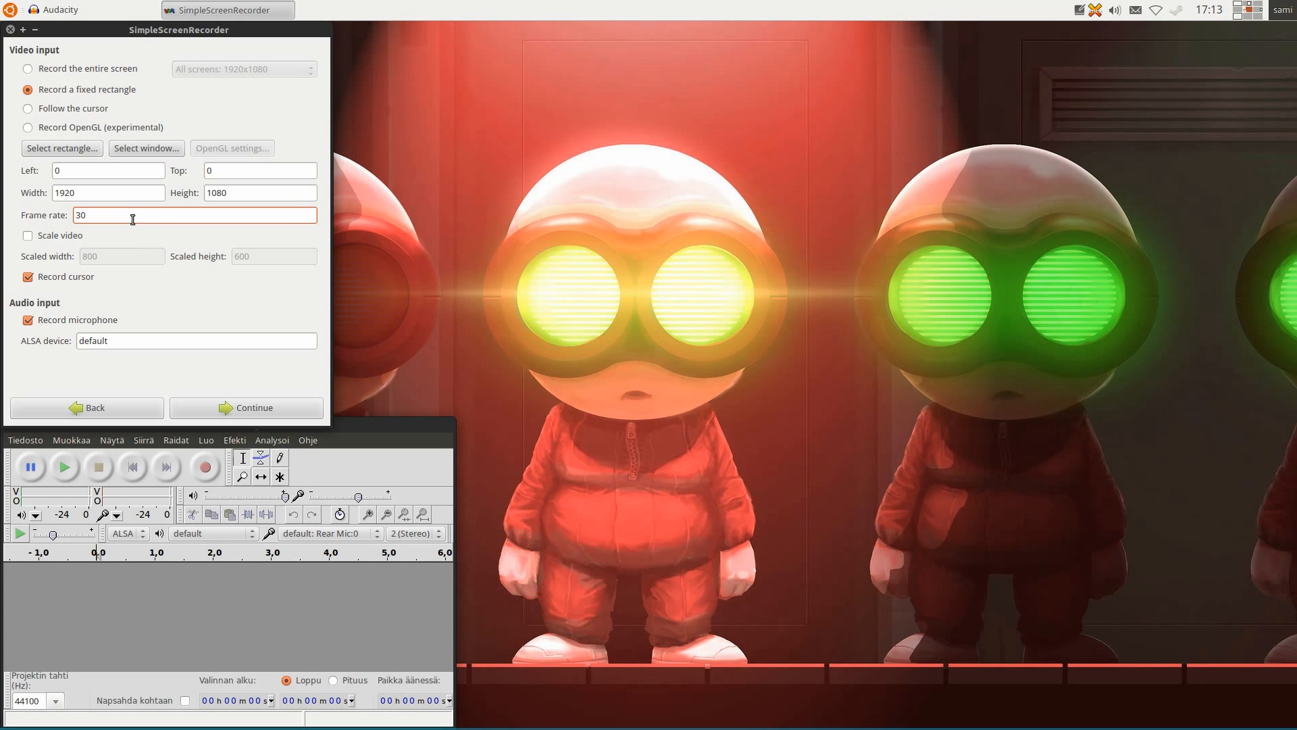
double_click(102, 218)
left_click_drag(111, 198, 46, 205)
left_click(95, 213)
left_click(144, 218)
double_click(81, 215)
left_click(117, 212)
double_click(128, 215)
left_click(135, 191)
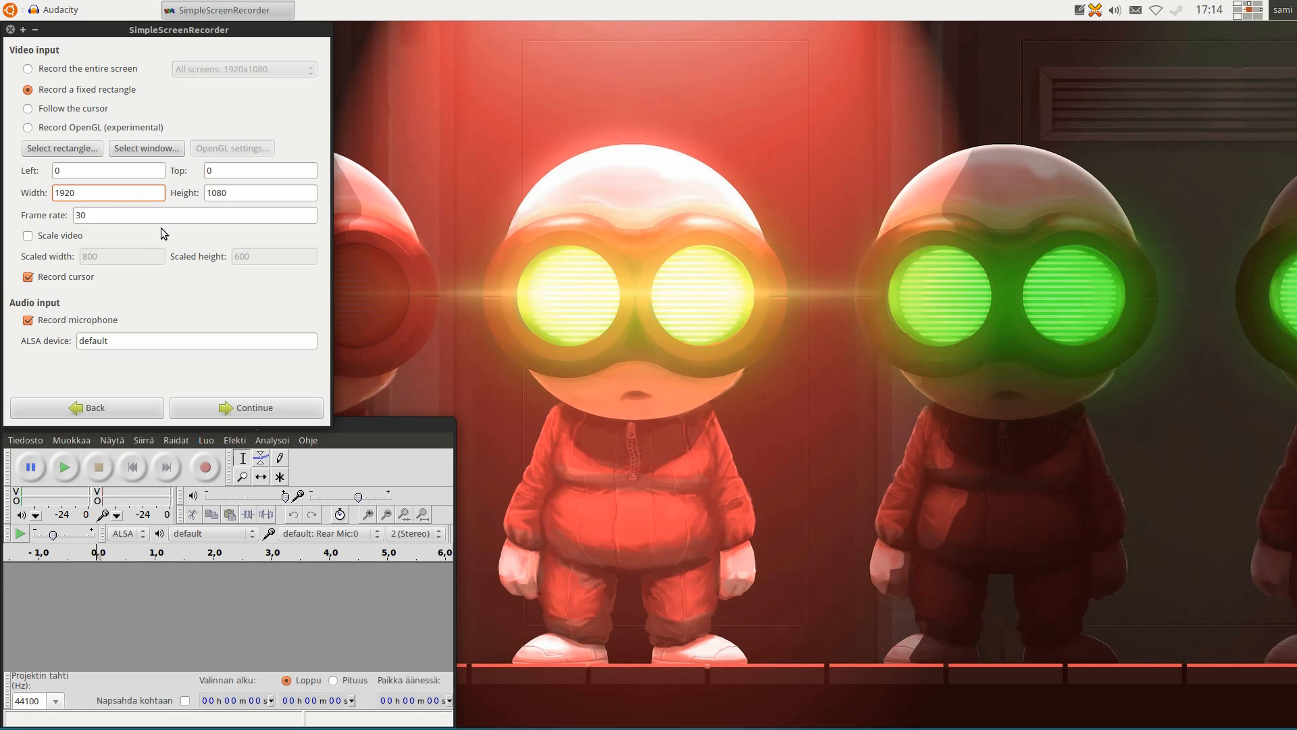
double_click(150, 216)
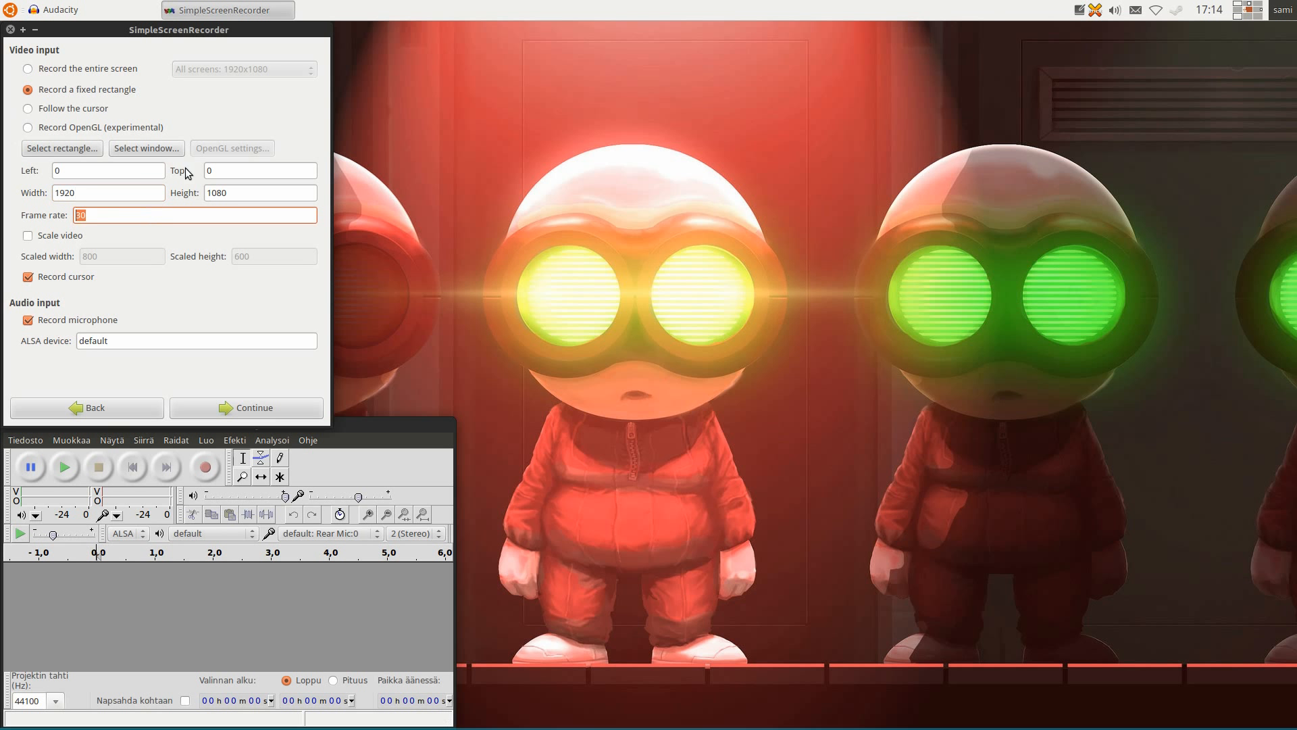
left_click(163, 215)
Check SimpleScreenRecorder's capture source in the system sound settings, and minimize that window.
left_click(1114, 9)
left_click(1154, 142)
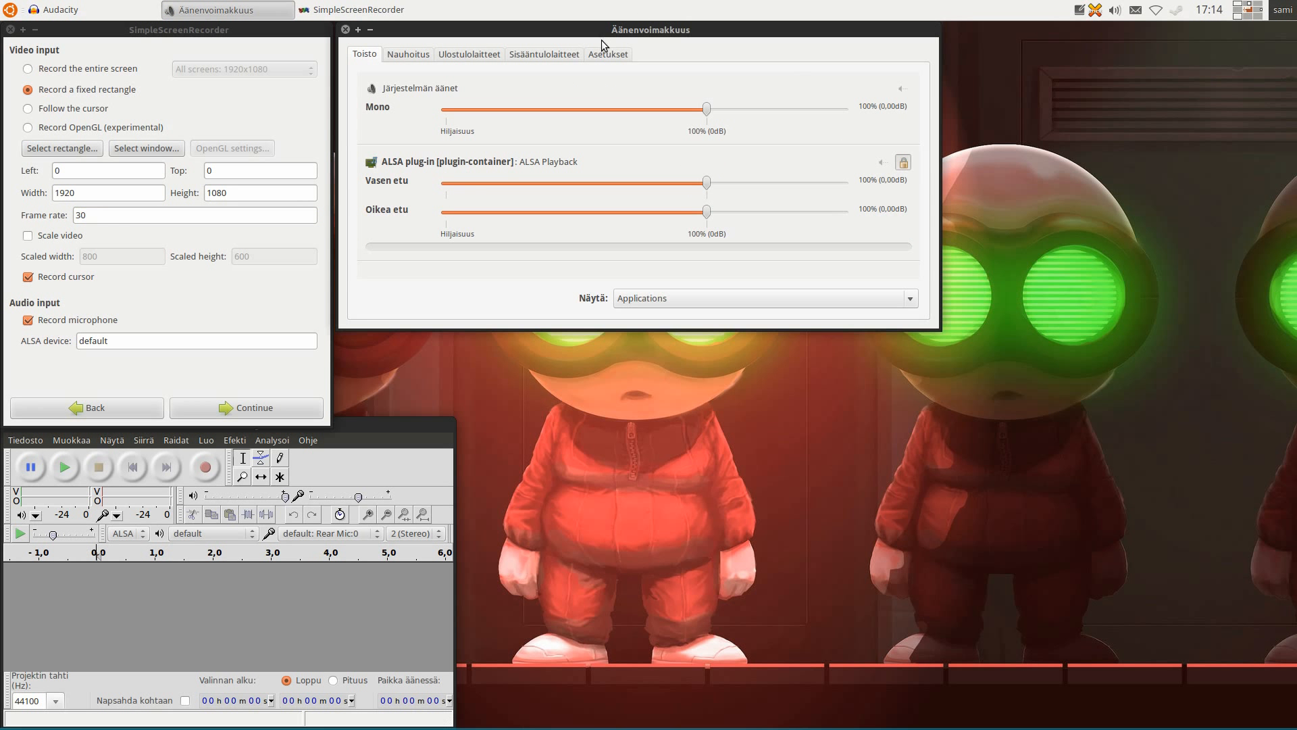
left_click_drag(693, 27, 901, 108)
left_click(617, 135)
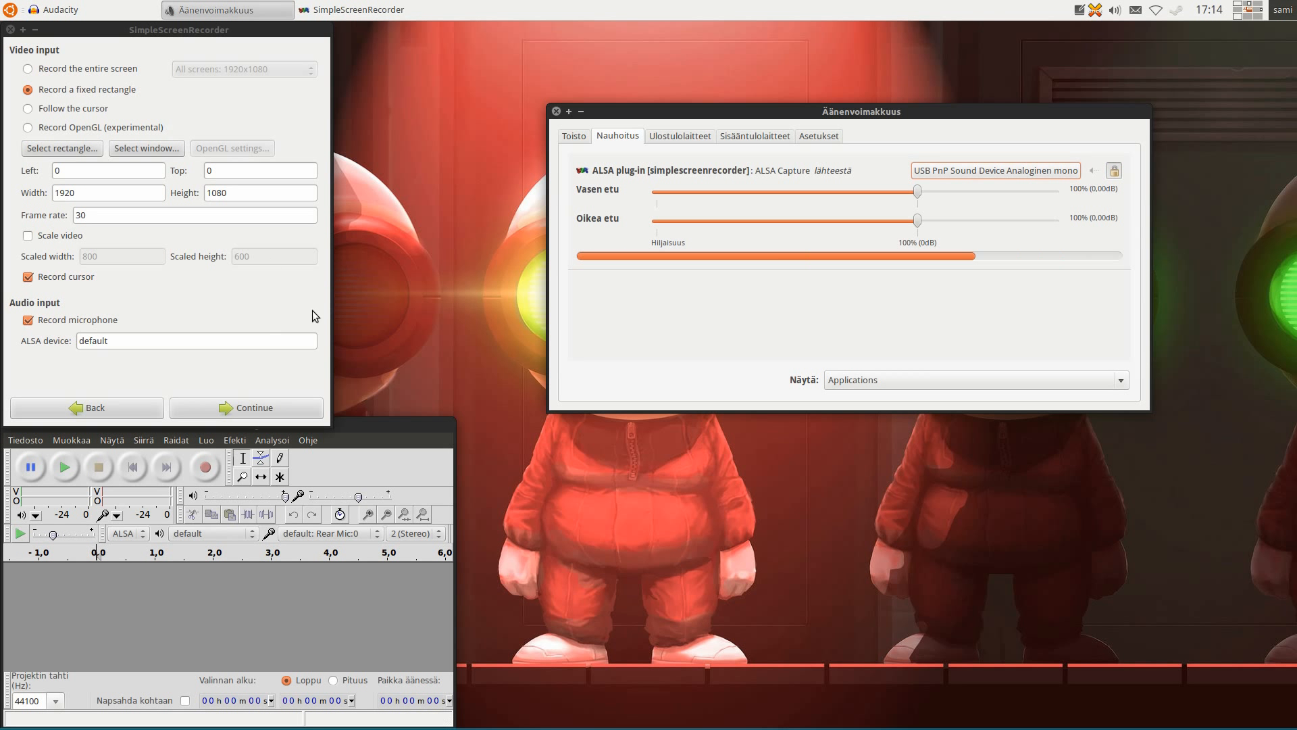
left_click(580, 111)
Launch the game Sauerbraten and position its window clear of the recorder's window.
left_click(10, 9)
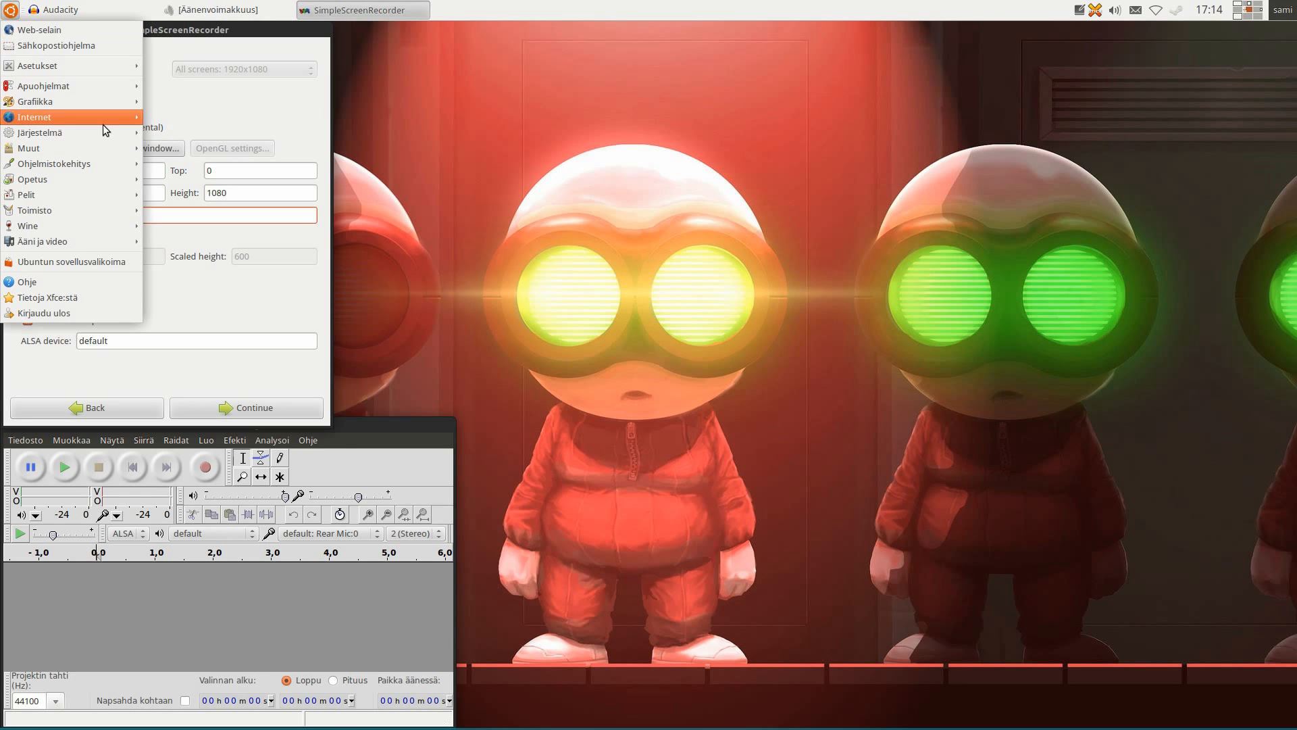
mouse_move(34, 191)
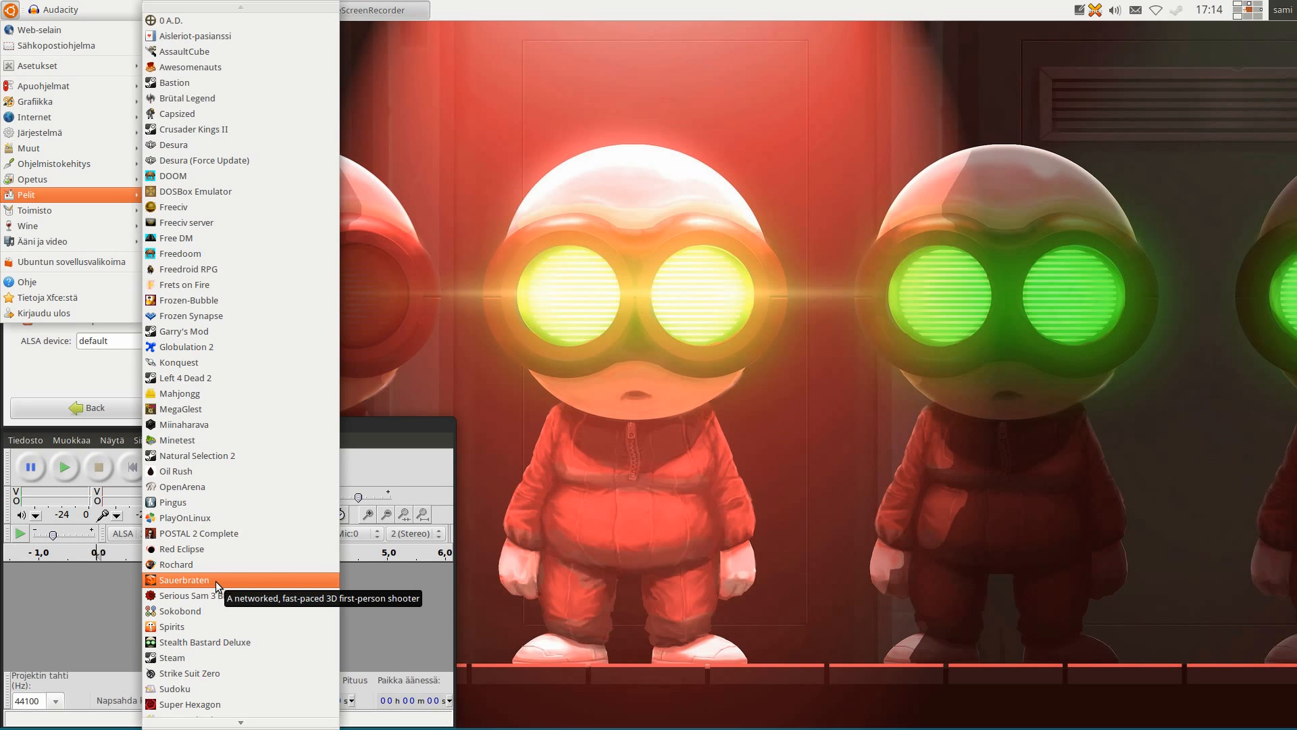
left_click(639, 512)
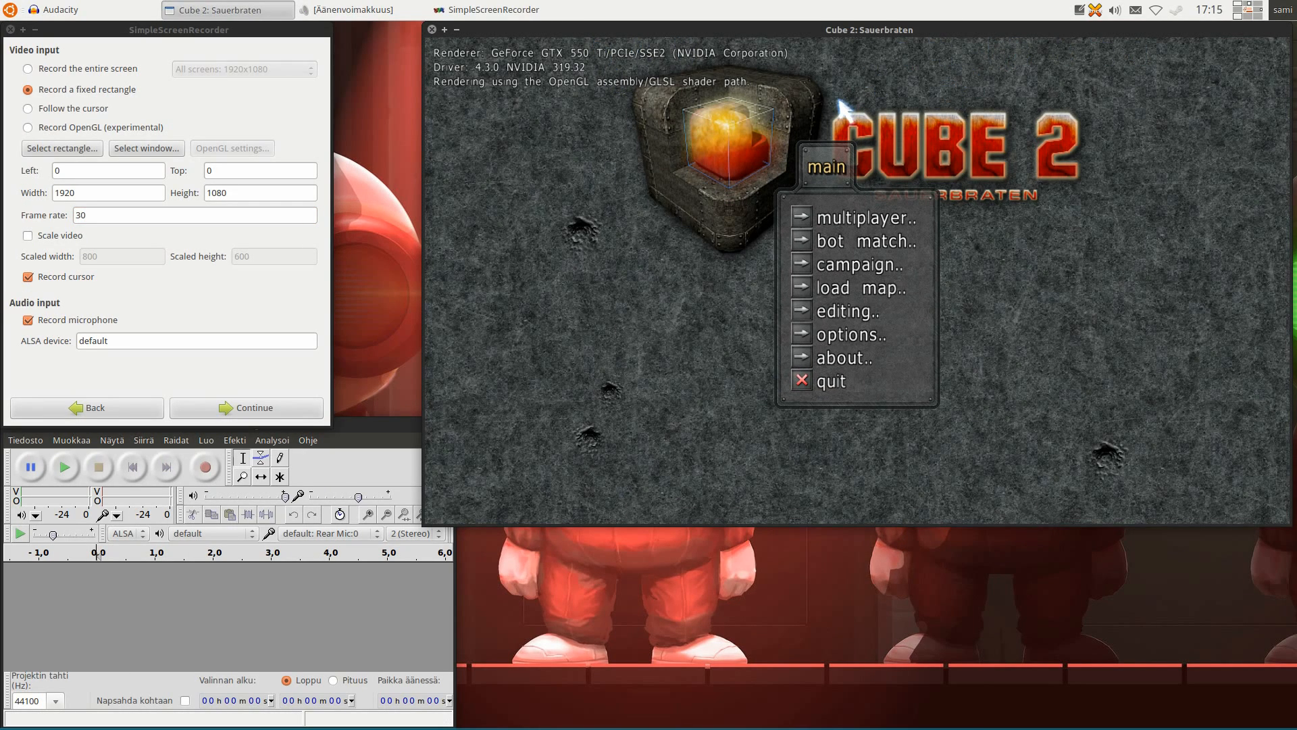
key("alt+Tab")
left_click(827, 31)
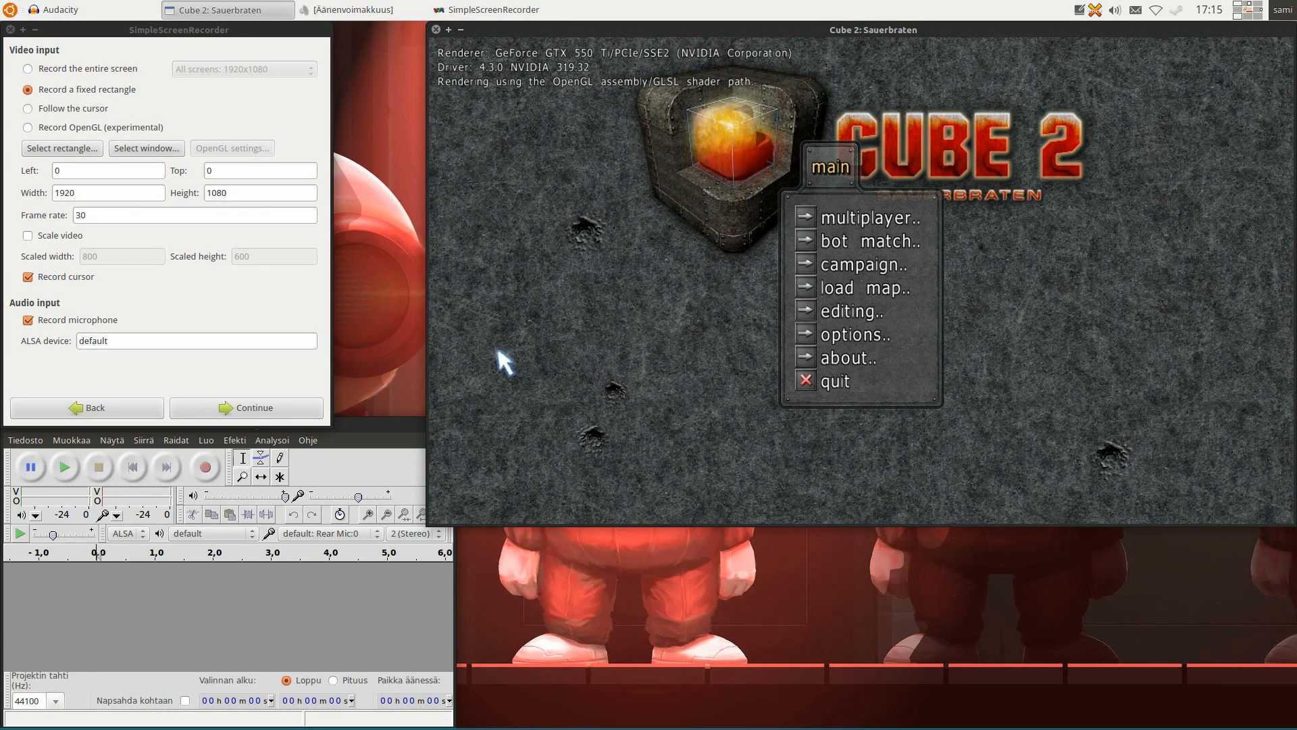
Shrink the Audacity window so that it fits beside the game window without overlapping it.
key("alt+Tab")
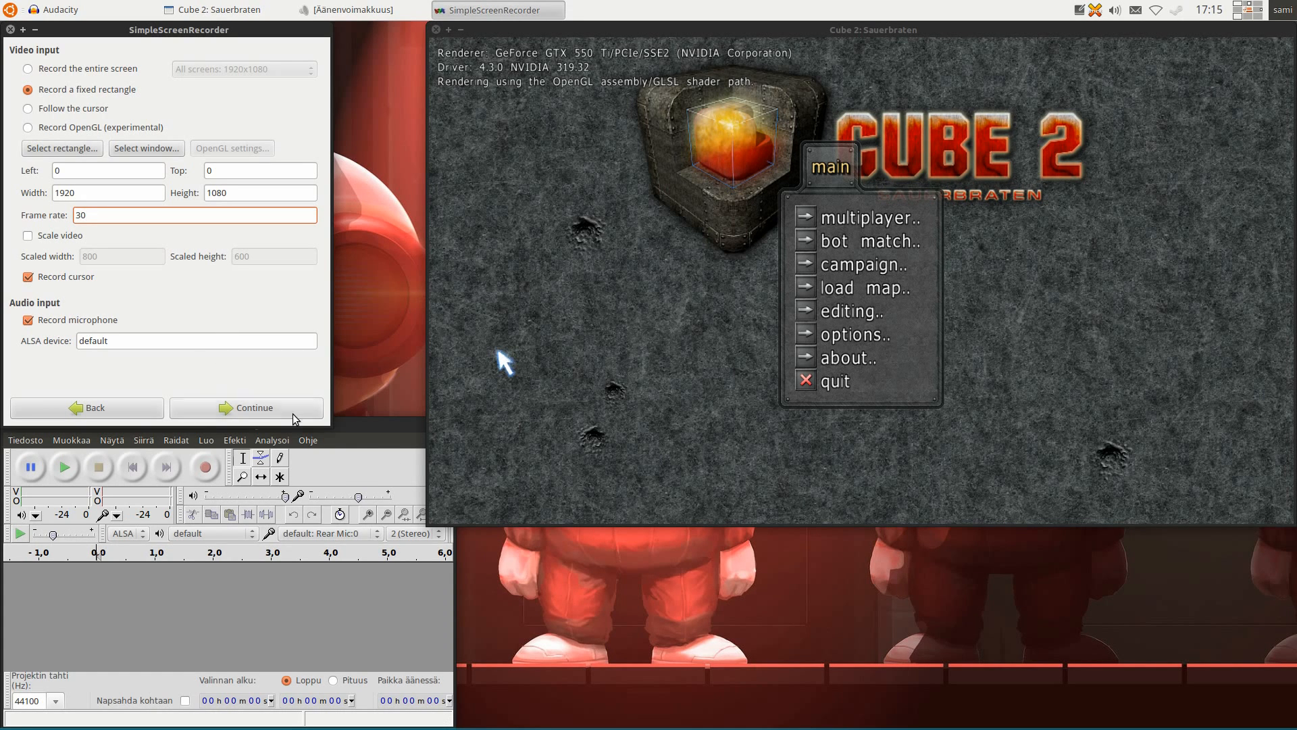
left_click(358, 460)
left_click_drag(451, 422, 416, 434)
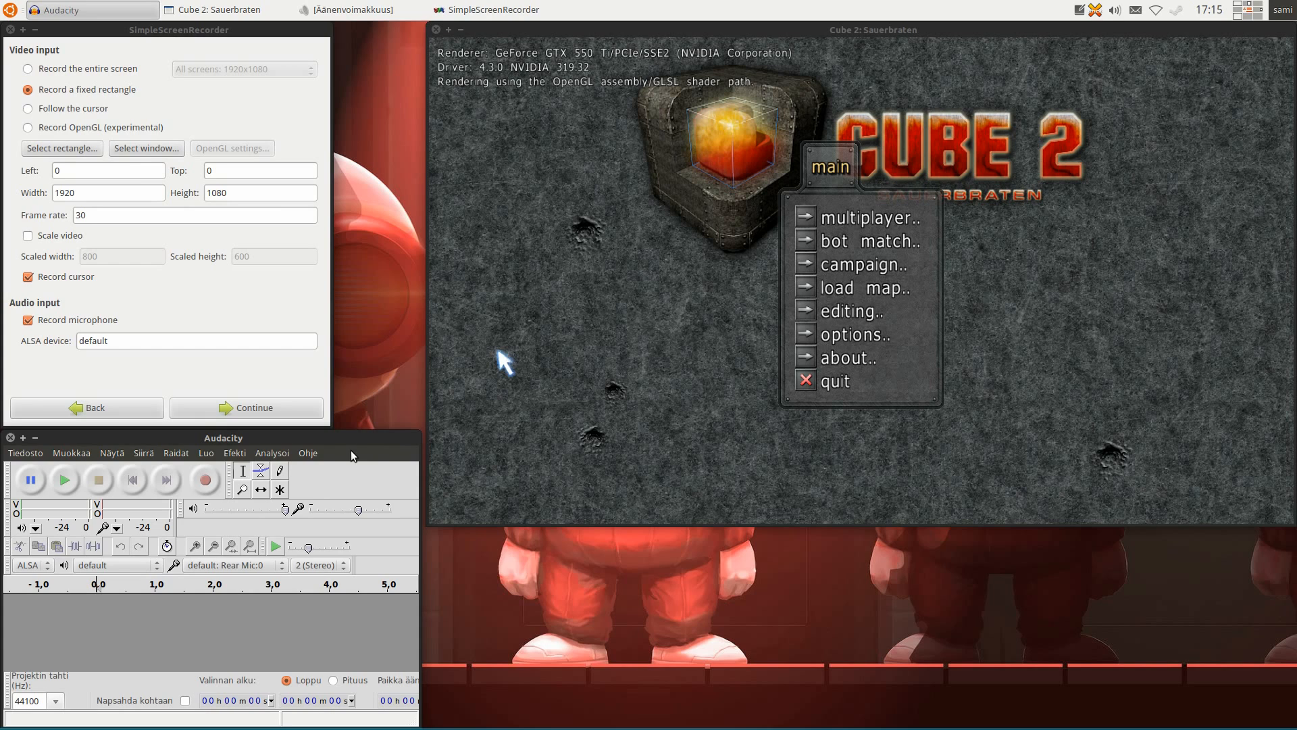
Set the 1280x720 Cube 2: Sauerbraten window as the capture rectangle and proceed to the recording page with the existing output settings.
left_click(153, 145)
left_click(708, 194)
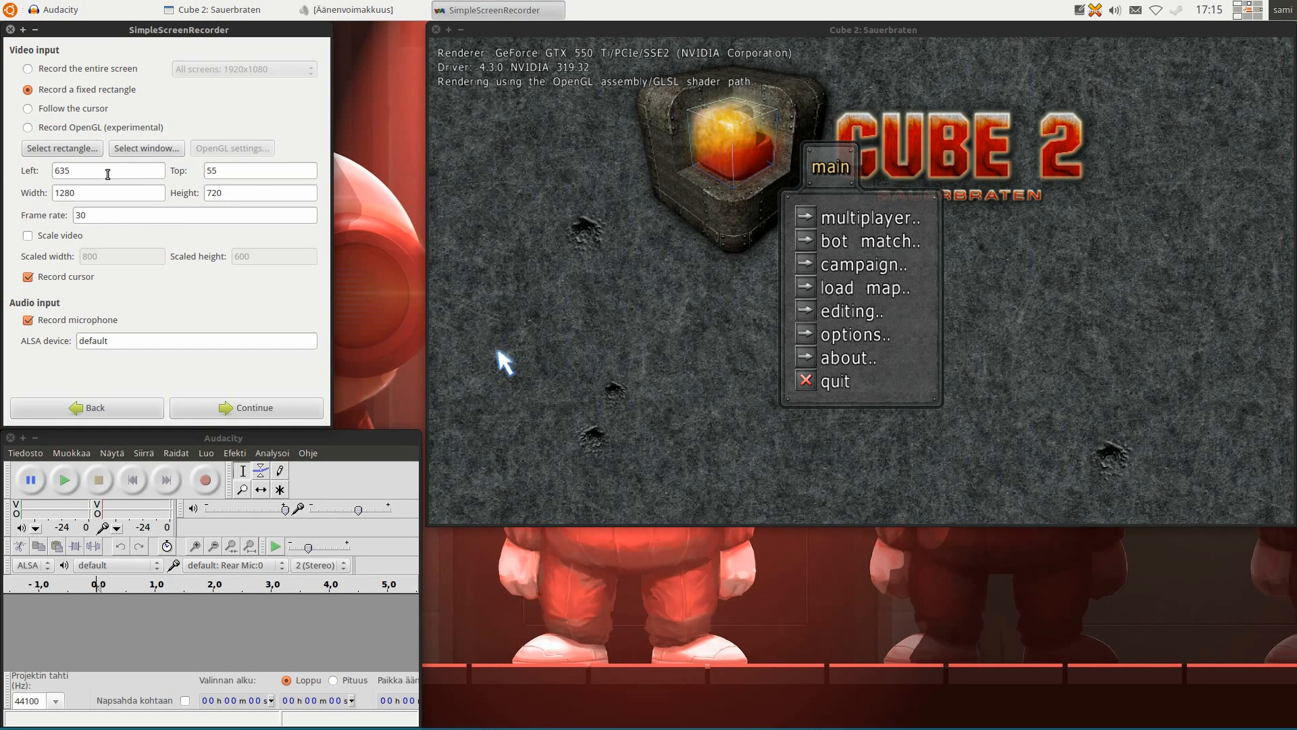
left_click(274, 171)
key("Tab")
double_click(66, 170)
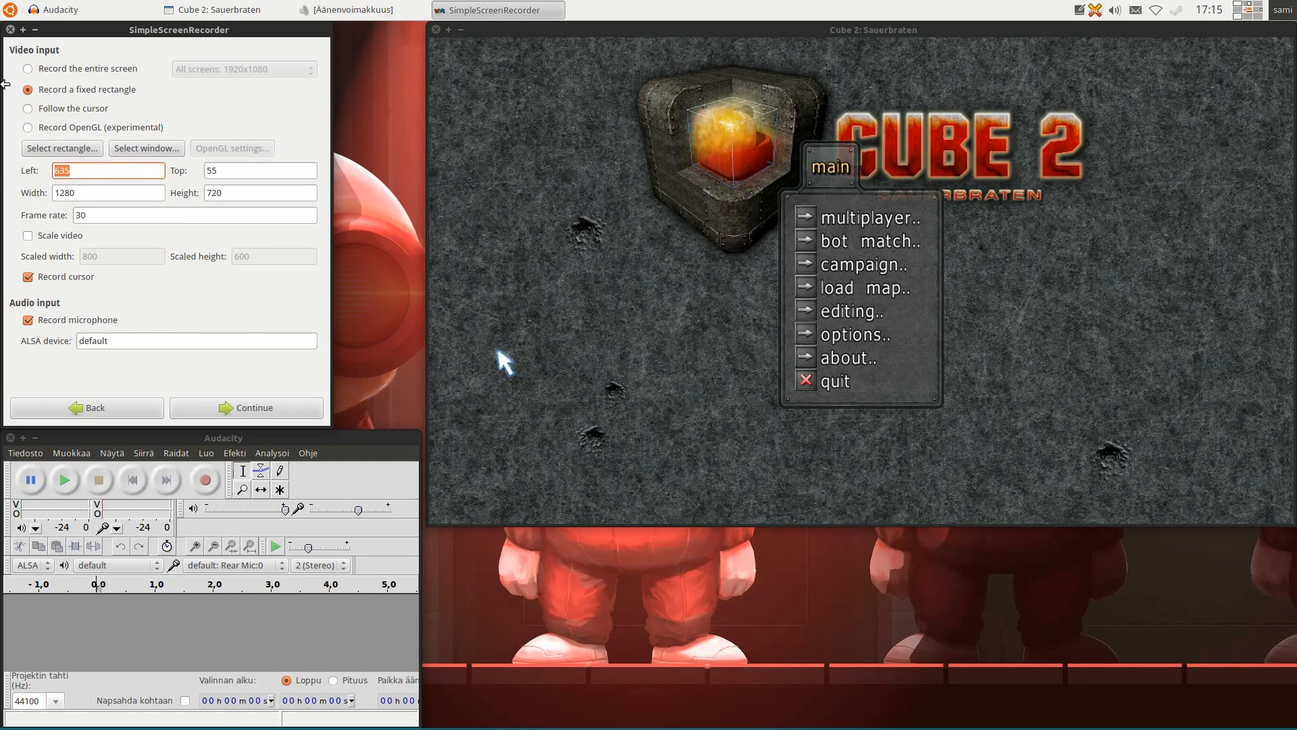
left_click(247, 409)
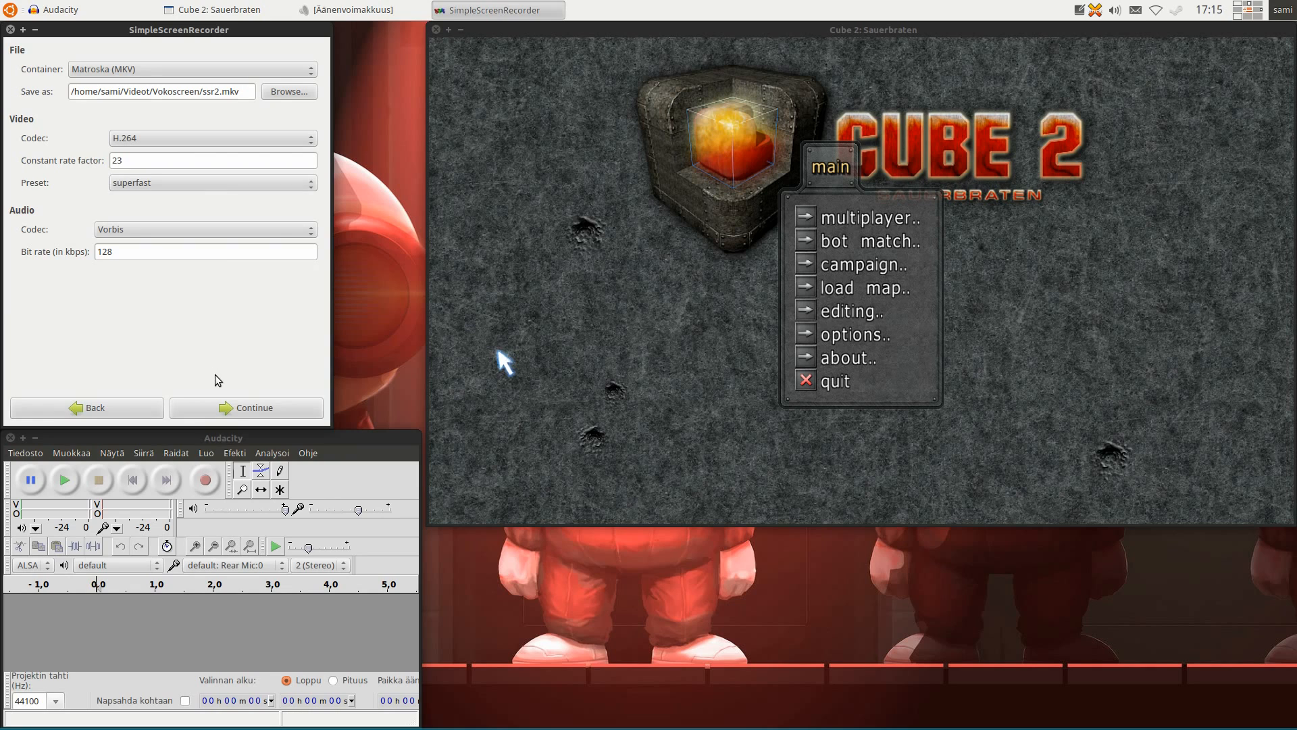
left_click(228, 404)
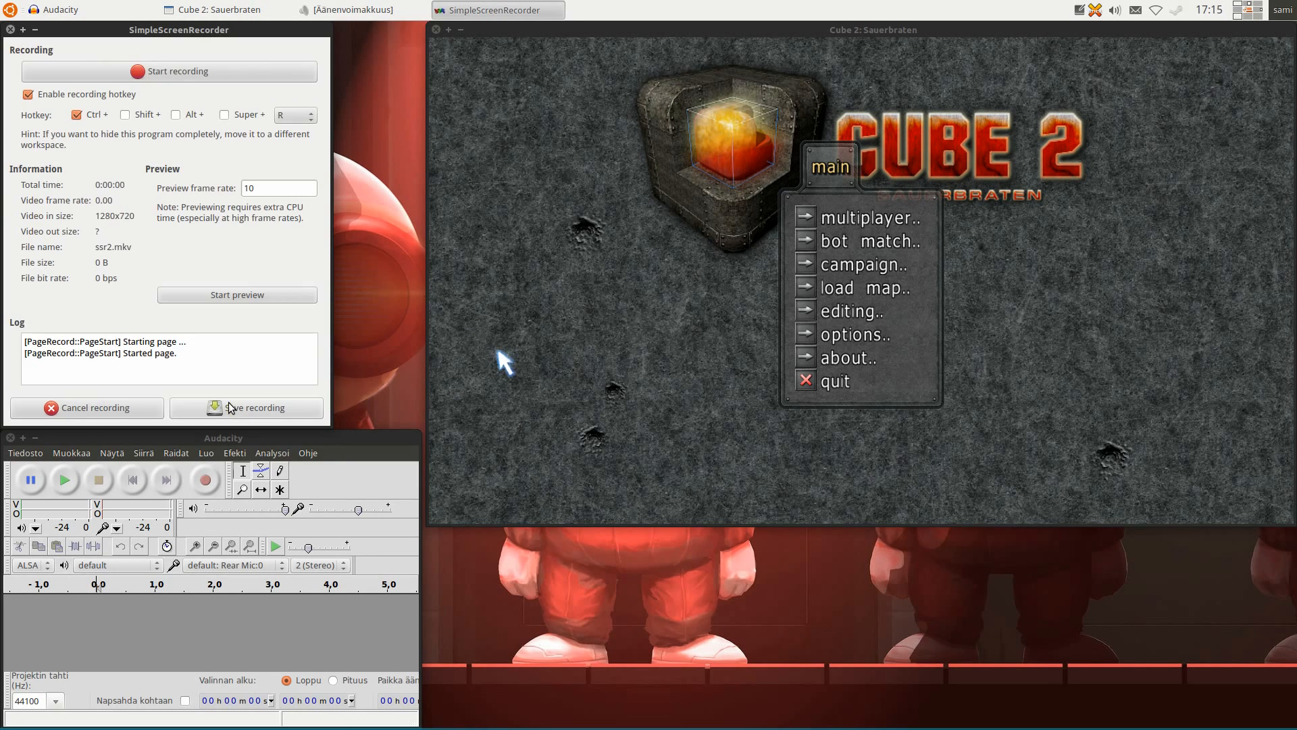
left_click(307, 443)
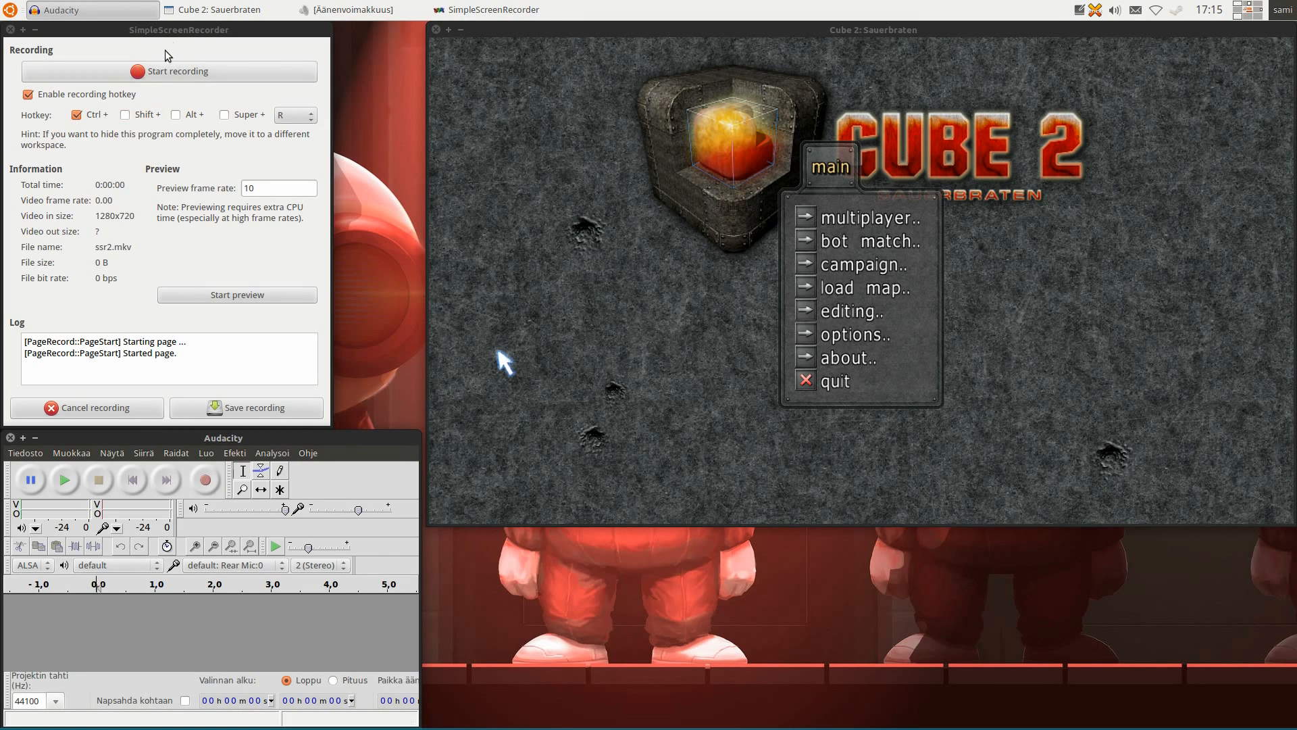
left_click(180, 39)
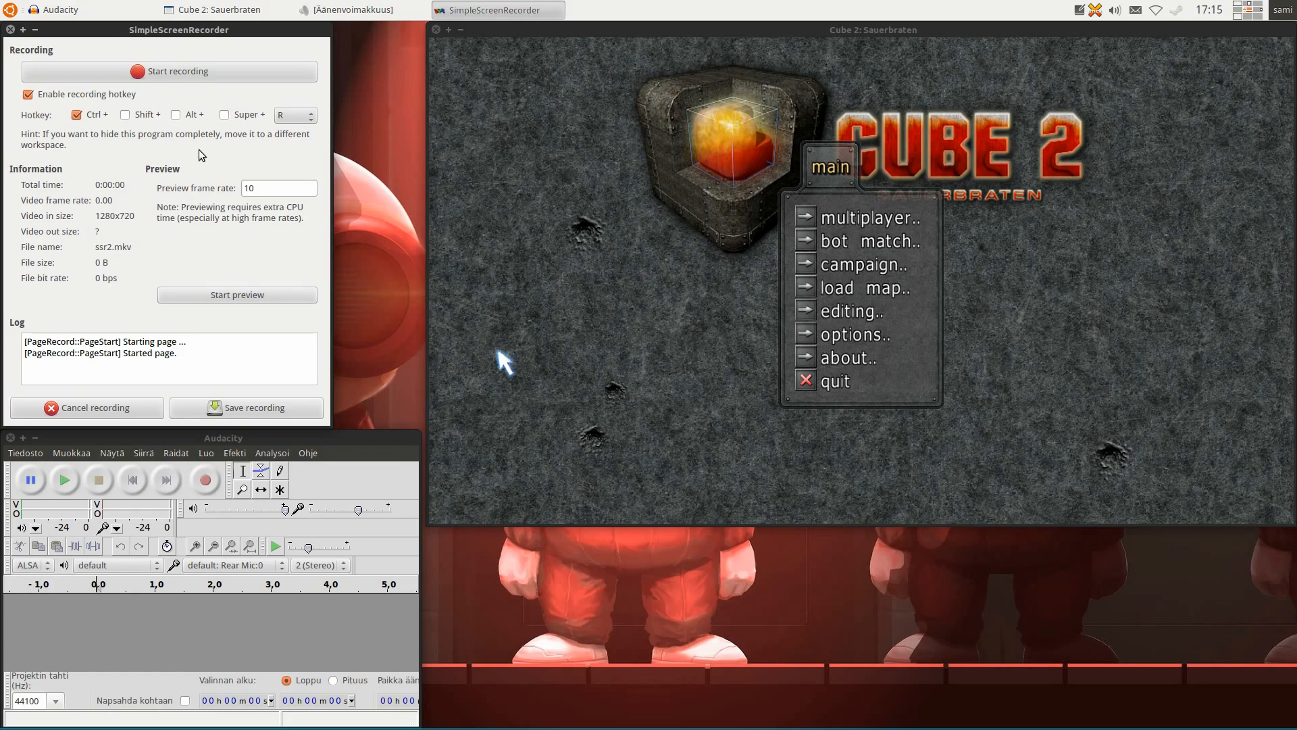
left_click(248, 440)
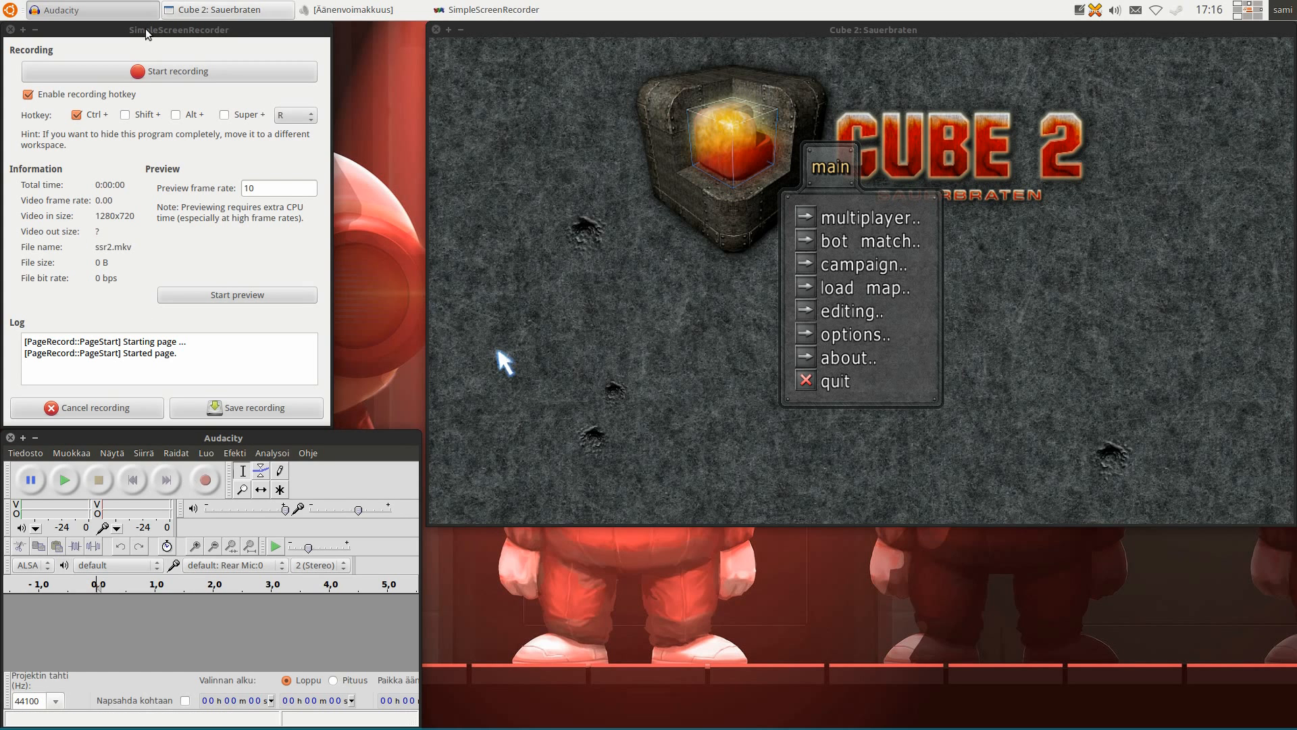
left_click(240, 43)
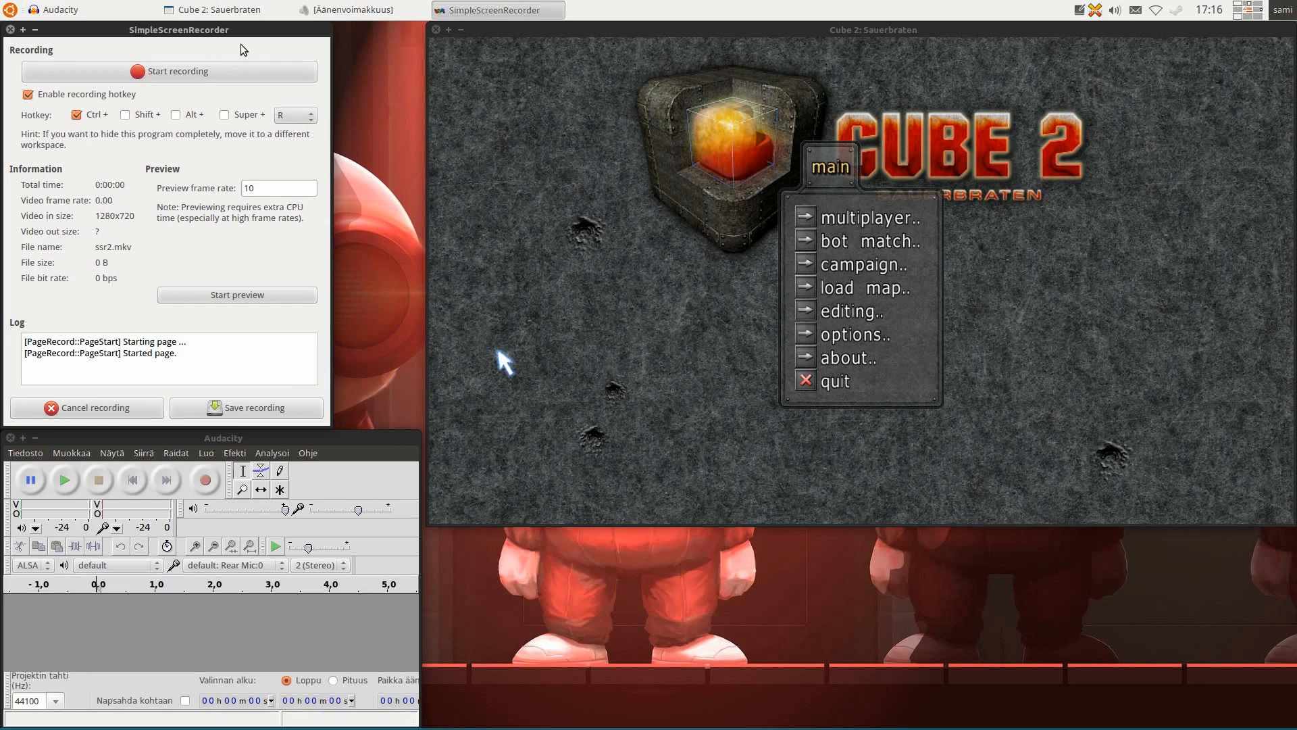
left_click(324, 437)
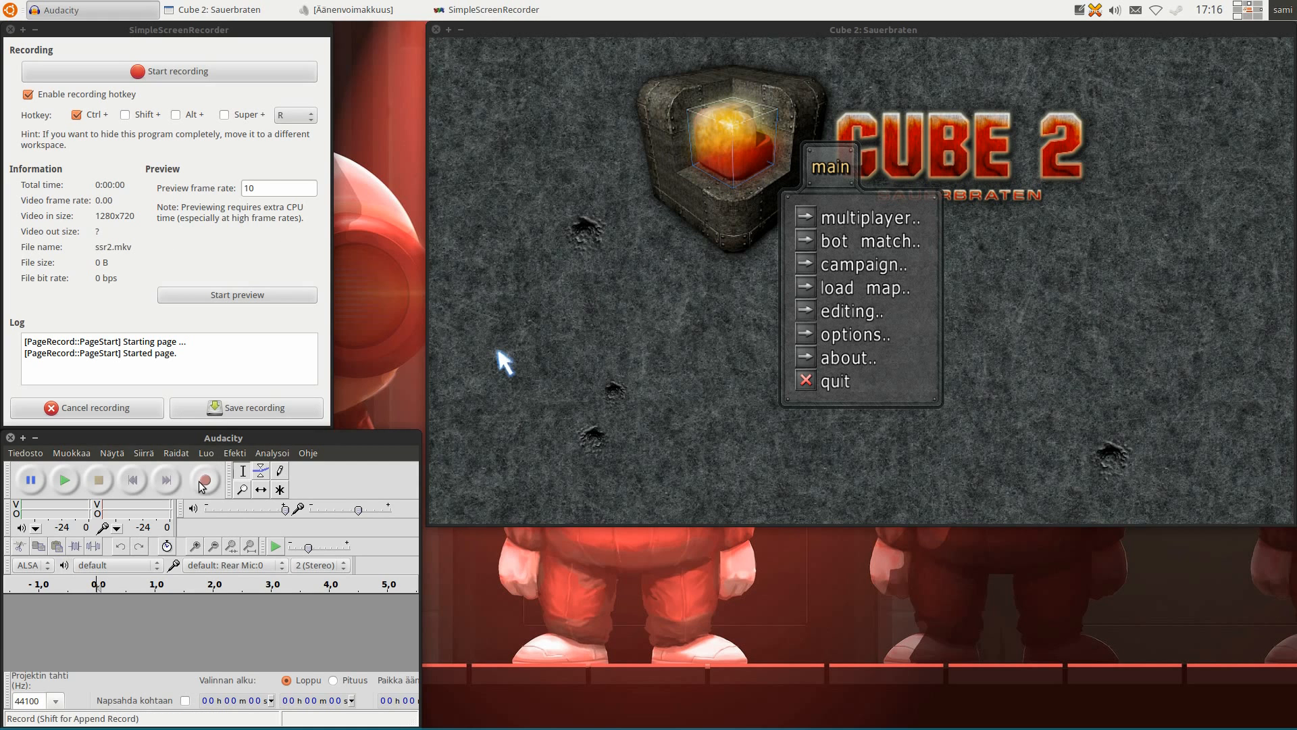
left_click(285, 322)
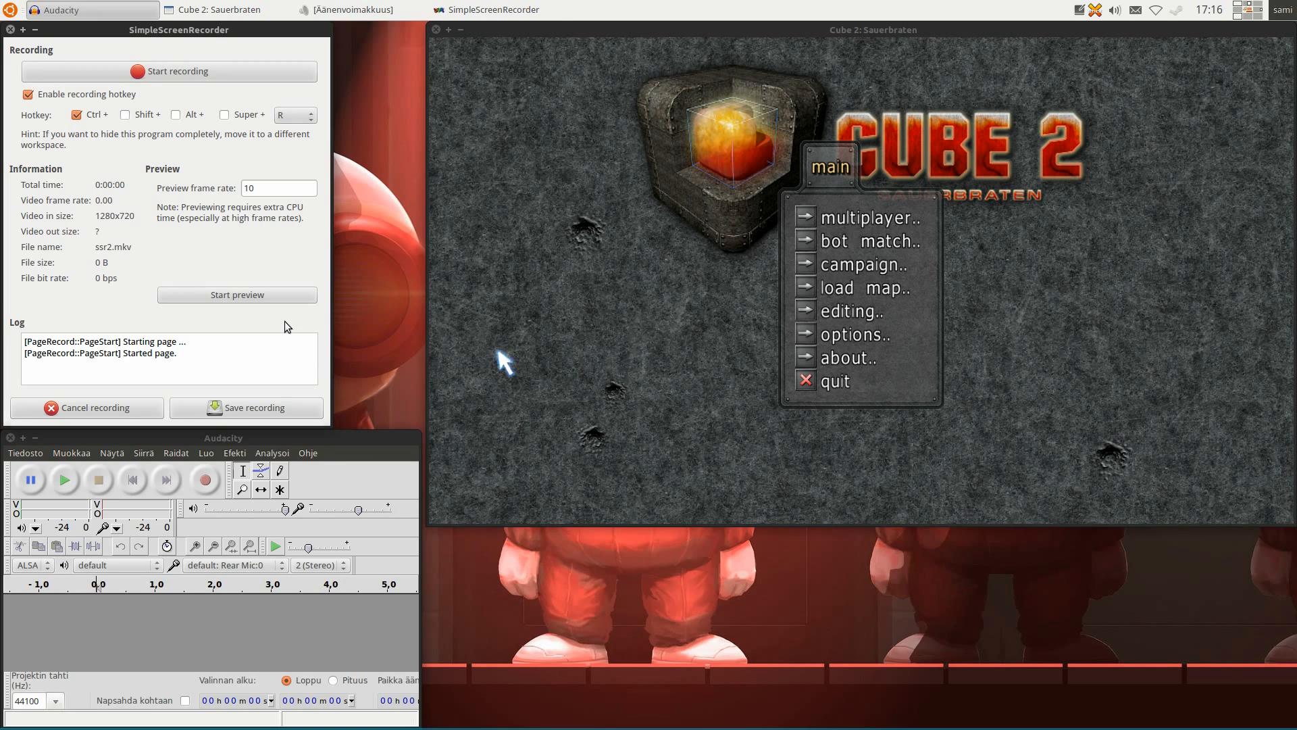
left_click(368, 443)
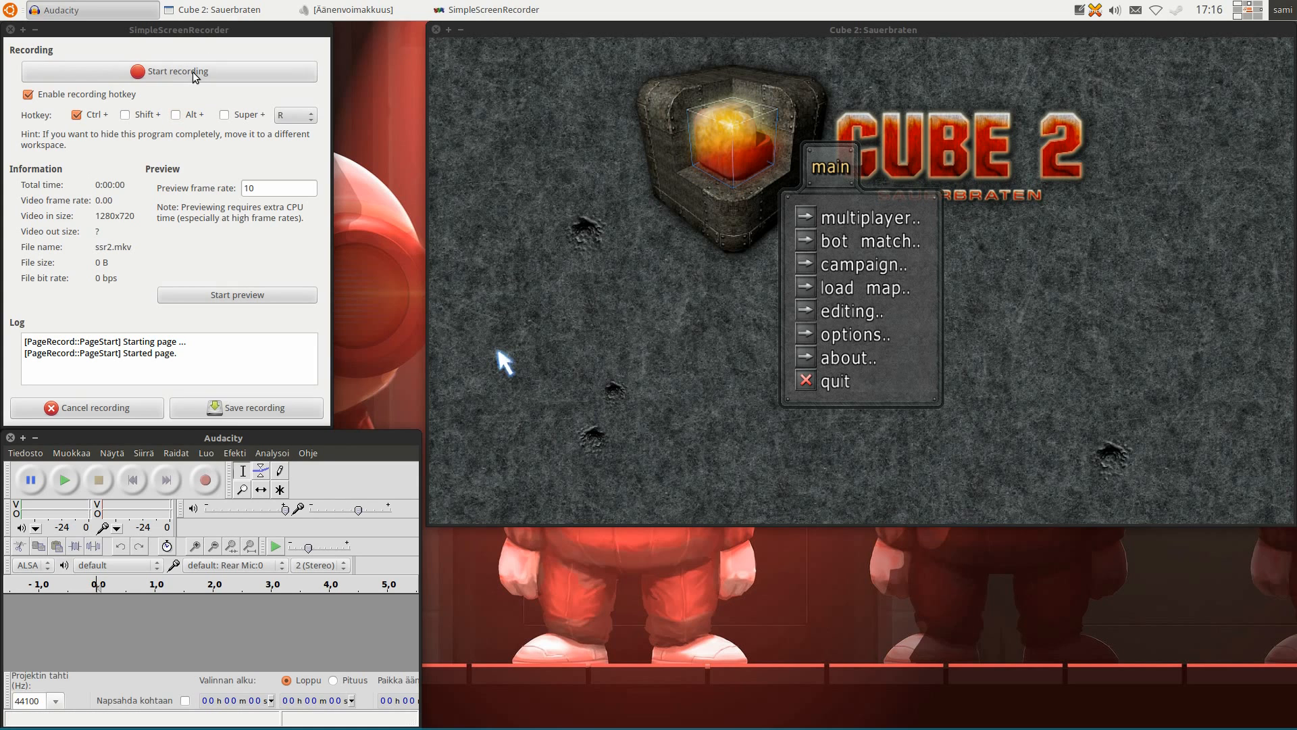
left_click(200, 32)
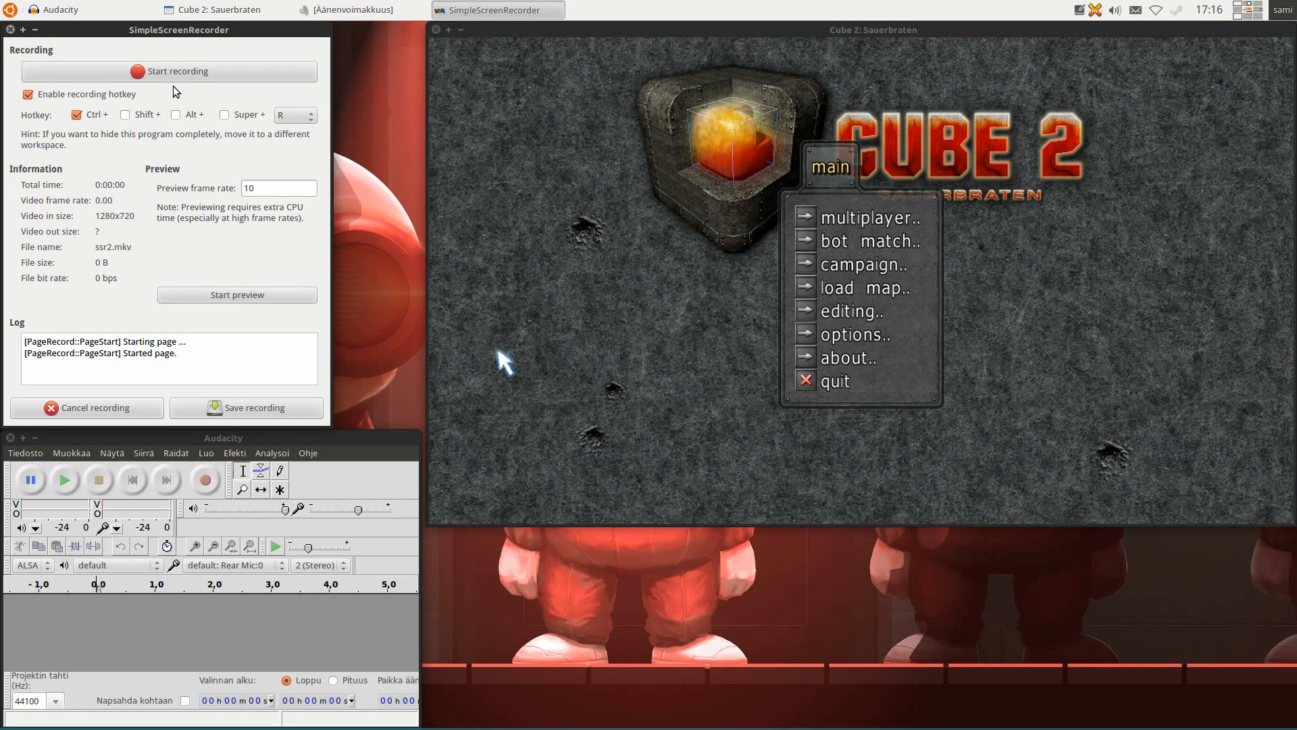
Start recording audio in Audacity and start the screen recording in SimpleScreenRecorder.
left_click(302, 441)
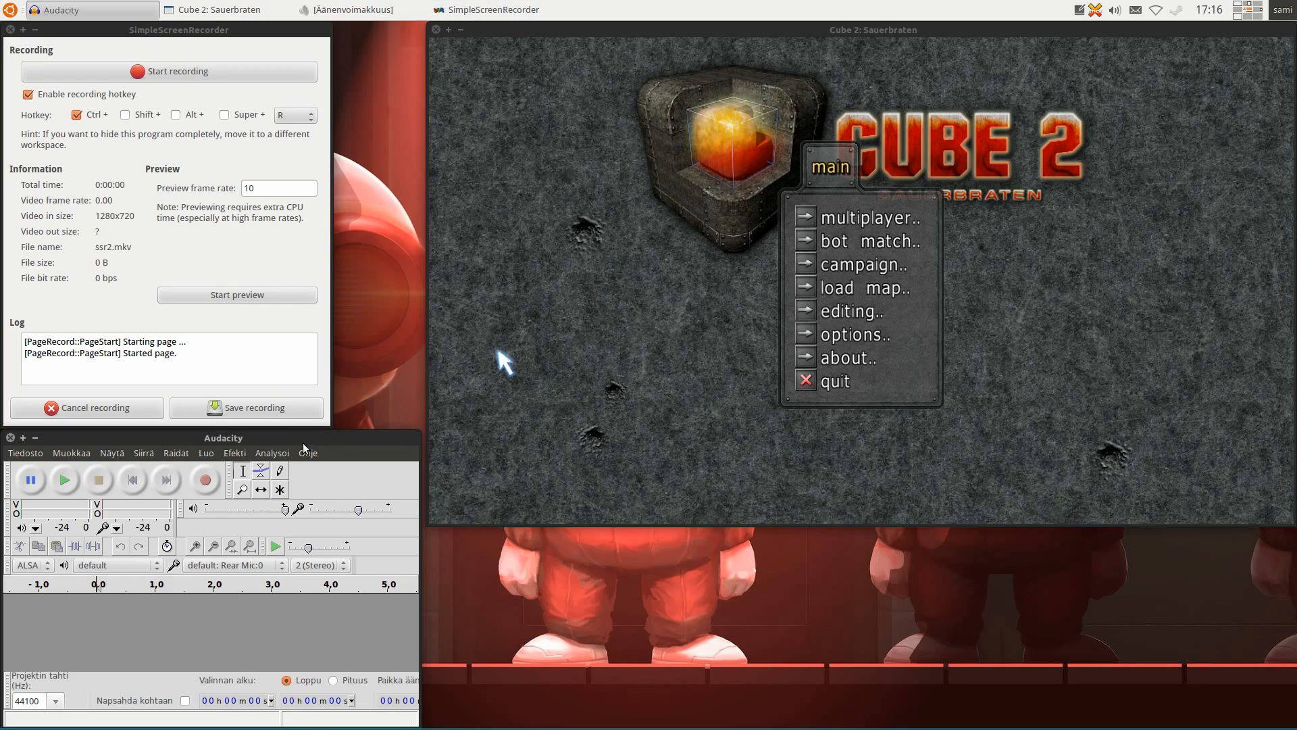
left_click(204, 482)
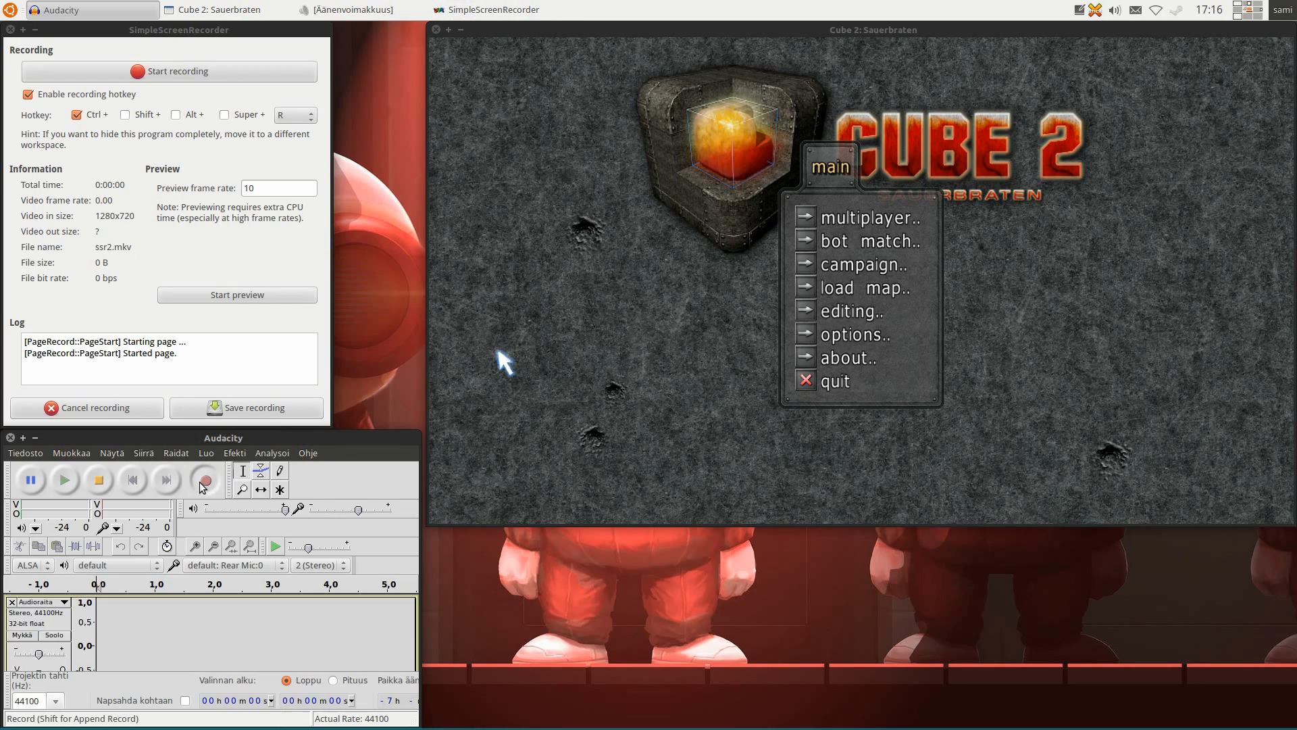
left_click(208, 66)
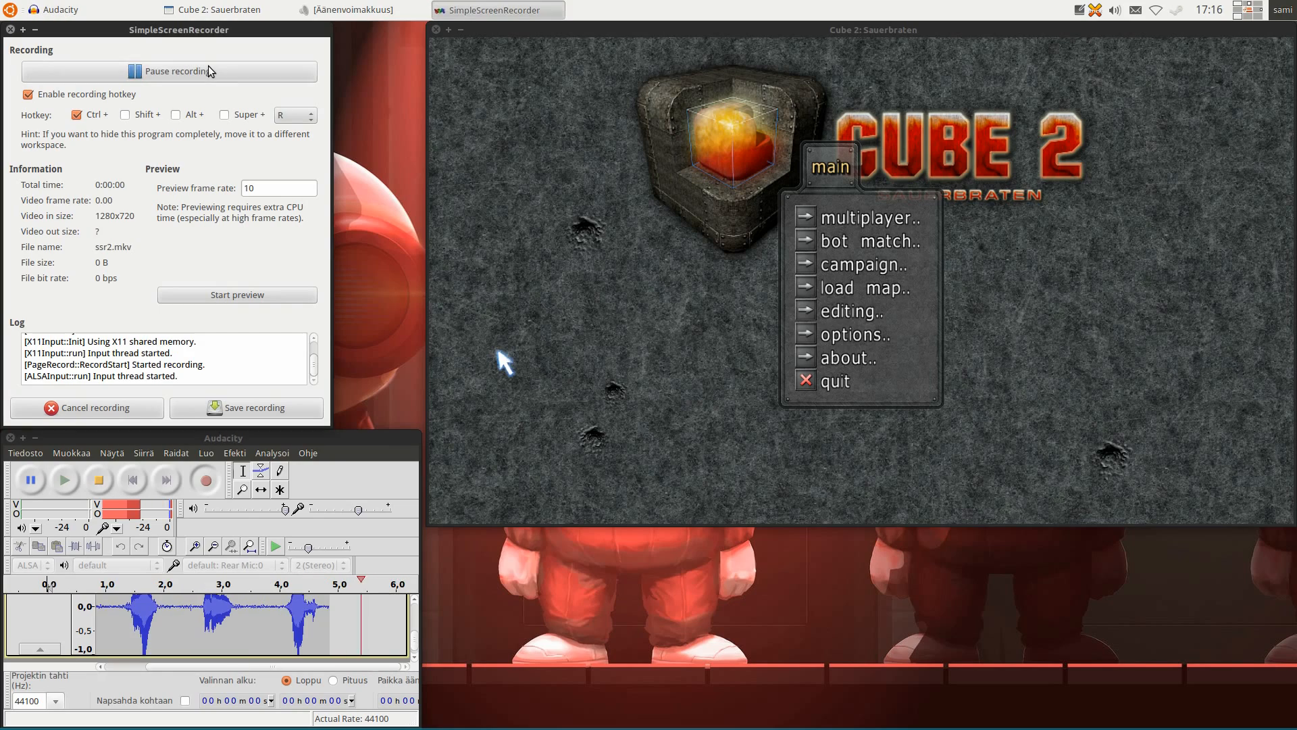
Start a bot match in Sauerbraten in instagib team mode on the orion map.
left_click(618, 220)
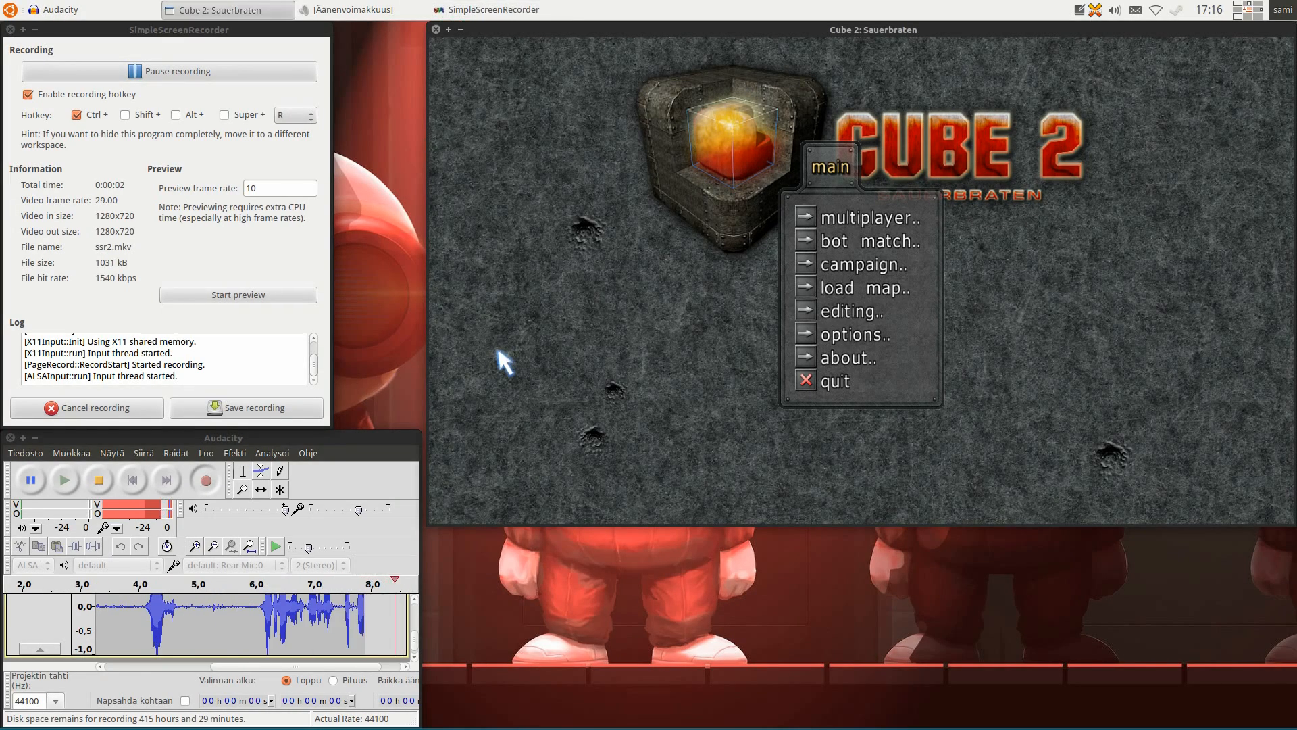
left_click(897, 247)
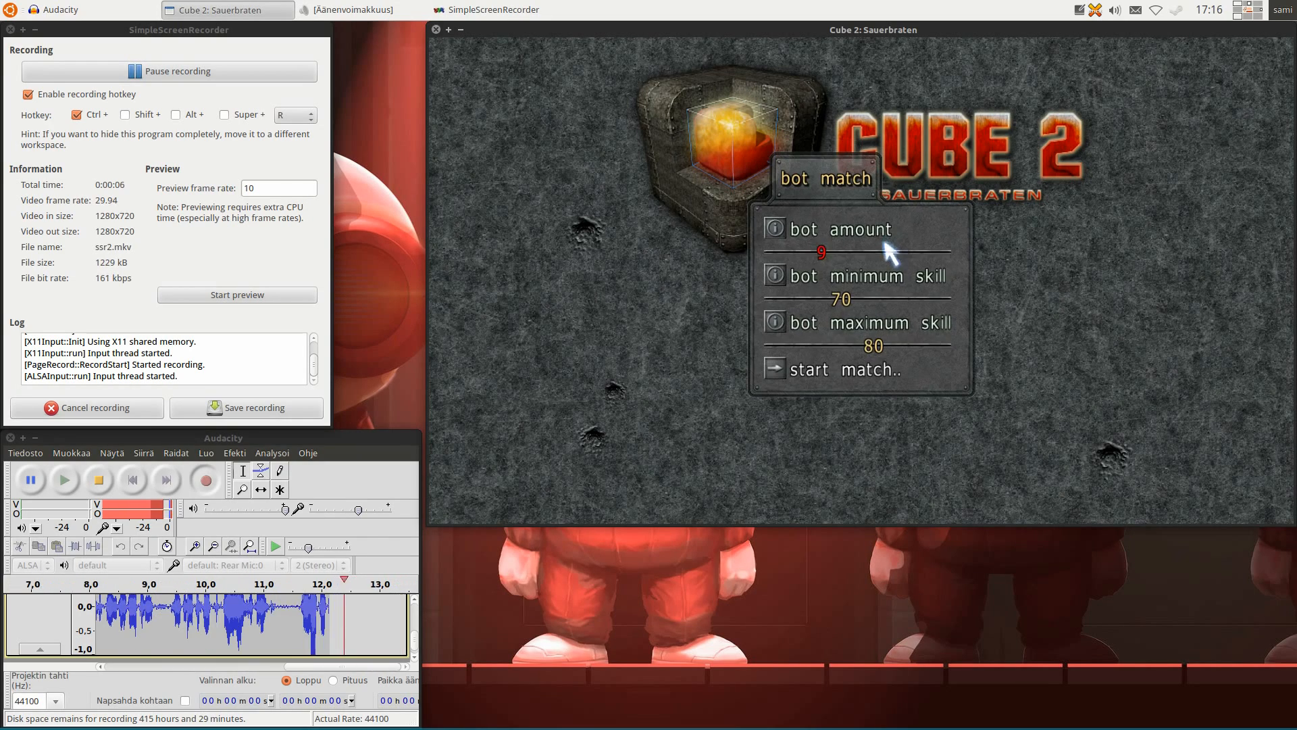
left_click(846, 364)
left_click(755, 259)
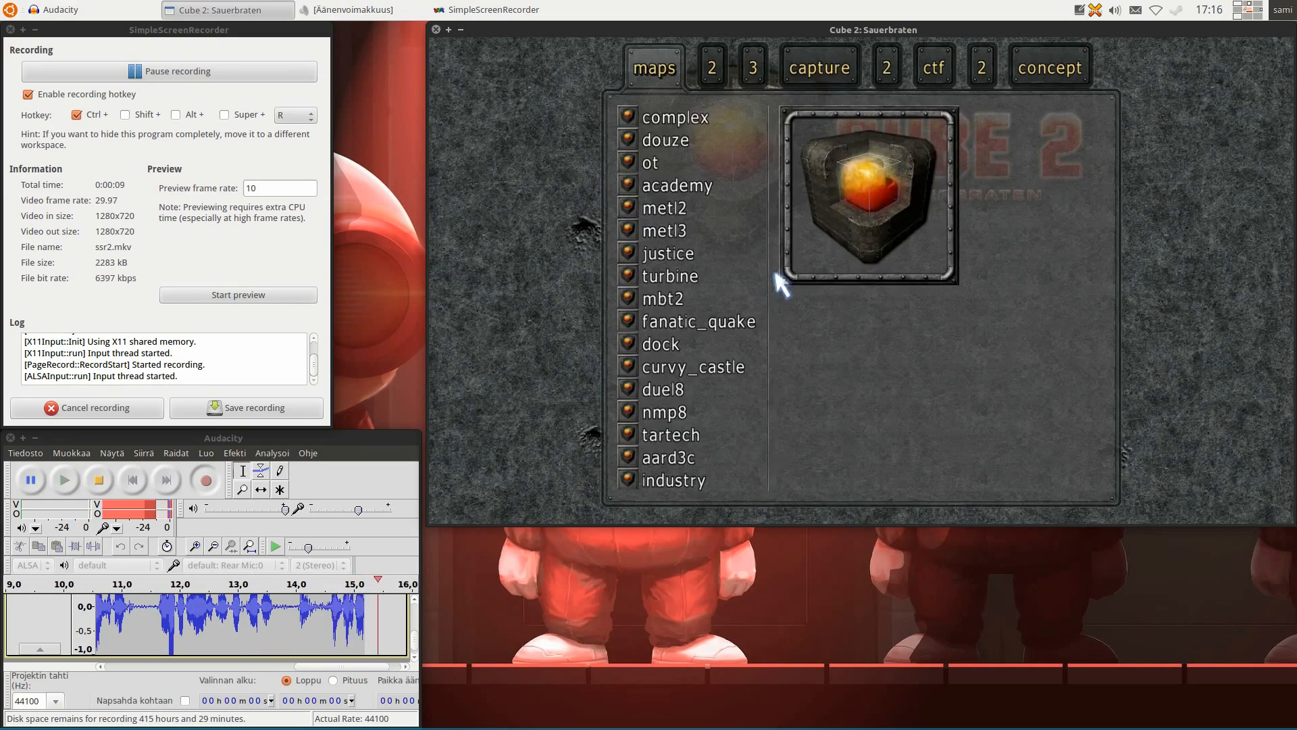
left_click(755, 68)
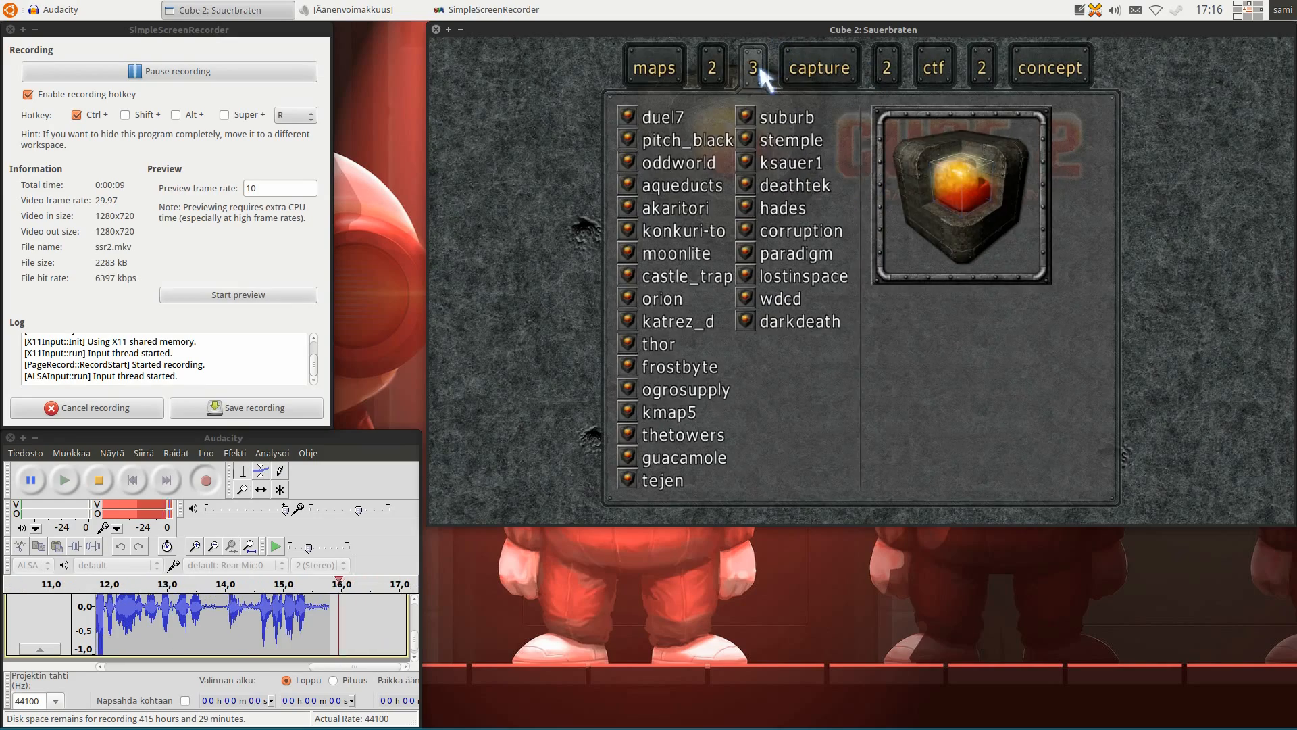
left_click(692, 295)
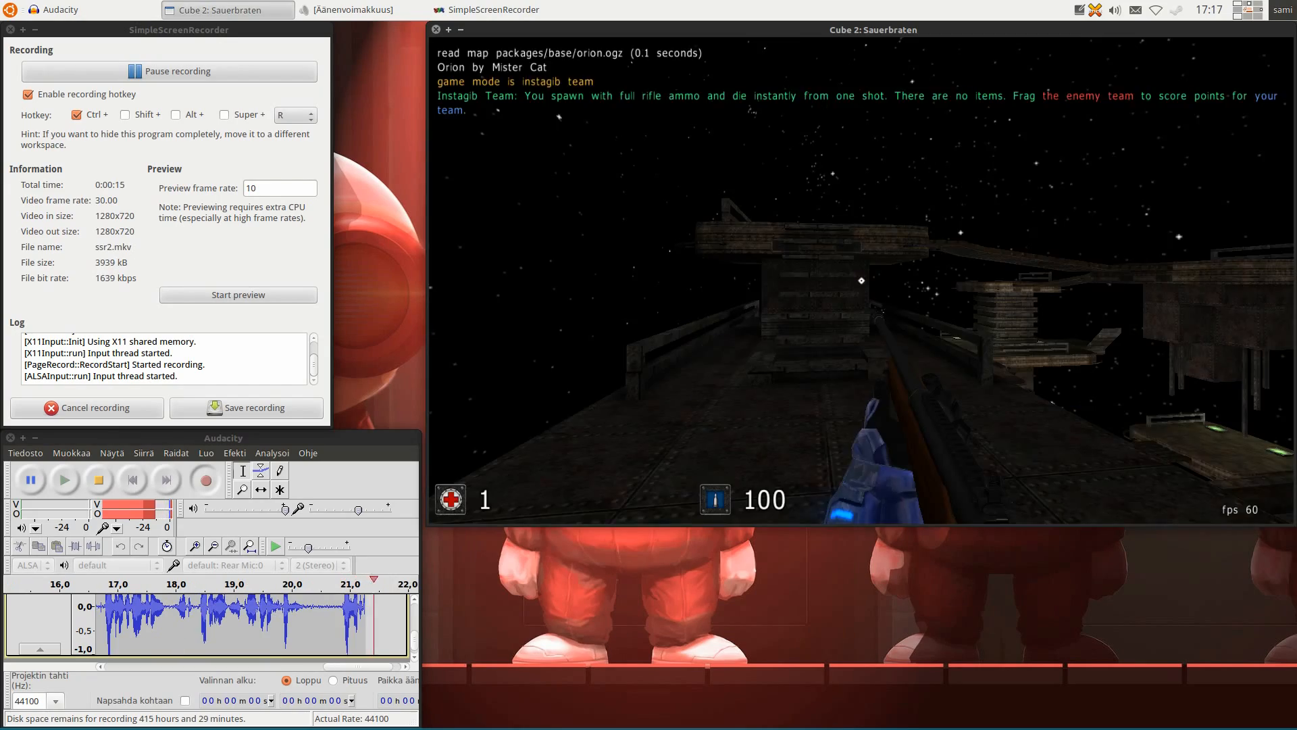
Play the bot match for the recording, moving forward and firing the rifle.
left_click(862, 281)
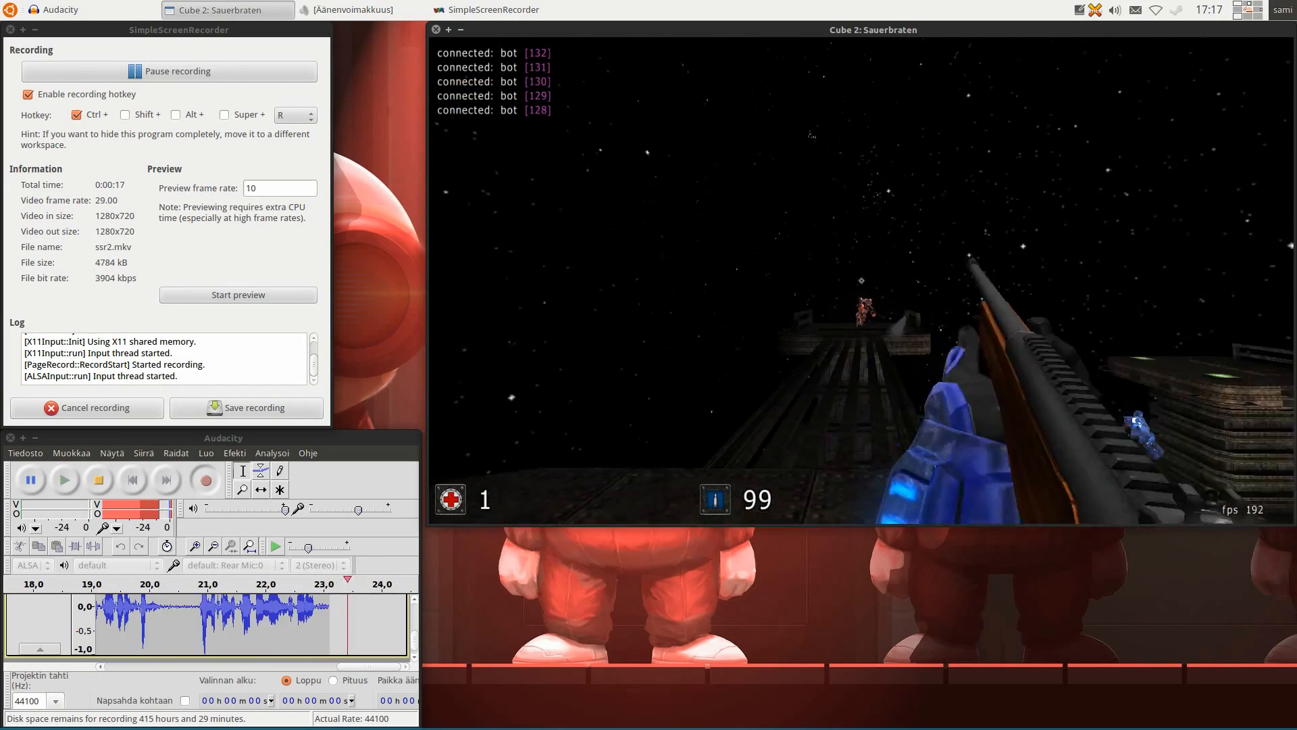
key("w")
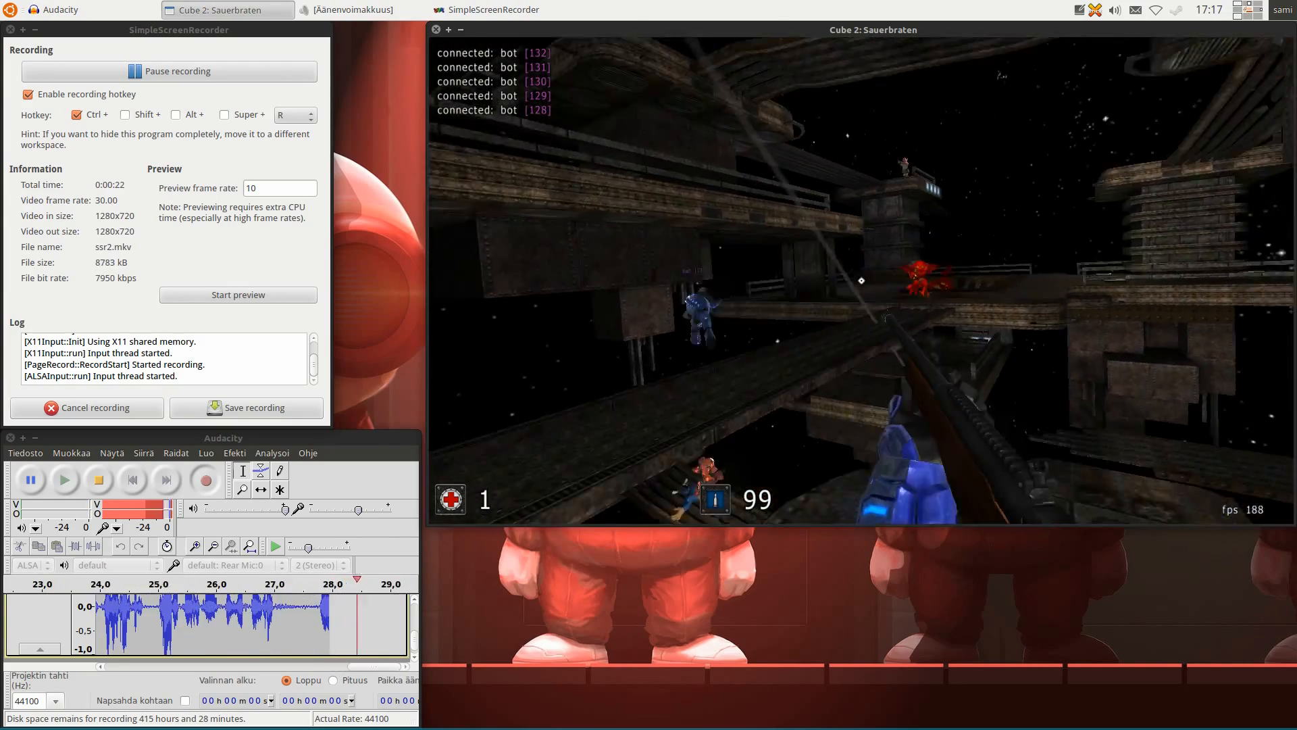
left_click(862, 280)
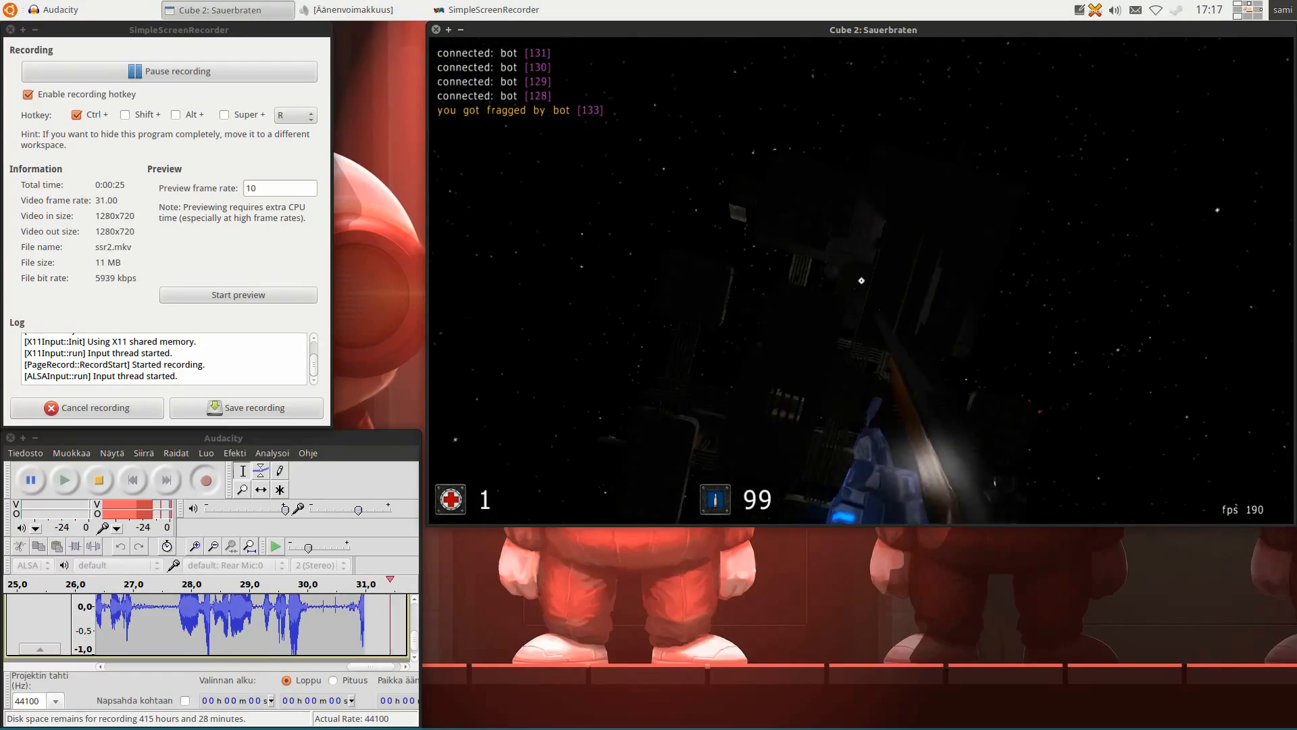
Continue the instagib team match across the orion platforms, respawning after deaths and shooting at enemy bots.
left_click(861, 280)
left_click(862, 281)
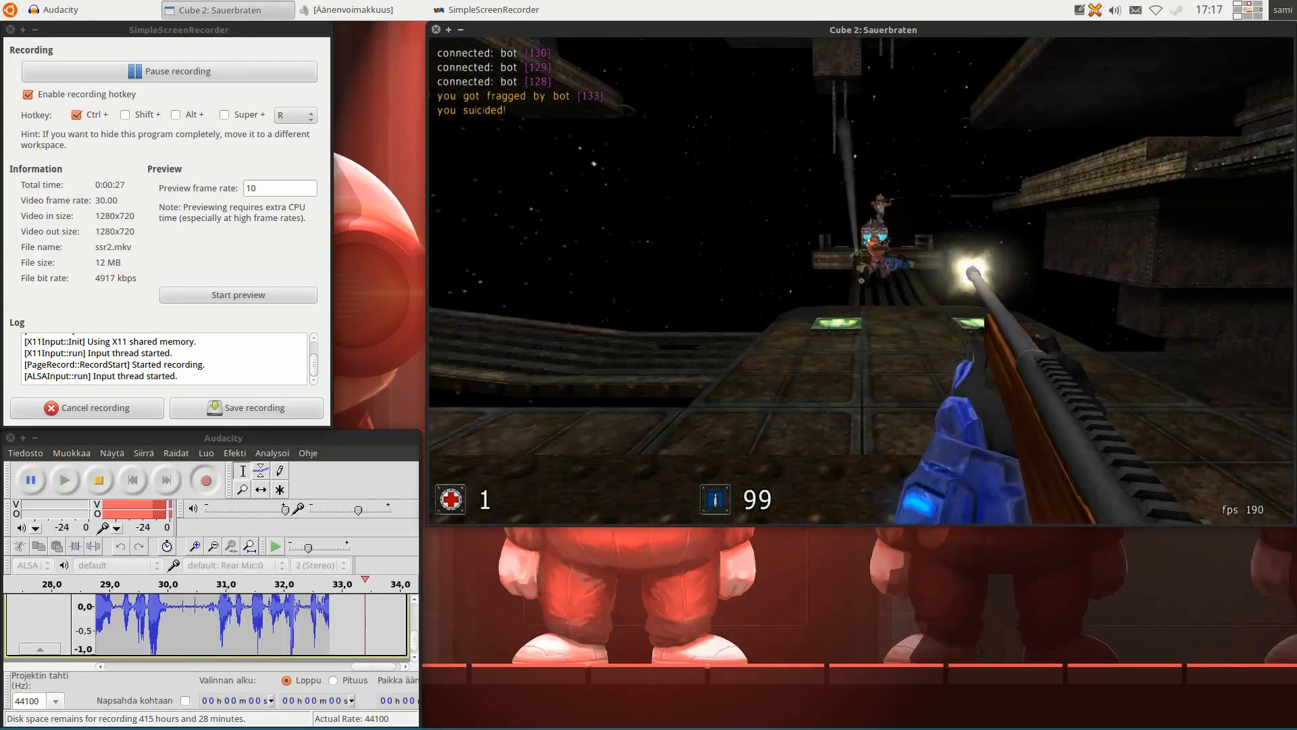
key("w")
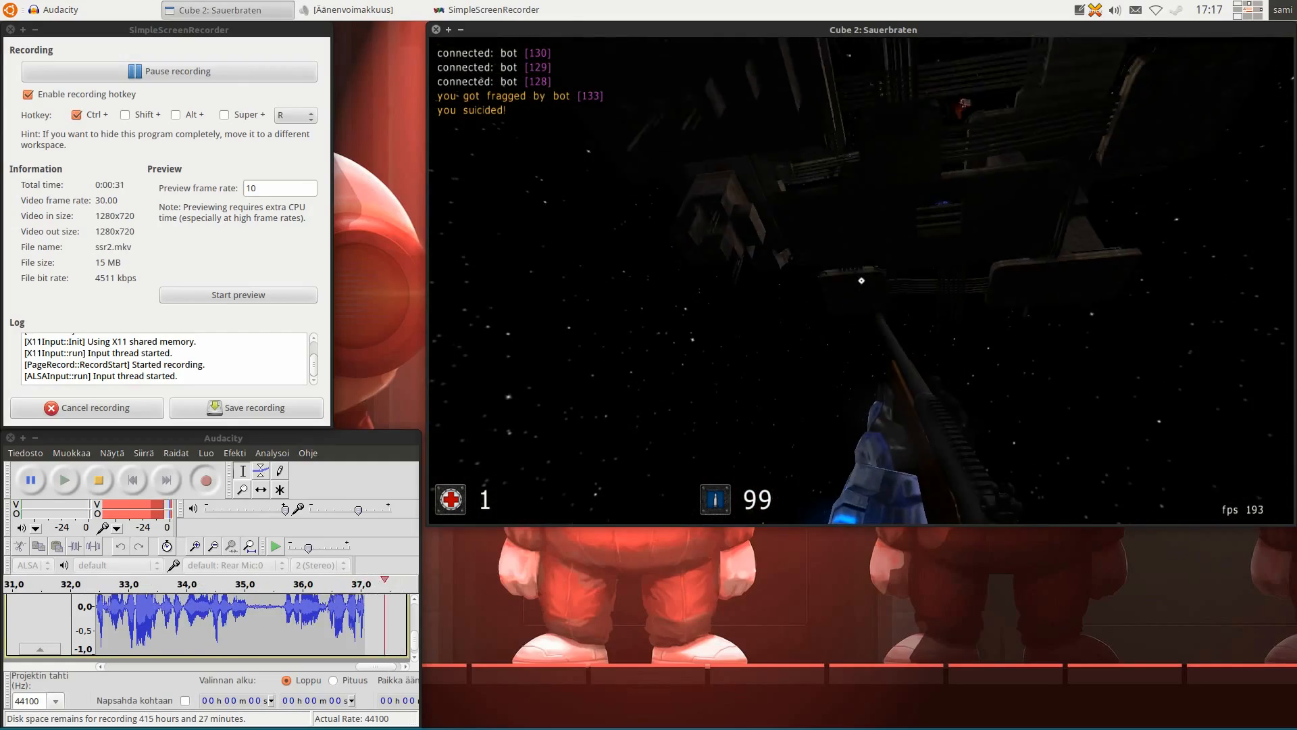
left_click(861, 281)
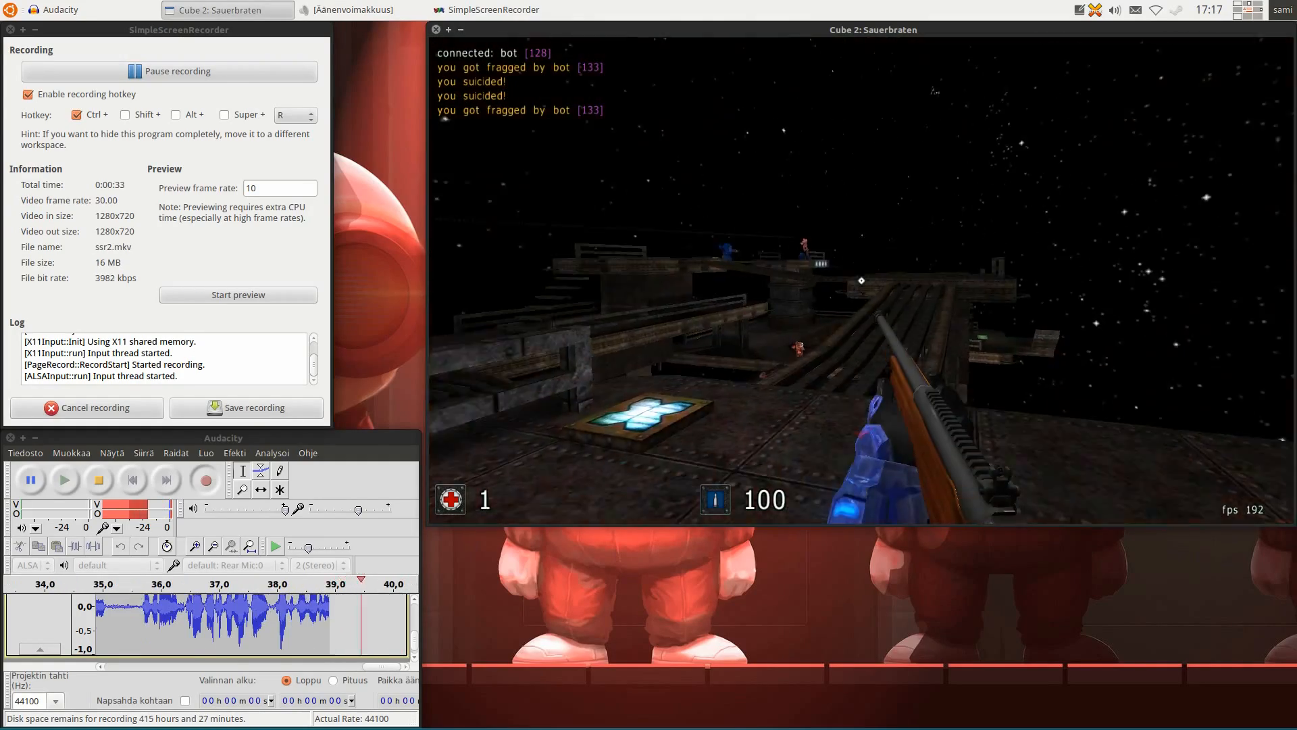
key("w")
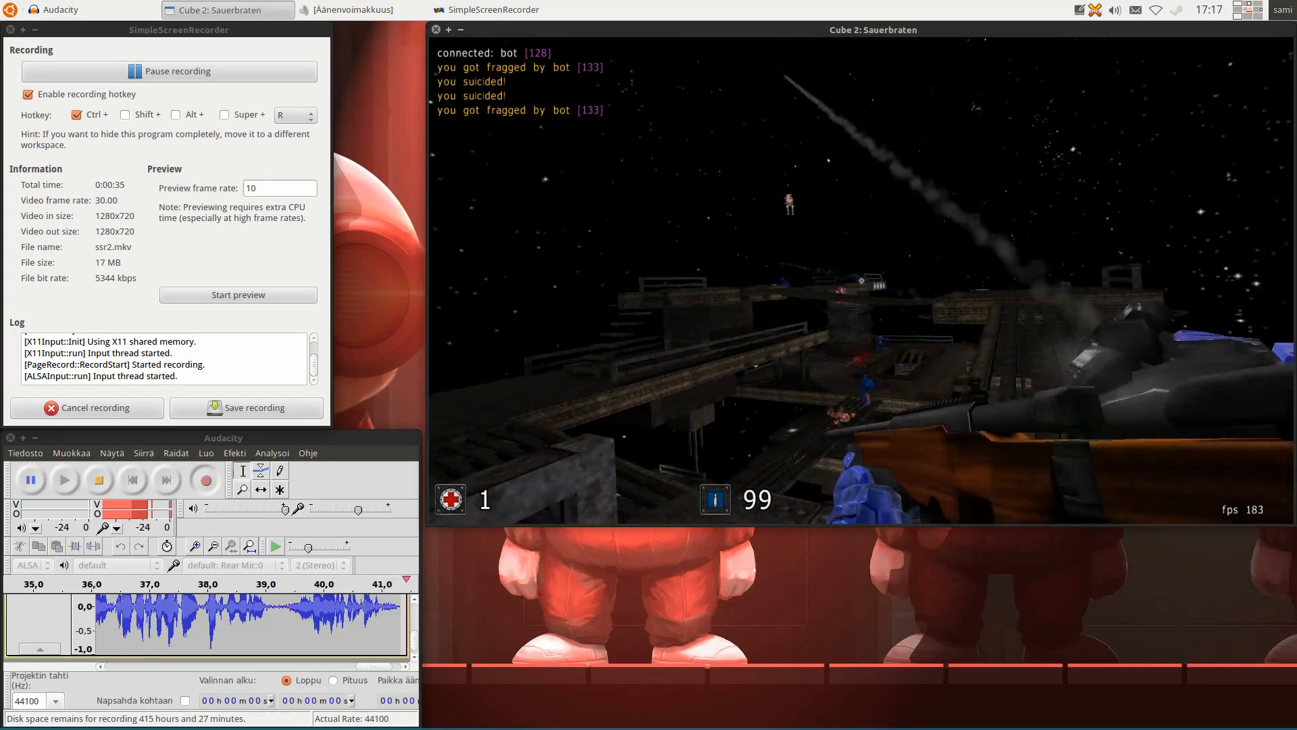
left_click(862, 280)
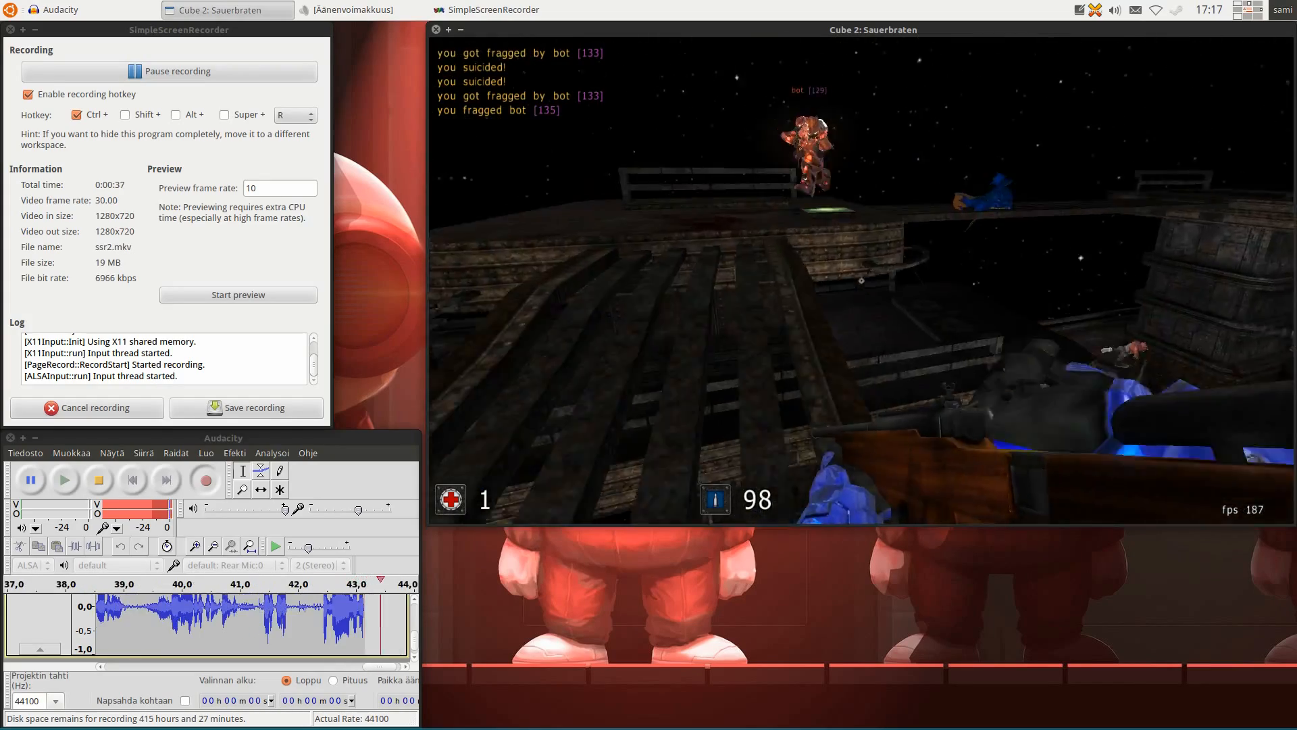
key("w")
key("w")
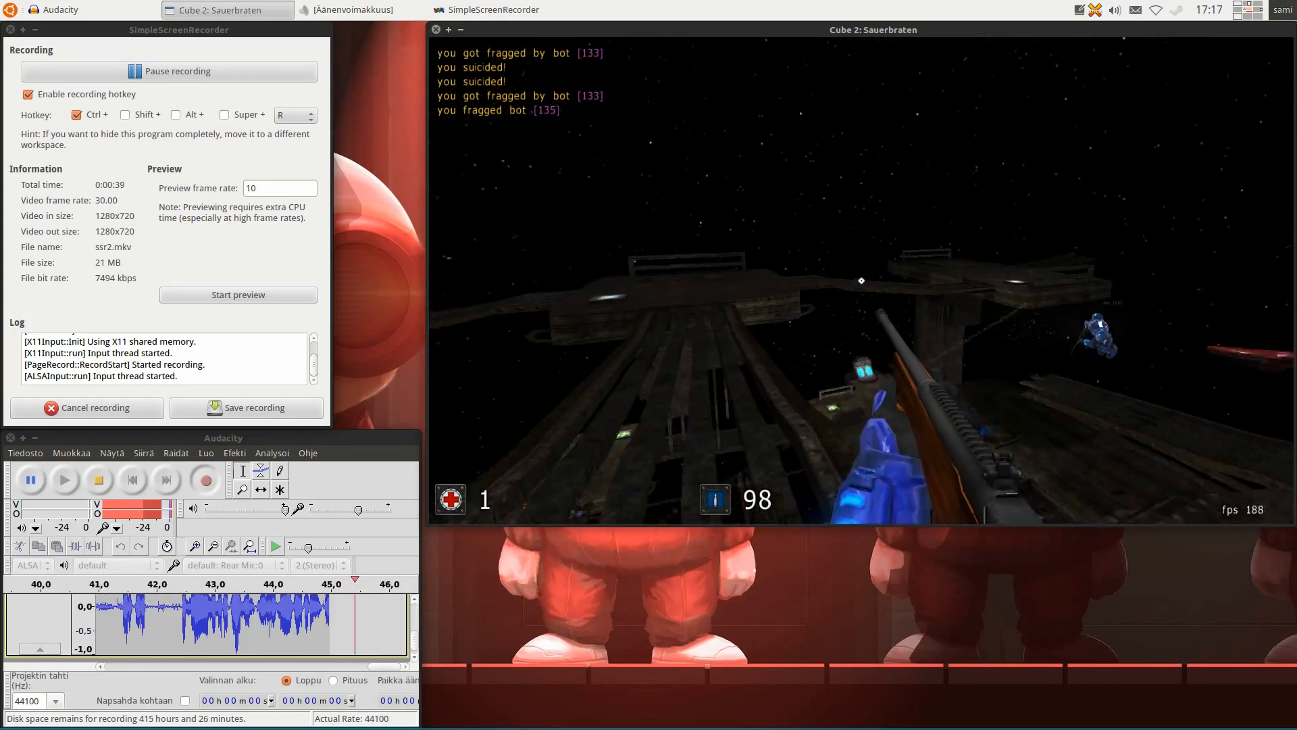
key("w")
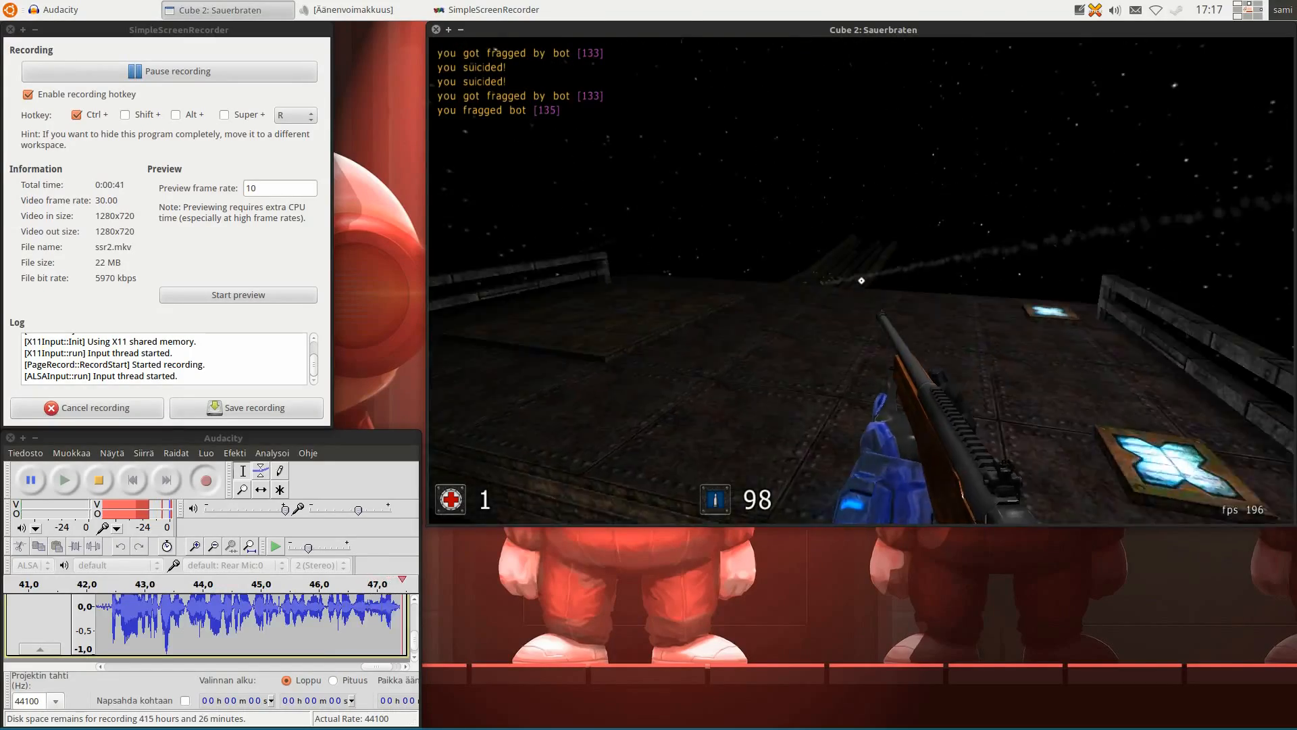
key("w")
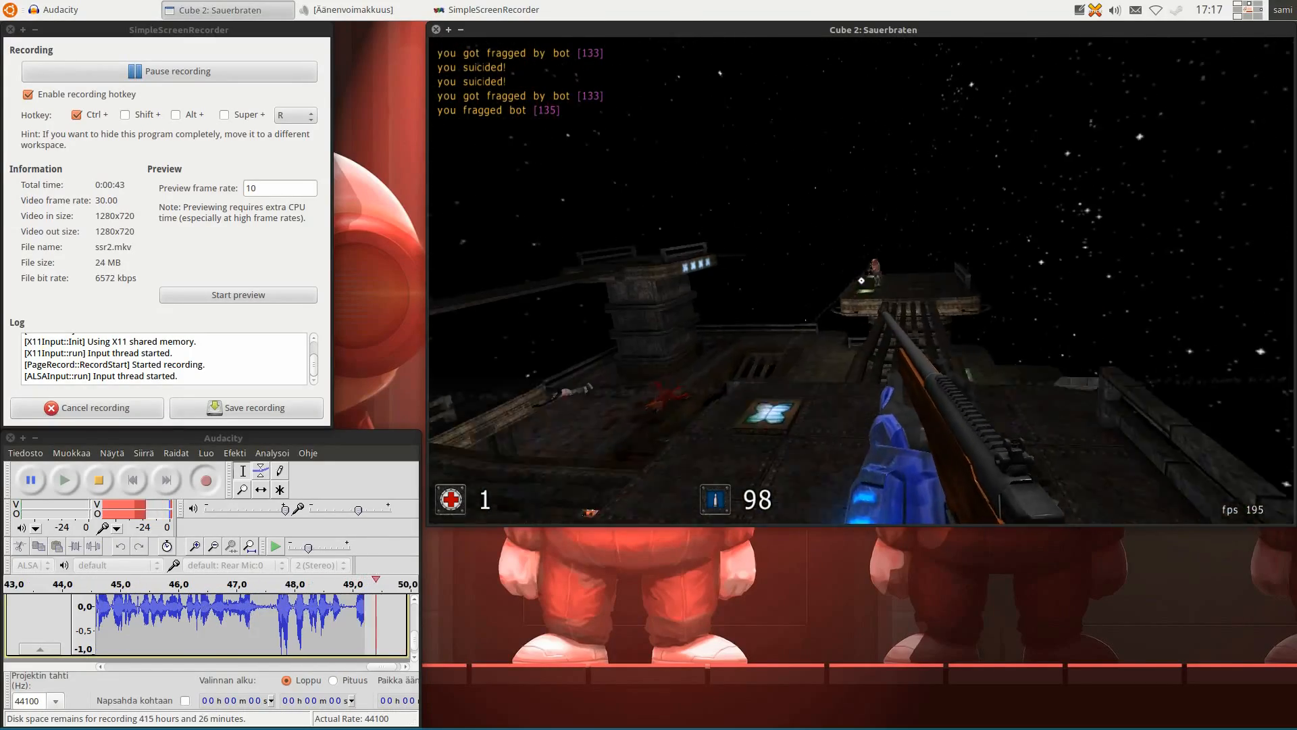
left_click(861, 280)
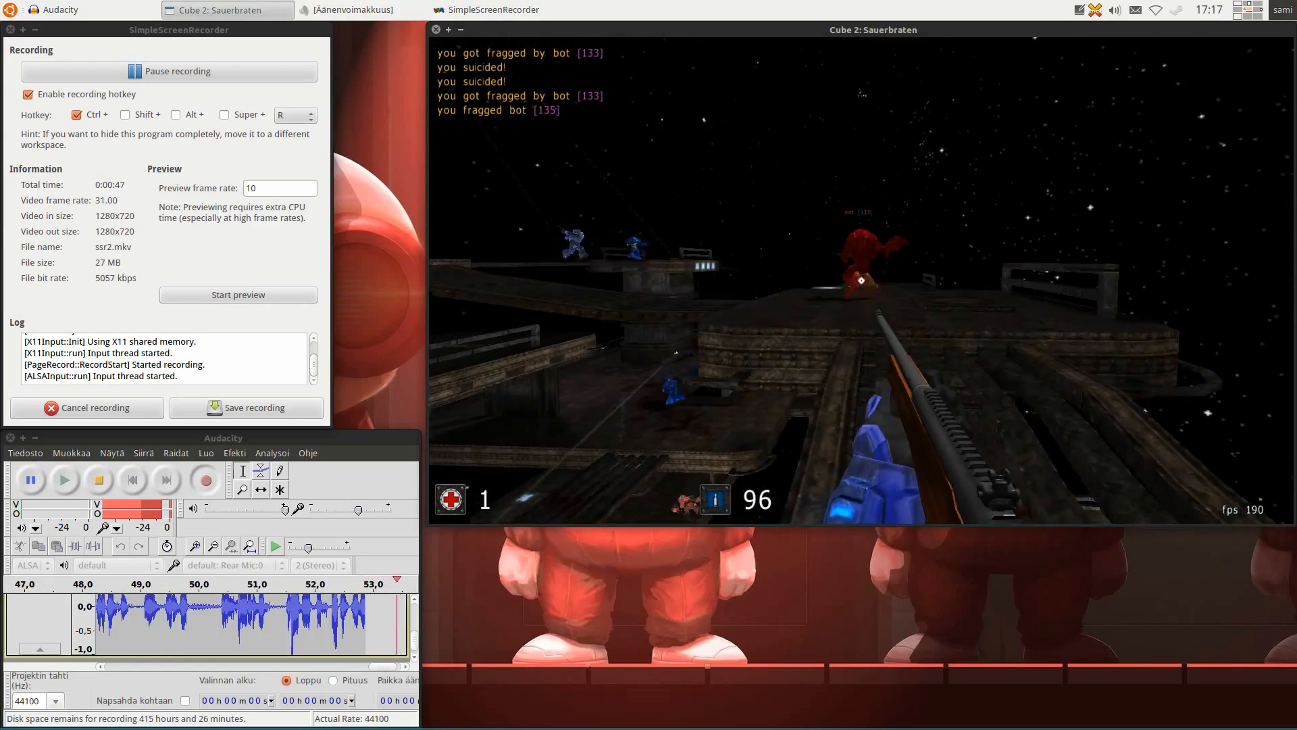
left_click(861, 280)
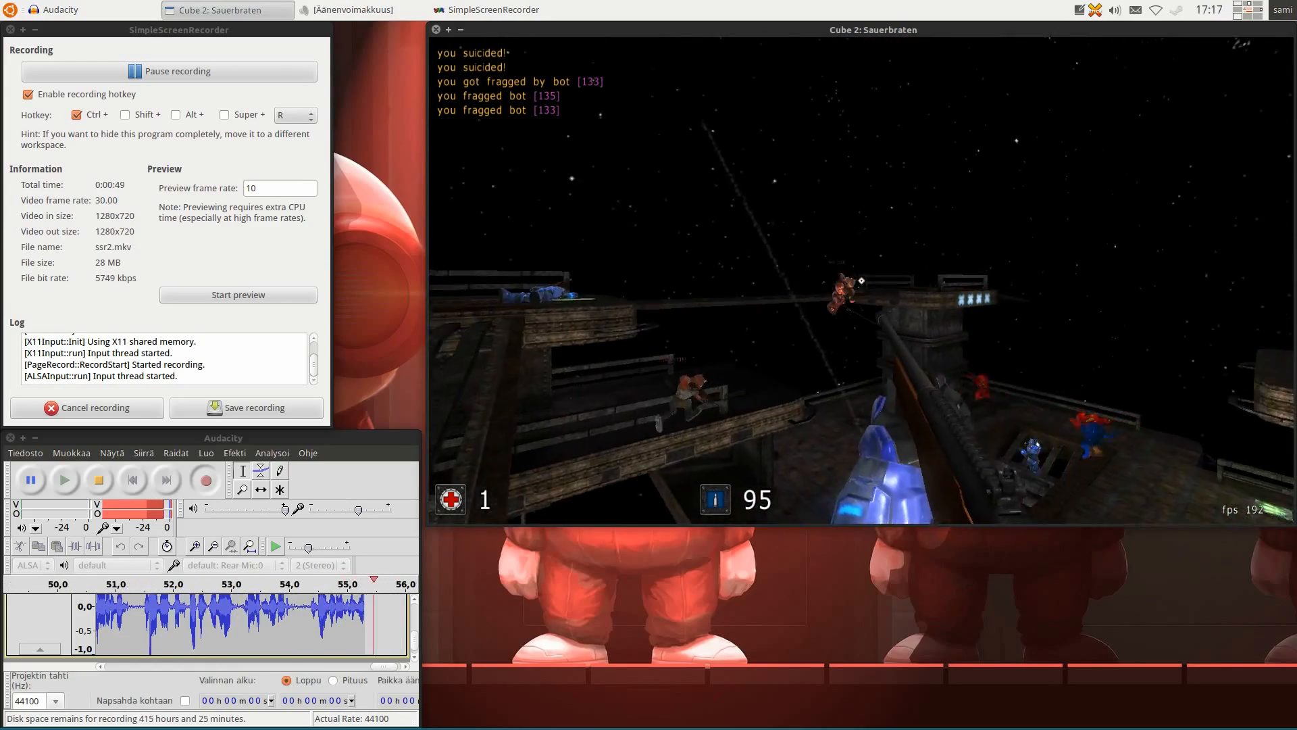
left_click(861, 281)
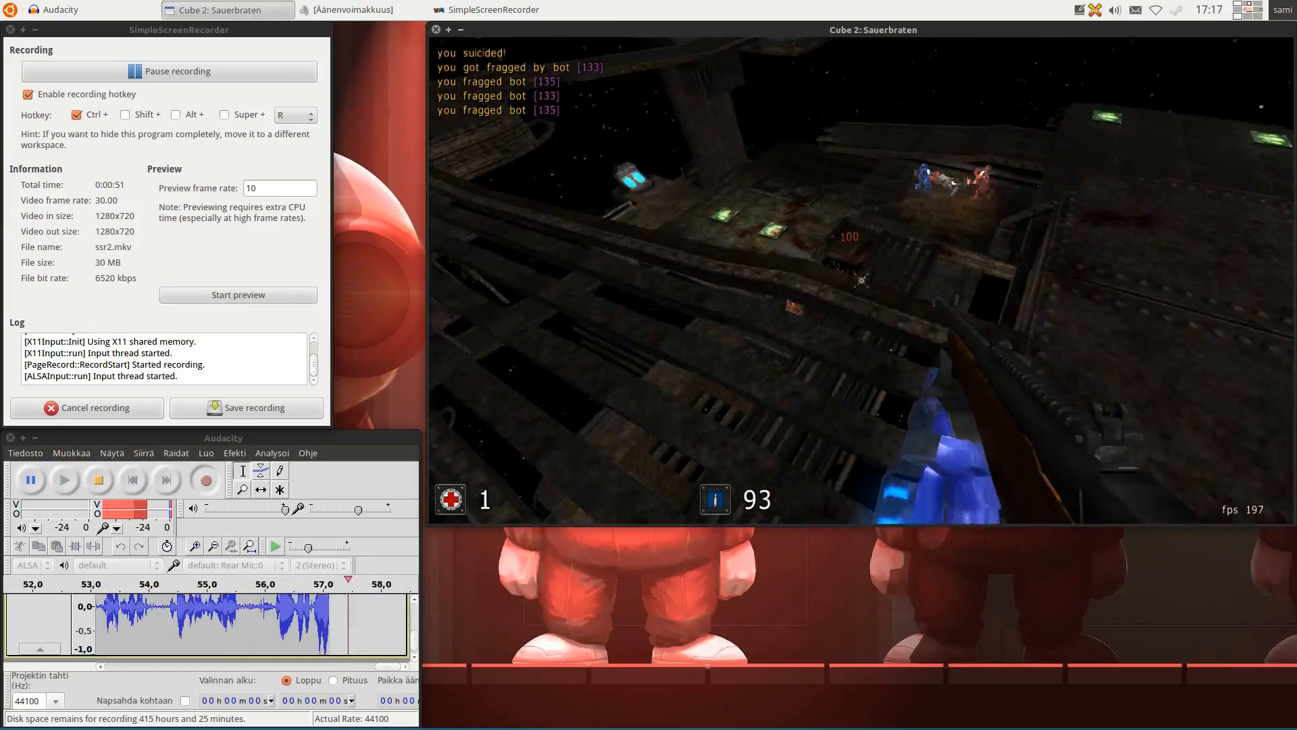
left_click(861, 281)
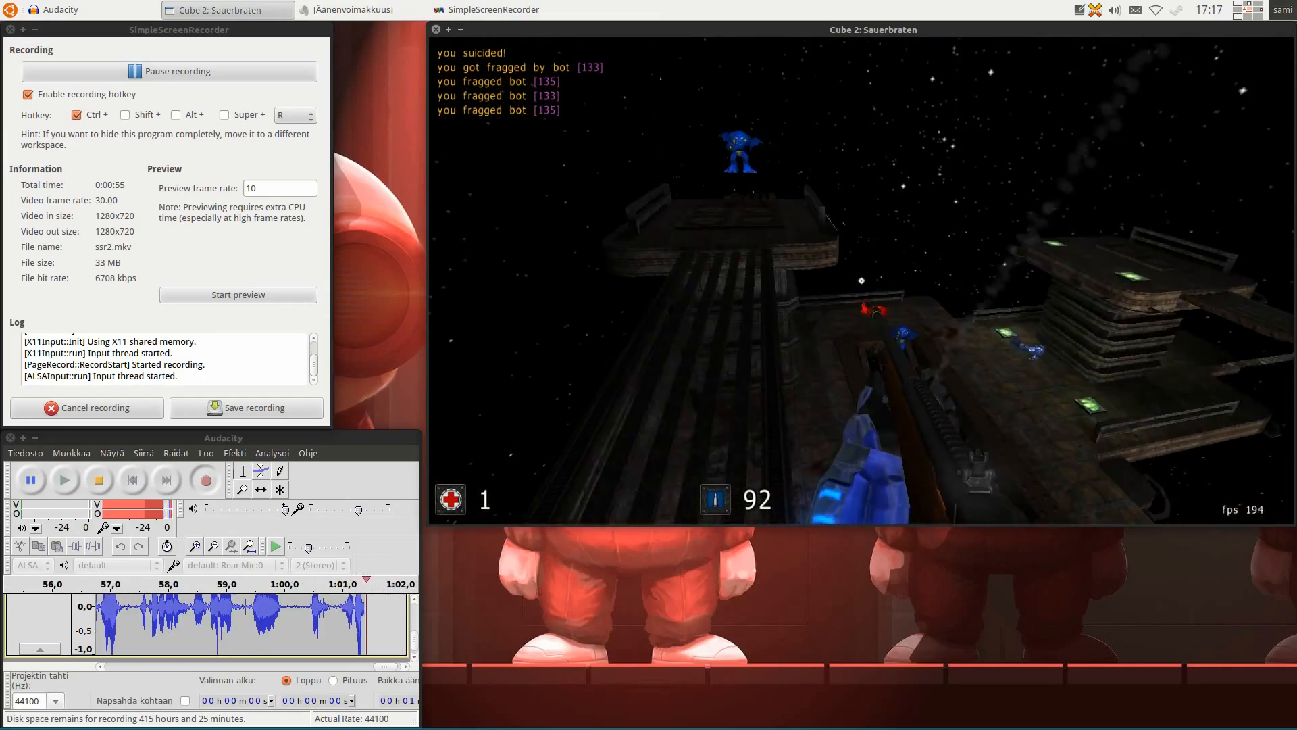
left_click(862, 280)
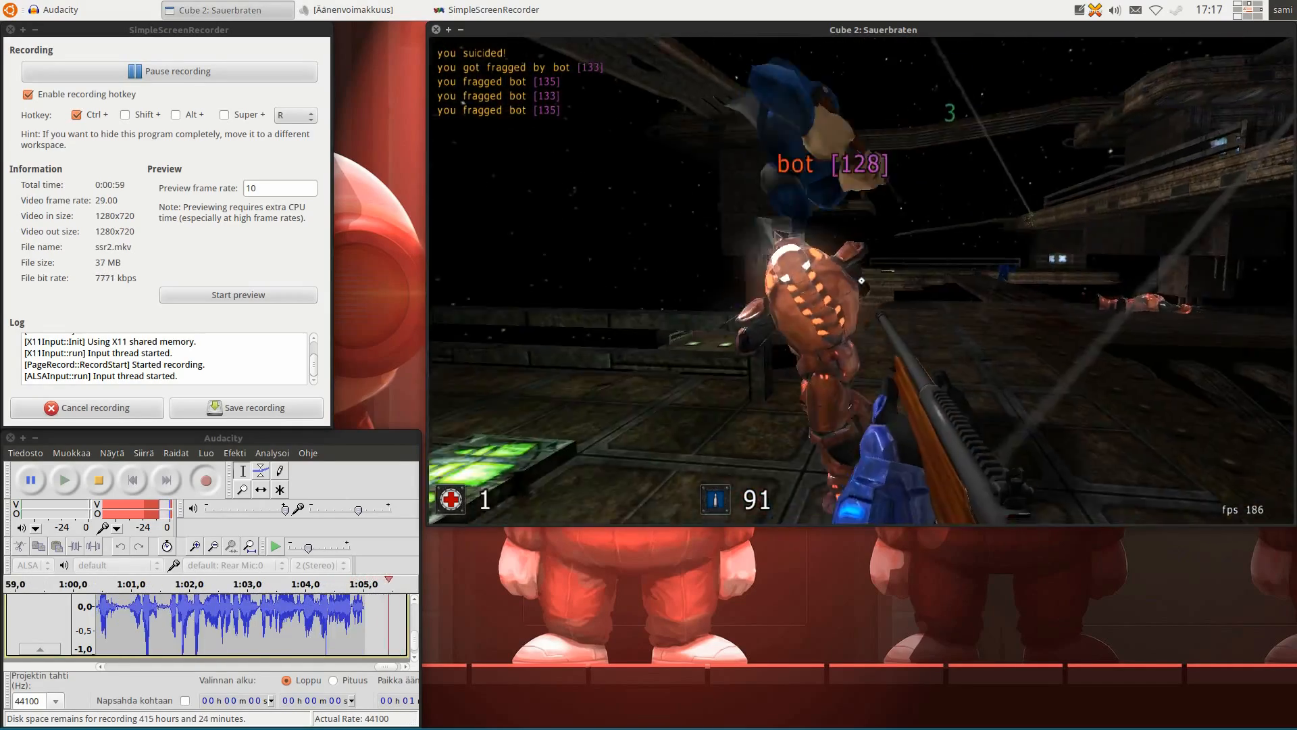
left_click(861, 280)
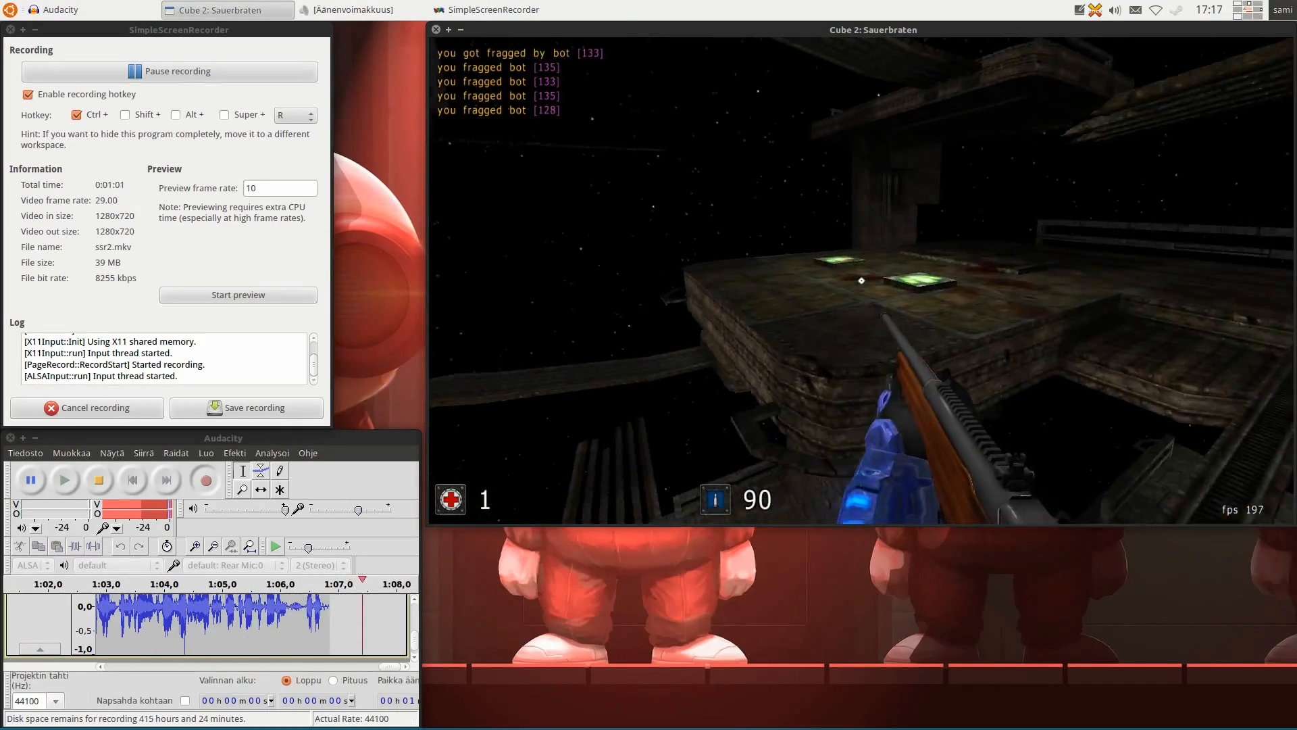
left_click(861, 280)
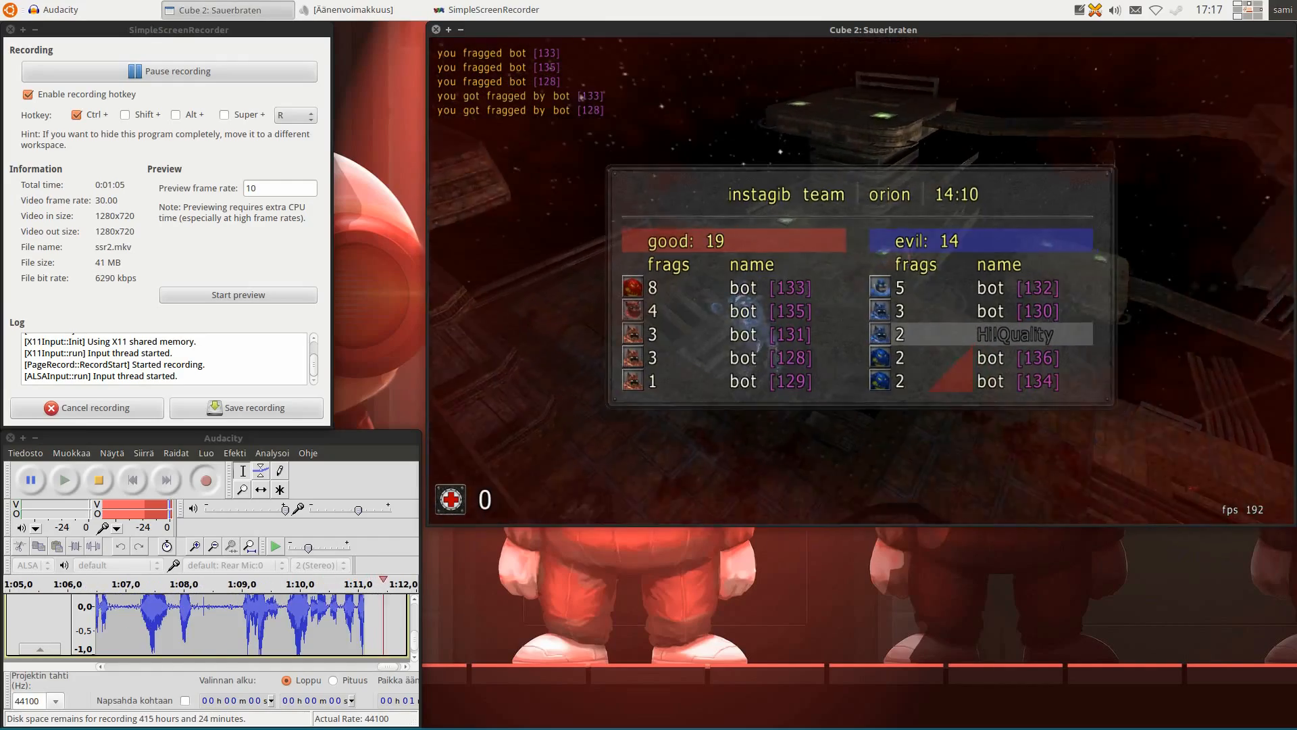
Quit Sauerbraten and end both recordings, stopping the audio in Audacity and saving the video in SimpleScreenRecorder.
key("Escape")
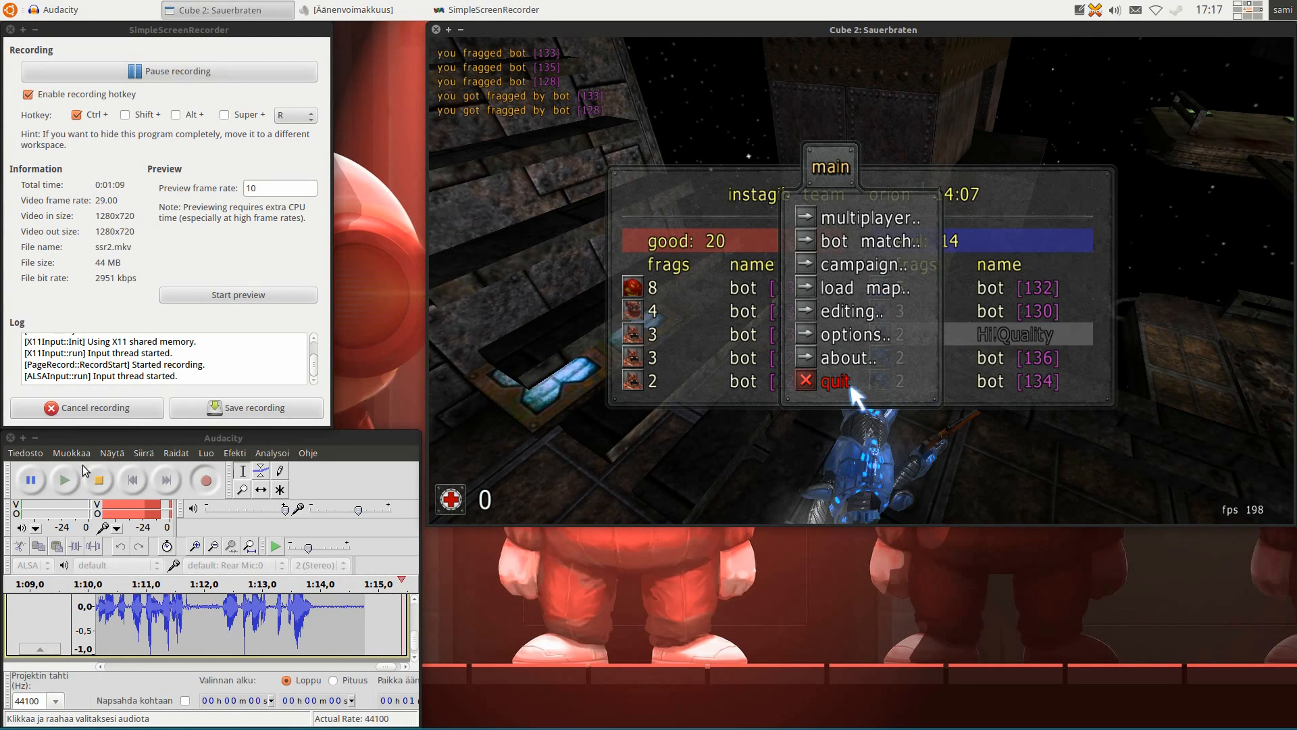
left_click(850, 381)
left_click(98, 478)
left_click(192, 409)
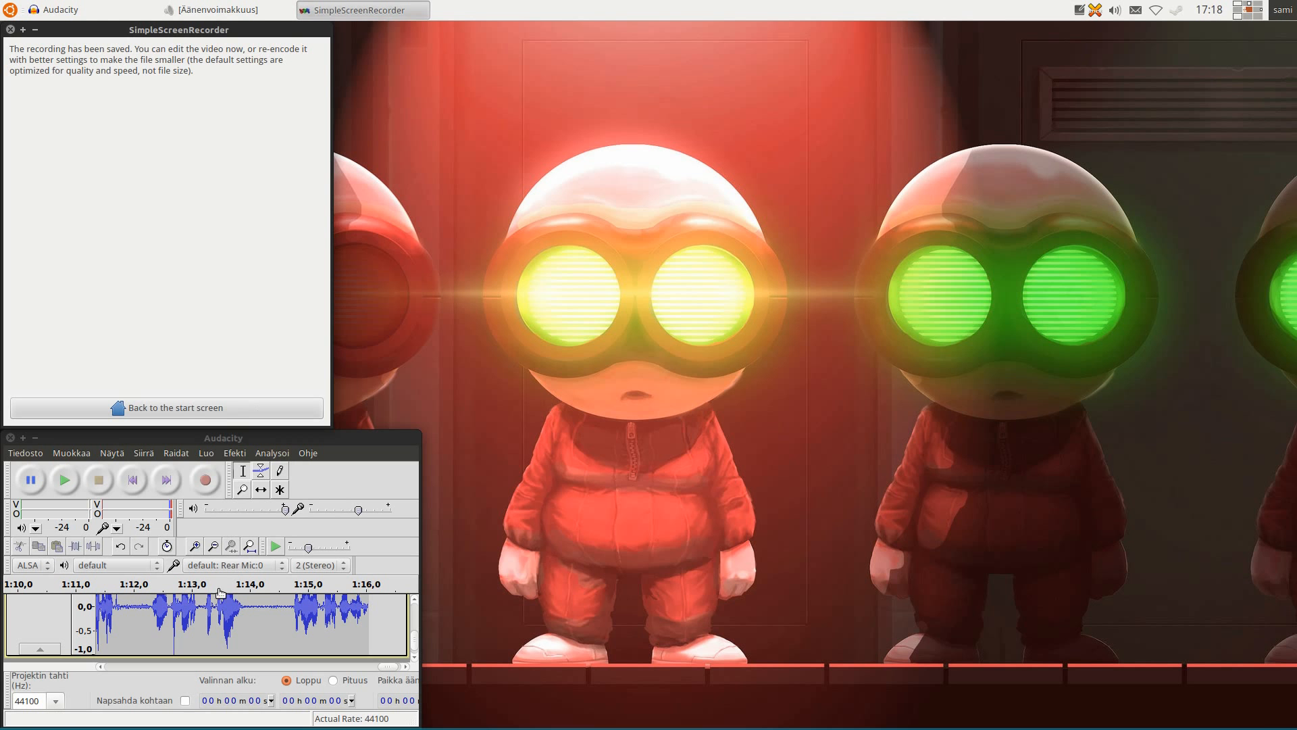
Enlarge the Audacity window to show both channels of the stereo track and return to the start of its timeline.
left_click(334, 439)
left_click_drag(420, 431, 657, 289)
left_click_drag(432, 302, 745, 171)
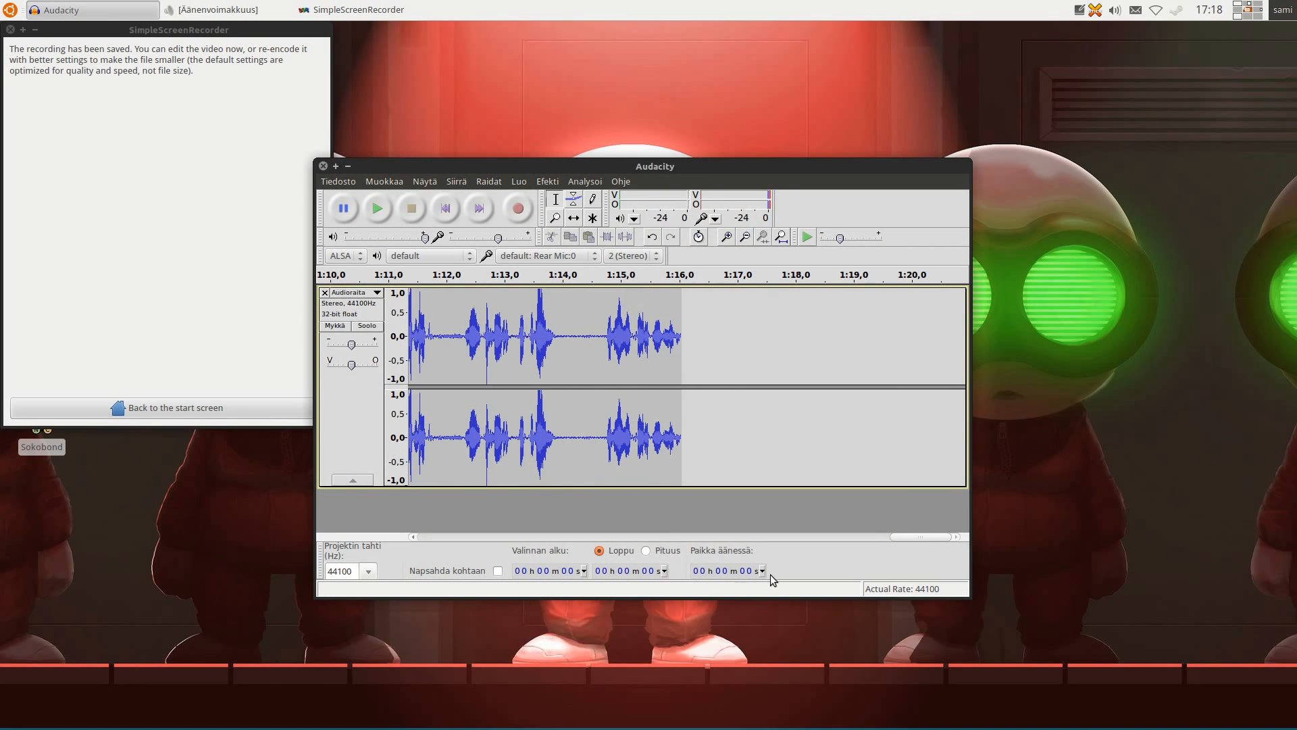
left_click_drag(922, 537, 447, 535)
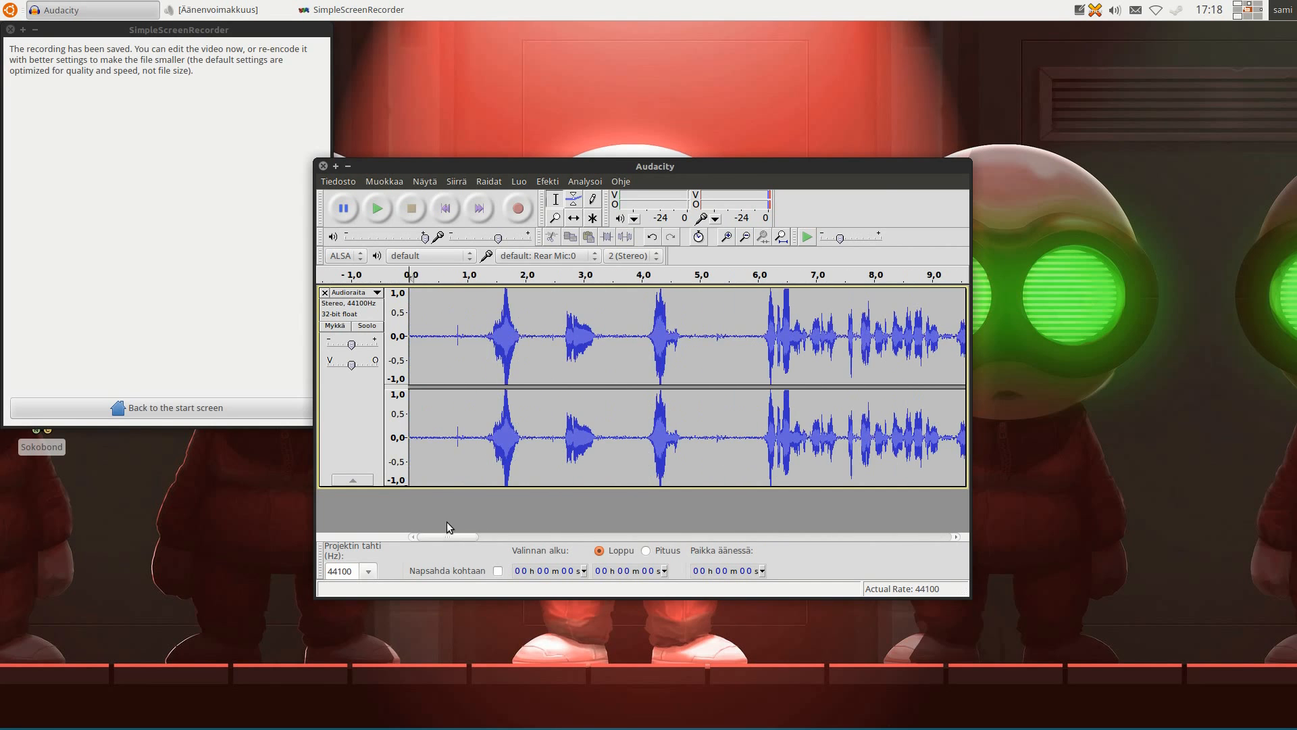
Switch to the file manager and open ssr2.mkv from the Vokoscreen folder inside Videot in VLC.
mouse_move(87, 719)
left_click(189, 721)
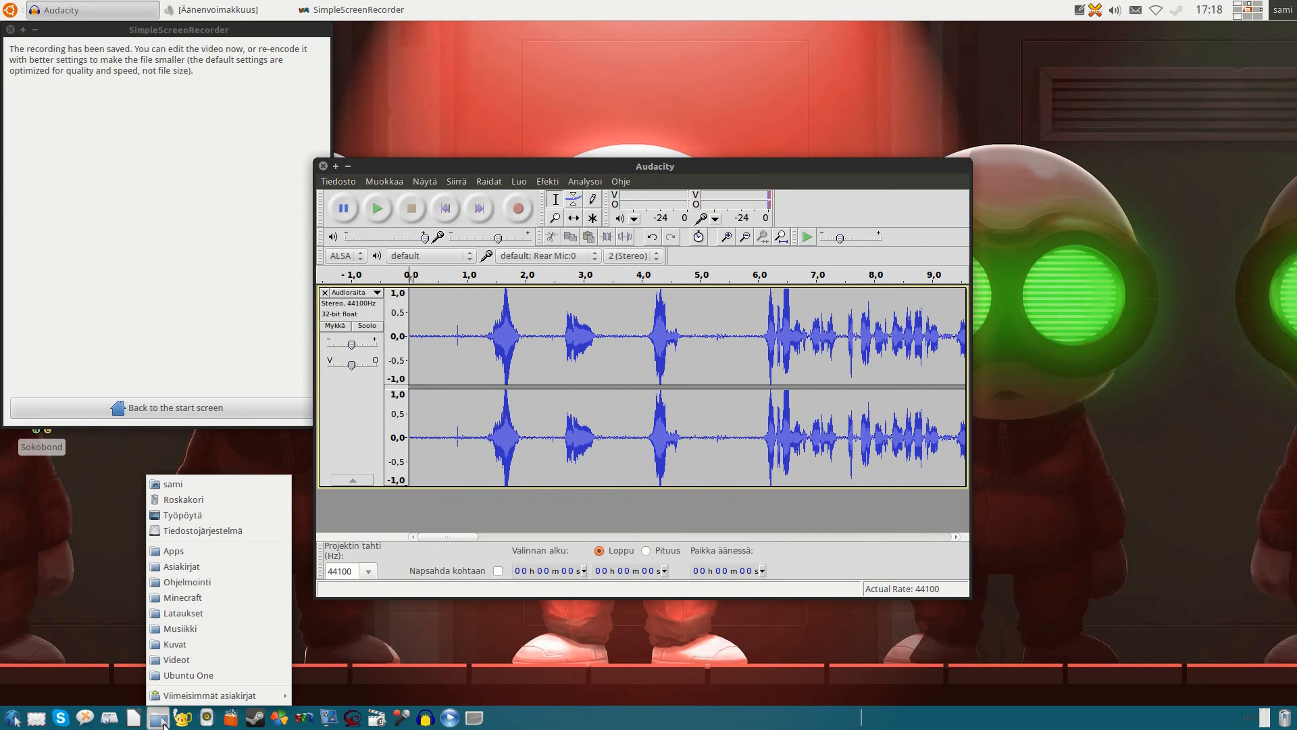
left_click(200, 669)
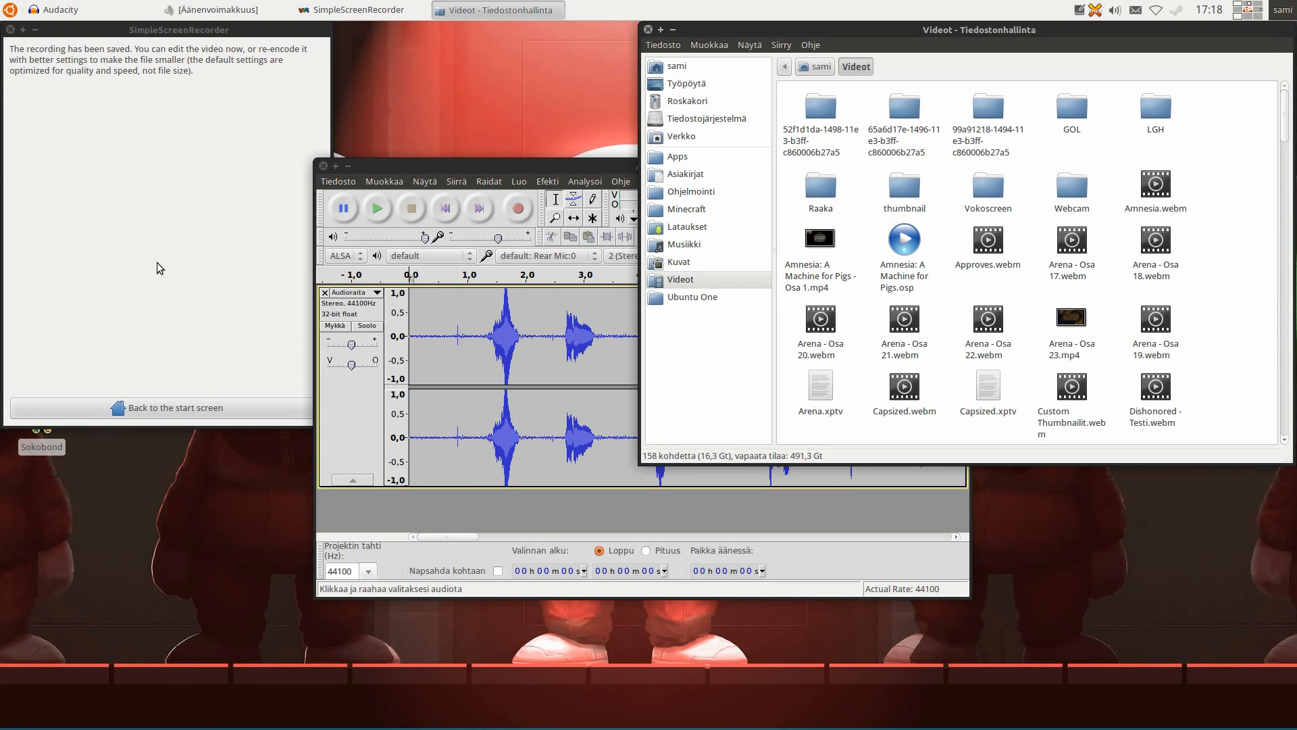
double_click(987, 189)
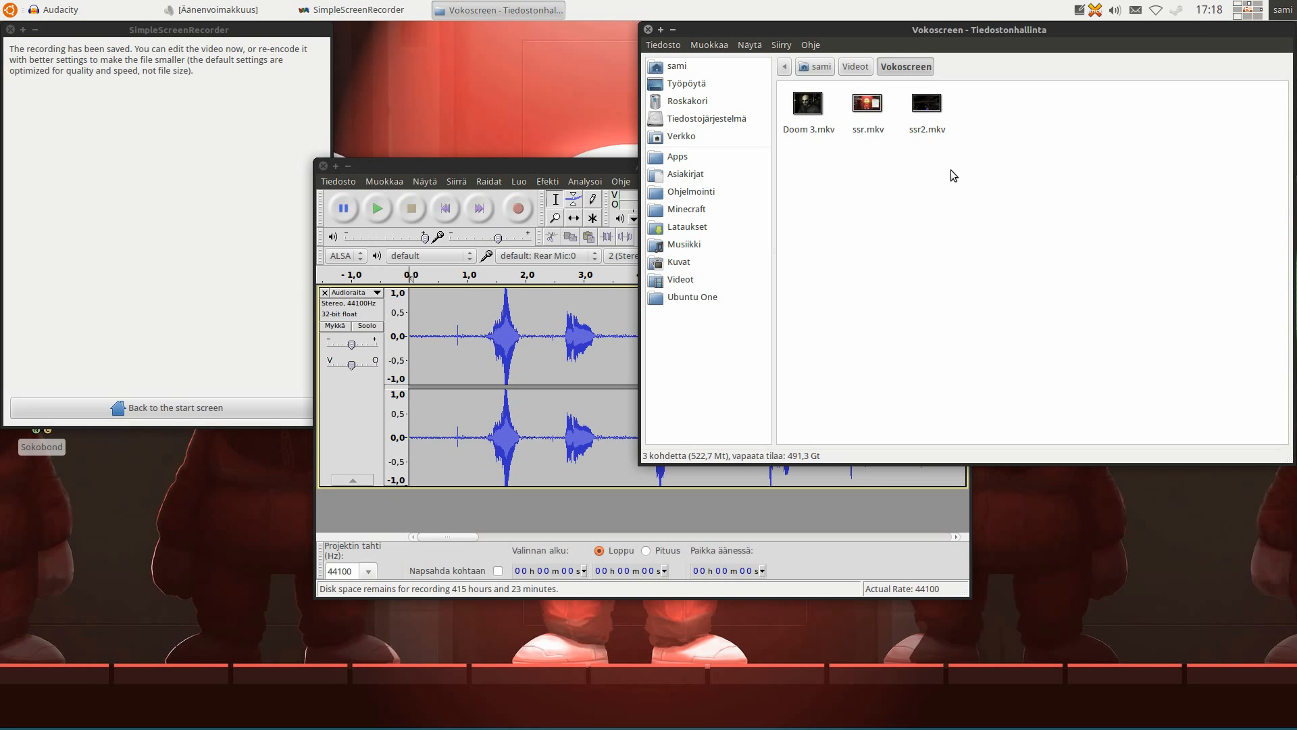
left_click(926, 100)
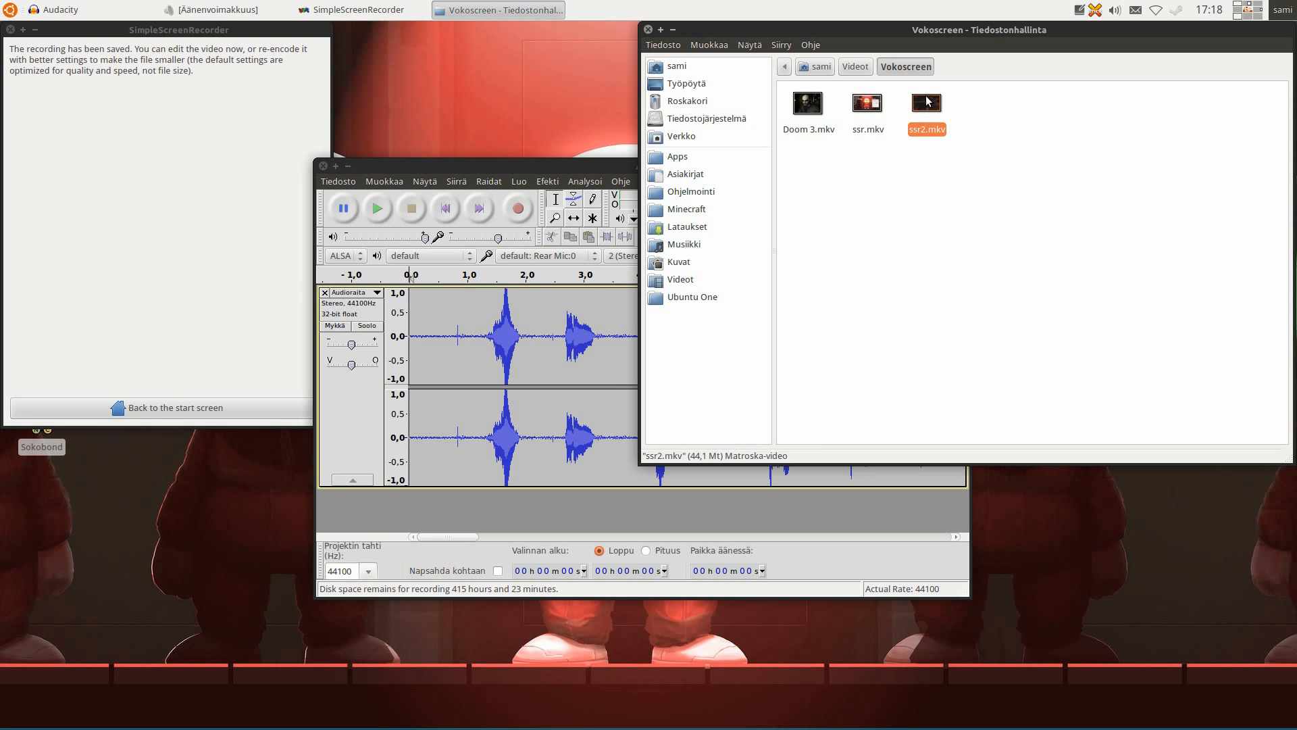
left_click(991, 111)
left_click(927, 105)
right_click(932, 112)
left_click(969, 117)
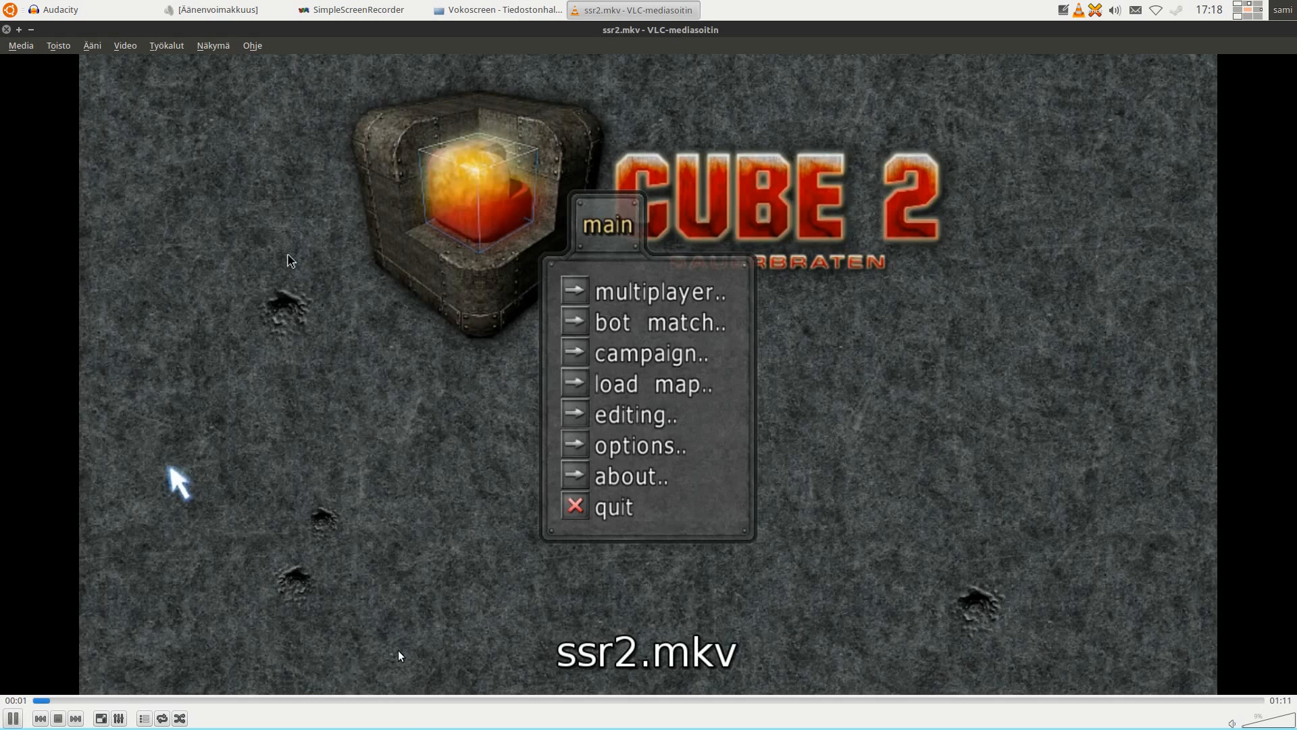
Review the ssr2.mkv gameplay around 0:25 and 0:50 with the volume raised, and close the player.
left_click(452, 699)
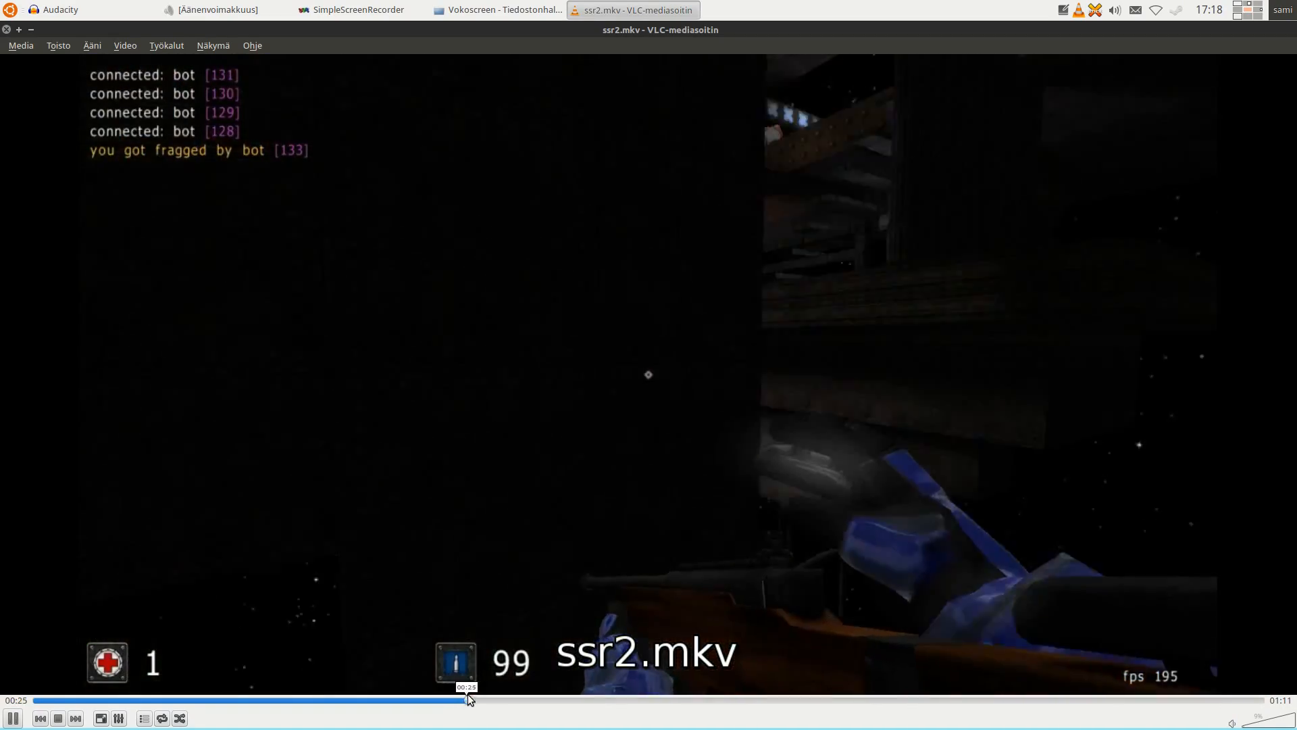
left_click(1267, 724)
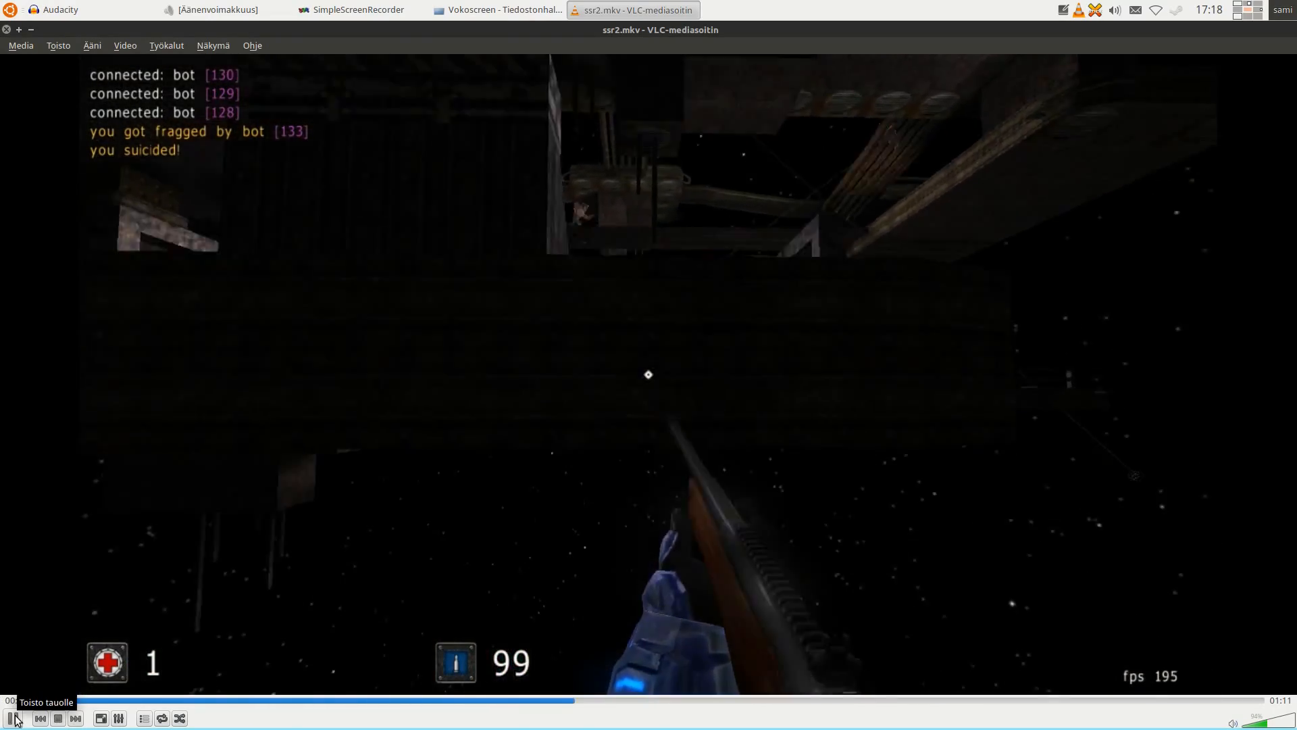
left_click(892, 700)
key("space")
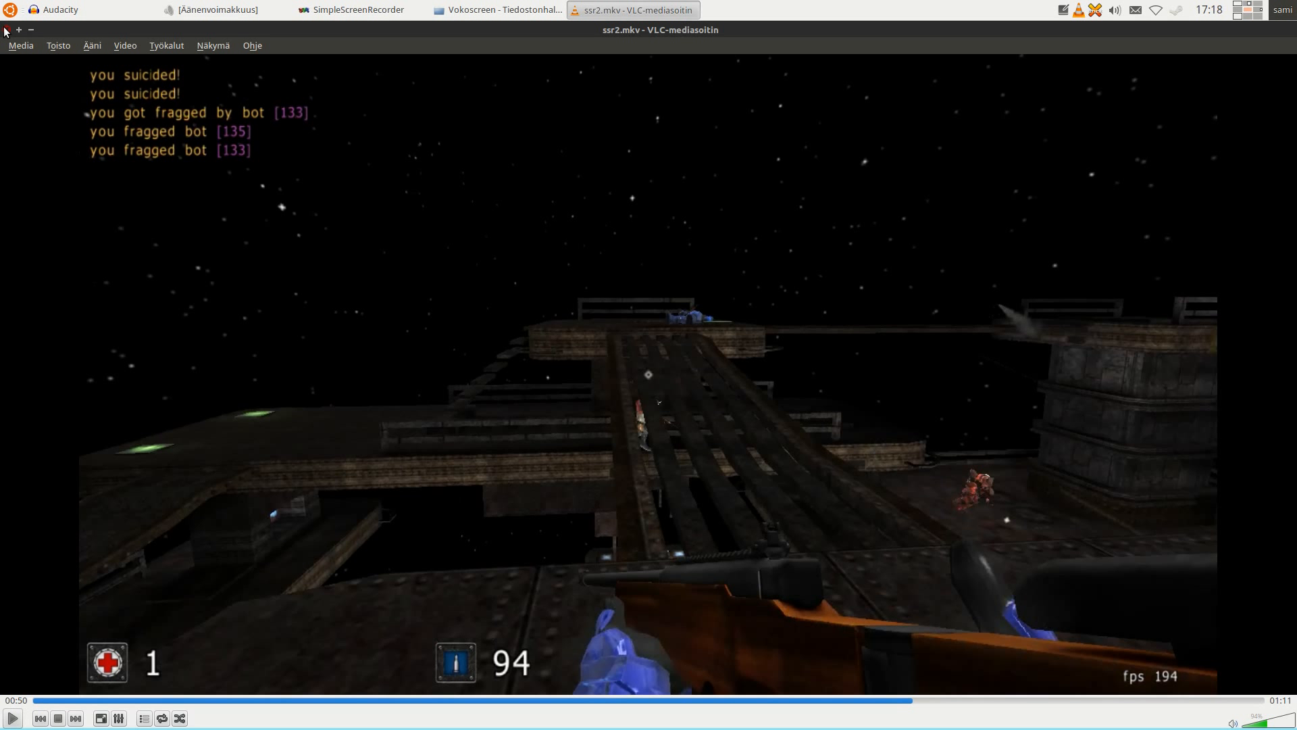
left_click_drag(990, 208, 953, 261)
In Audacity, capture a noise profile from the silent first 0.7 seconds or so of the track with Noise Removal (Kohinan poisto).
left_click_drag(461, 166, 251, 172)
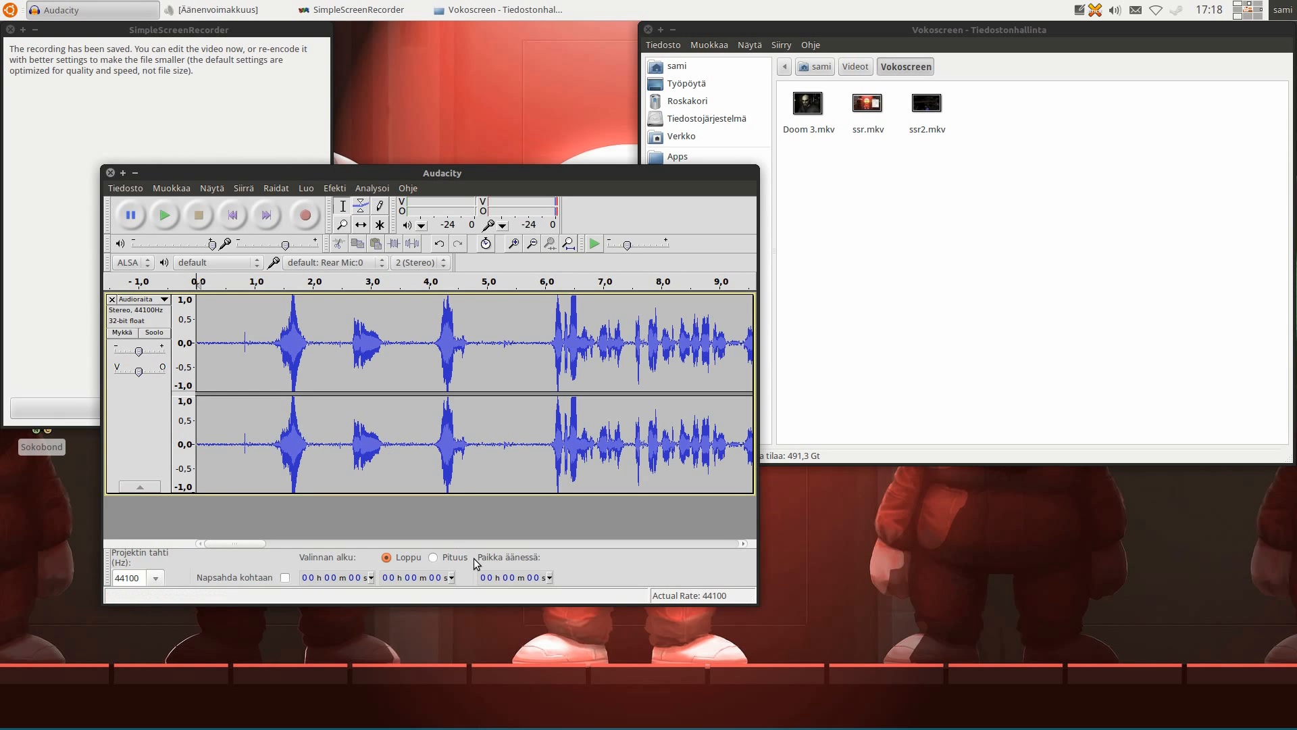
mouse_move(237, 544)
left_mouse_down()
mouse_move(401, 542)
mouse_move(224, 541)
left_mouse_up()
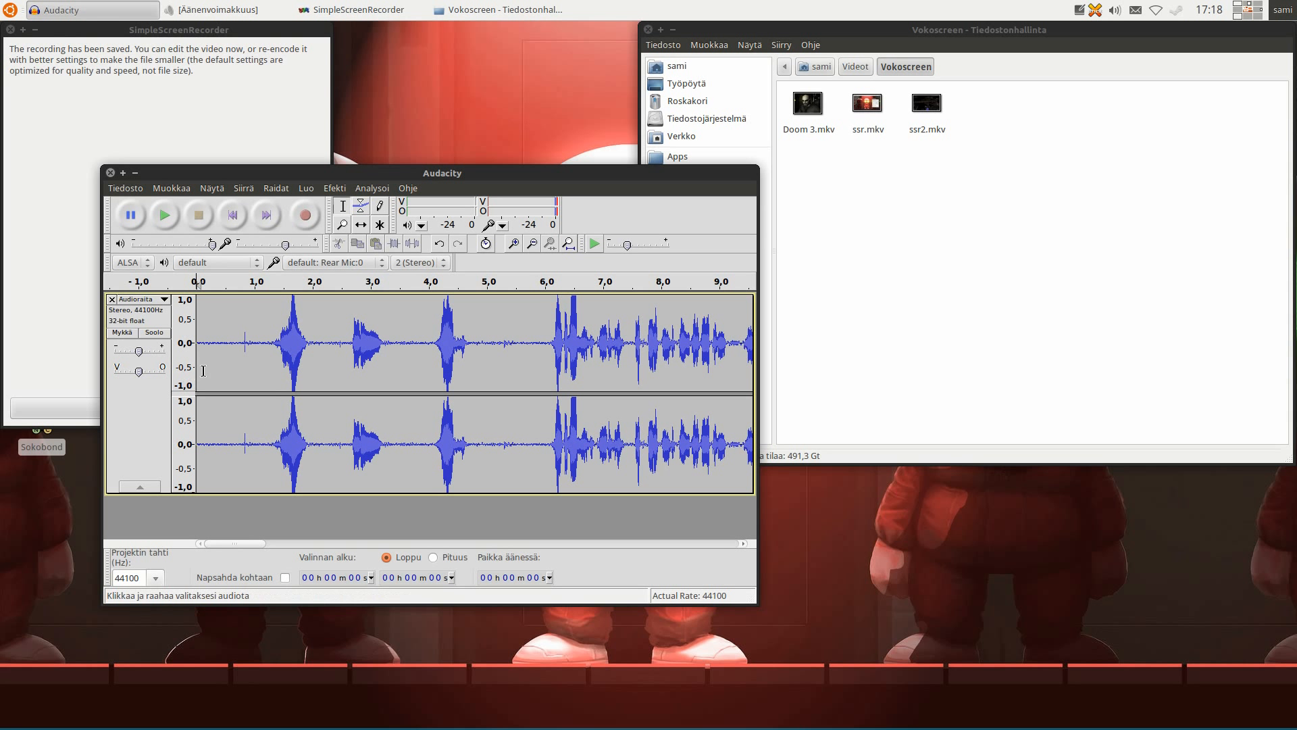
left_click_drag(237, 338, 181, 345)
left_click(207, 340)
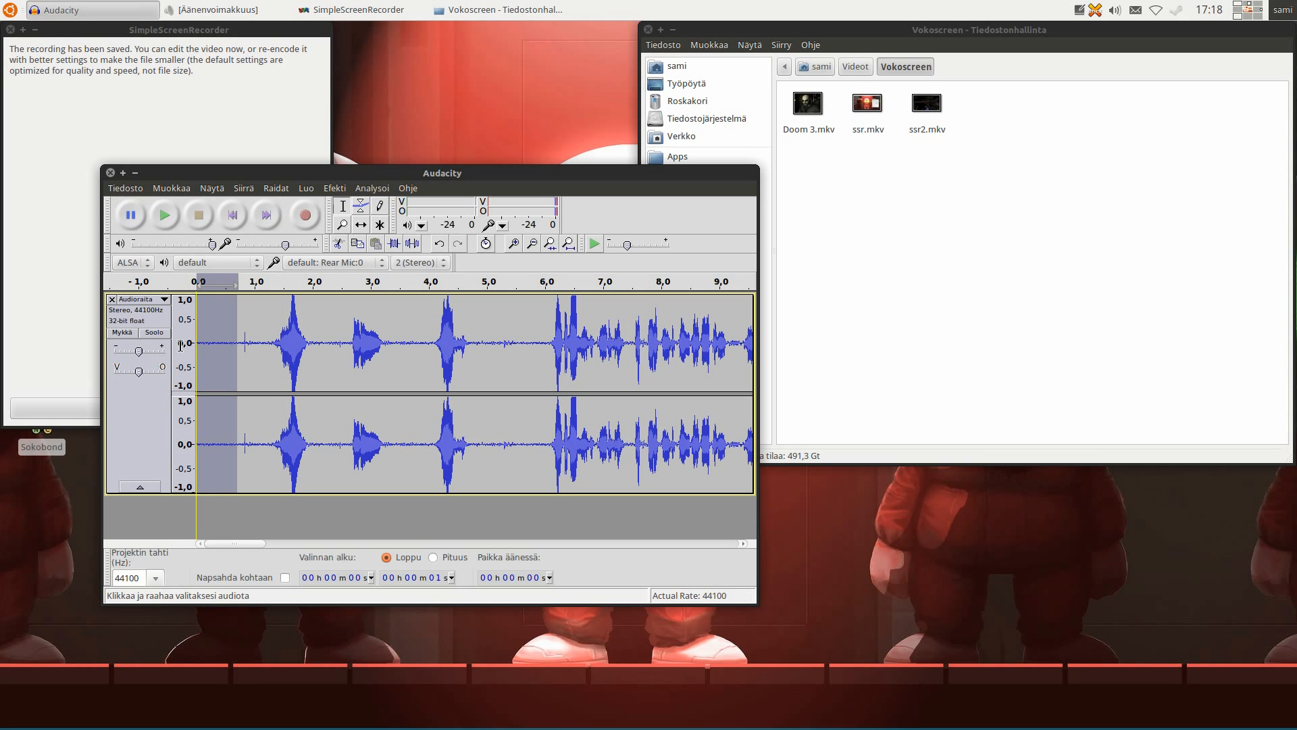
left_click(338, 190)
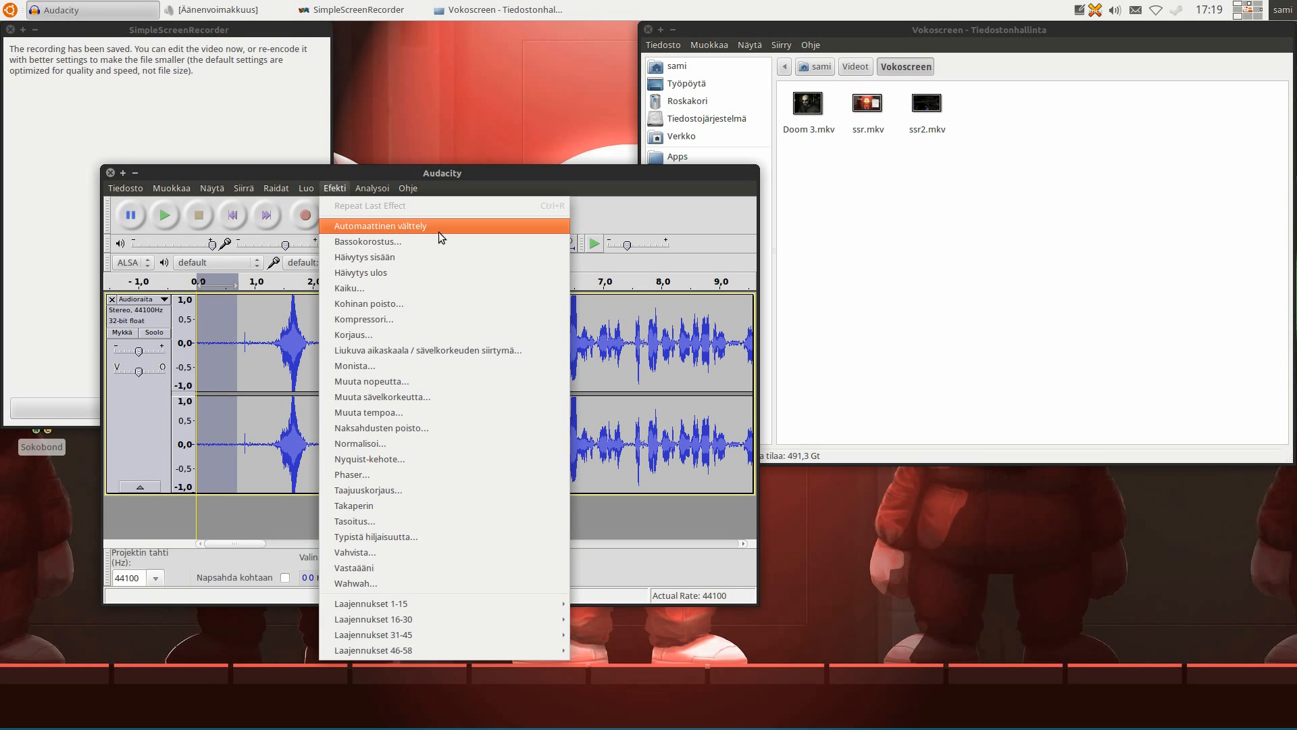
left_click(393, 304)
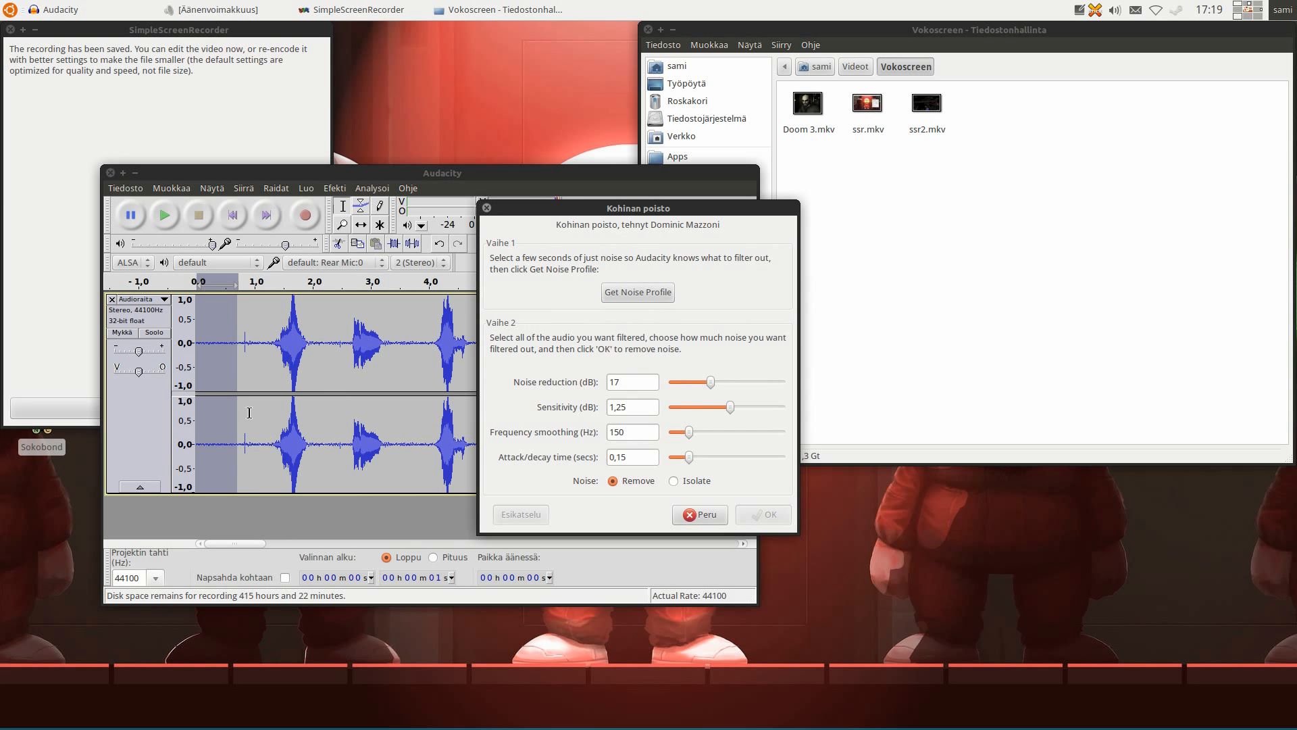
left_click(625, 292)
Apply Noise Removal (Kohinan poisto) to the entire stereo track using the captured noise profile and the current reduction settings.
left_click(134, 404)
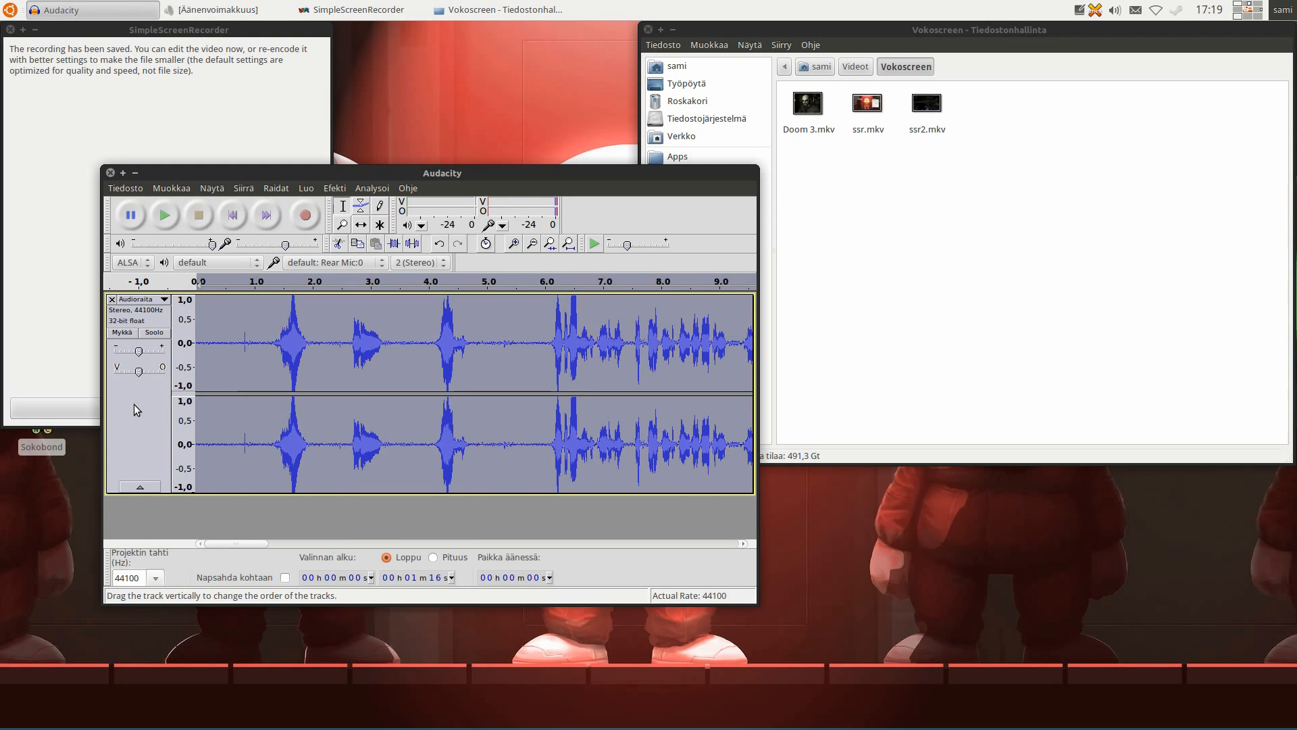
left_click_drag(237, 537, 92, 537)
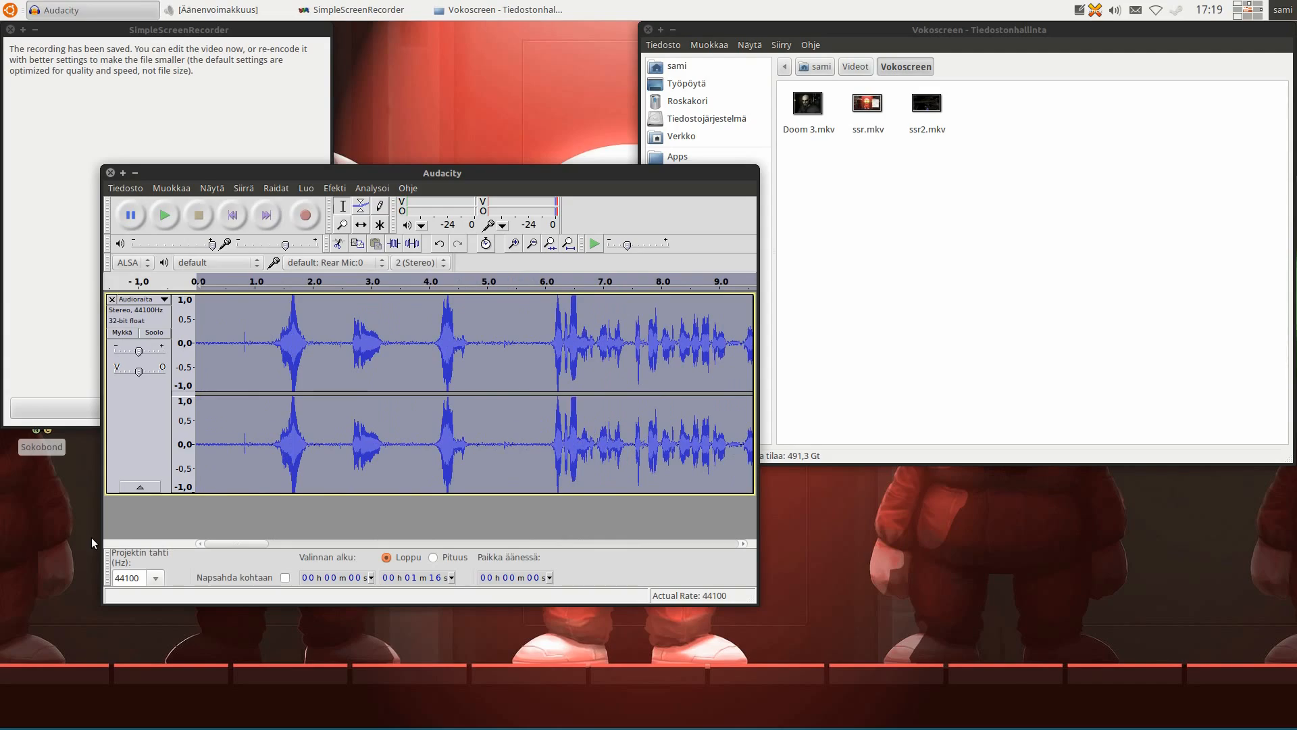
left_click(328, 186)
left_click(392, 306)
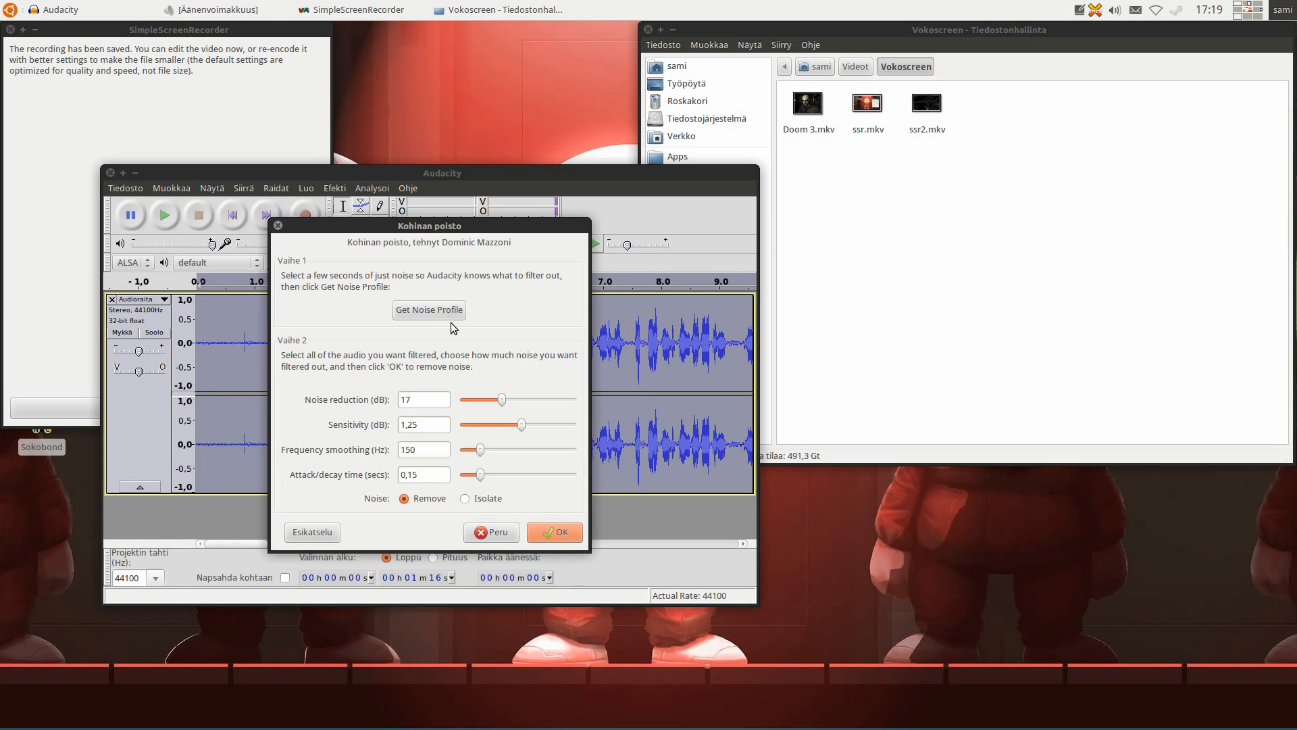
left_click(548, 532)
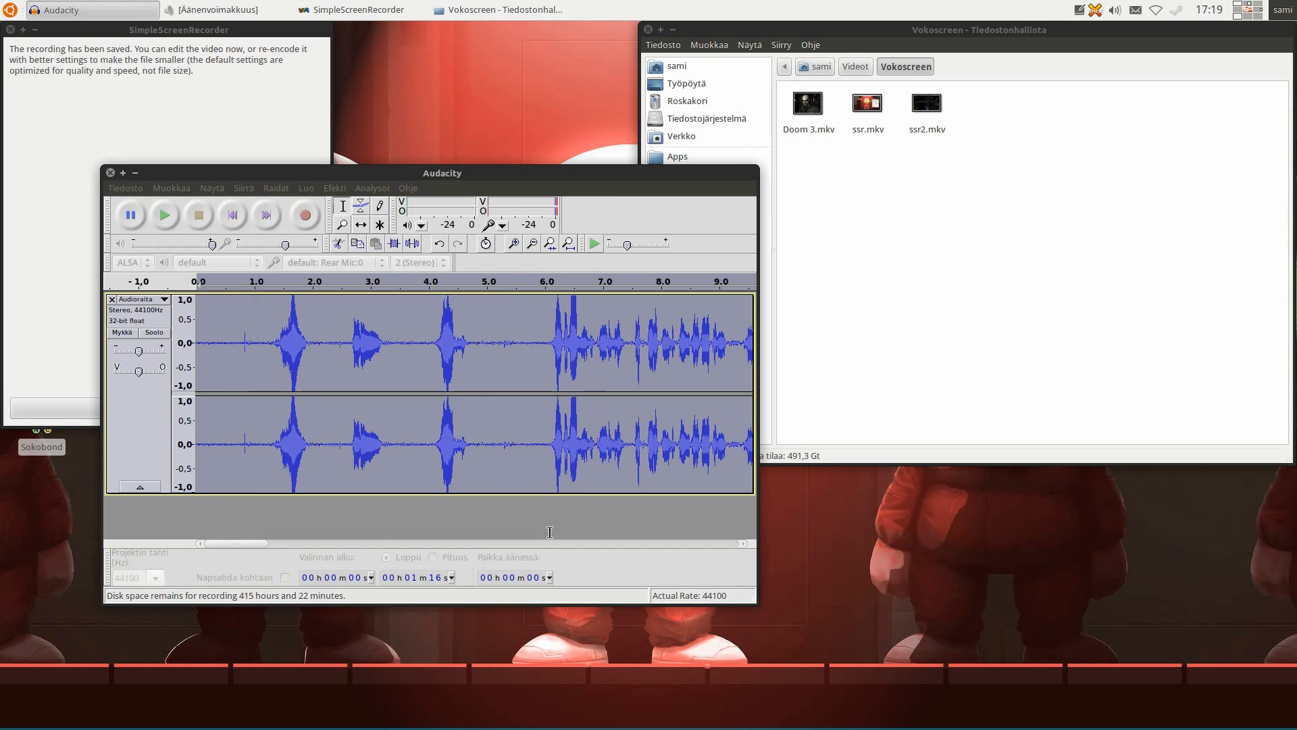
Examine the quiet stretches of the cleaned waveform in the first 5 seconds and briefly play the audio from about 4.9 s.
left_click(544, 385)
left_click_drag(231, 362, 175, 362)
left_click(222, 346)
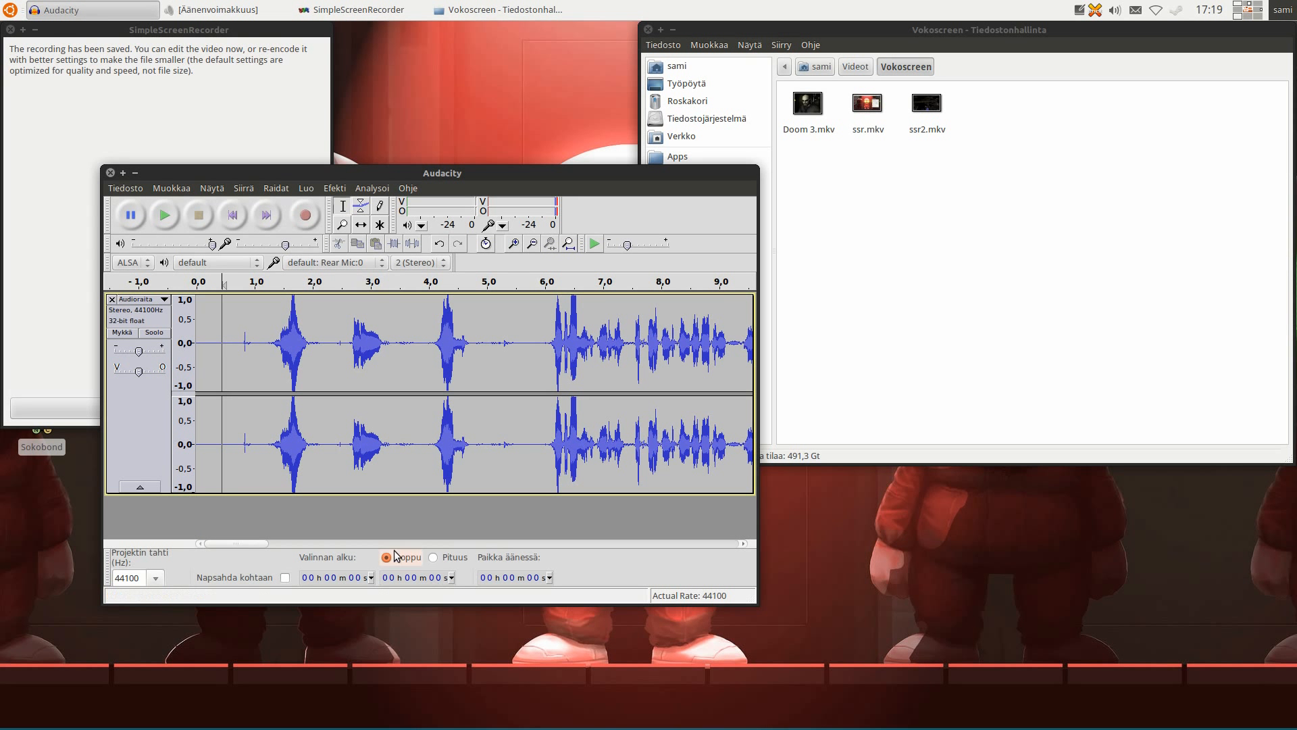
left_click_drag(278, 543, 209, 518)
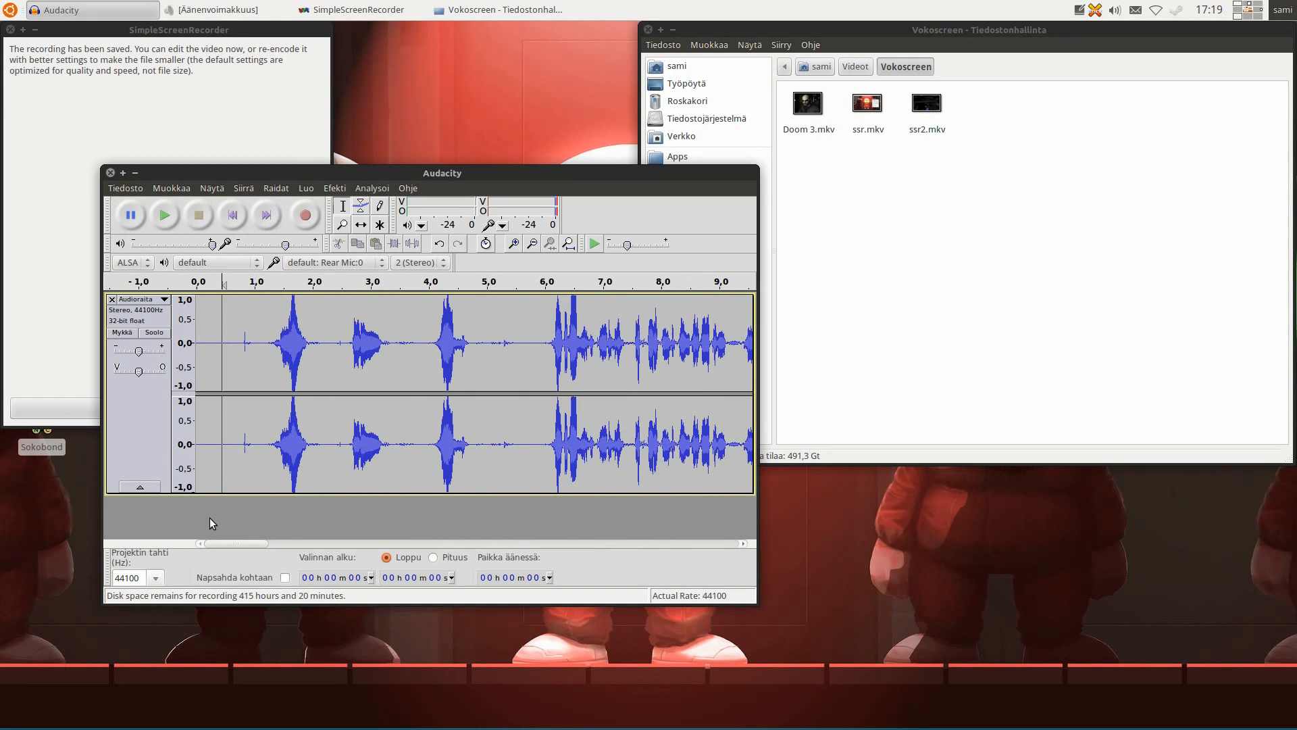
left_click(255, 362)
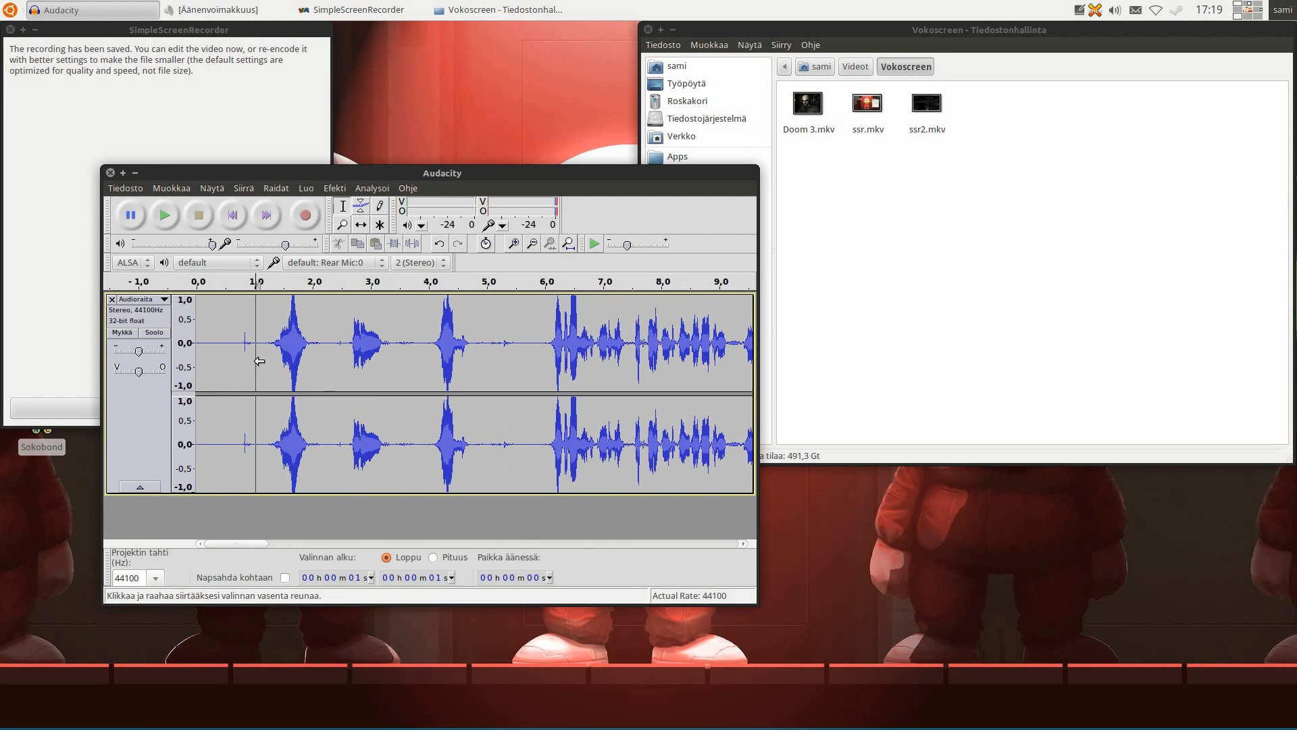
left_click(414, 352)
left_click(505, 348)
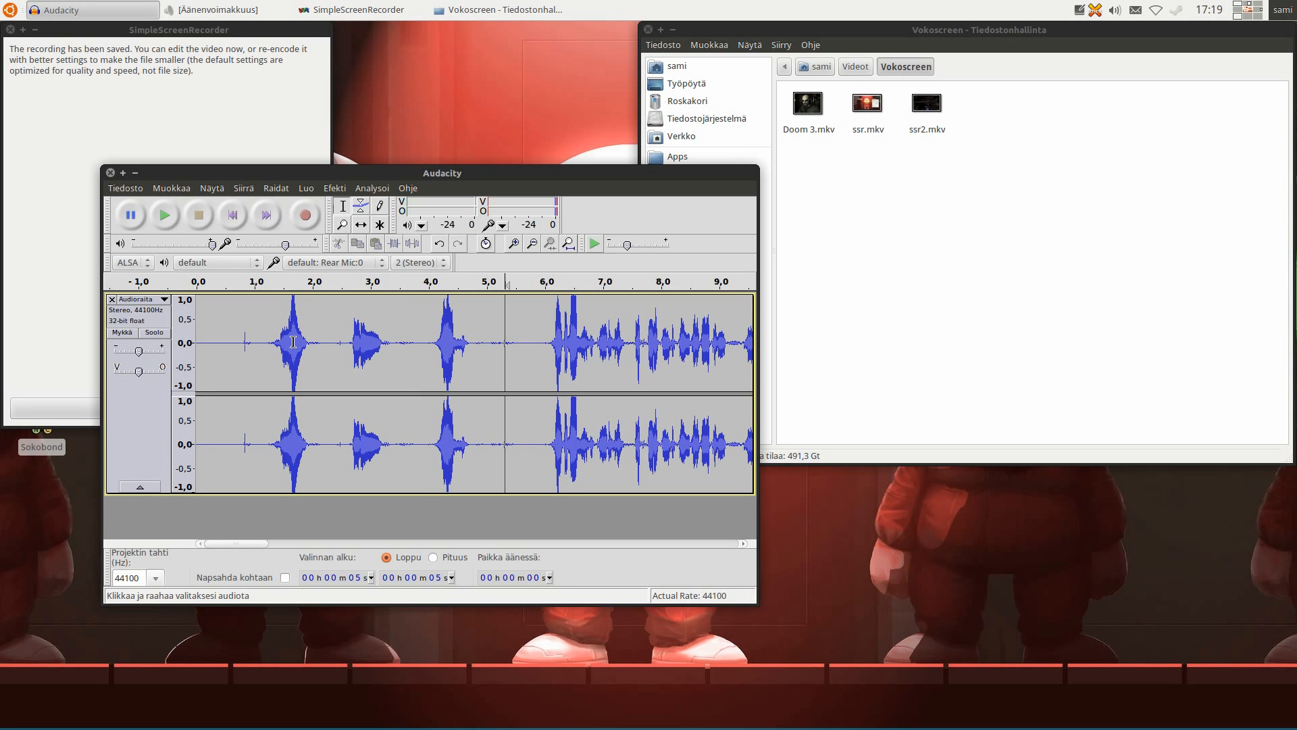
left_click_drag(260, 346, 488, 342)
left_click(481, 342)
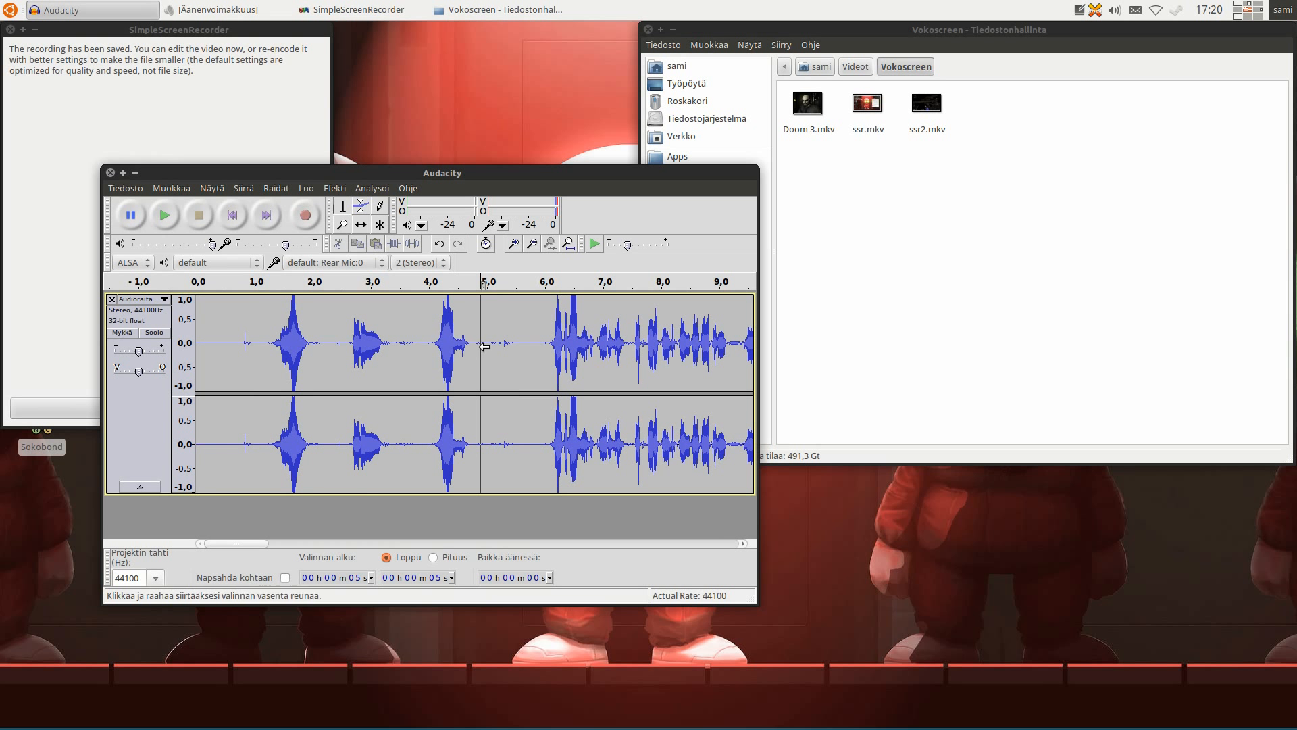
left_click(164, 215)
left_click(199, 215)
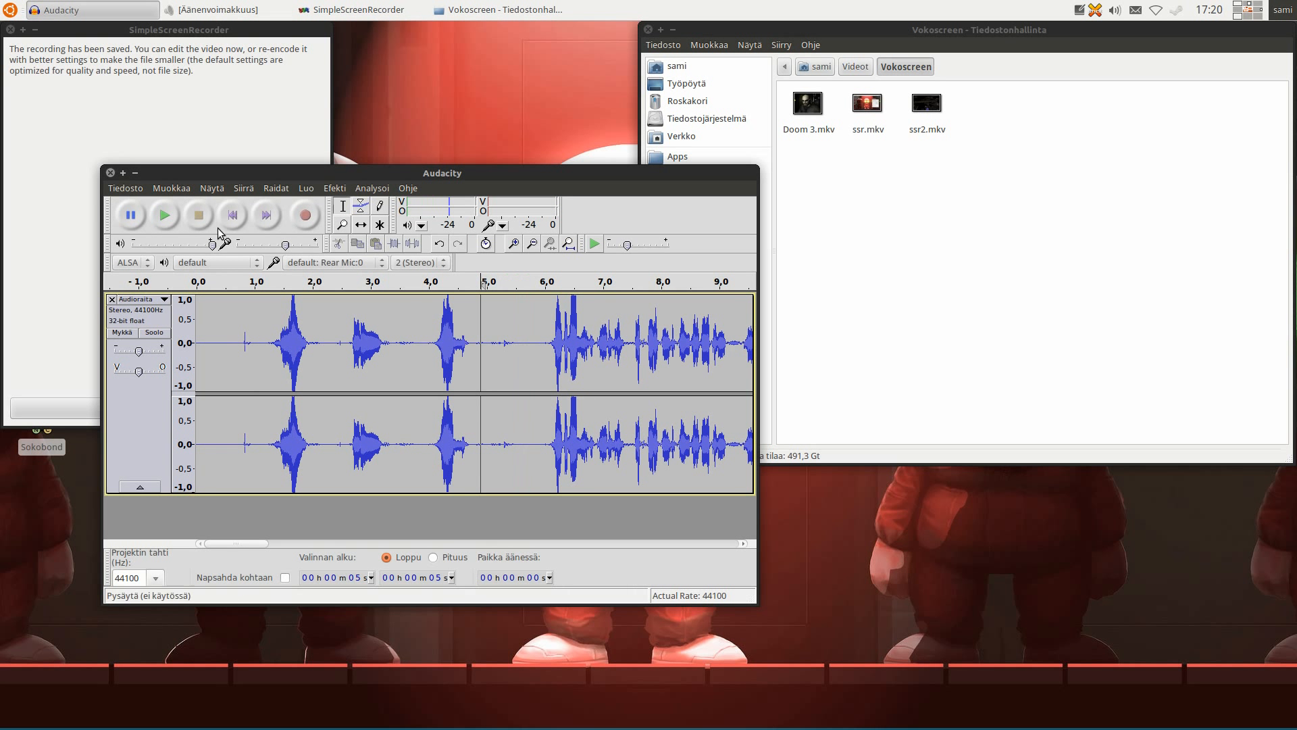
Delete the first 5.5 seconds or so of the stereo track, up to just before the continuous speech.
left_click_drag(515, 347, 146, 340)
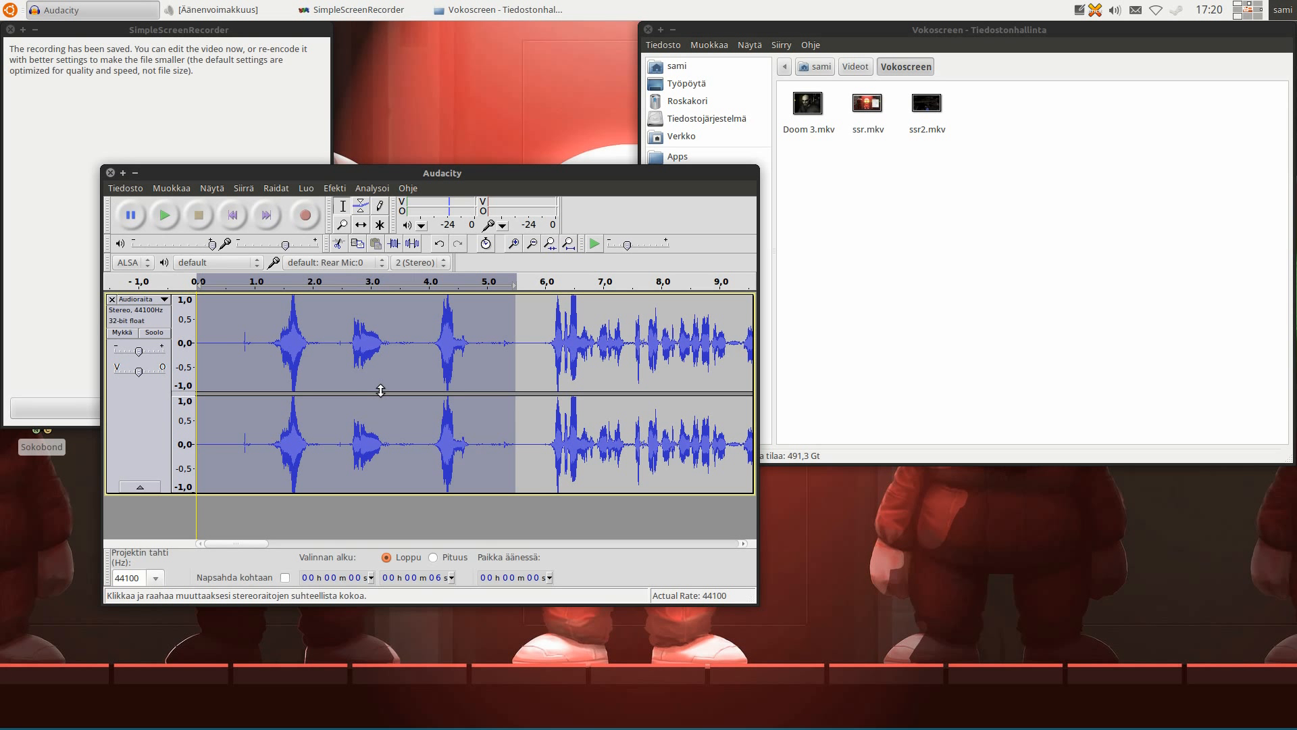
key("Delete")
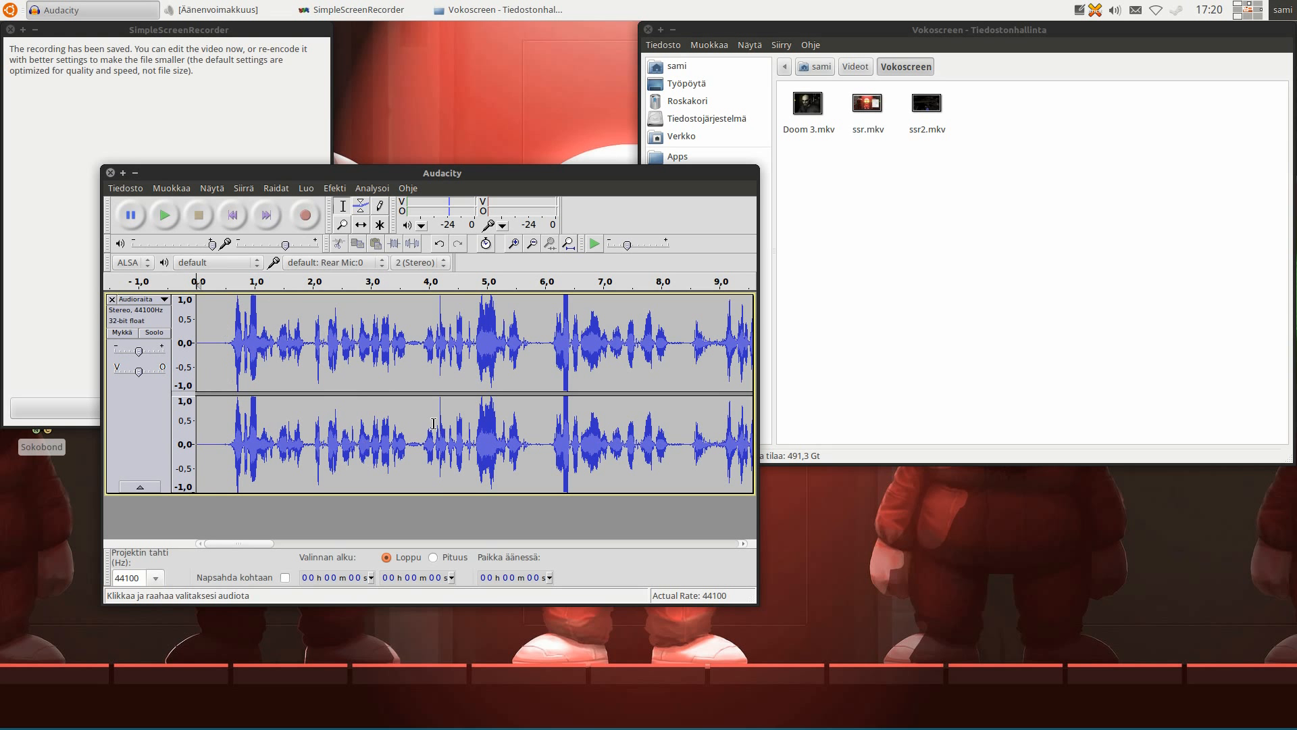
left_click(569, 333)
left_click(683, 342)
left_click_drag(265, 545, 233, 524)
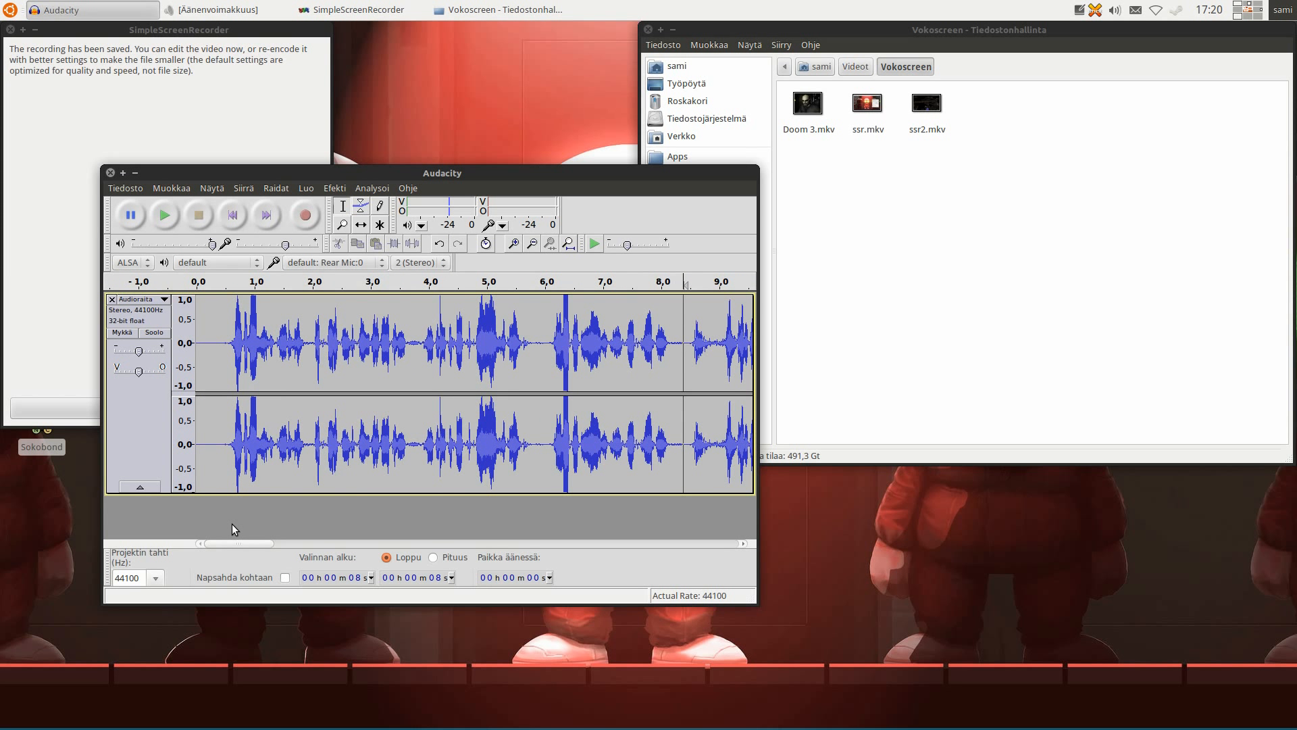
Export the audio as an MP3 named ssr2 into the Vokoscreen folder inside Videot, leaving the metadata blank.
left_click(131, 190)
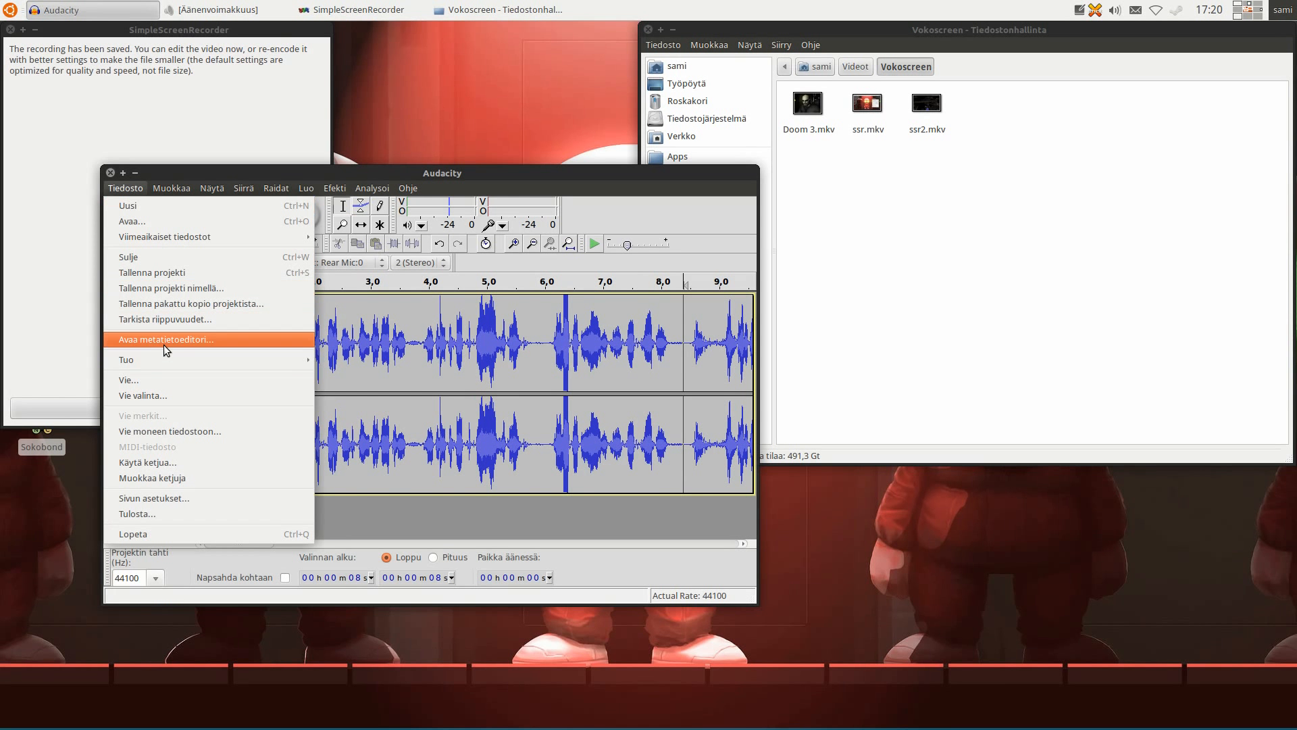
left_click(159, 380)
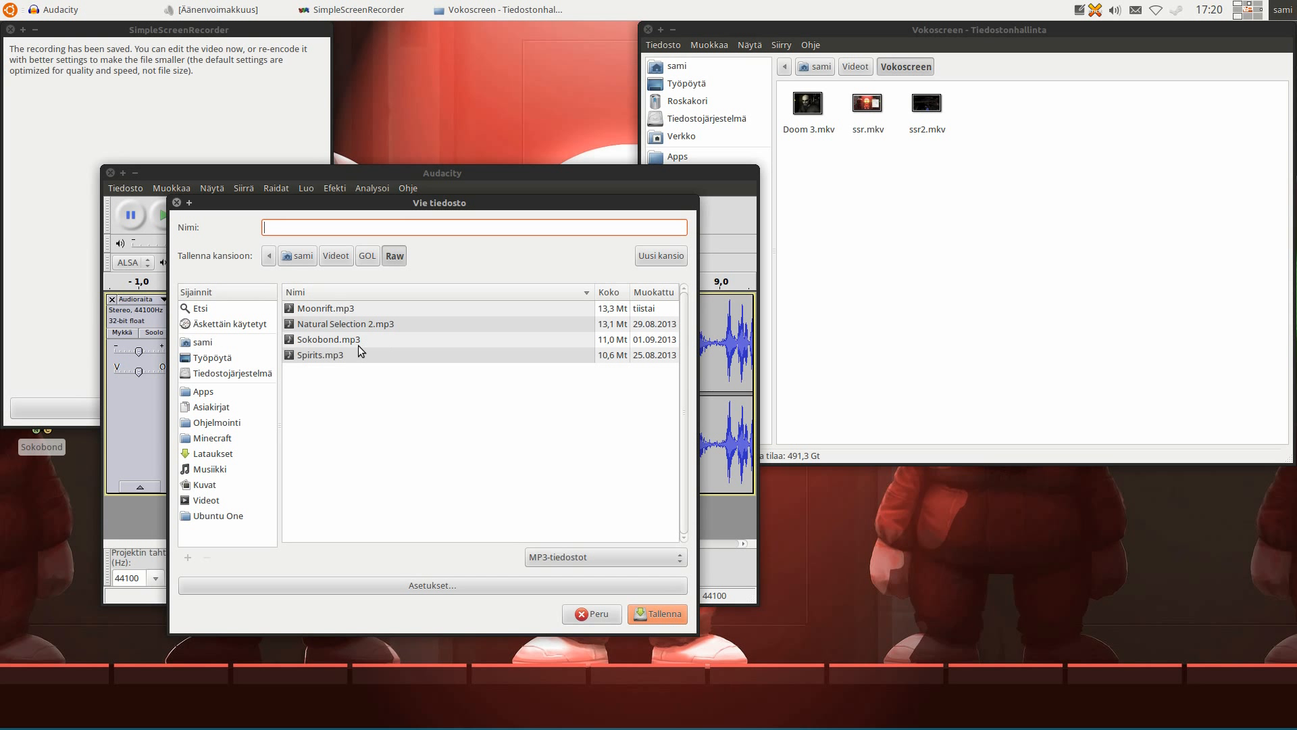
left_click(209, 500)
double_click(350, 422)
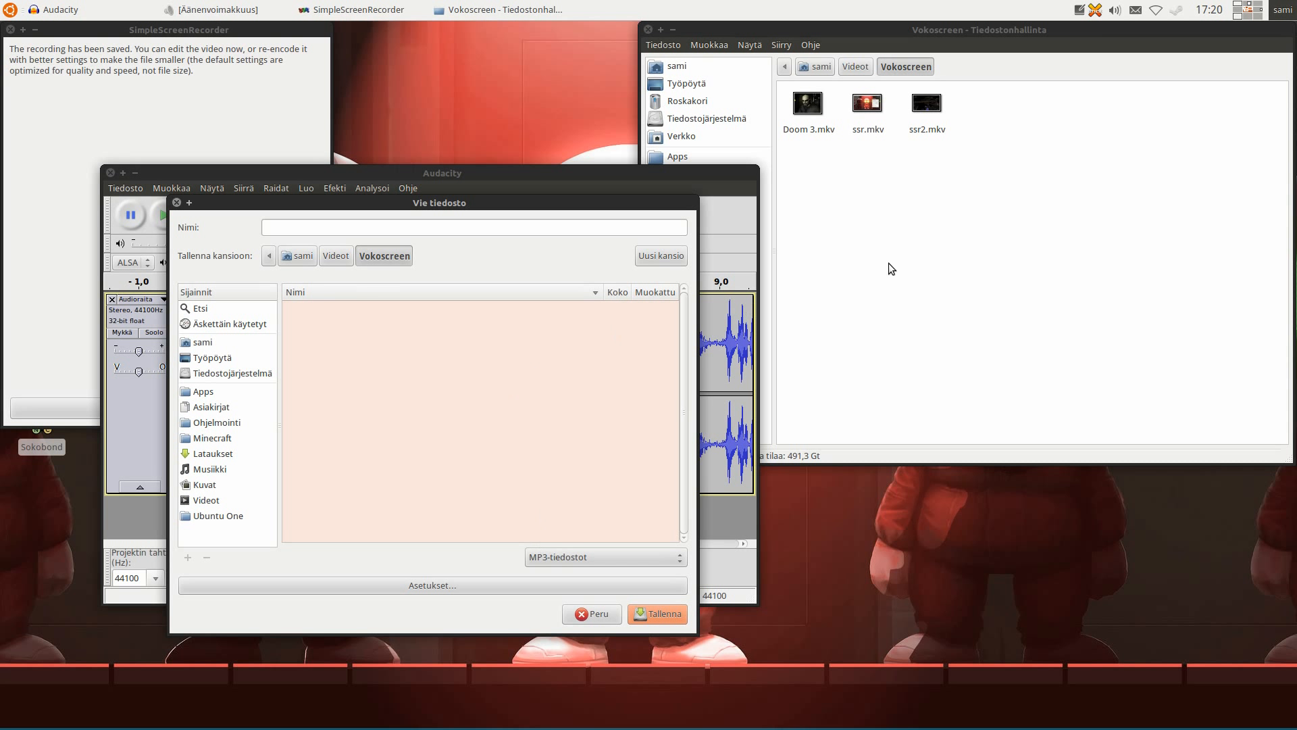
left_click(938, 125)
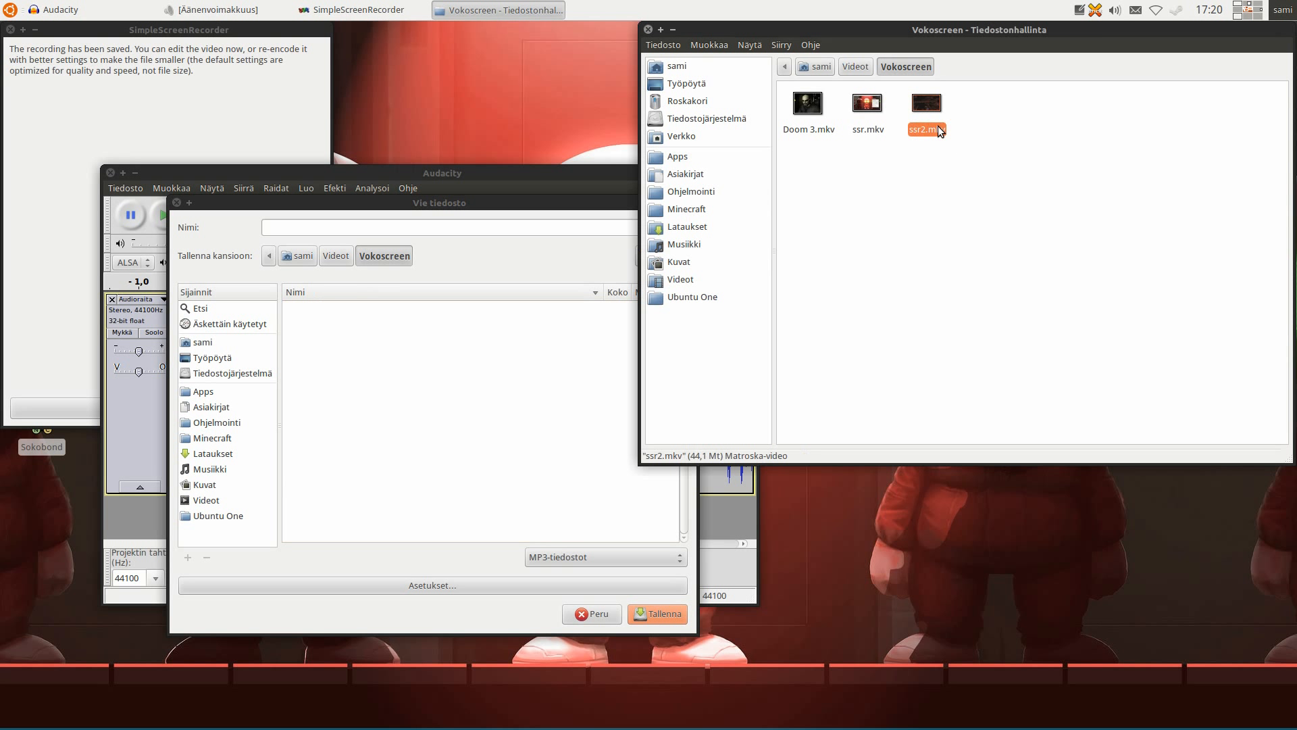
left_click(467, 228)
type("ssr2")
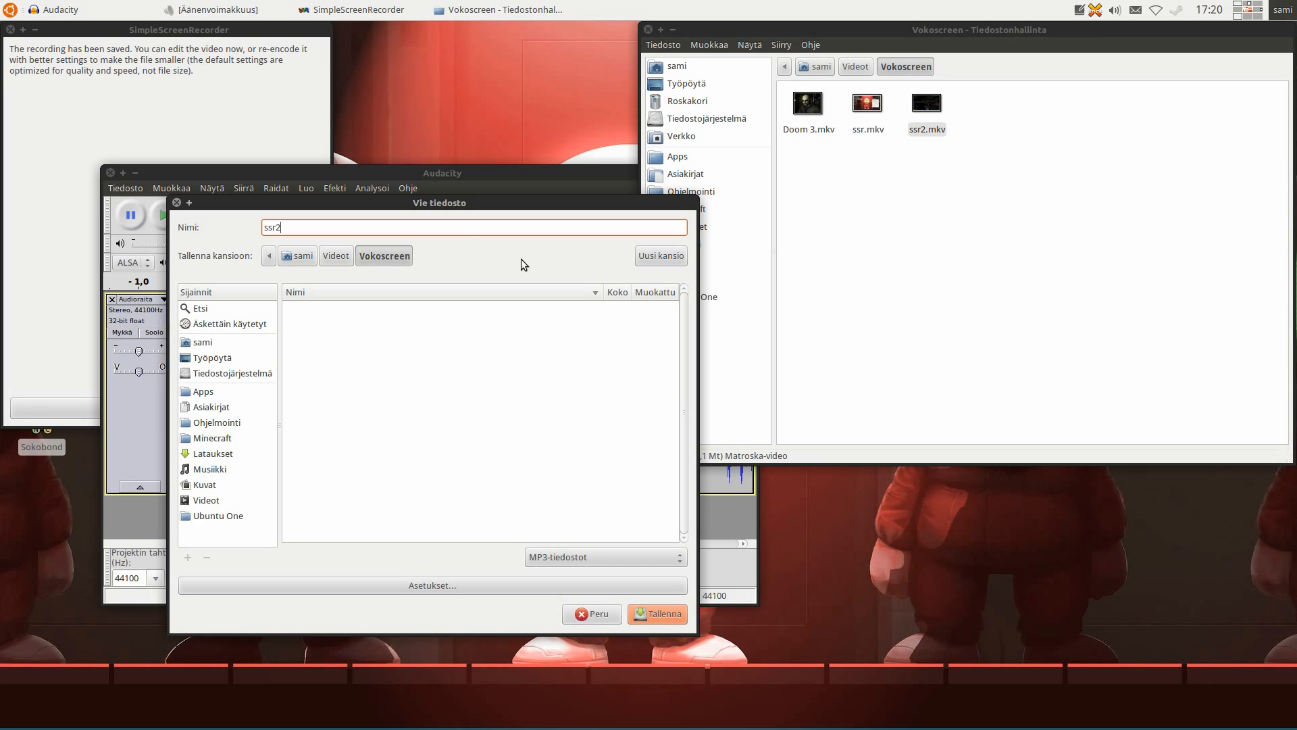
left_click(655, 612)
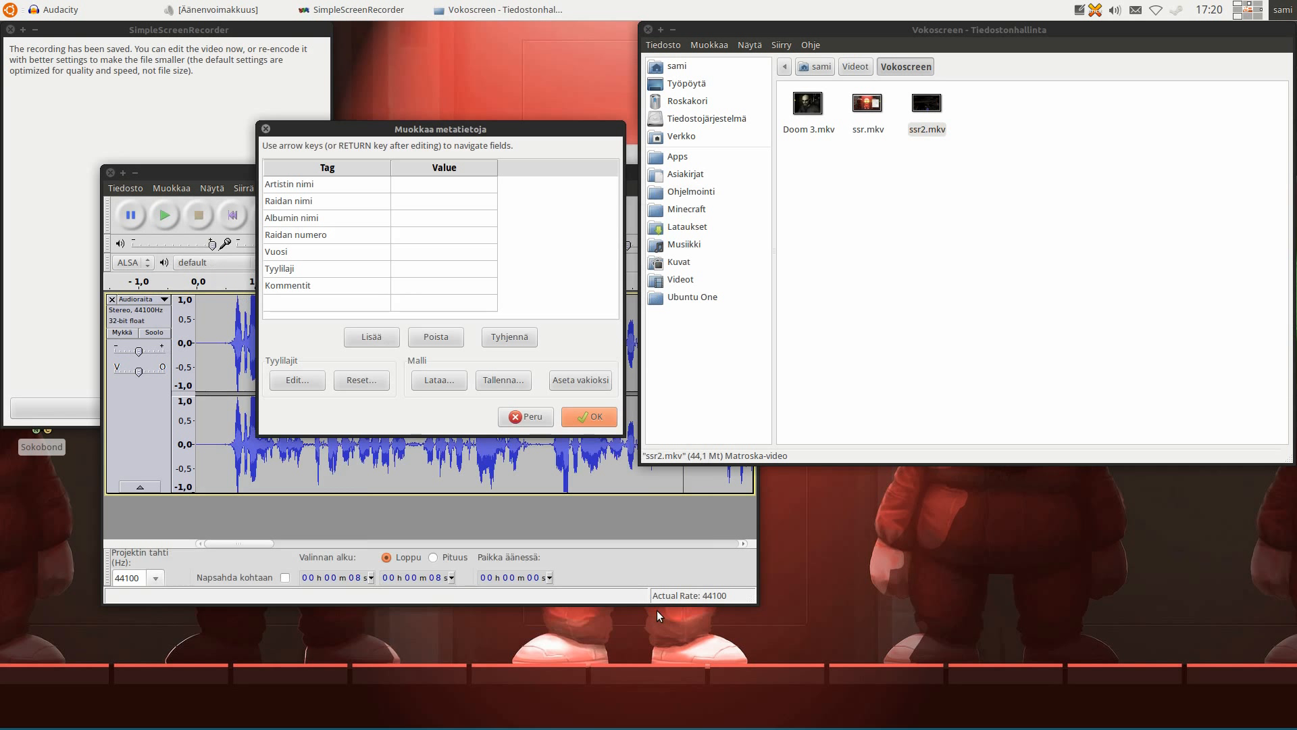
left_click(589, 417)
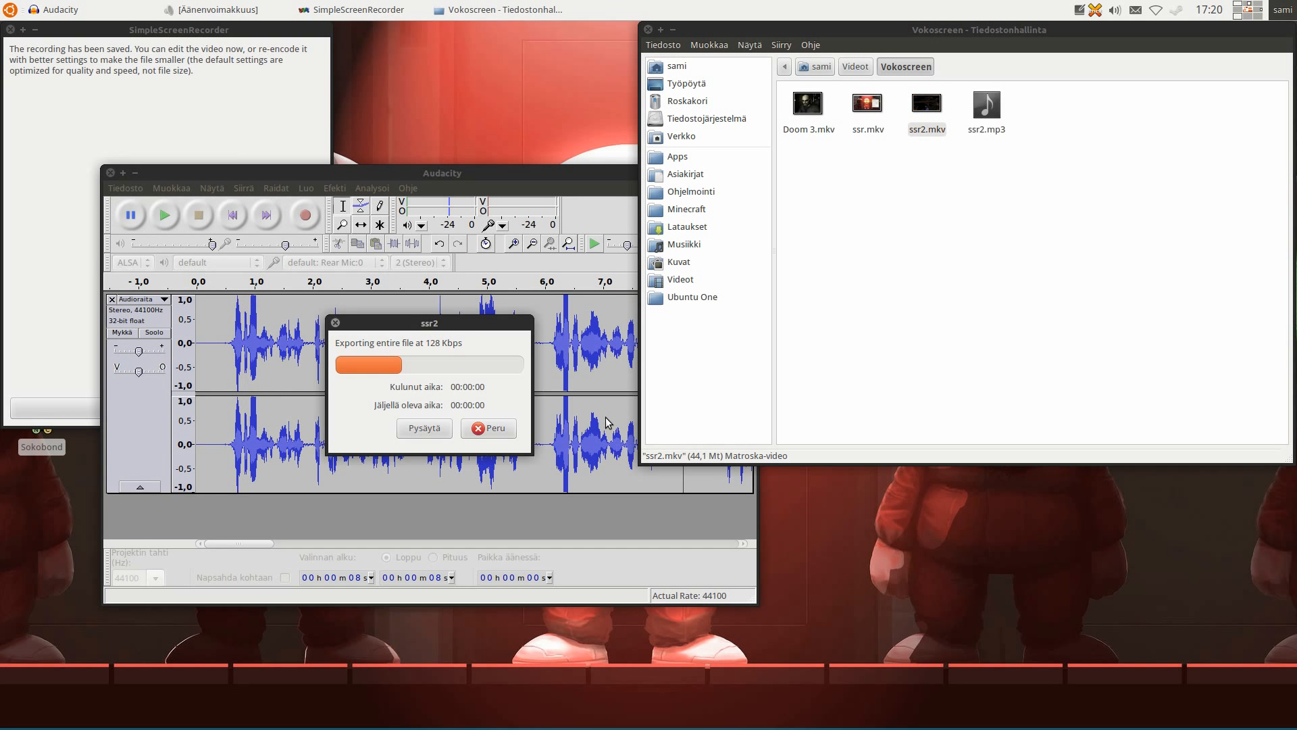
Select the exported ssr2.mp3 in the file manager, and close SimpleScreenRecorder and Audacity.
left_click(994, 127)
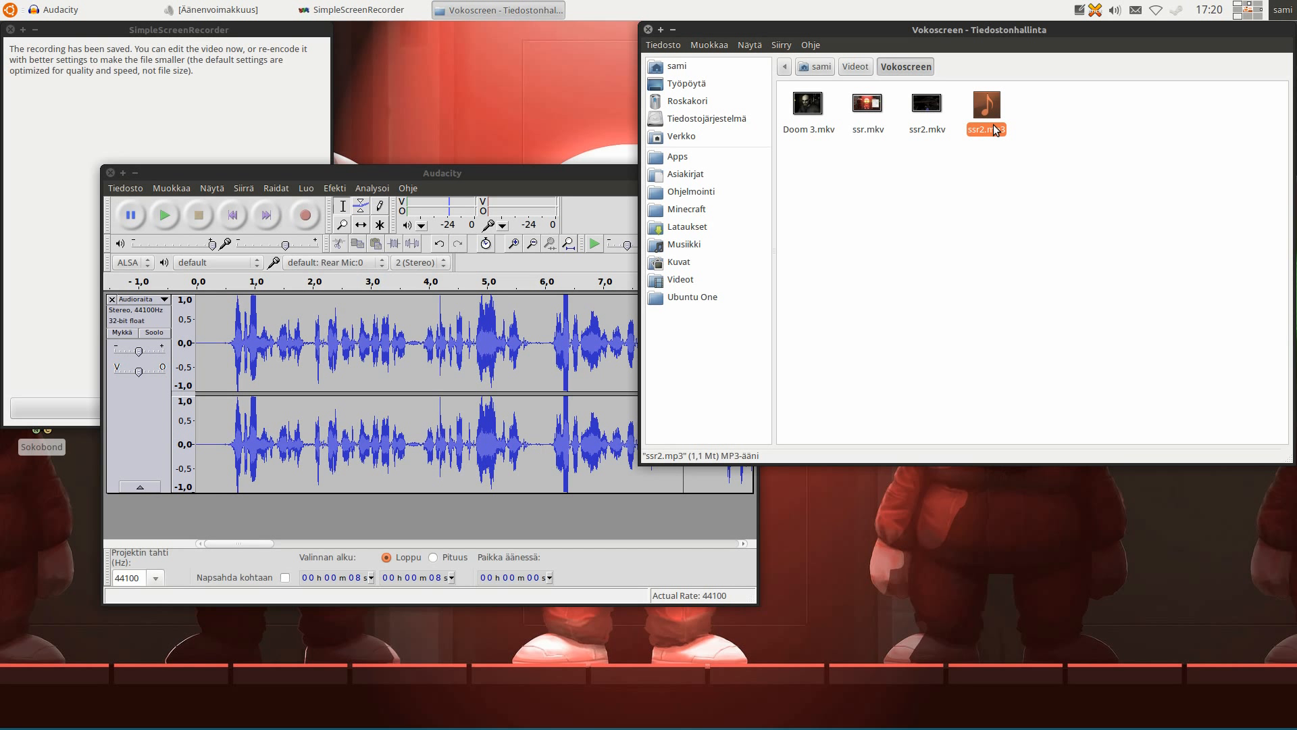
left_click(990, 147)
left_click(988, 132)
left_click(154, 89)
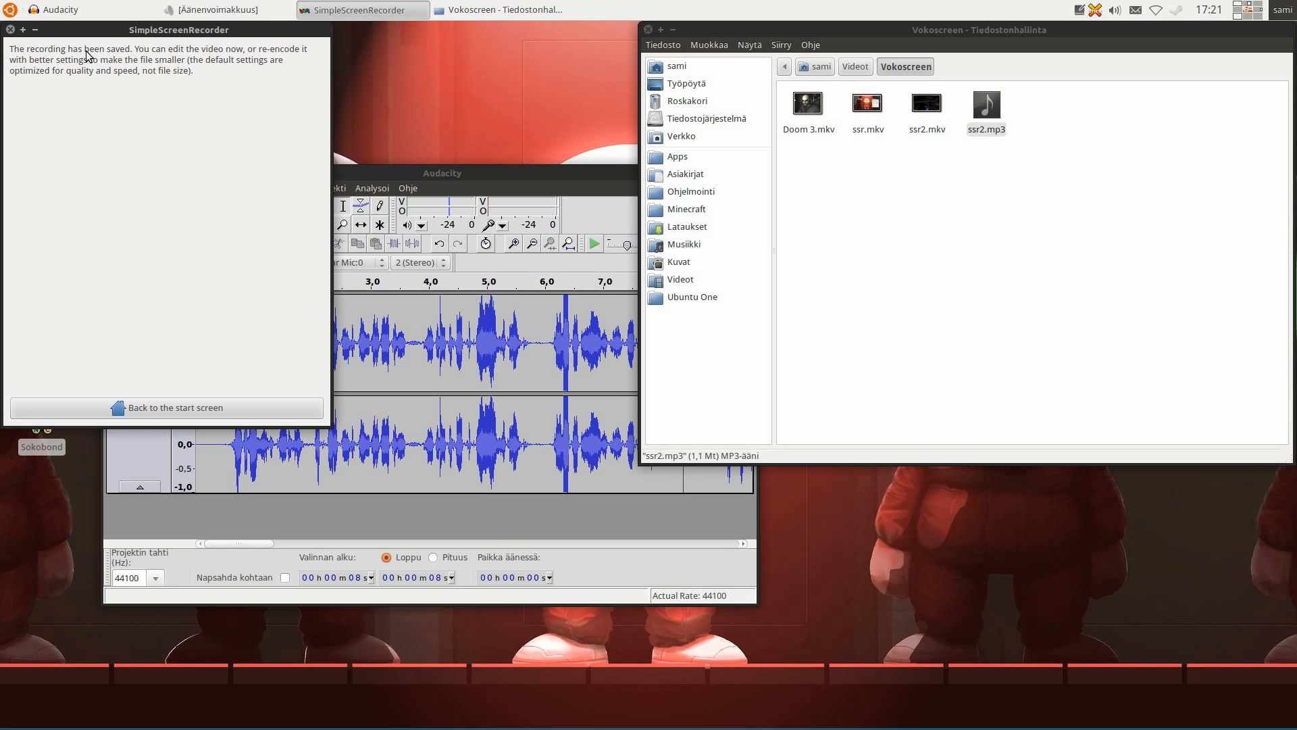
left_click(9, 30)
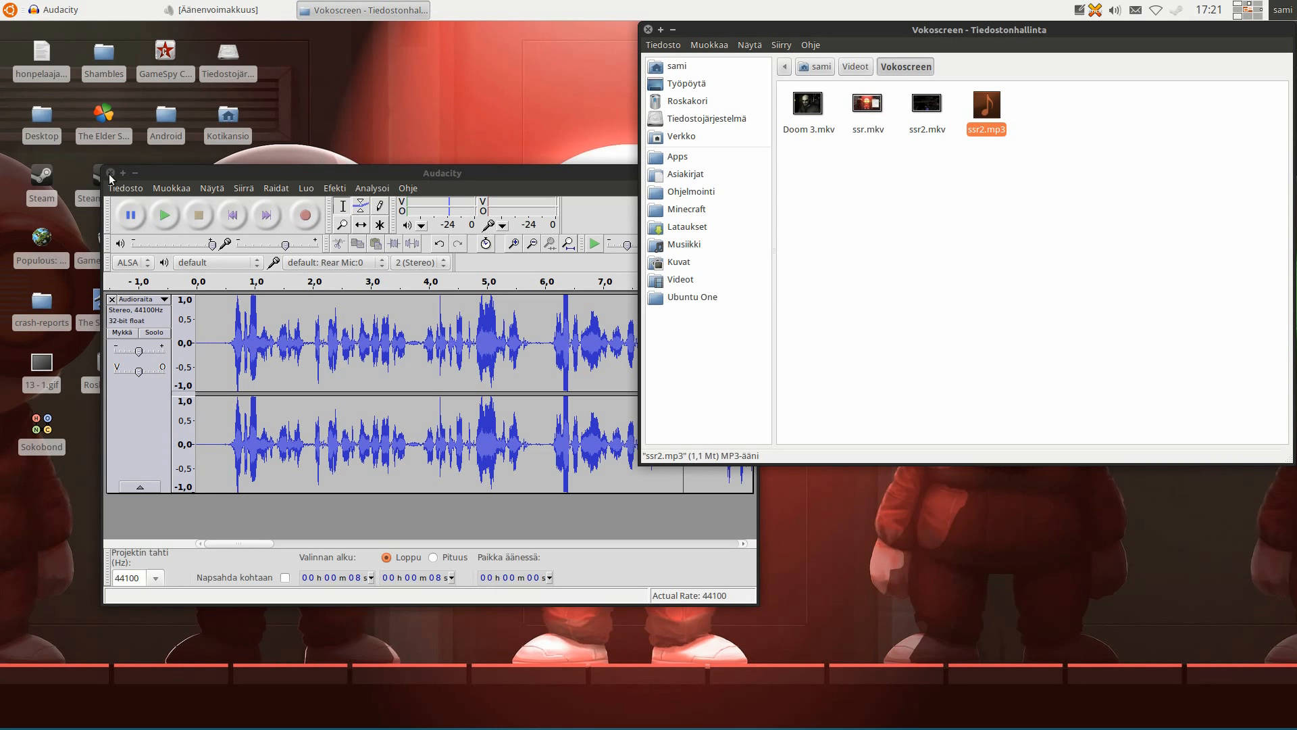
left_click(505, 181)
mouse_move(240, 543)
left_mouse_down()
mouse_move(594, 551)
mouse_move(250, 544)
left_mouse_up()
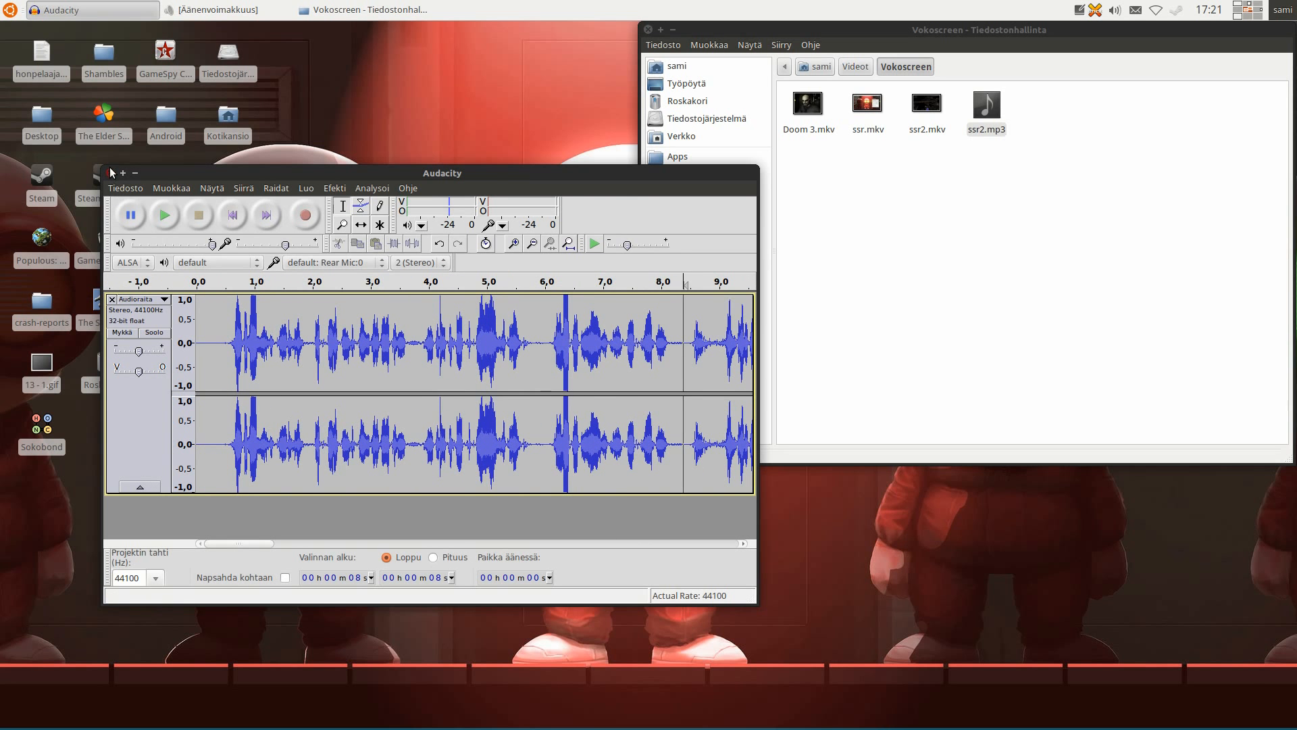
left_click(111, 174)
left_click(382, 436)
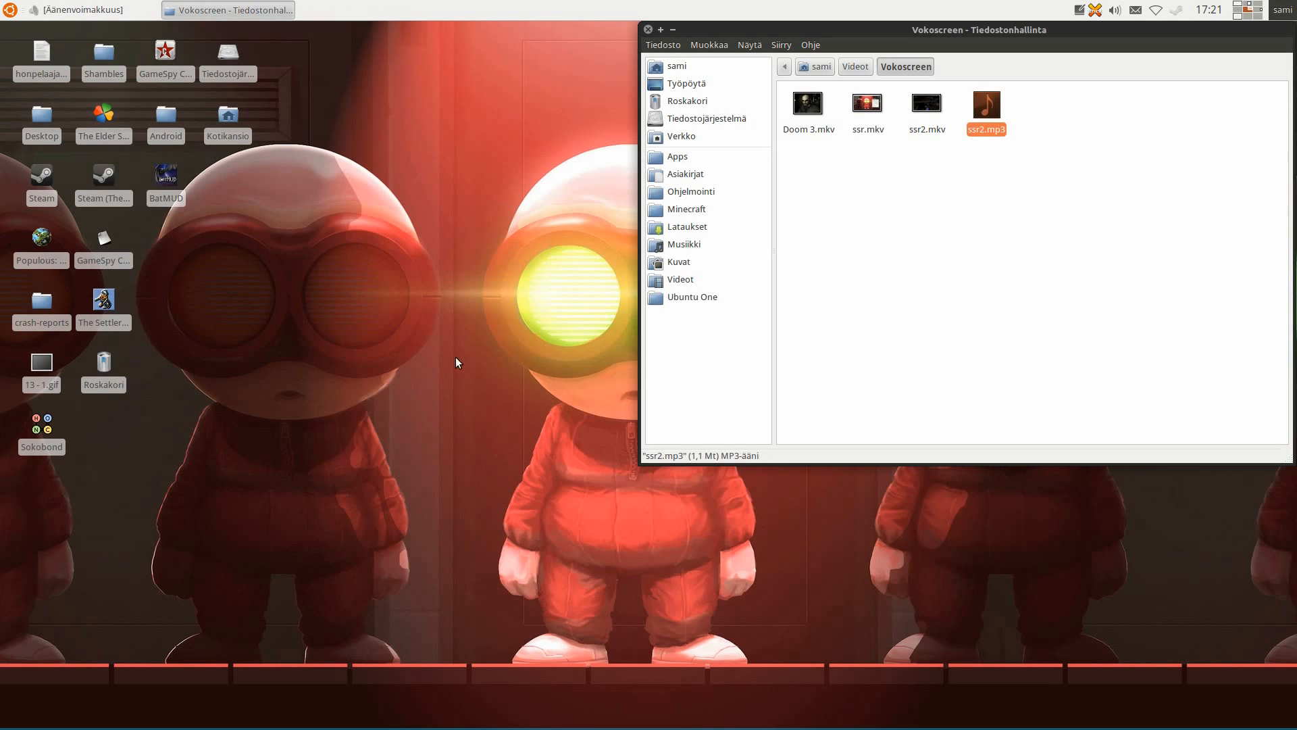
Point out ssr2.mkv and ssr2.mp3 in the Vokoscreen folder and launch the OpenShot video editor.
left_click_drag(1028, 96, 921, 147)
left_click(1017, 169)
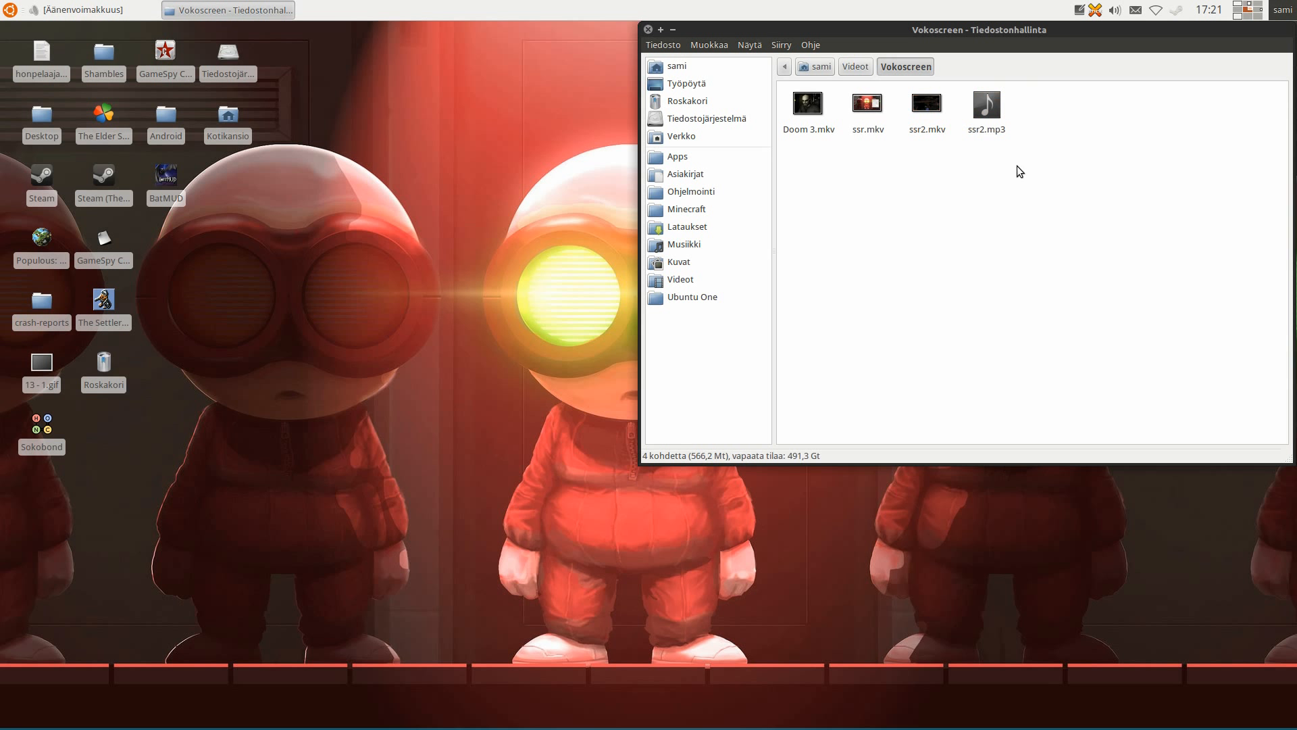
left_click_drag(1052, 108, 935, 145)
left_click(918, 197)
mouse_move(404, 724)
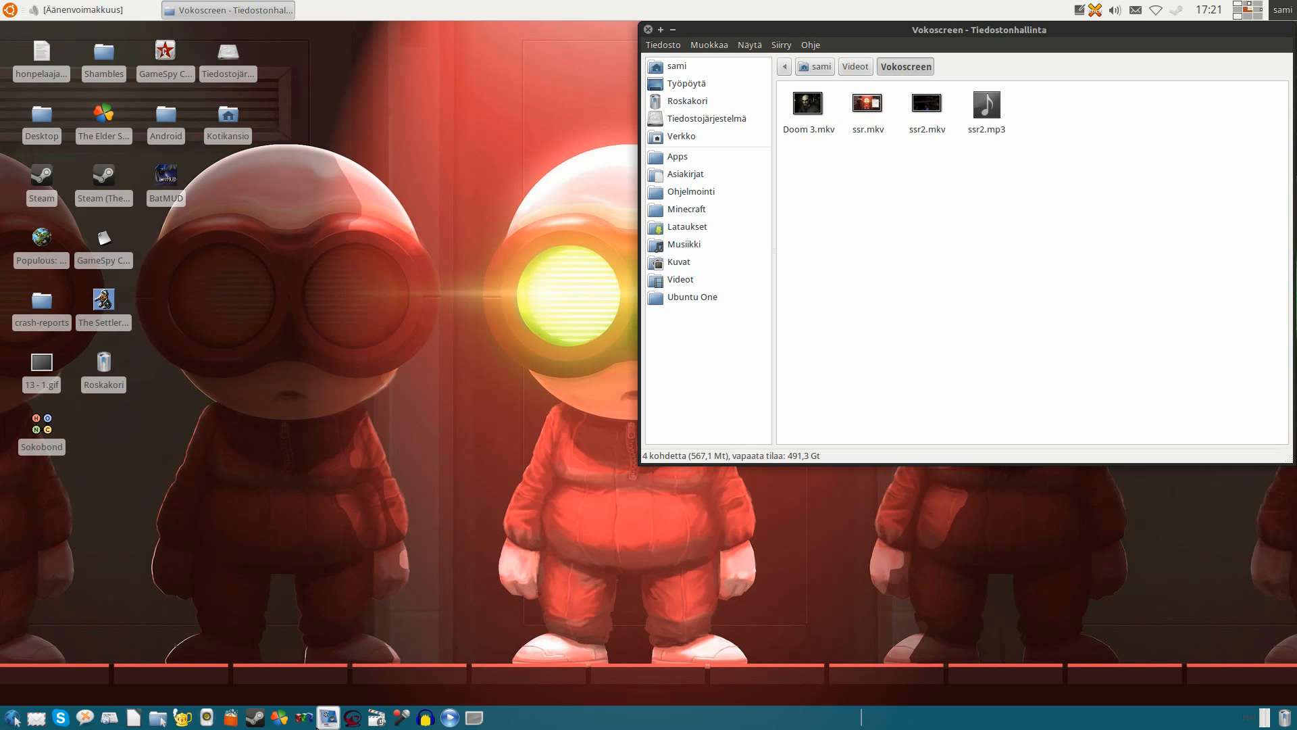
left_click(311, 546)
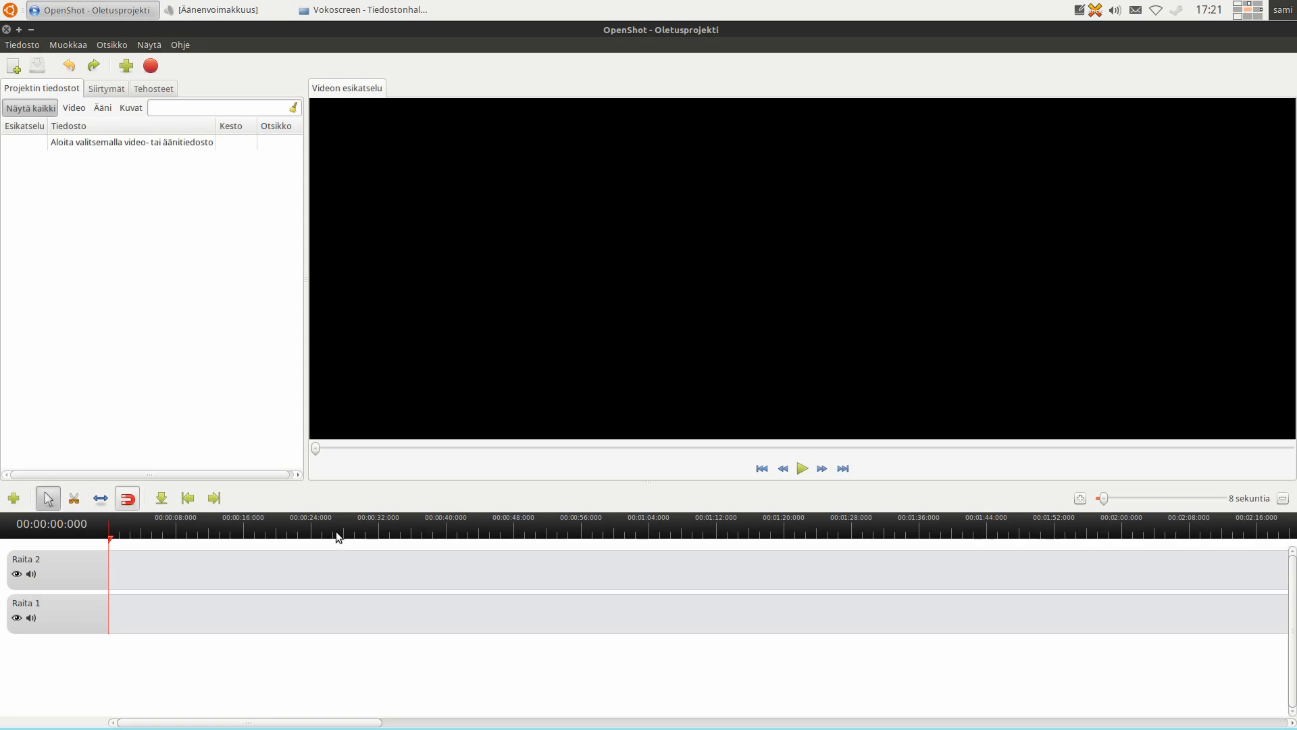
Import ssr2.mkv and ssr2.mp3 from the Vokoscreen folder into the OpenShot project files and close the file manager.
left_click(389, 6)
left_click_drag(1064, 94, 924, 150)
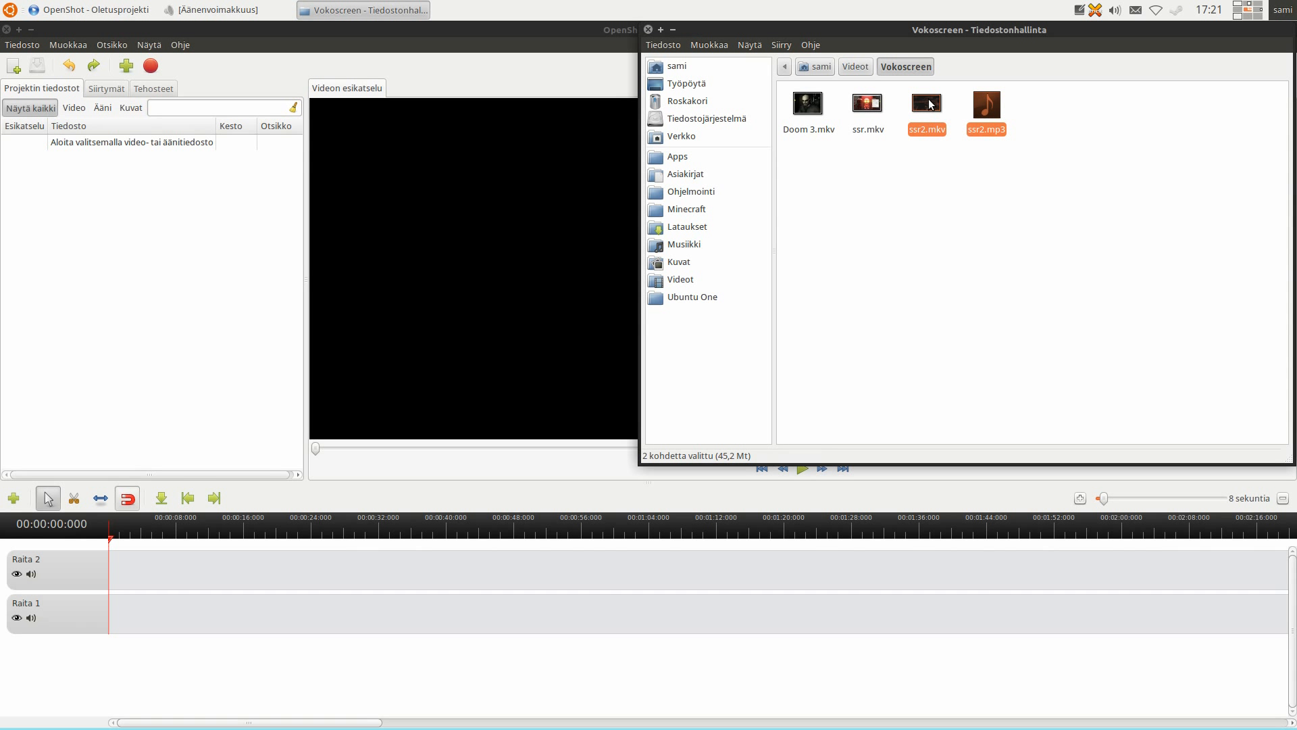
left_click_drag(930, 103, 131, 205)
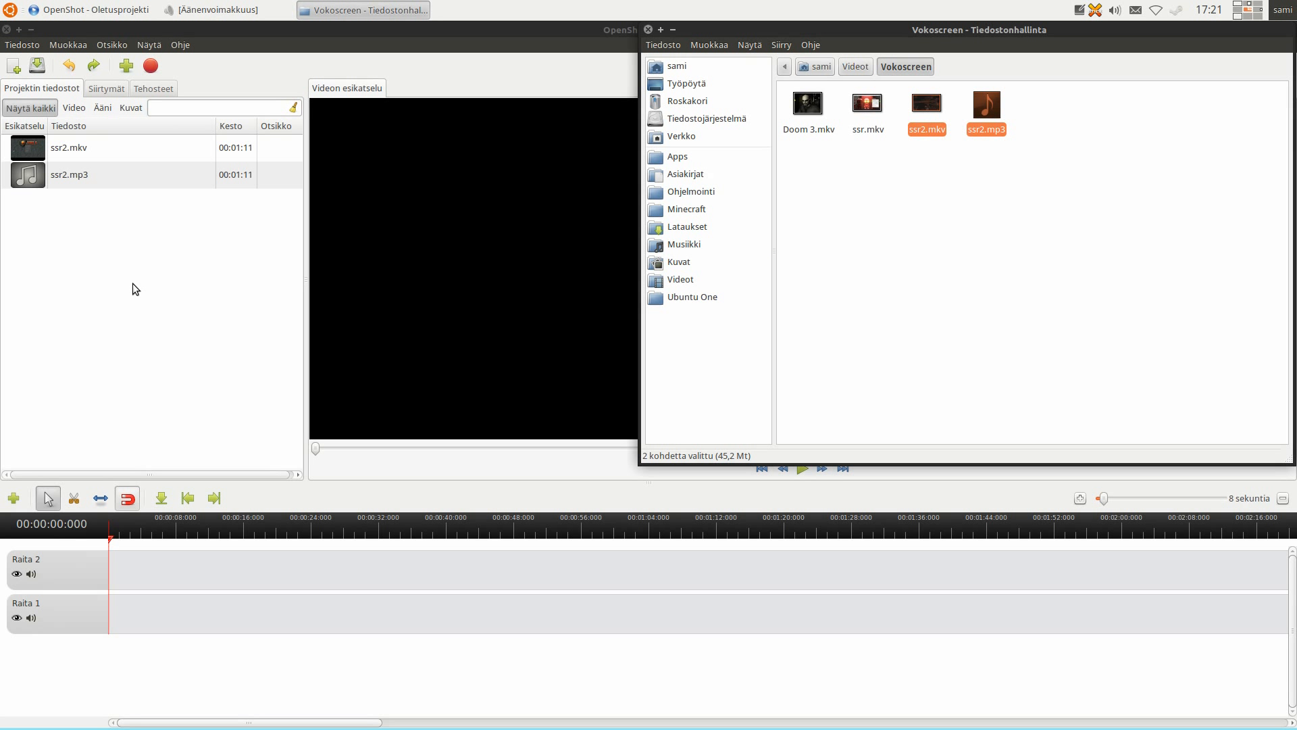
left_click(646, 30)
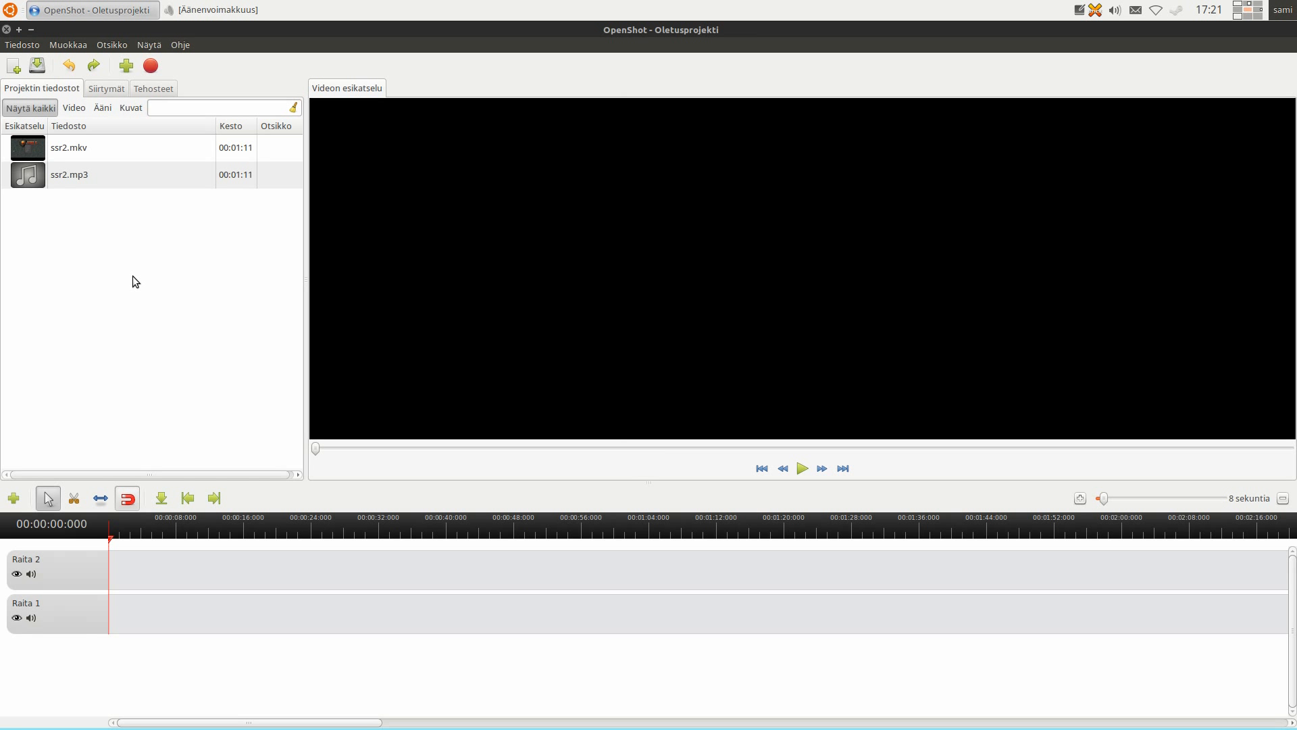
Place ssr2.mp3 on Raita 1 and ssr2.mkv on Raita 2 at the timeline start, and preview the video around 0:22 and 0:09.
left_click(73, 181)
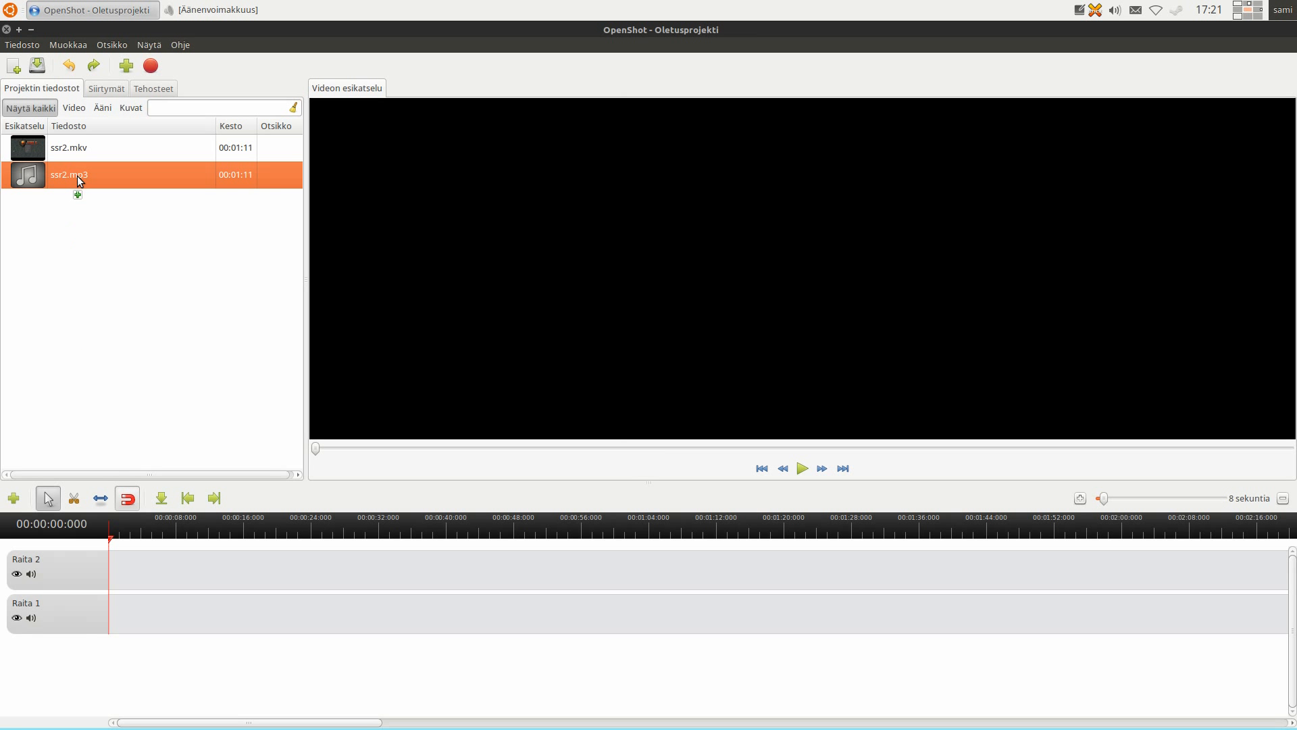
left_click_drag(56, 181, 105, 608)
left_click_drag(74, 147, 115, 567)
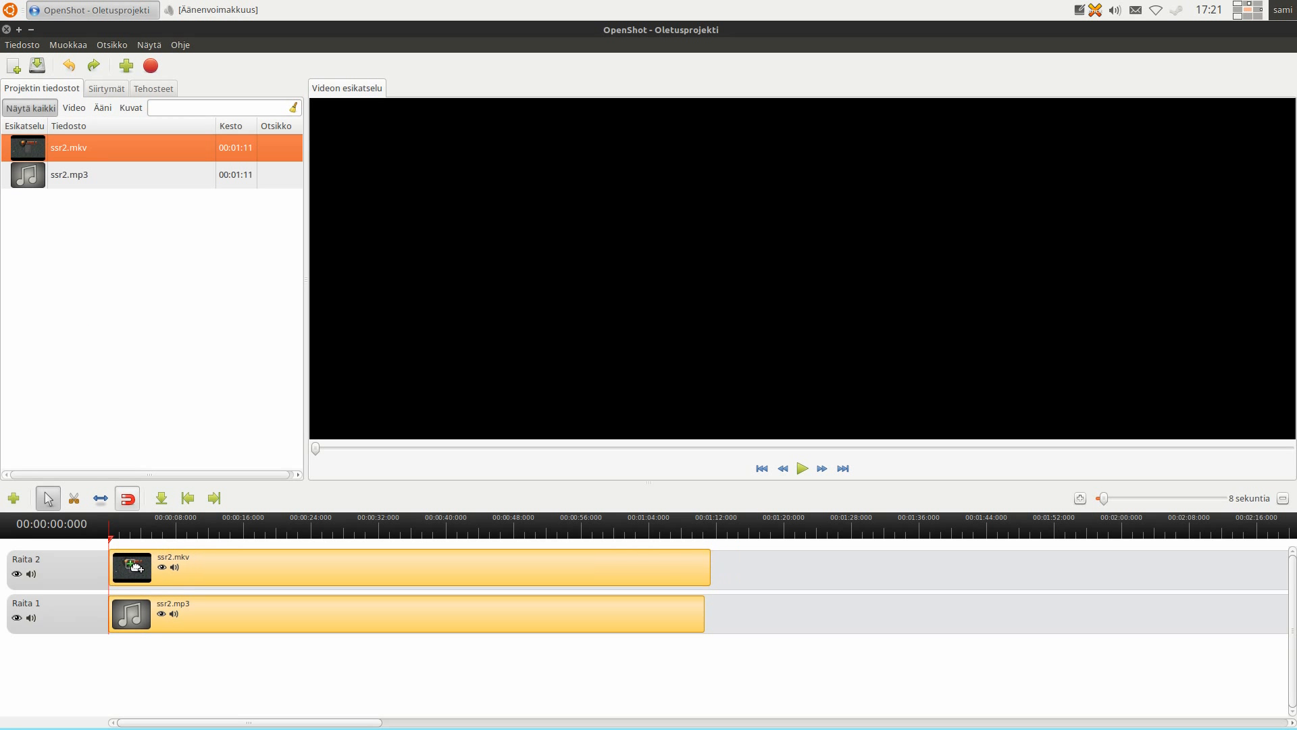
left_click(297, 524)
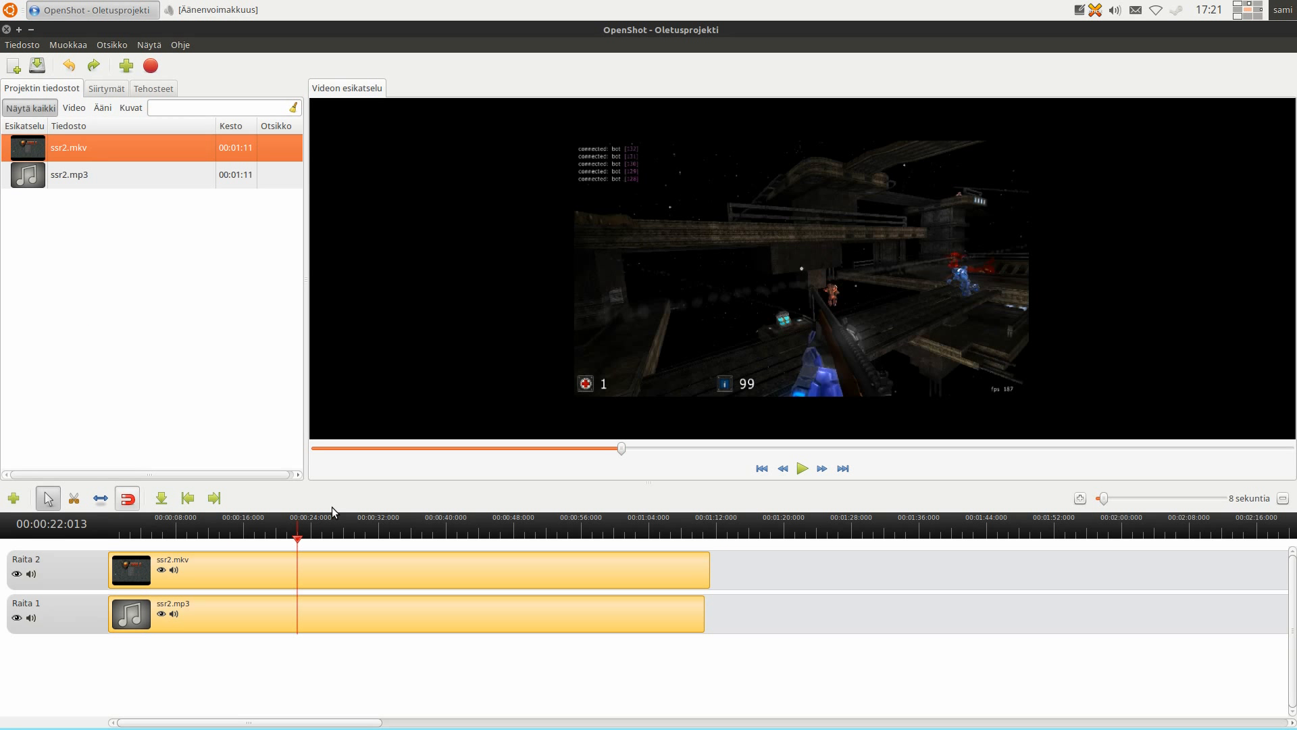
left_click_drag(266, 532, 185, 530)
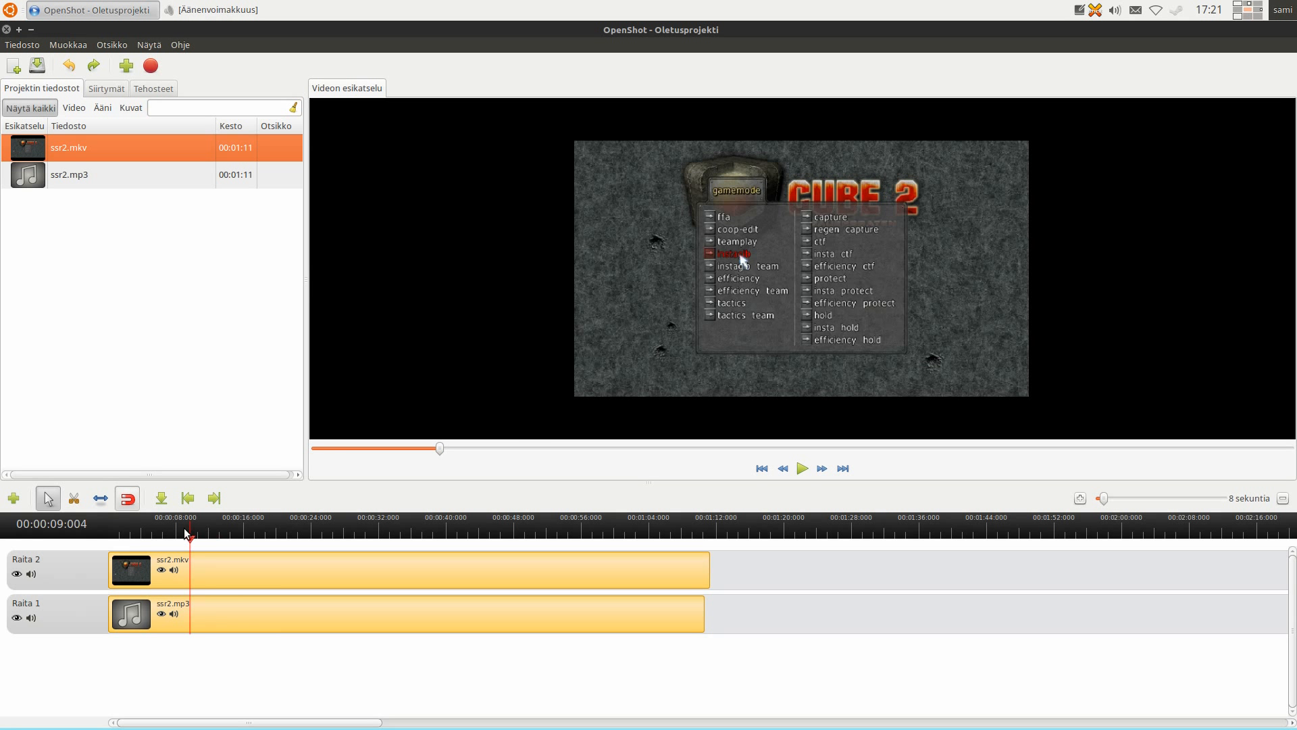
Preview the combined clips by scrubbing and playing points such as 0:05, 0:10, 1:08, 0:30, 0:16 and 0:40.
left_click_drag(187, 533, 158, 530)
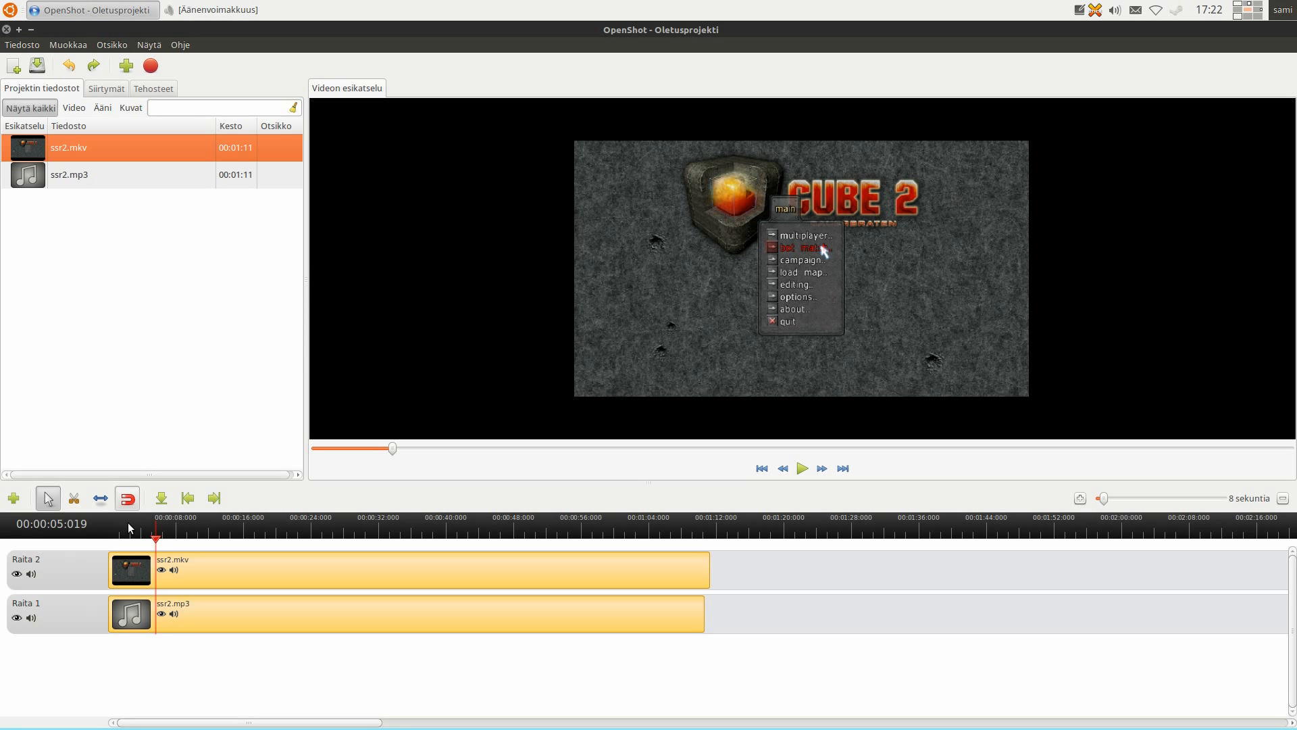
left_click_drag(153, 536, 186, 536)
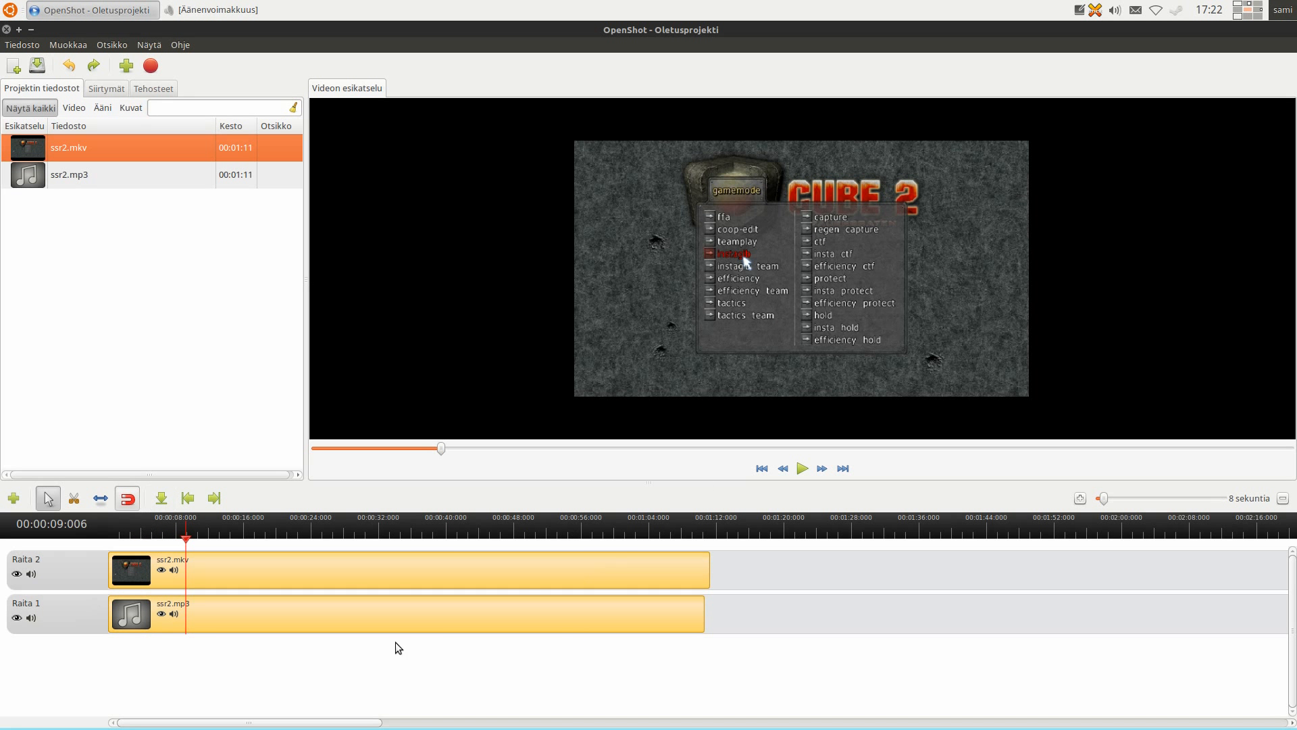
left_click(686, 533)
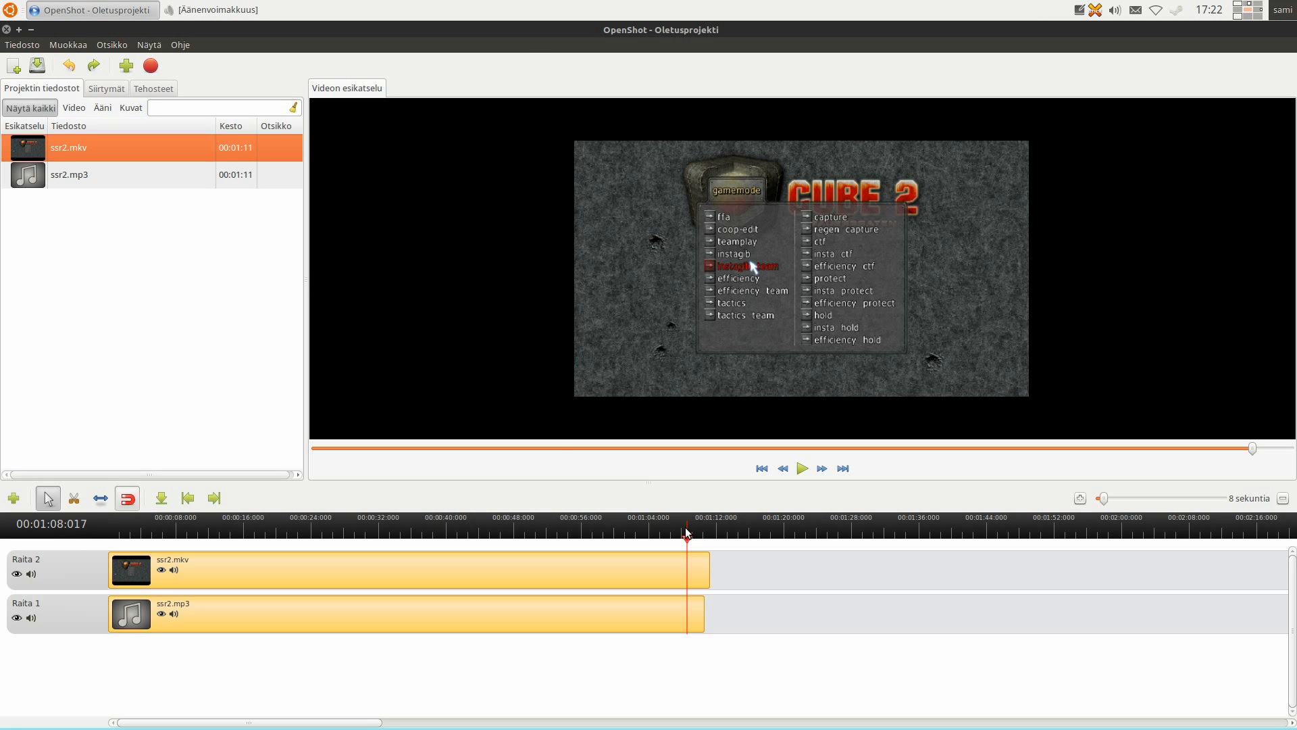
left_click_drag(686, 539, 177, 539)
left_click(802, 468)
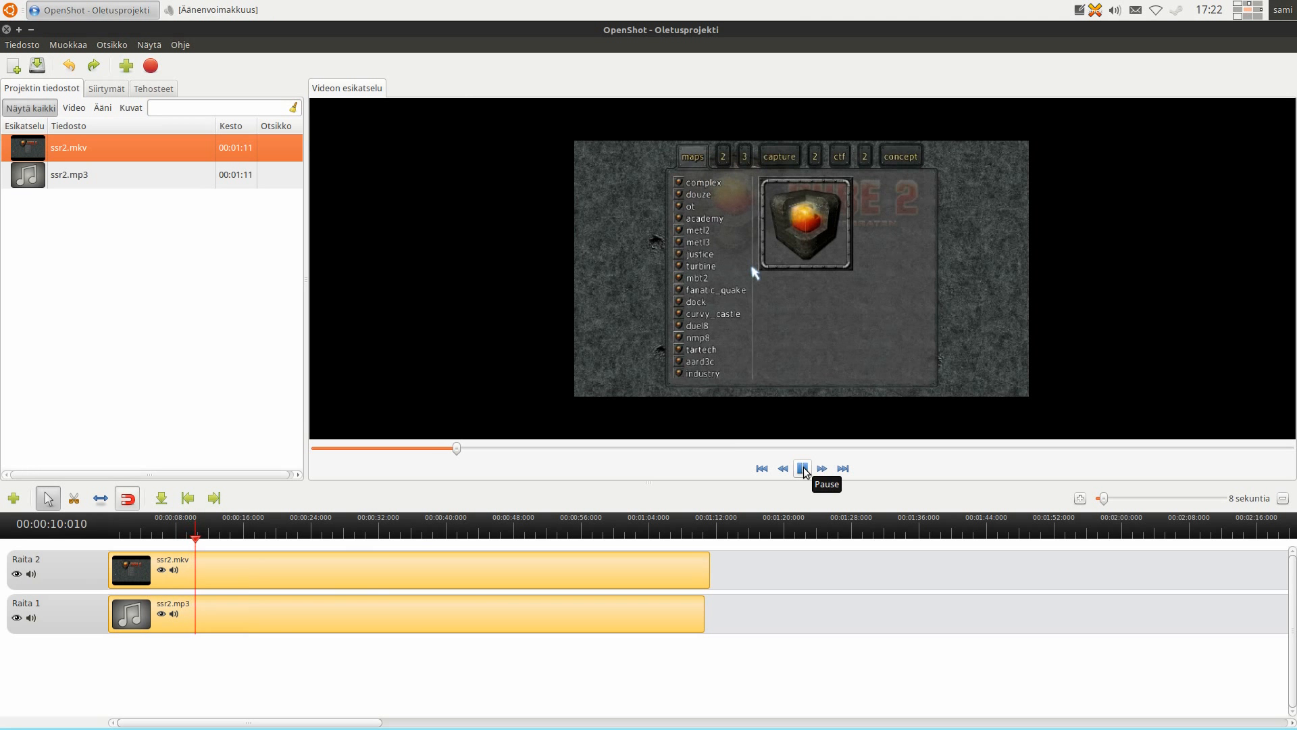
left_click(802, 468)
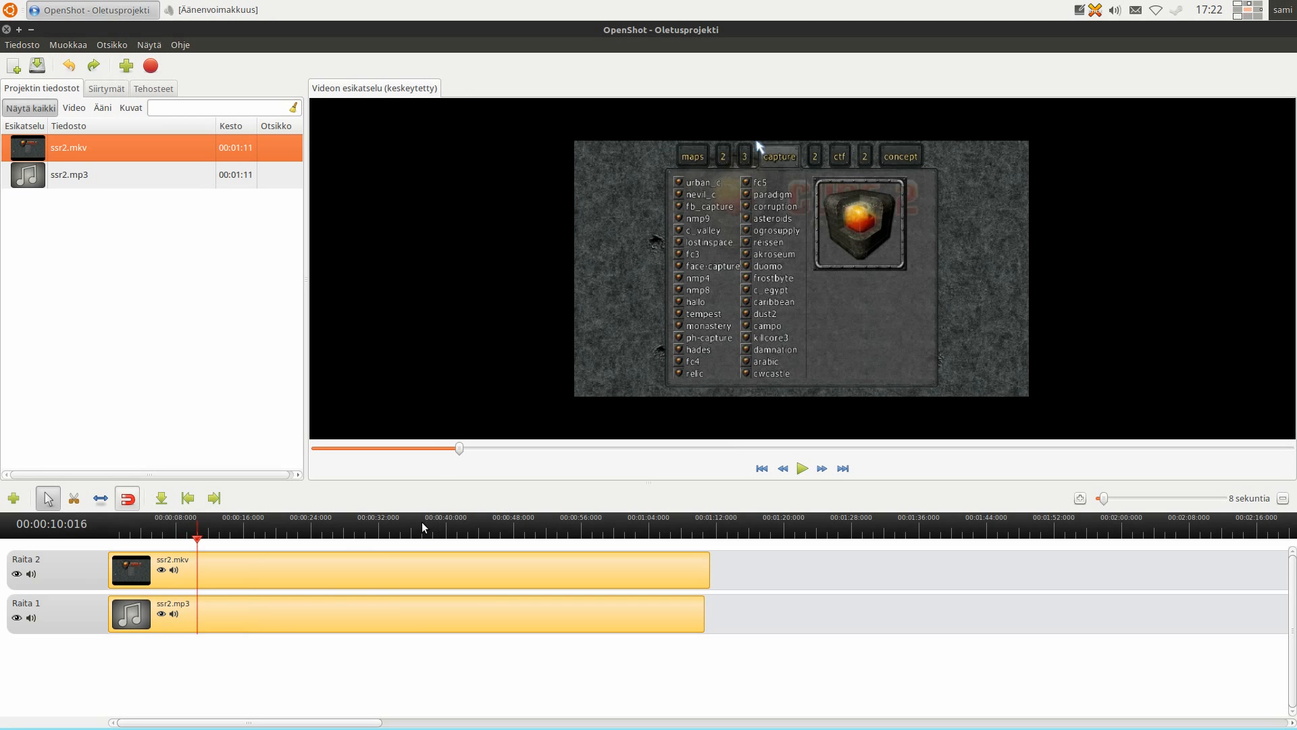
left_click(363, 516)
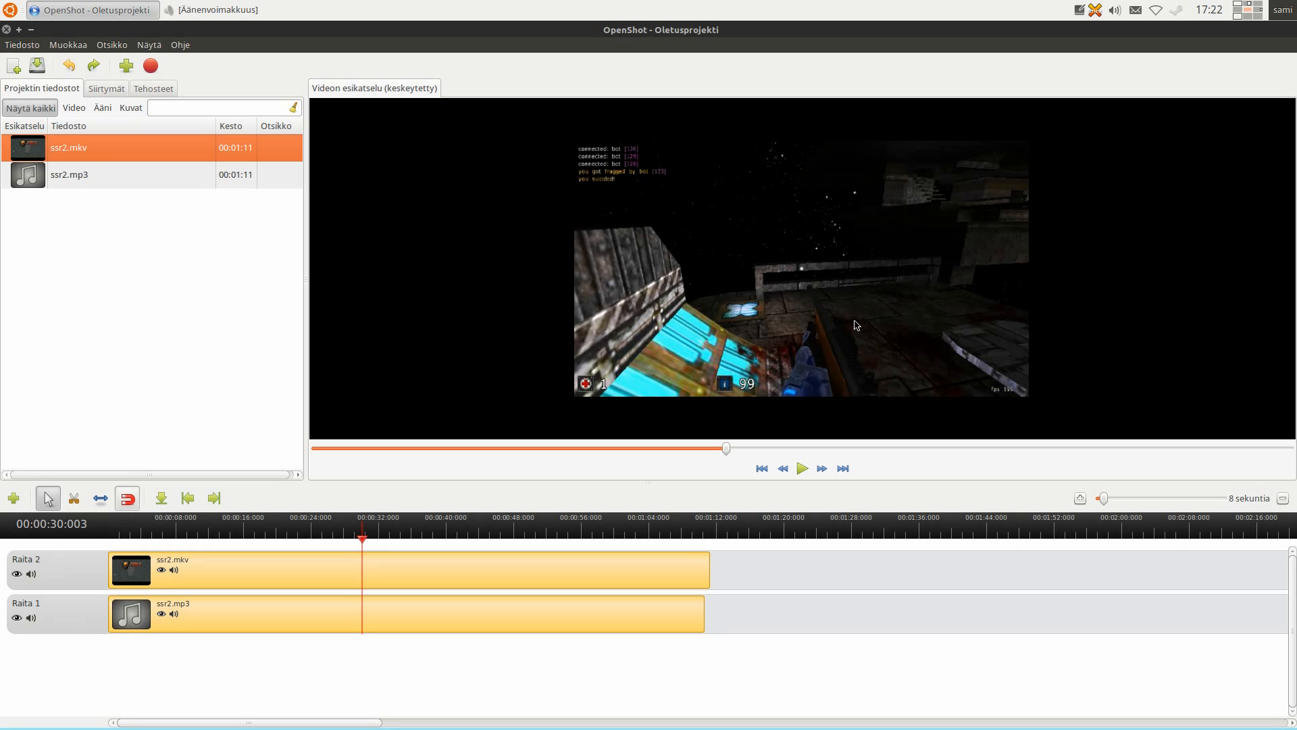
left_click(518, 525)
left_click(244, 536)
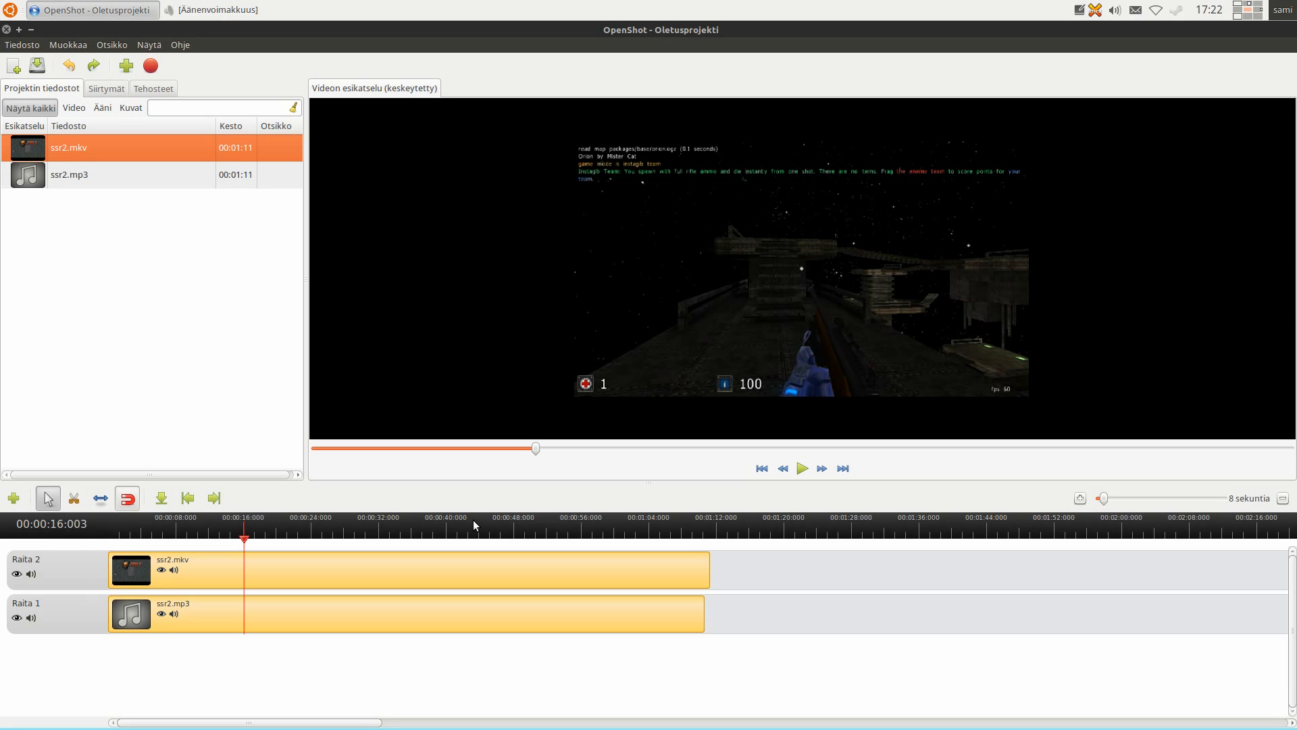
left_click(448, 525)
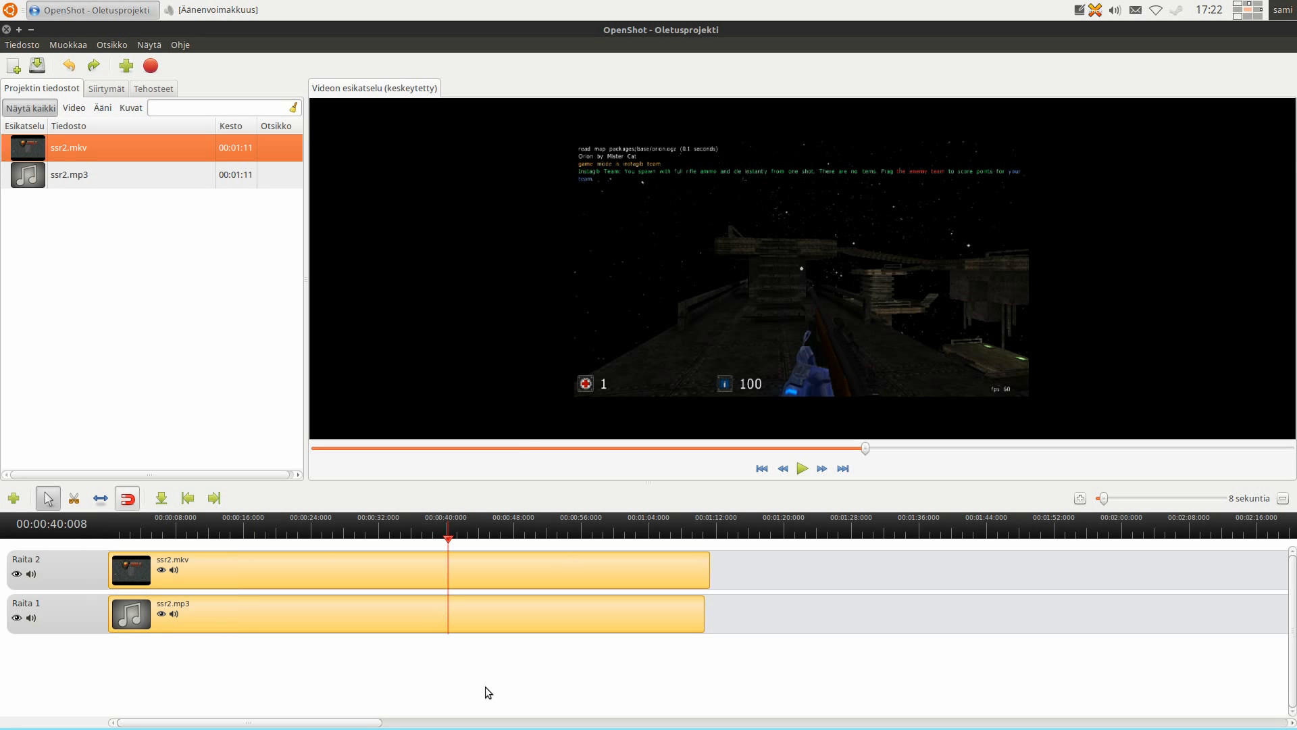
Split ssr2.mkv on Raita 2 at about 00:01:10:013, close to where ssr2.mp3 ends.
left_click_drag(535, 537, 702, 539)
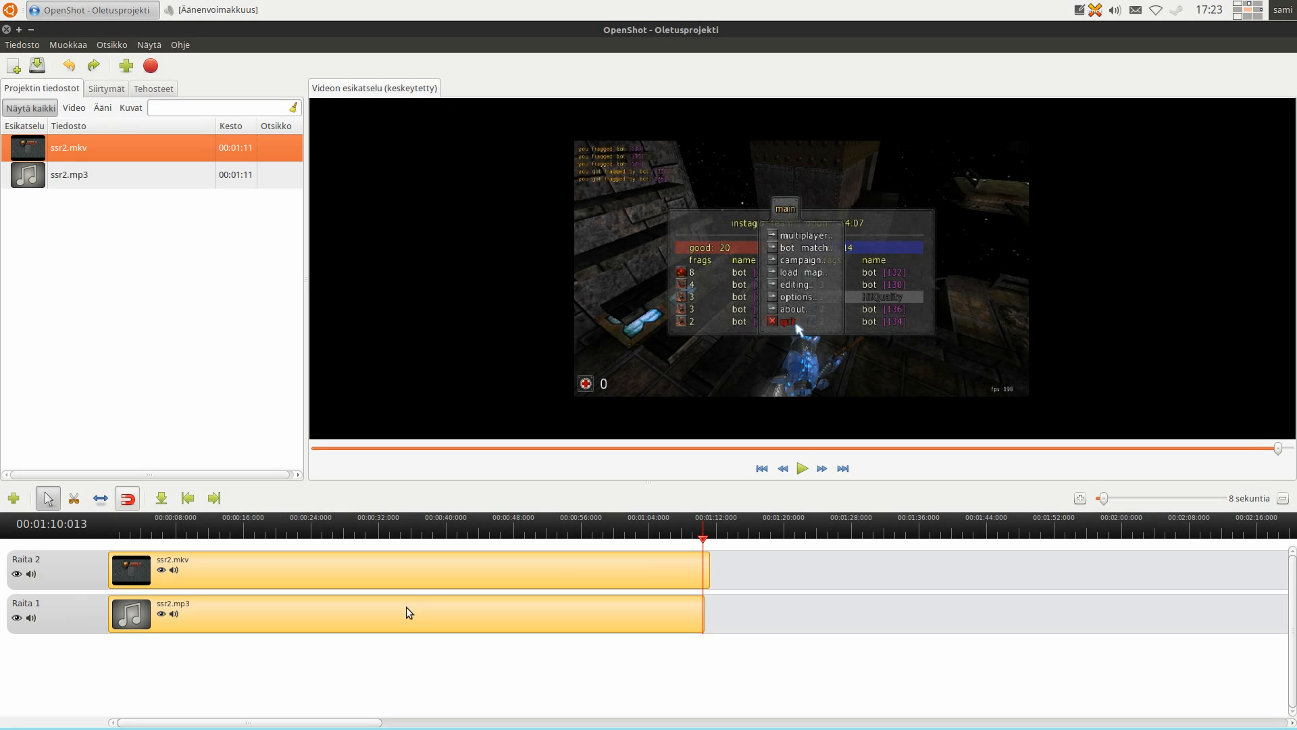
left_click(74, 498)
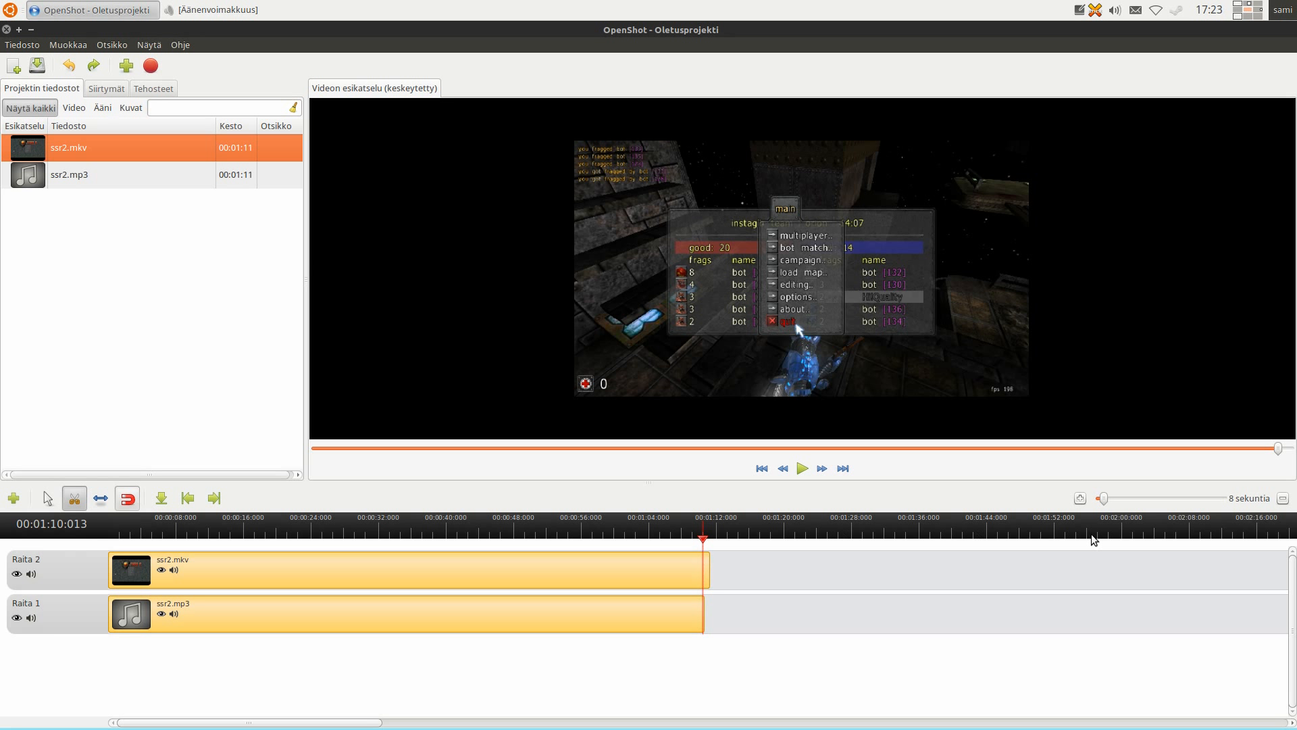
left_click(1112, 497)
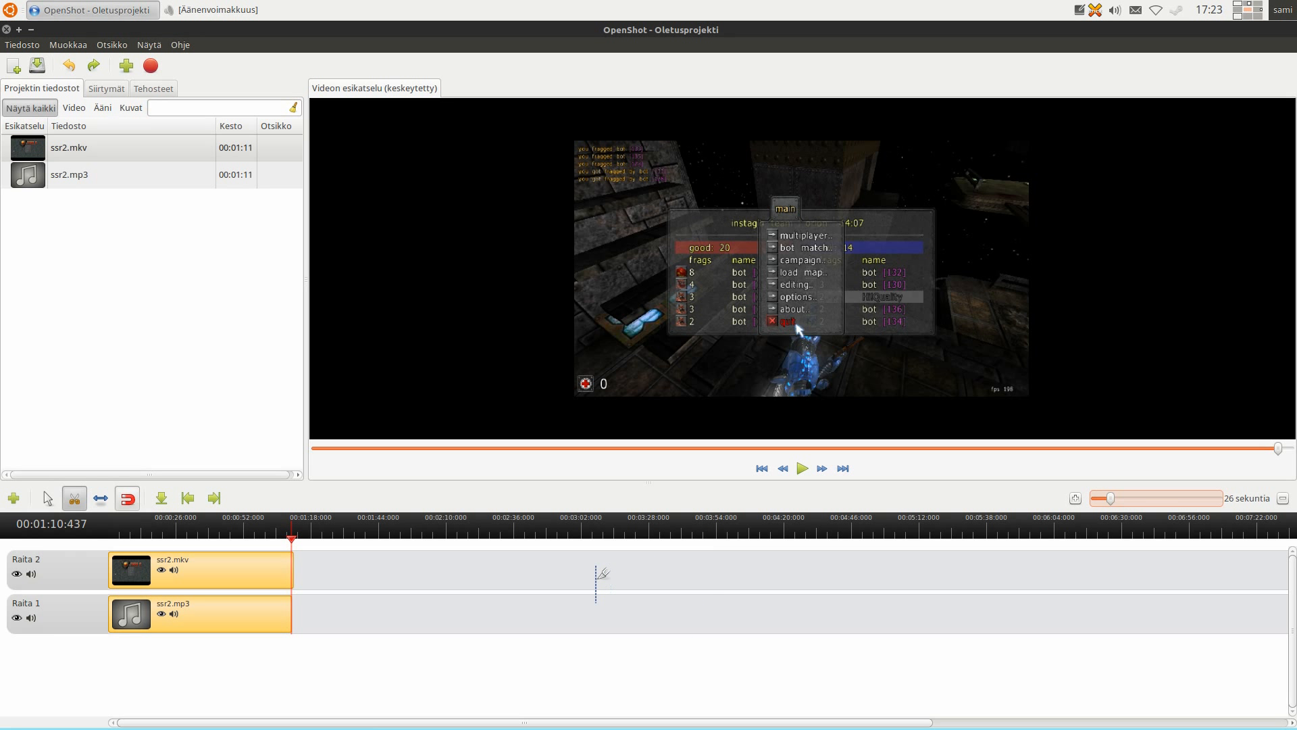
left_click_drag(1112, 499, 1100, 498)
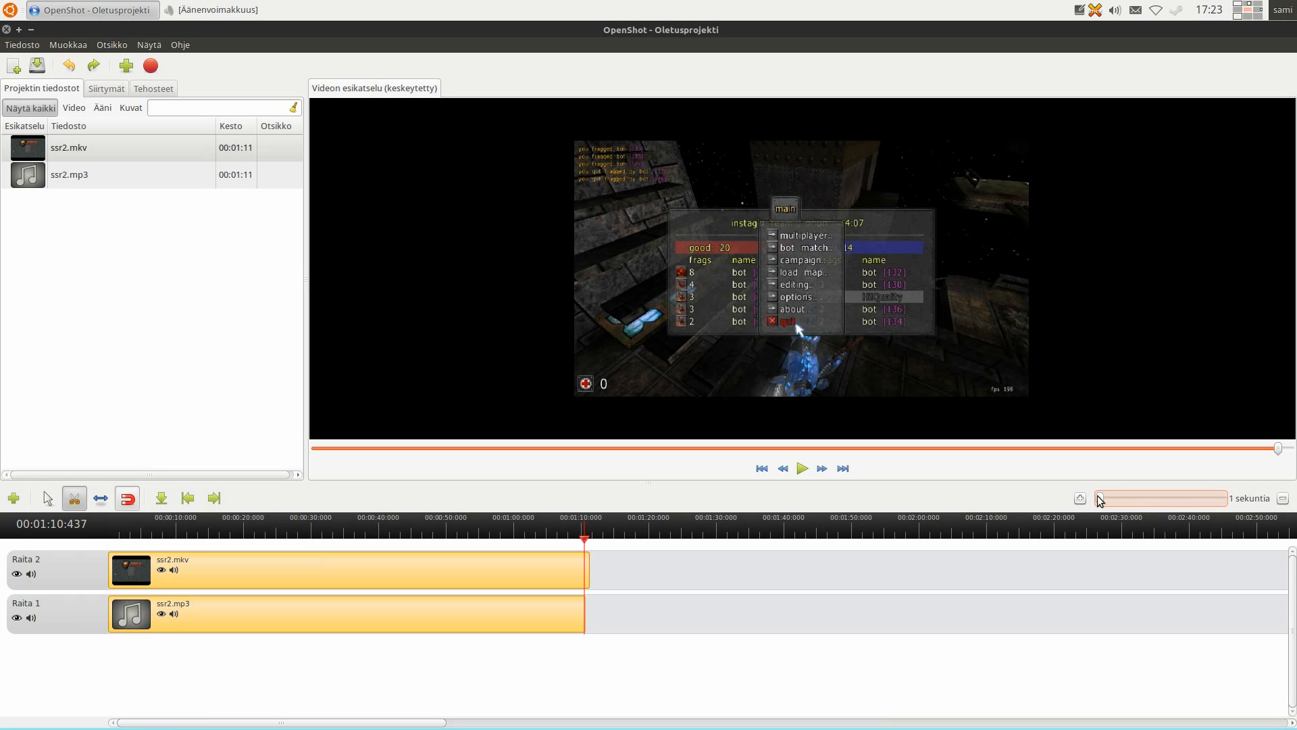
left_click_drag(174, 723, 424, 679)
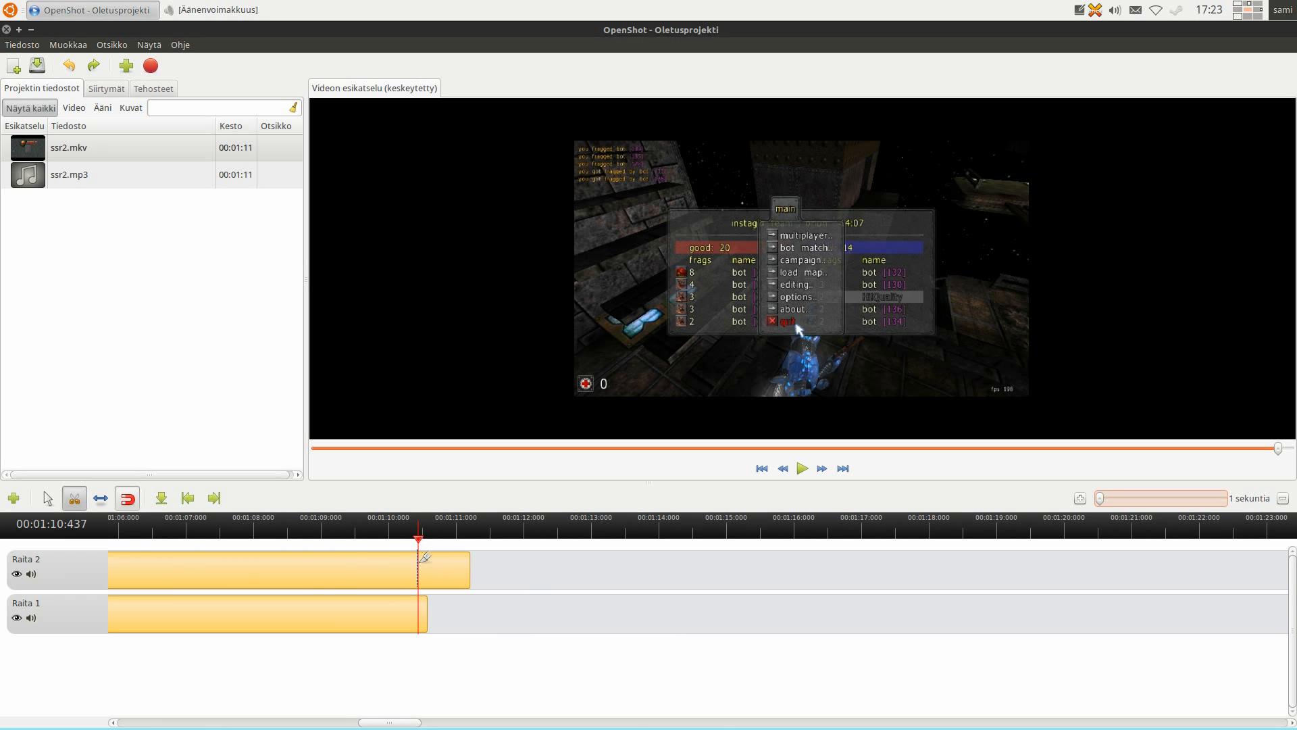
left_click(48, 498)
left_click(419, 537)
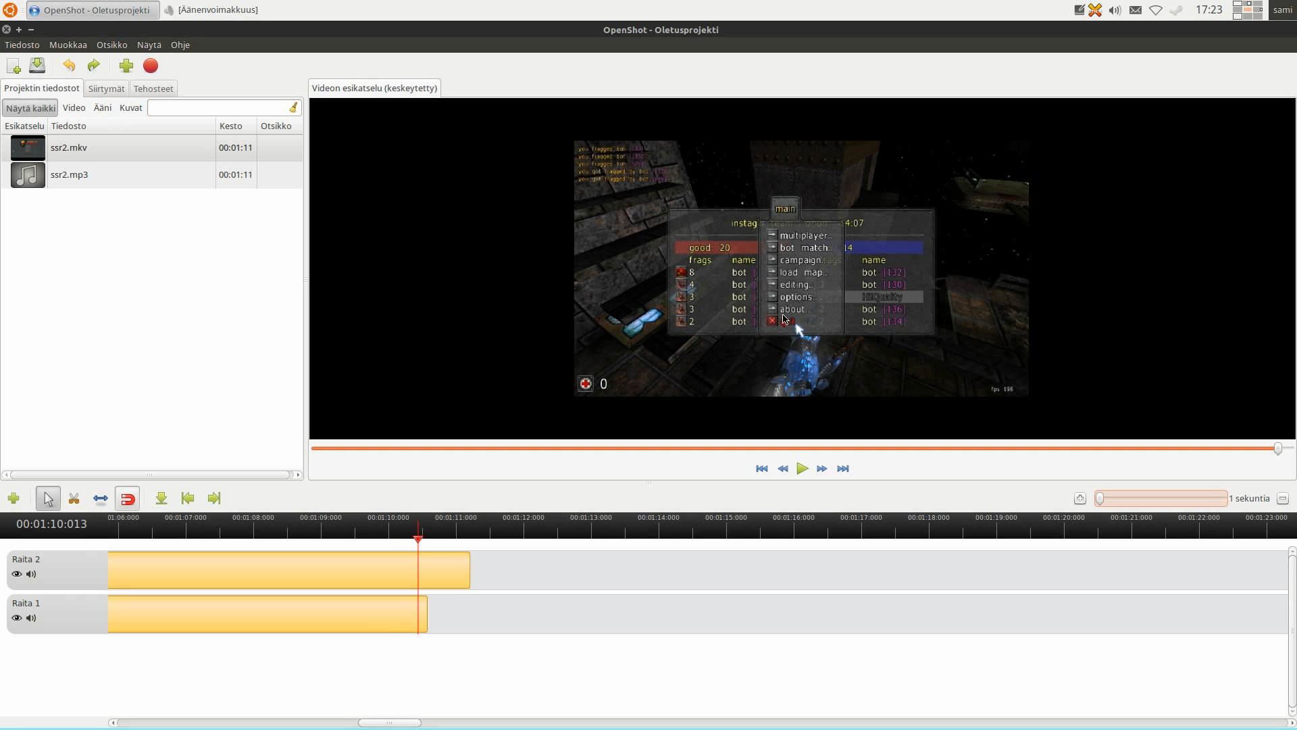
left_click(74, 498)
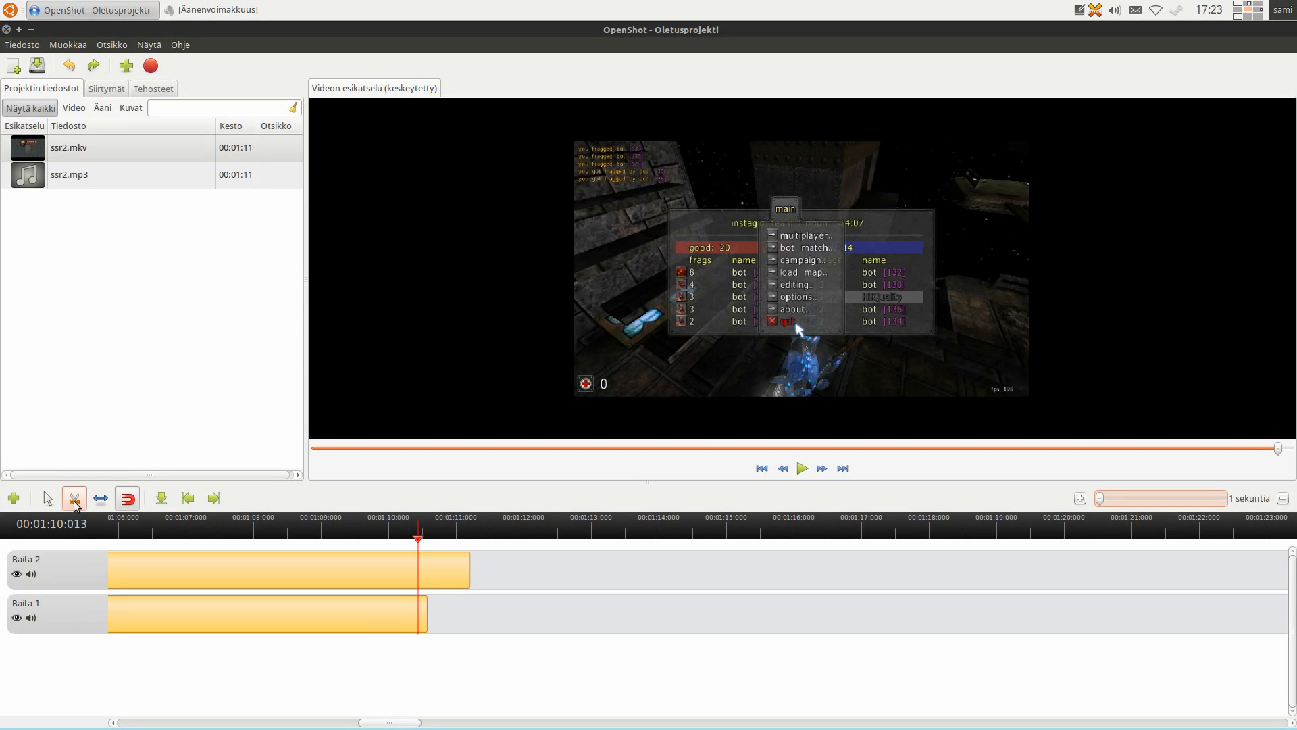
left_click(423, 559)
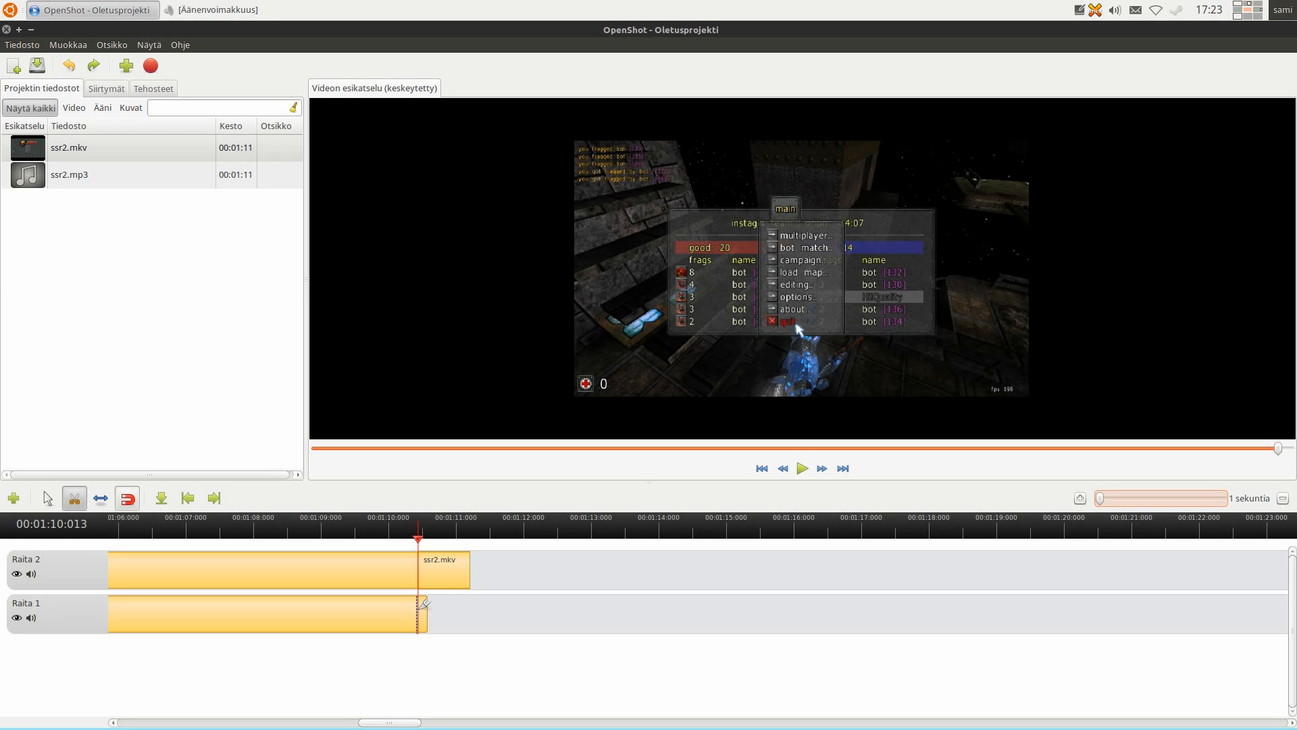
Trim ssr2.mp3 to the same end point as ssr2.mkv and remove the leftover end pieces of both clips.
left_click(47, 507)
right_click(419, 603)
right_click(450, 562)
right_click(450, 562)
left_click(500, 510)
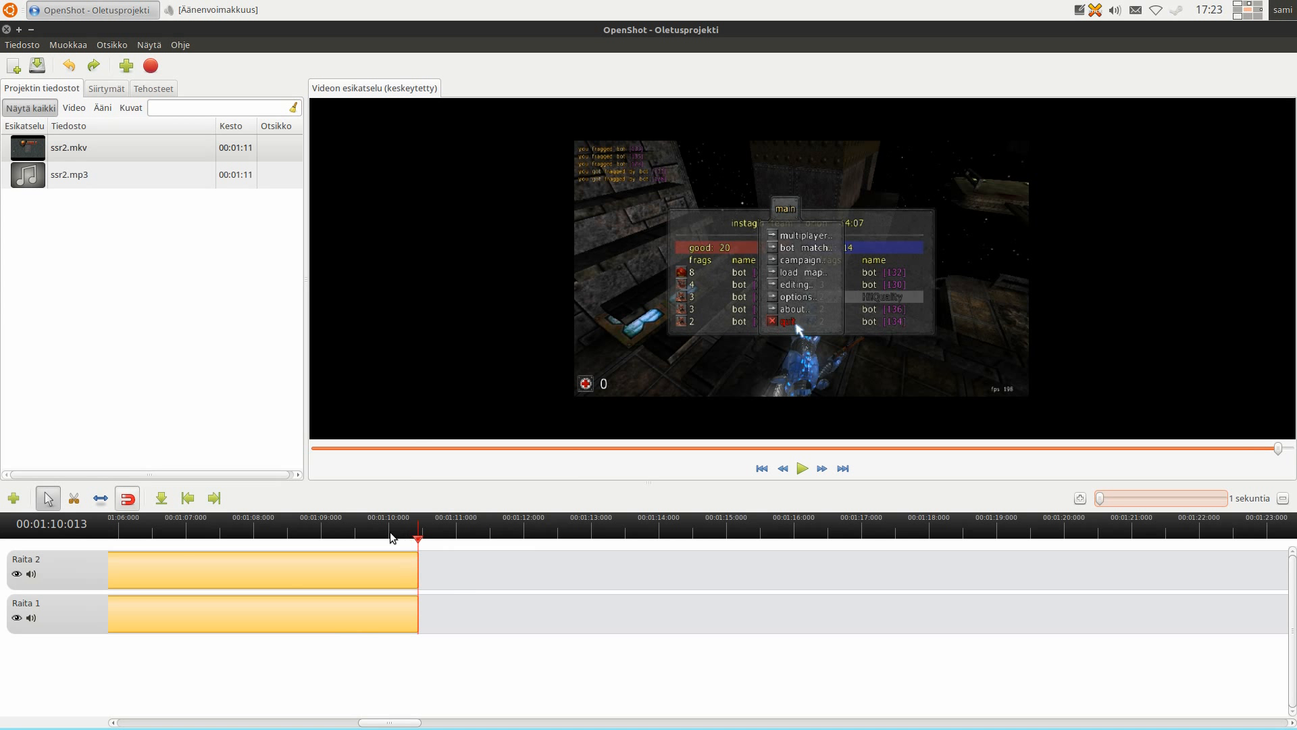
Return to the timeline start and preview the trimmed video at its opening and at about 0:12.
left_click(408, 530)
left_click_drag(380, 725, 145, 723)
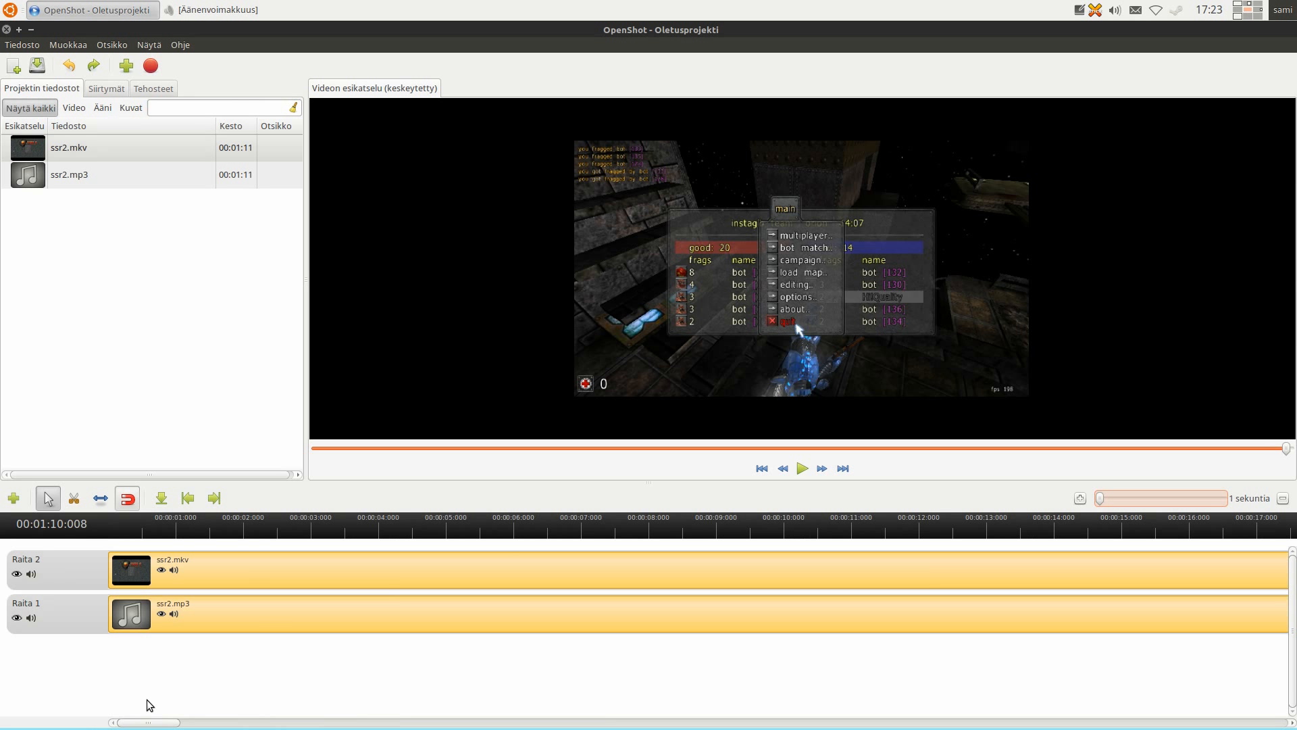
left_click_drag(657, 517, 172, 538)
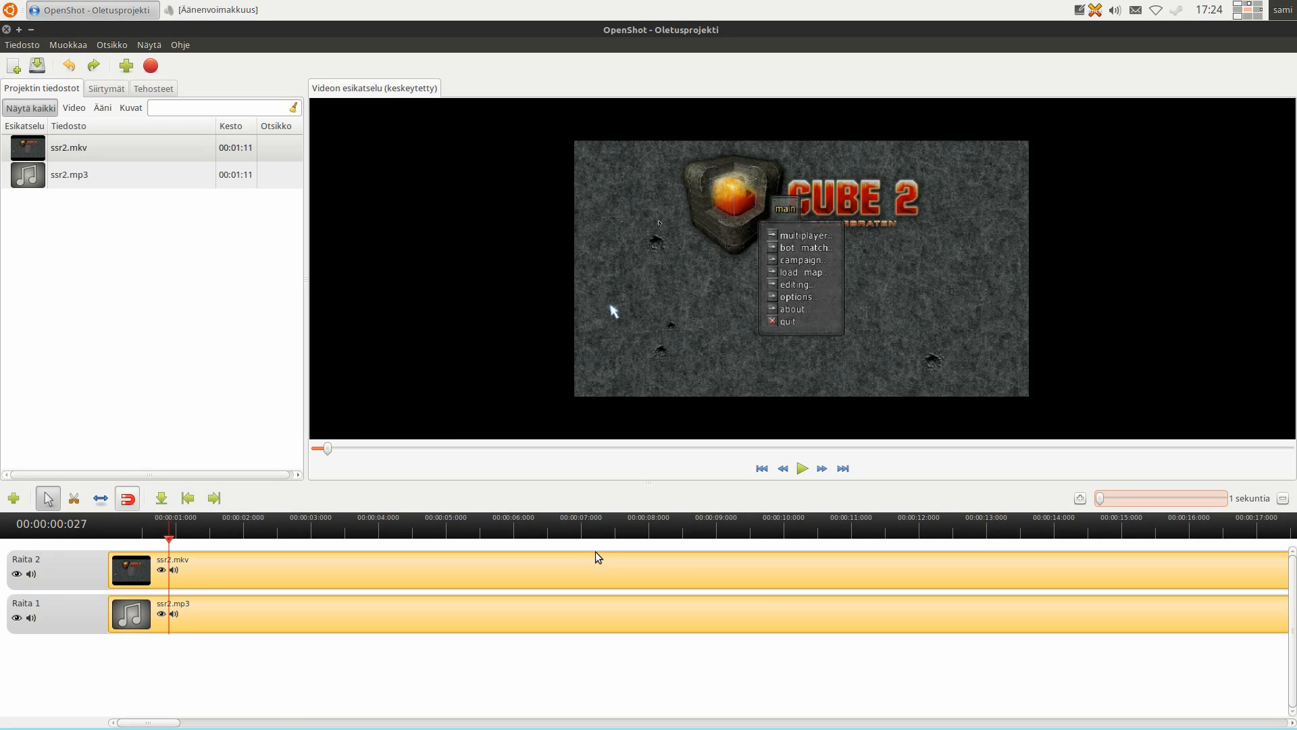
left_click(932, 536)
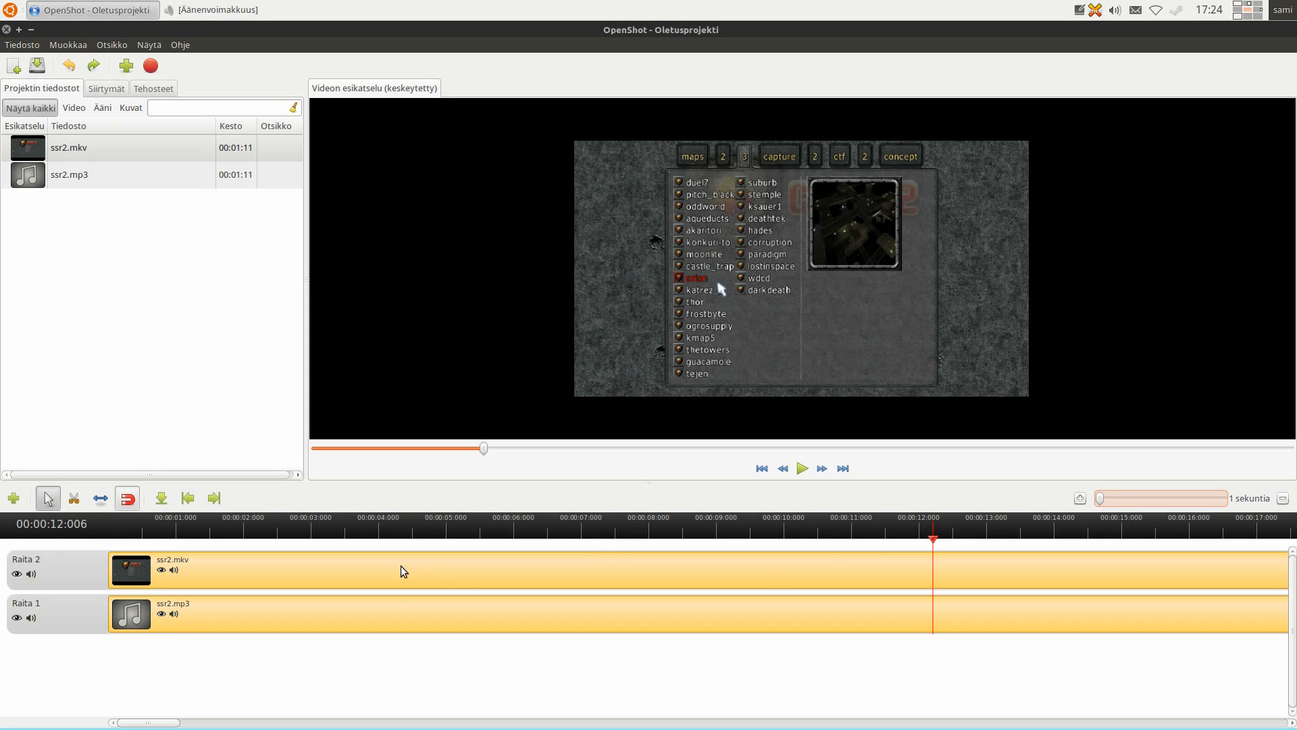
Import GOL_Board_1_720p.png and GOL_Board_2_720p.png from the GamingOnLinux folder in Kuvat into the project files.
mouse_move(82, 719)
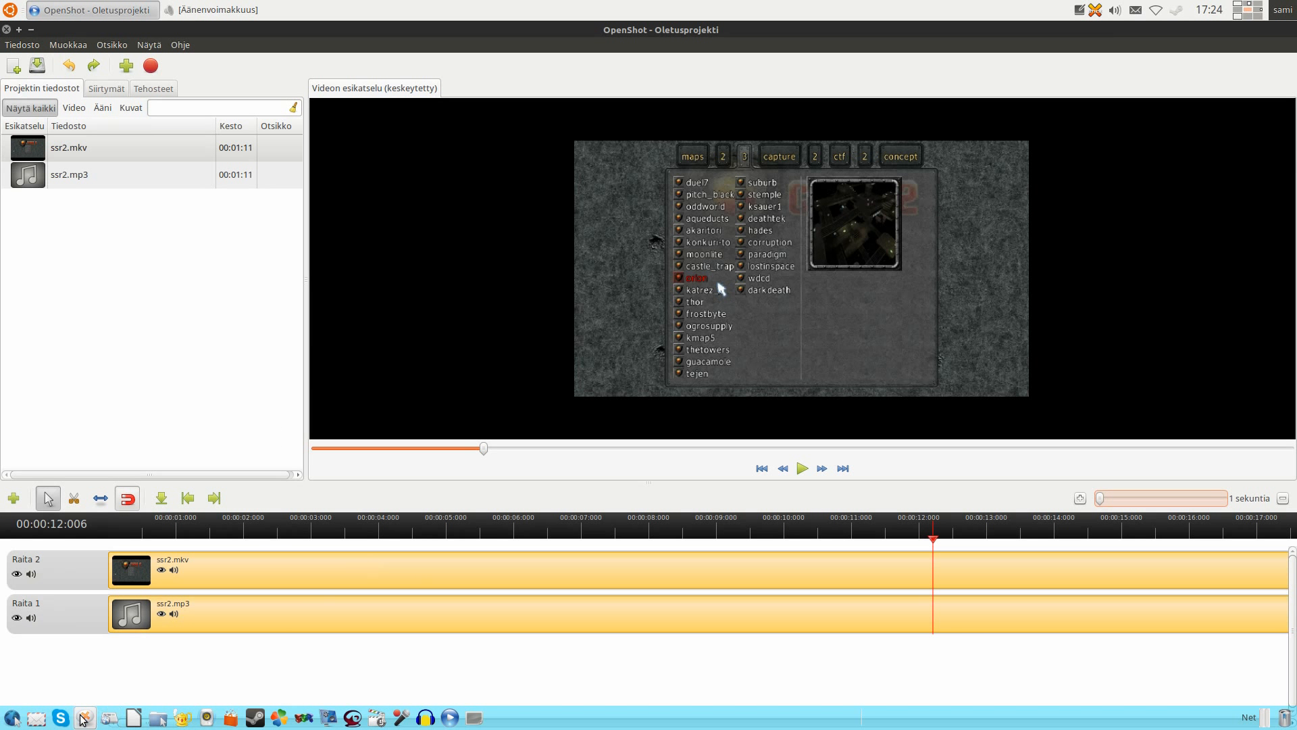
left_click(159, 718)
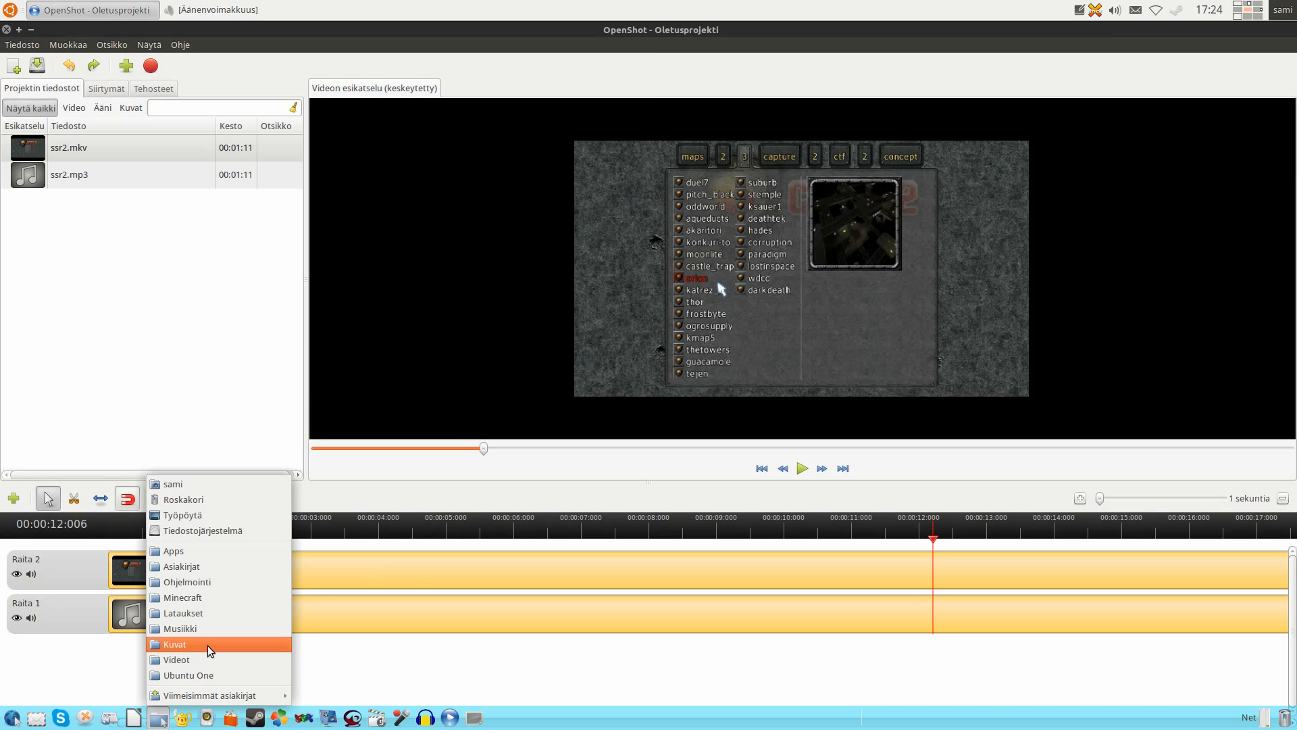
left_click(210, 650)
left_click_drag(448, 35, 770, 104)
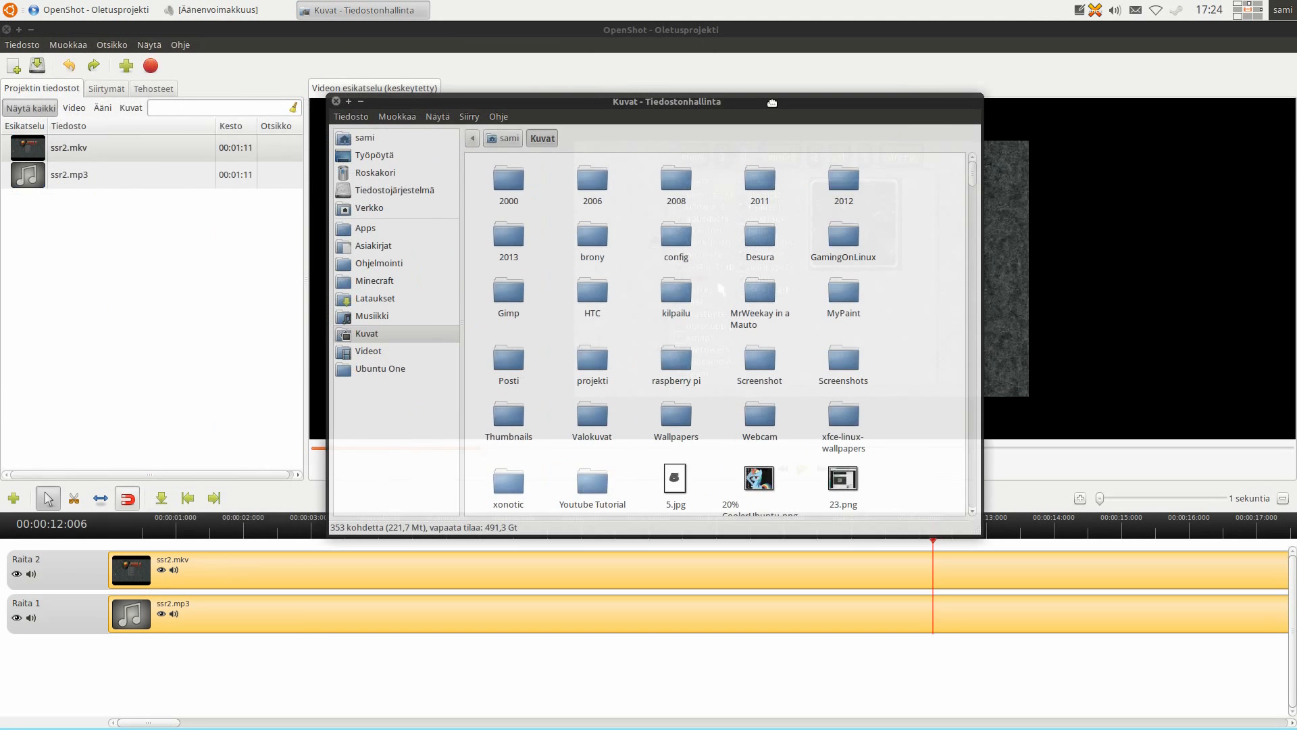
double_click(843, 246)
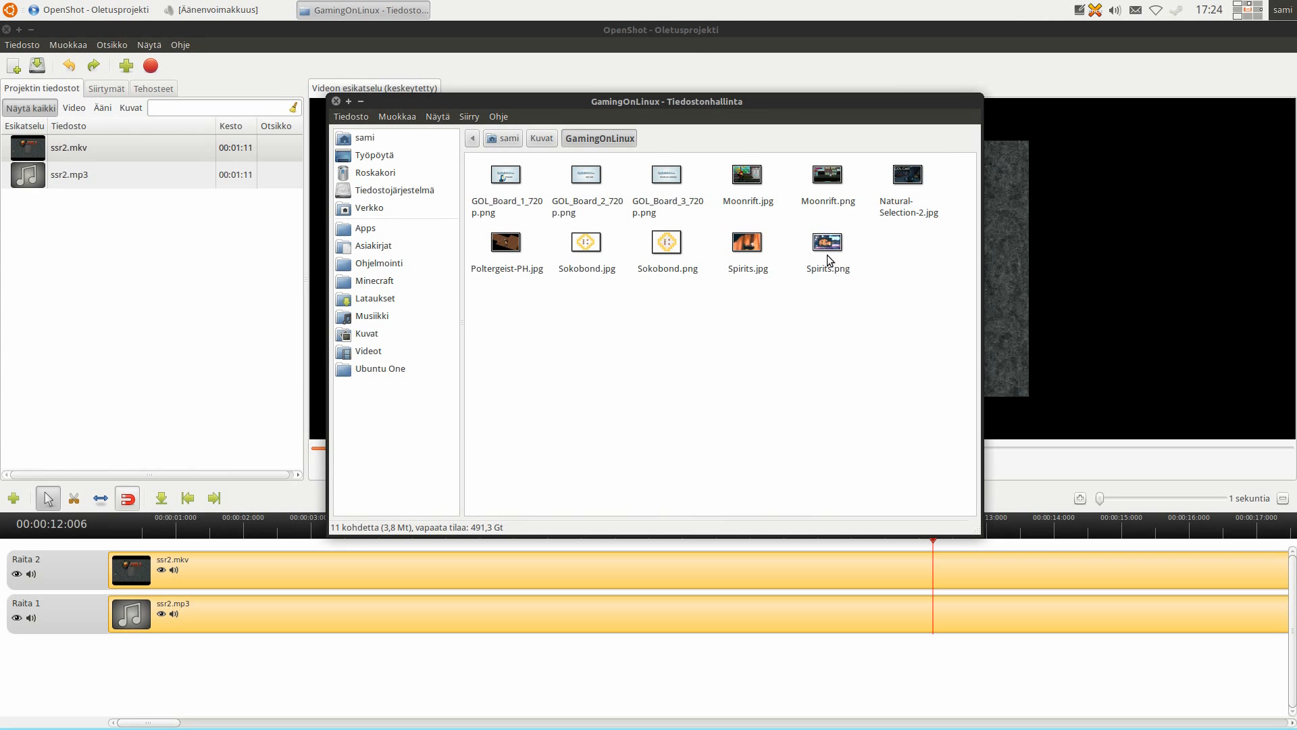
left_click_drag(471, 169, 594, 198)
left_click_drag(512, 204, 121, 310)
left_click(73, 338)
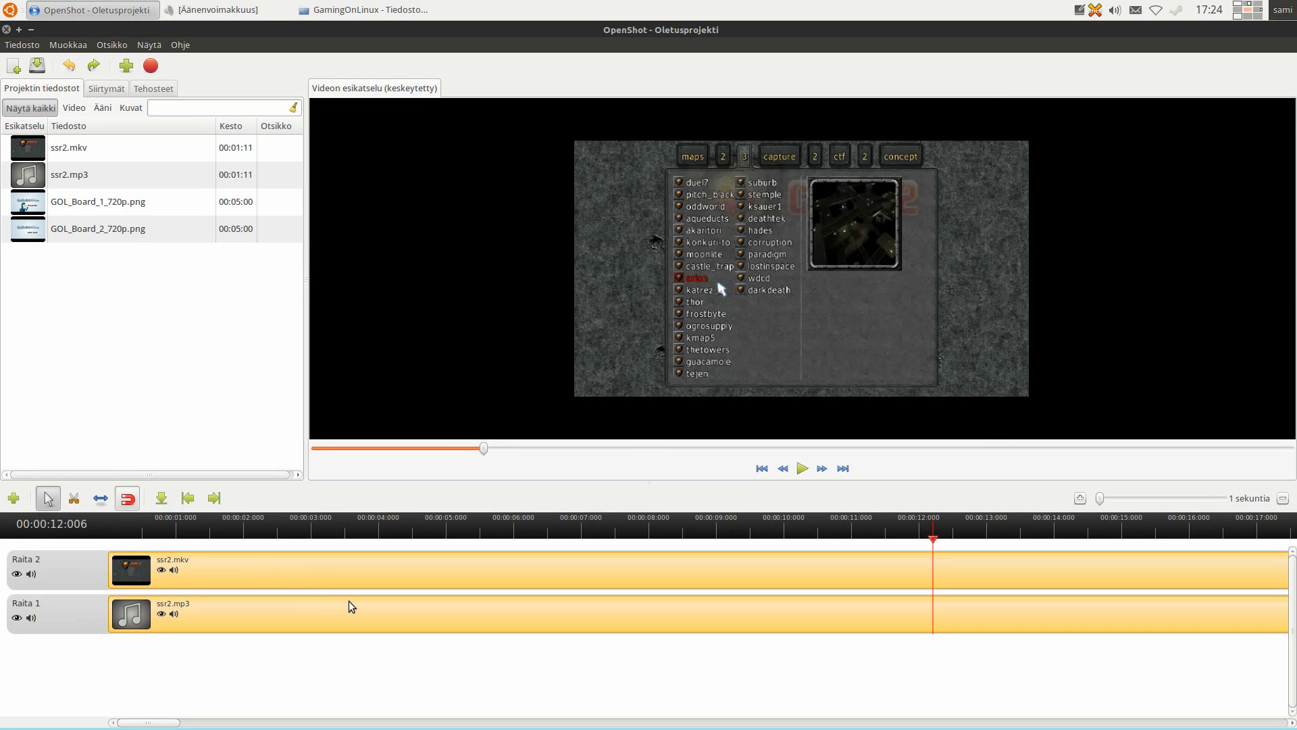
Shift ssr2.mkv and ssr2.mp3 away from the timeline start to make room for the intro images.
left_click_drag(269, 576, 342, 579)
left_click_drag(251, 612, 368, 610)
left_click_drag(425, 568, 1164, 550)
left_click_drag(350, 622, 1174, 623)
Place GOL_Board_1_720p.png at the start of Raita 2, followed directly by GOL_Board_2_720p.png and the ssr2.mkv clip.
left_click_drag(72, 209, 111, 557)
left_click_drag(115, 233, 628, 564)
left_click_drag(1147, 574, 1150, 638)
Align the start of ssr2.mp3 on Raita 1 with the start of ssr2.mkv at about 00:00:13:029.
left_click(1051, 536)
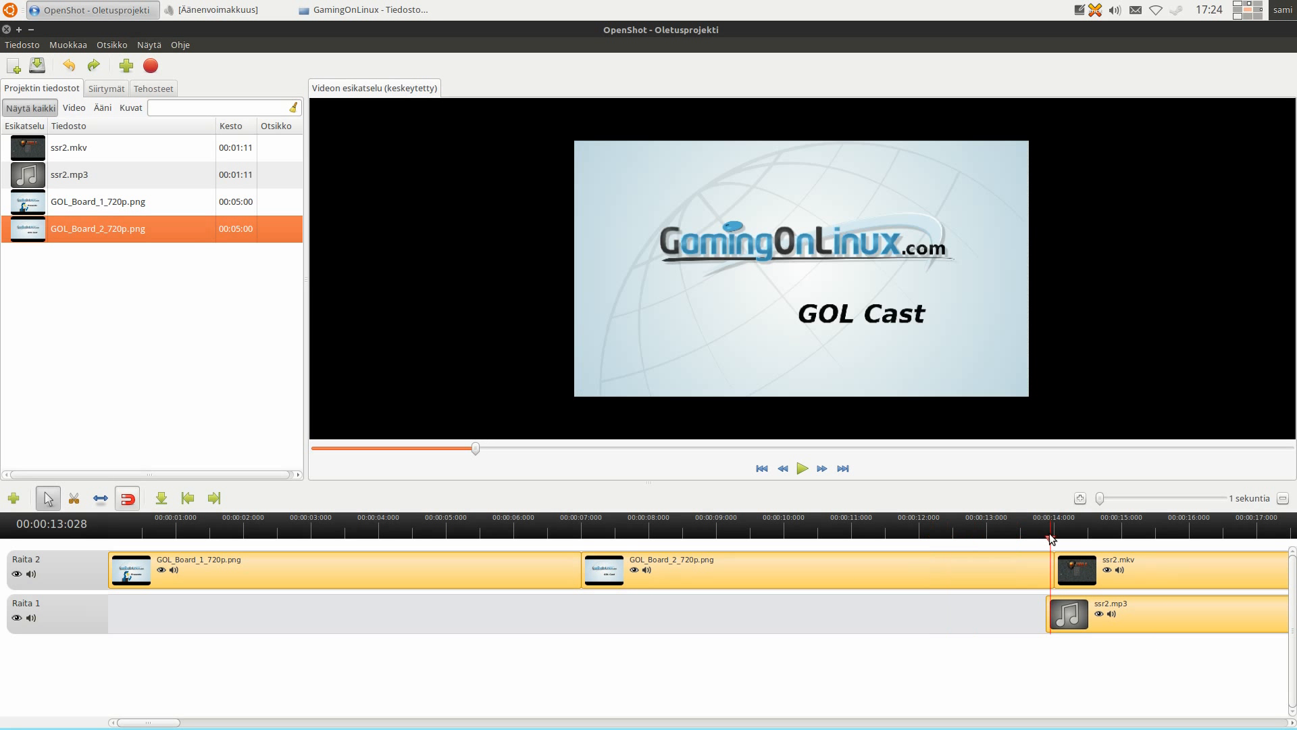
left_click_drag(1051, 536, 1053, 536)
left_click_drag(1093, 615, 1105, 616)
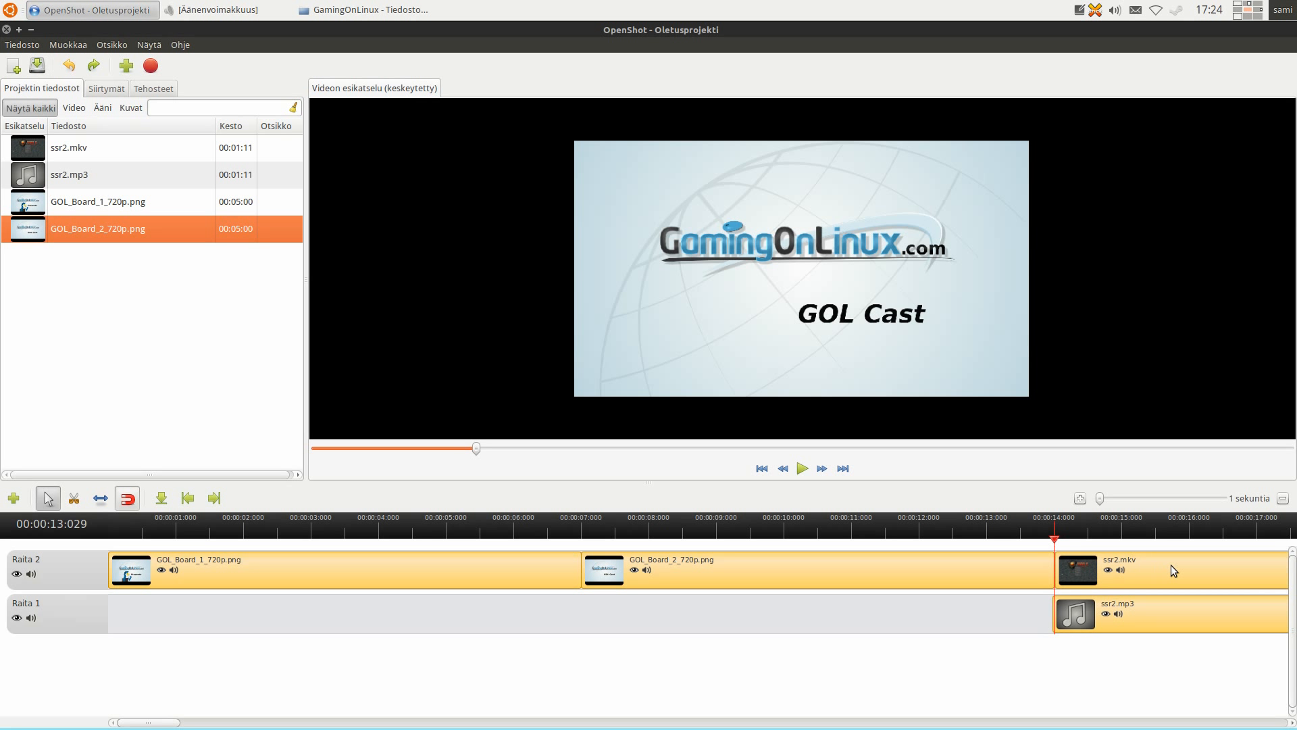
left_click_drag(1055, 539, 1043, 540)
left_click(1054, 538)
left_click_drag(1054, 539, 1056, 544)
left_click_drag(1089, 619, 1094, 622)
Apply the fast fade in and out, Häivytys sisään ja ulos (Nopea), to the GOL_Board_1 and GOL_Board_2 clips.
left_click(1040, 532)
left_click(426, 518)
left_click_drag(421, 540, 347, 538)
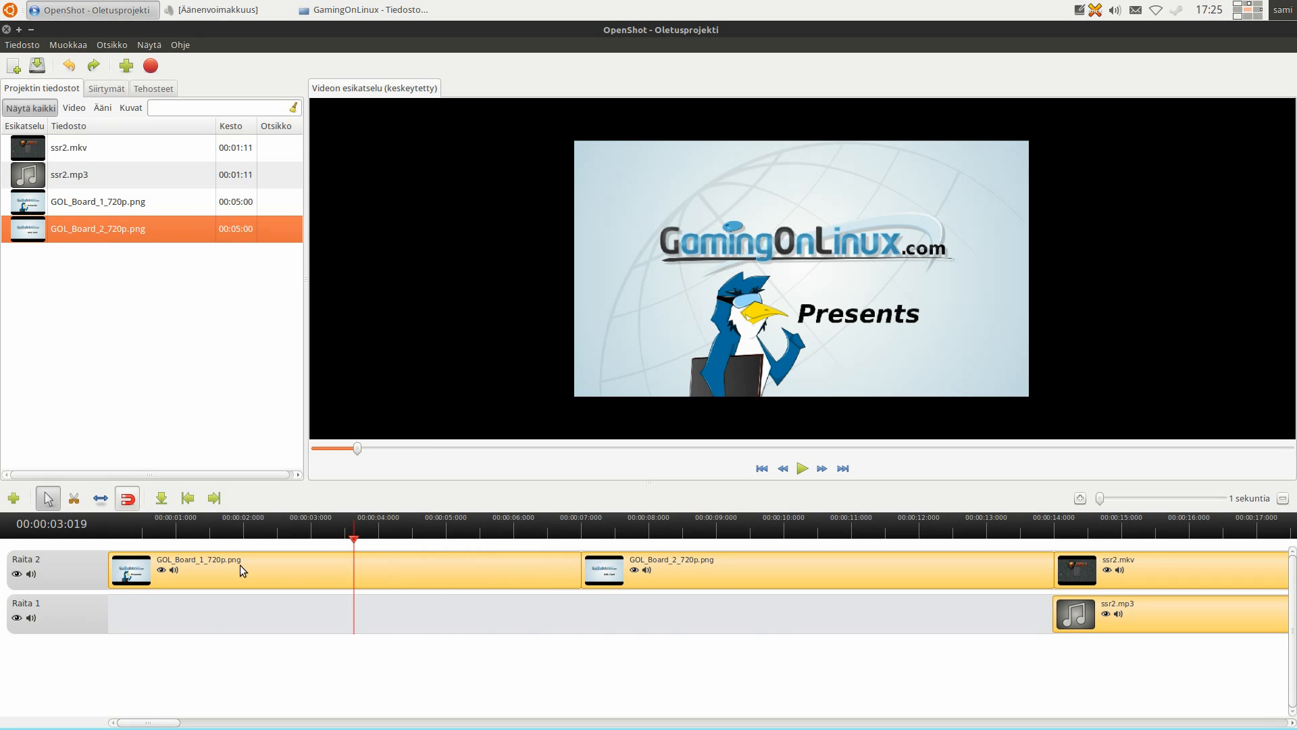
right_click(251, 565)
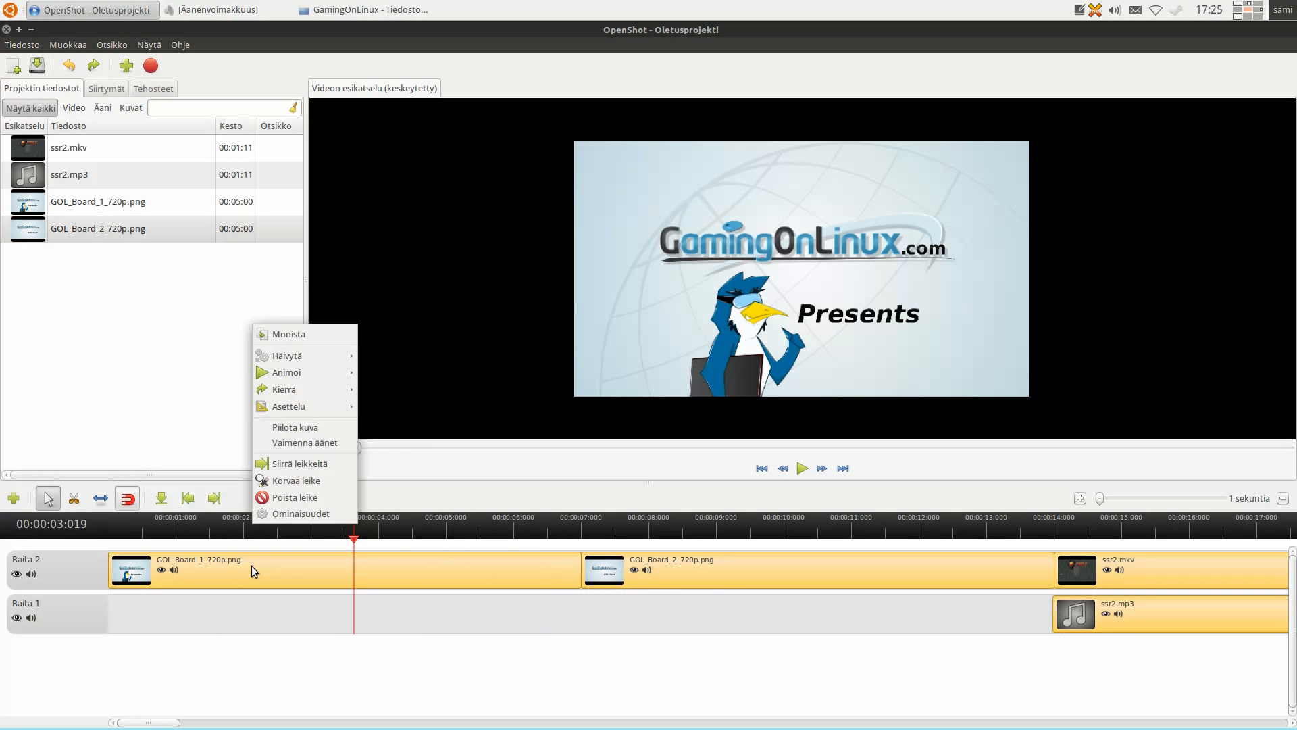
mouse_move(334, 352)
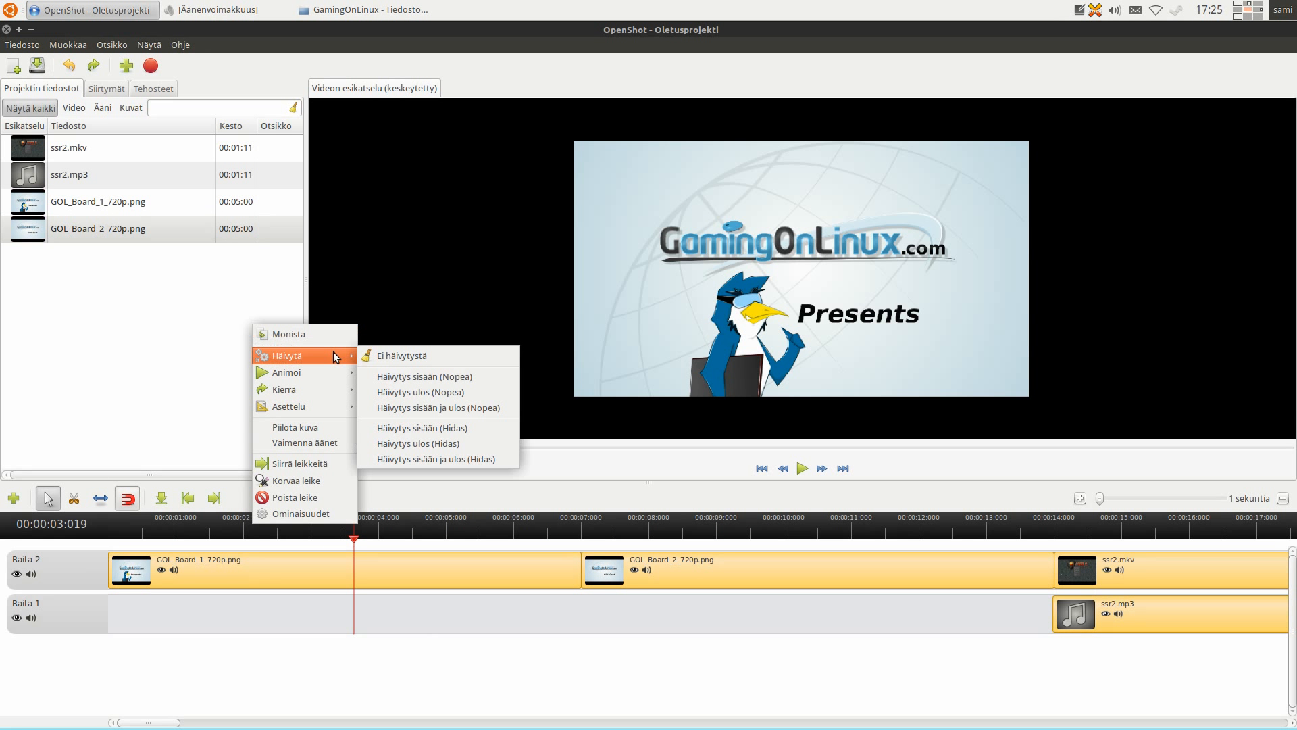
left_click(486, 407)
right_click(767, 554)
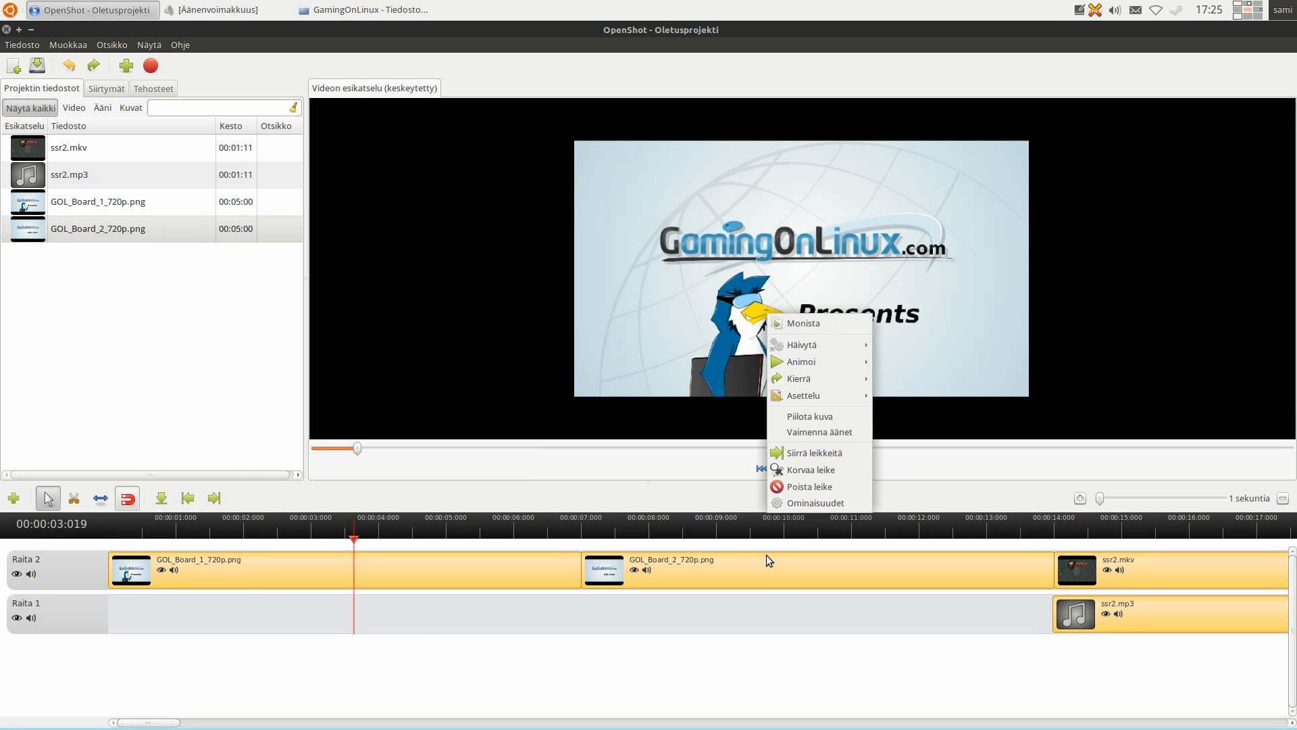
mouse_move(838, 346)
left_click(946, 397)
Check the fades on both intro images by scrubbing to about 0:13 and playing the timeline up to about 0:11.
left_click_drag(440, 520, 552, 532)
left_click_drag(567, 532, 1040, 519)
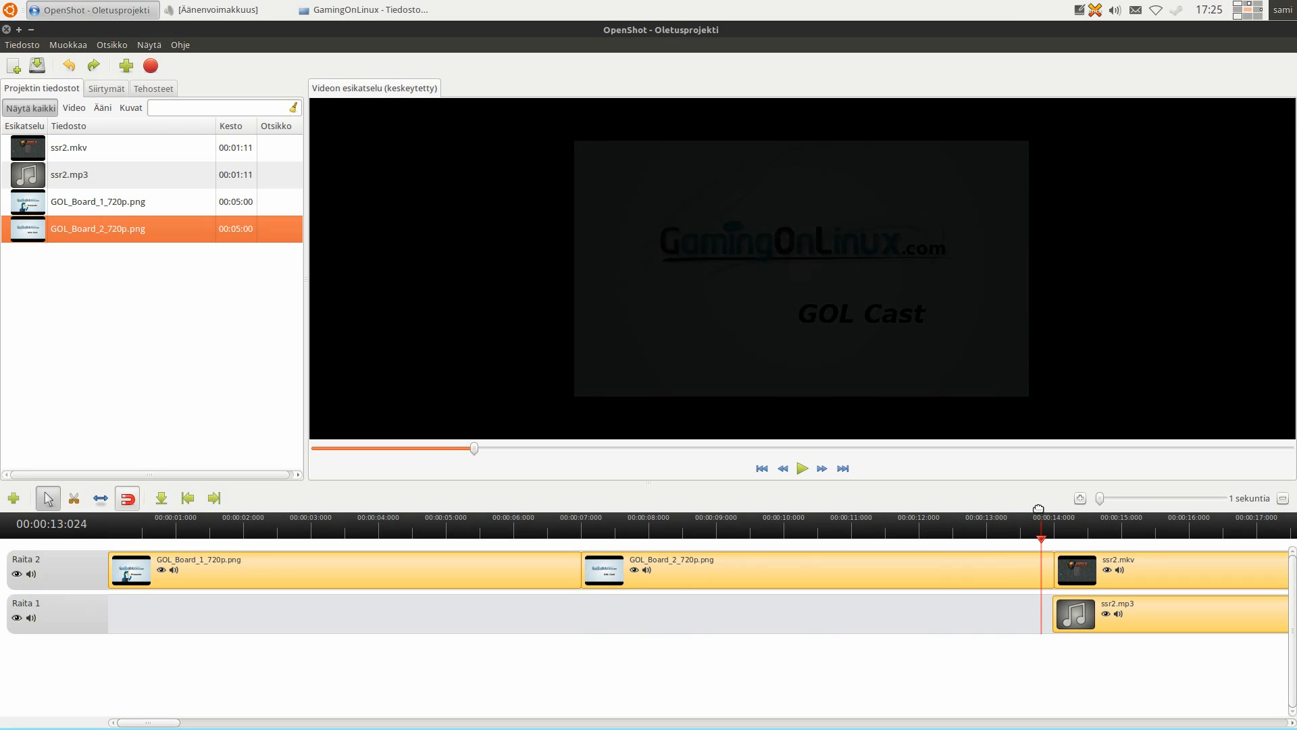
left_click(762, 468)
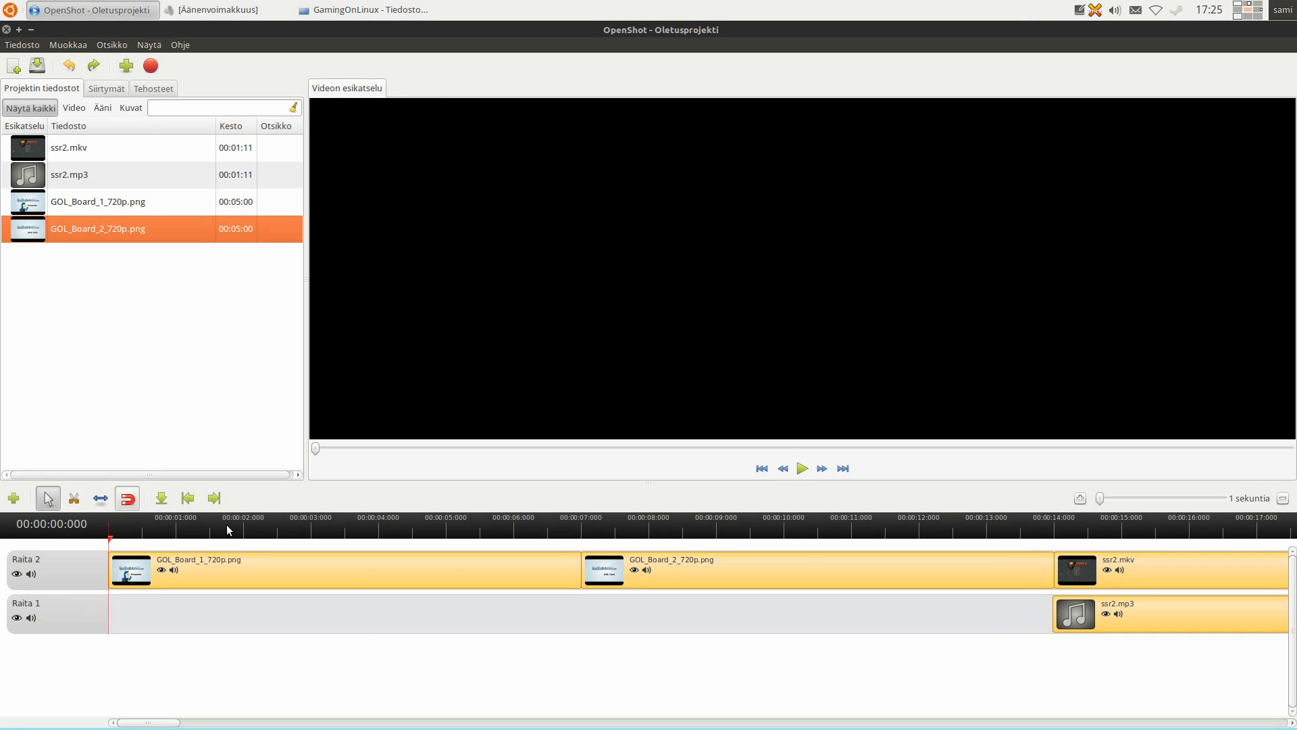
left_click(128, 535)
left_click_drag(128, 538, 364, 529)
left_click(803, 468)
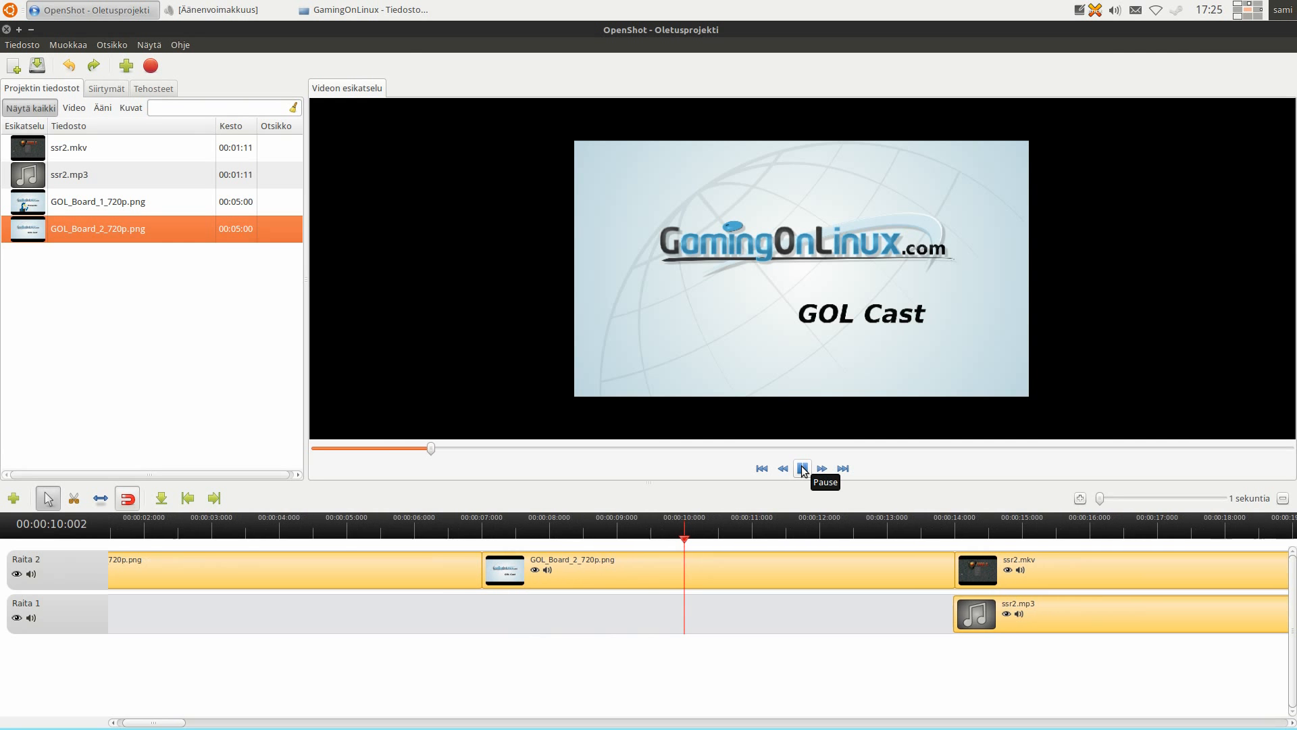
left_click(802, 468)
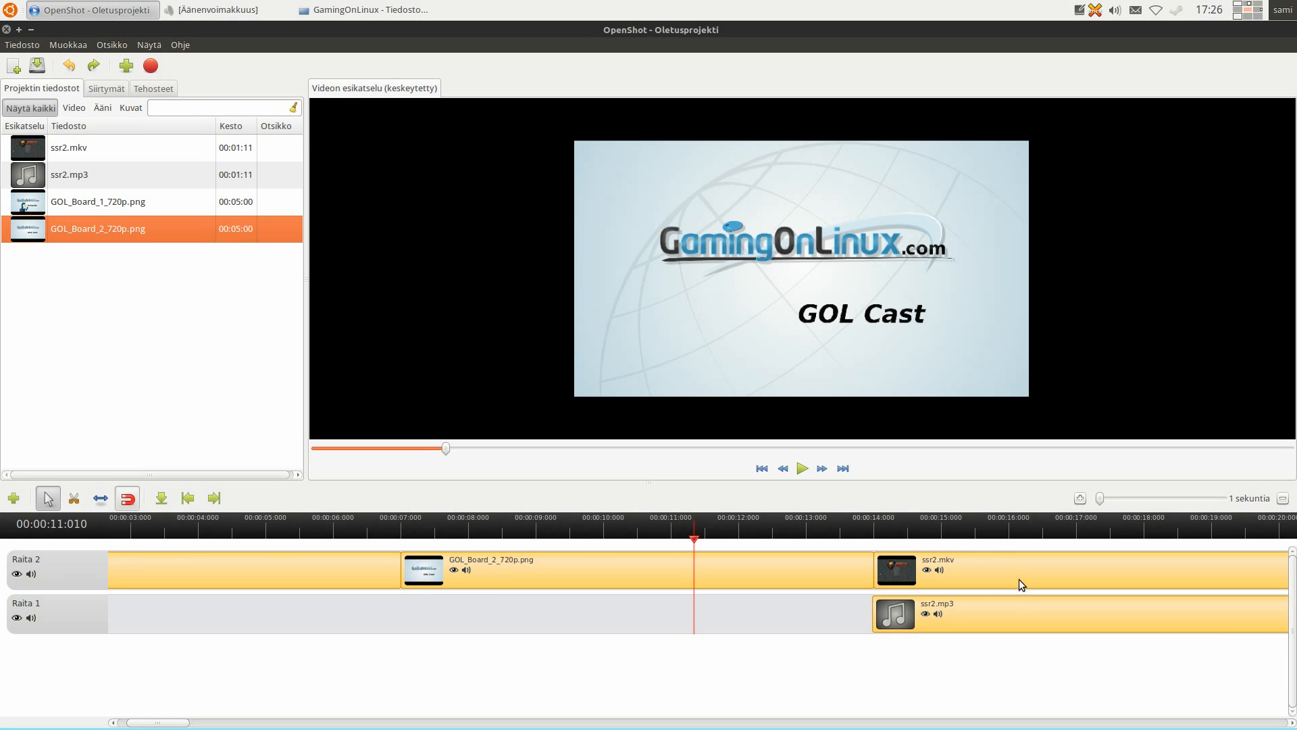
Apply the slow fade in and out, Häivytys sisään ja ulos (Hidas), to the ssr2.mkv clip on Raita 2.
right_click(1016, 571)
mouse_move(1109, 359)
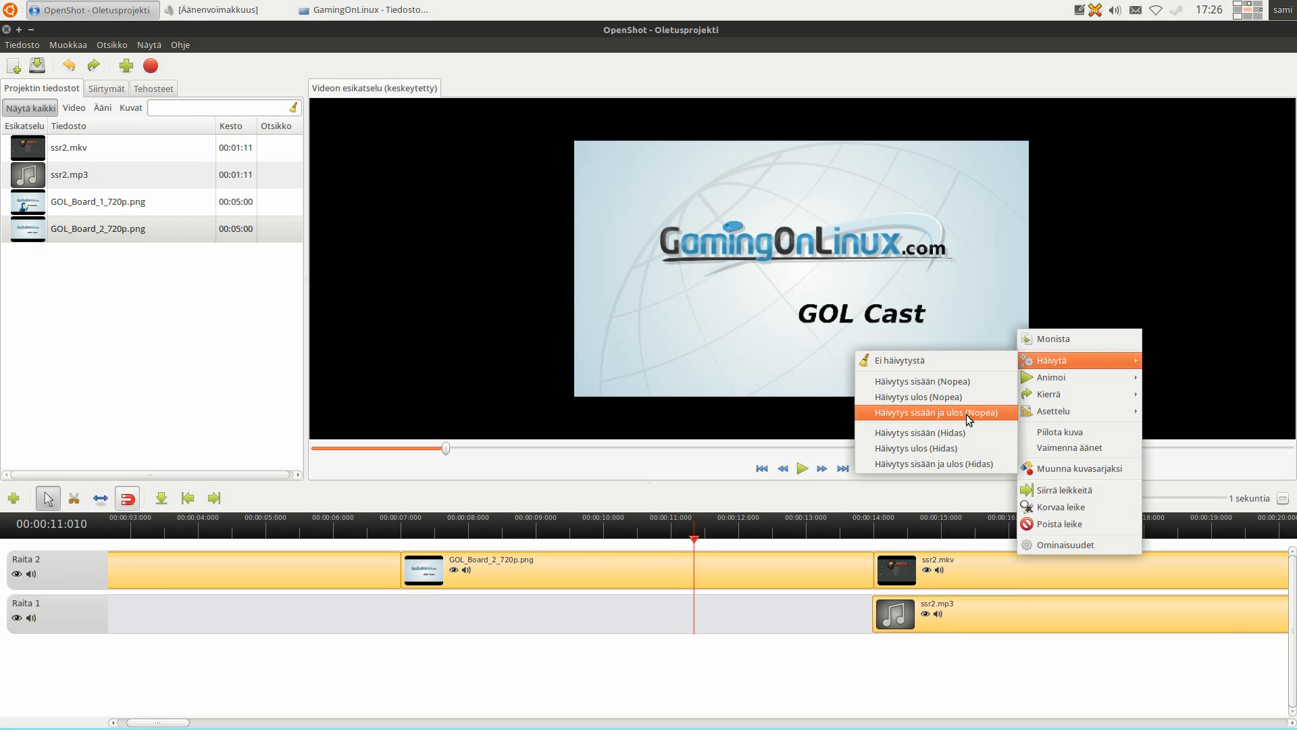
left_click(967, 463)
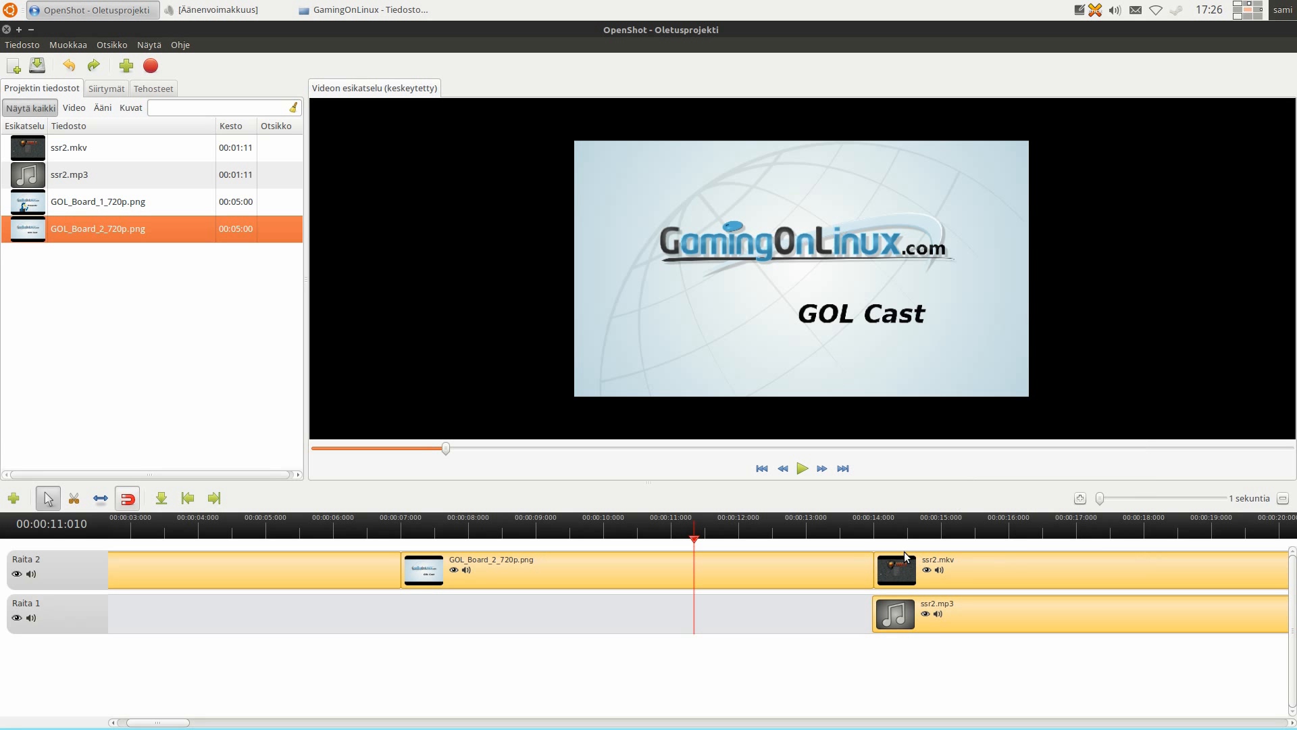
Play the start of ssr2.mkv to check its fade-in, and mute the audio of the ssr2.mp3 and ssr2.mkv clips.
mouse_move(853, 537)
left_mouse_down()
mouse_move(610, 537)
mouse_move(881, 539)
mouse_move(845, 538)
left_mouse_up()
left_click(802, 469)
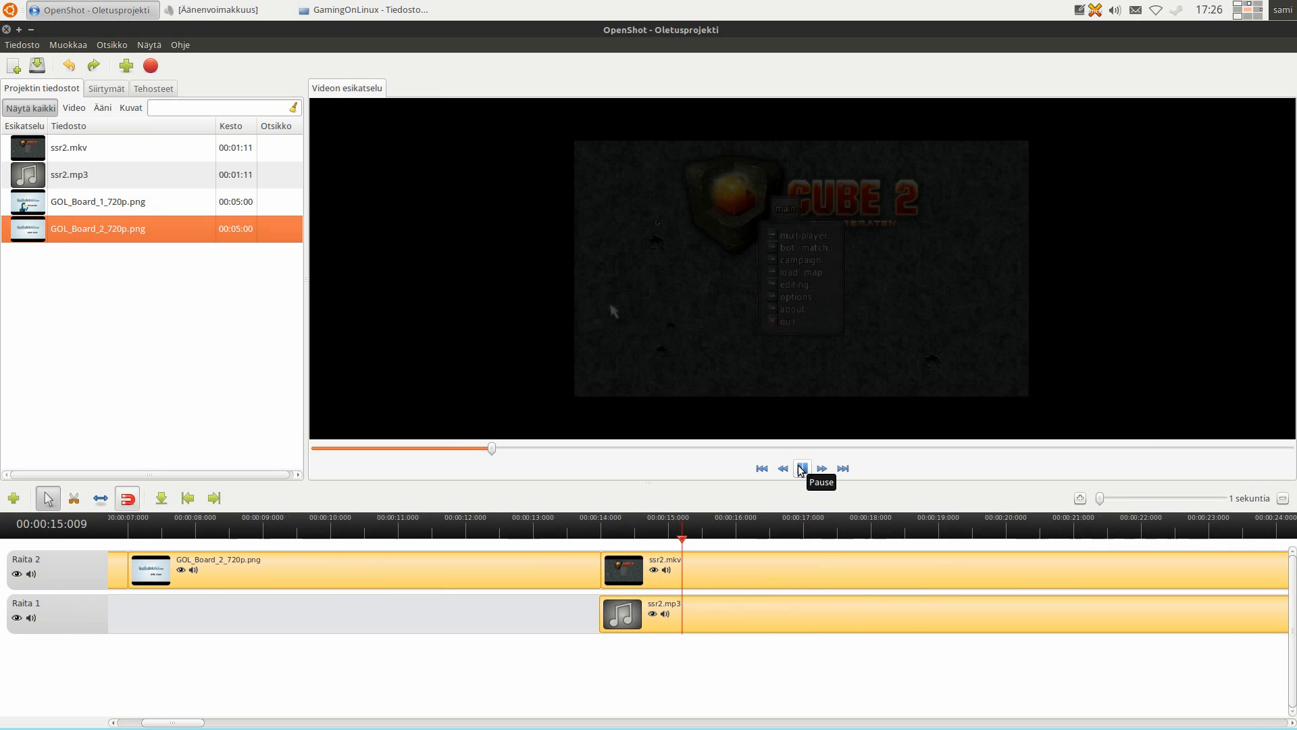
left_click(802, 468)
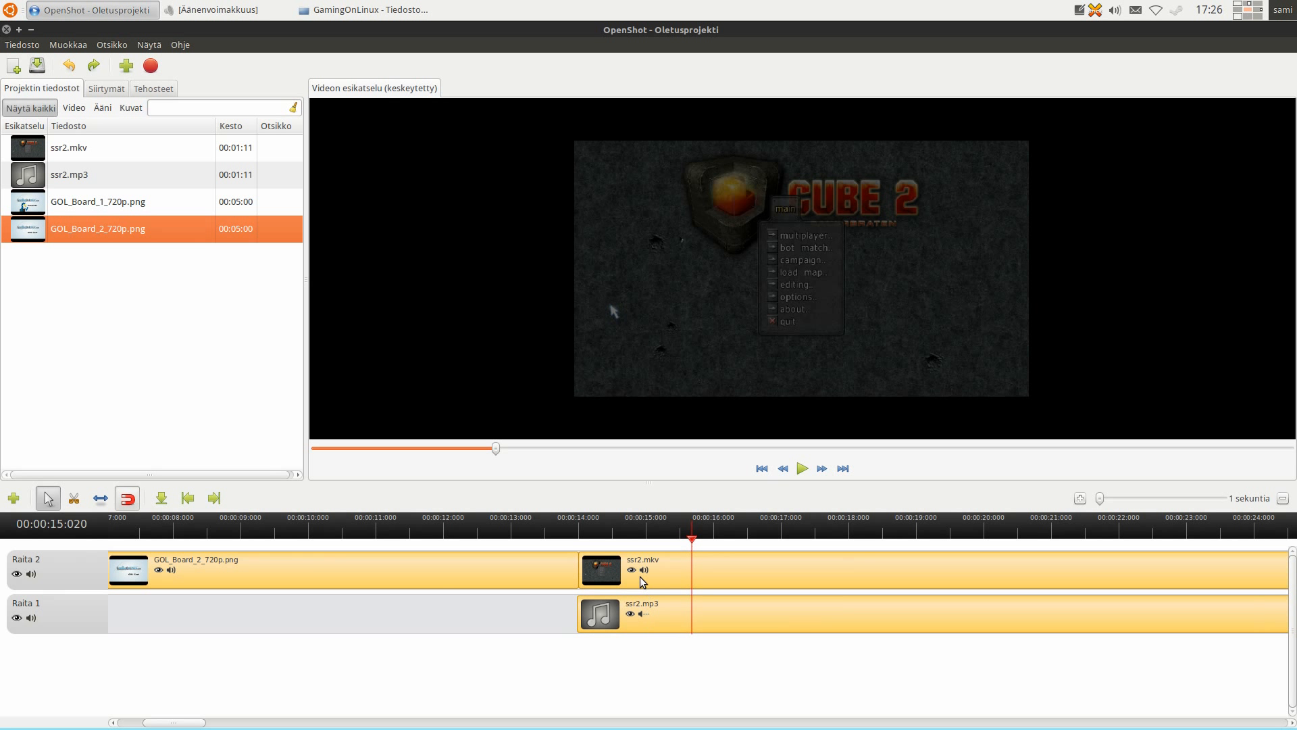
left_click(590, 524)
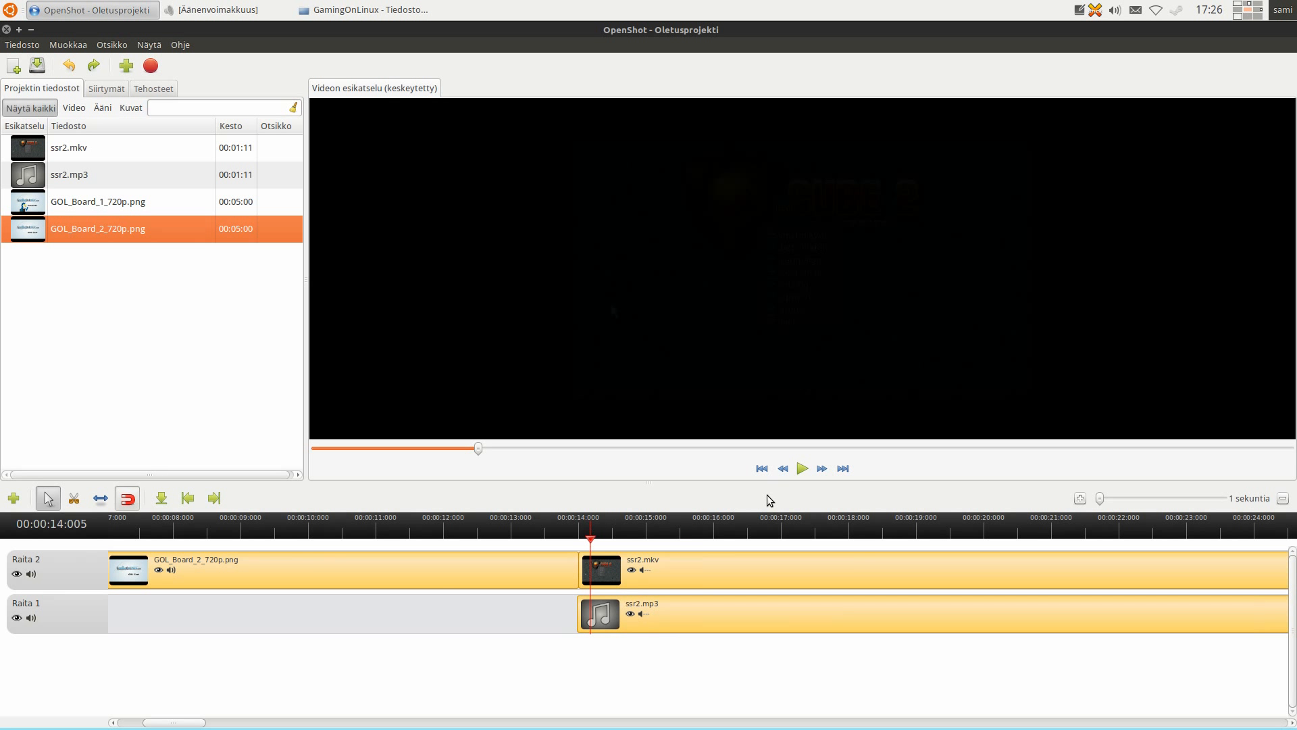
Scrub through the intro images and the gameplay footage up to about 0:21 to check the fades and transitions.
left_click(586, 537)
left_click_drag(587, 537, 1101, 532)
left_click_drag(194, 722, 404, 722)
left_click(770, 530)
left_click_drag(773, 527, 535, 537)
left_click(762, 469)
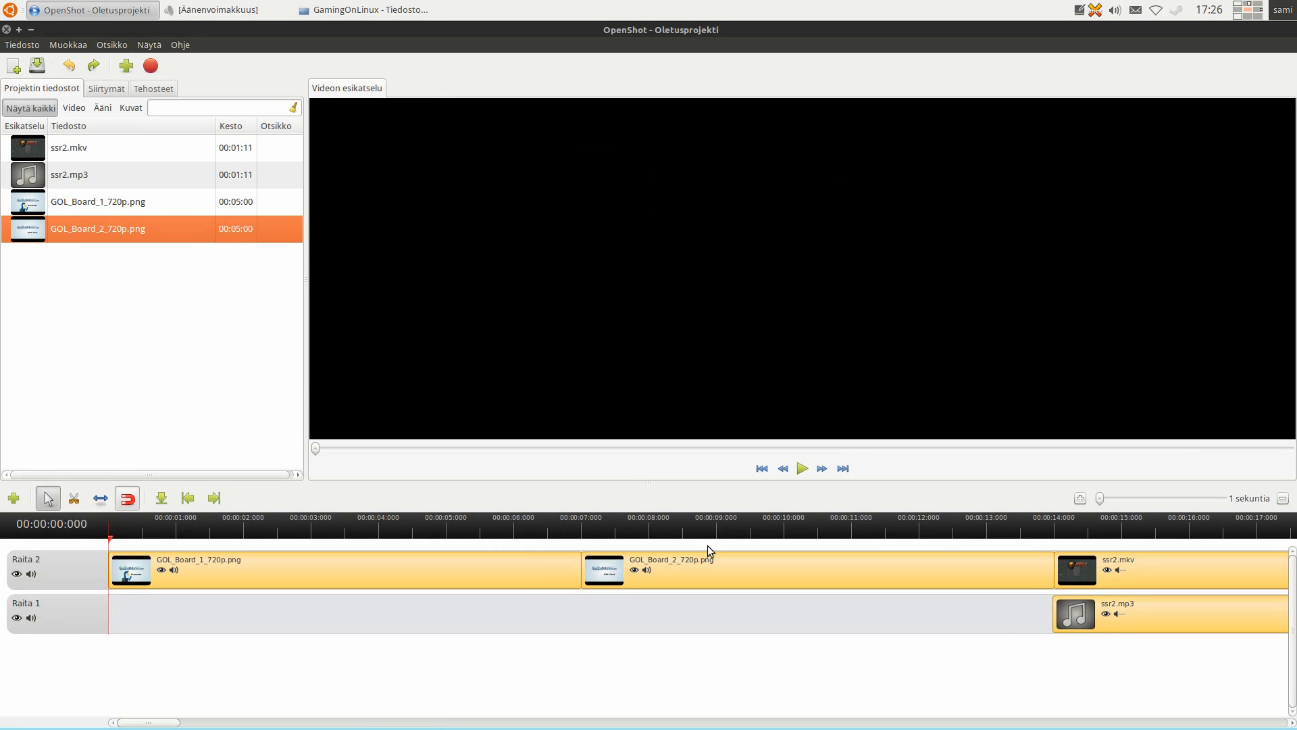
left_click(844, 522)
left_click(1061, 530)
left_click_drag(1069, 537, 1181, 537)
left_click(187, 720)
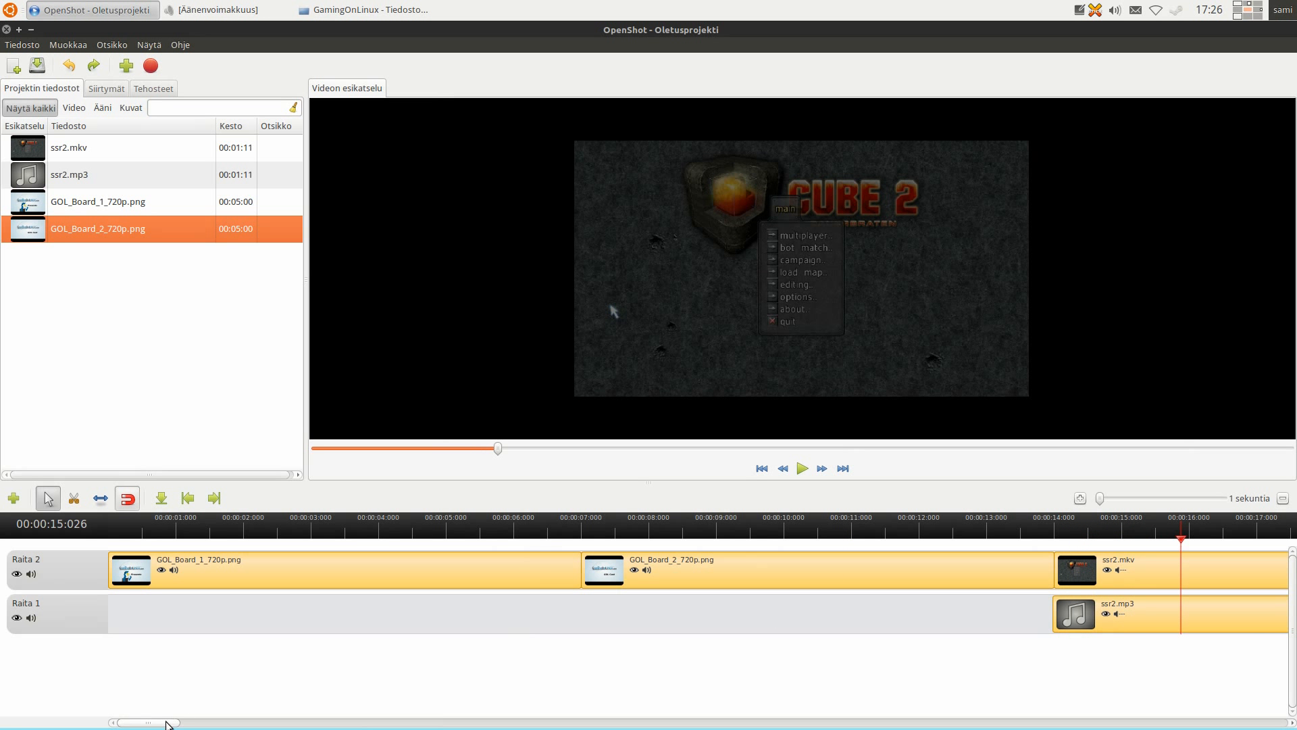
left_click_drag(241, 535, 530, 534)
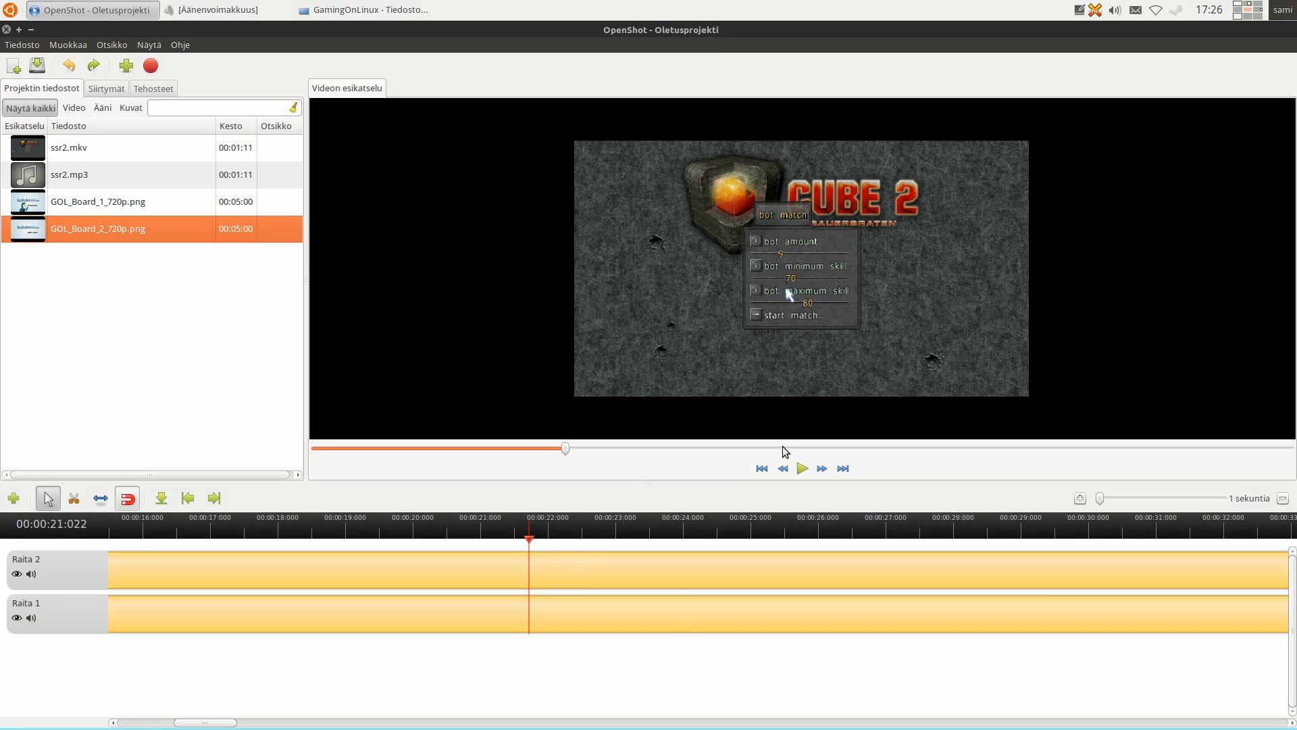
Return the playhead to the start of the timeline and close the GamingOnLinux file manager window.
left_click(762, 469)
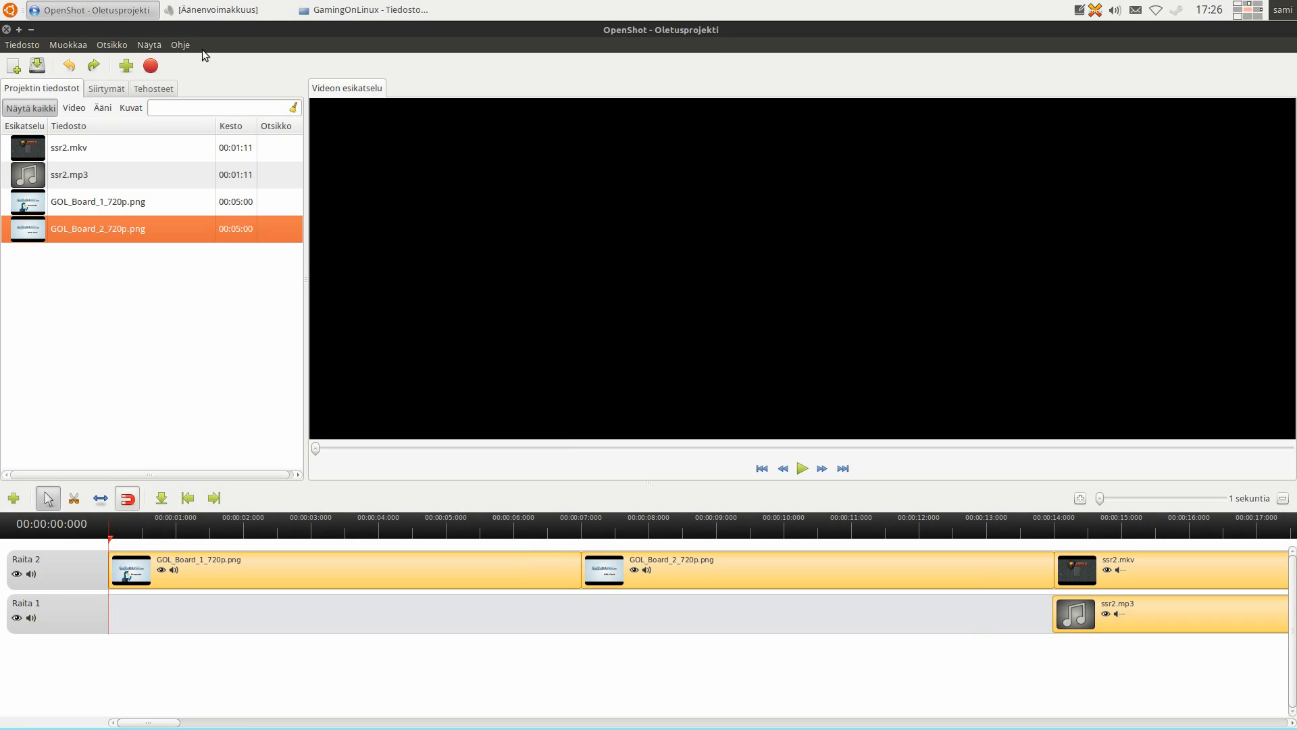
left_click(321, 8)
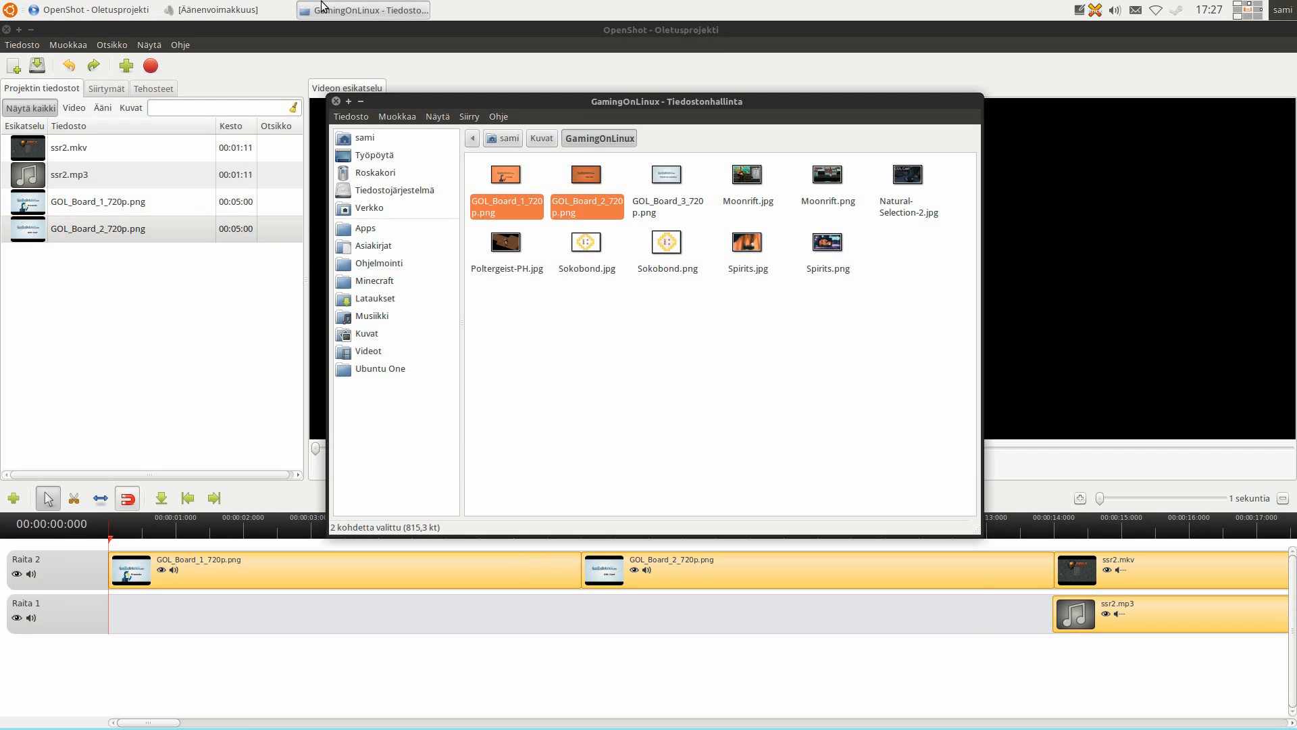
left_click(336, 101)
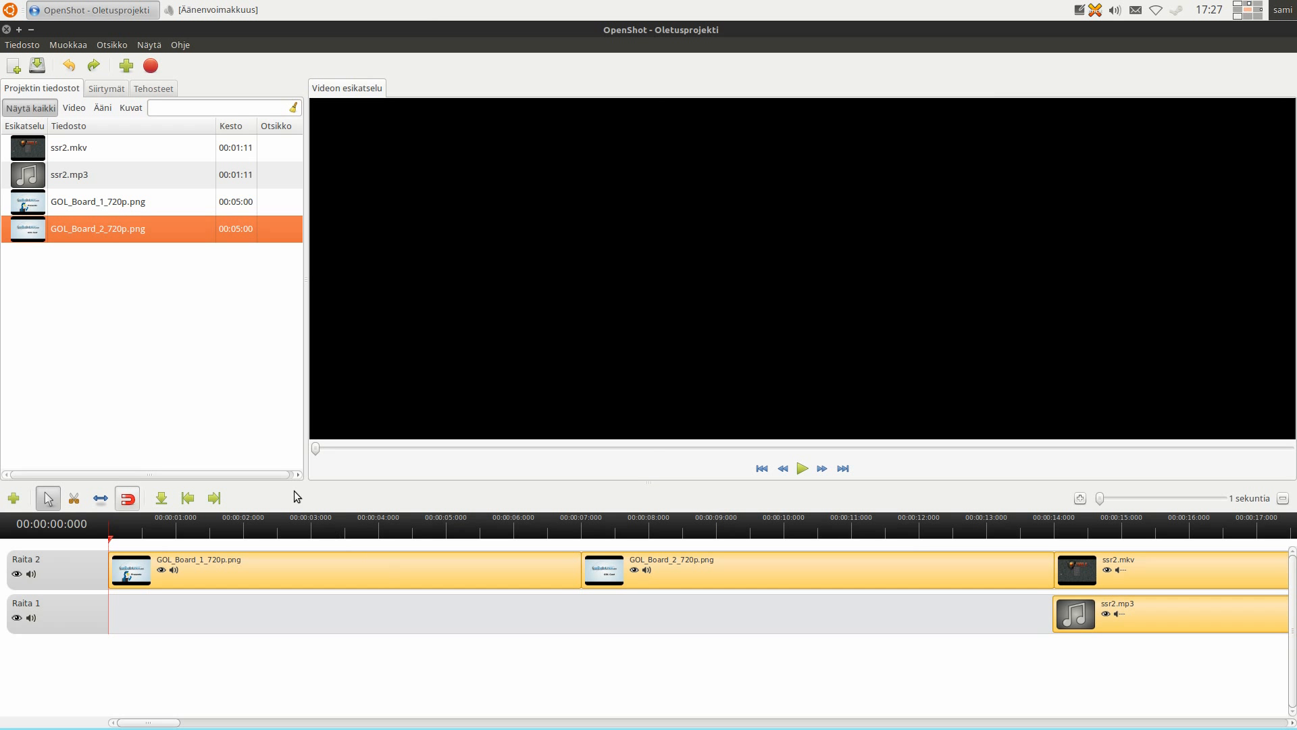
Start a video export named temp with the Videot folder as its destination.
left_click(153, 59)
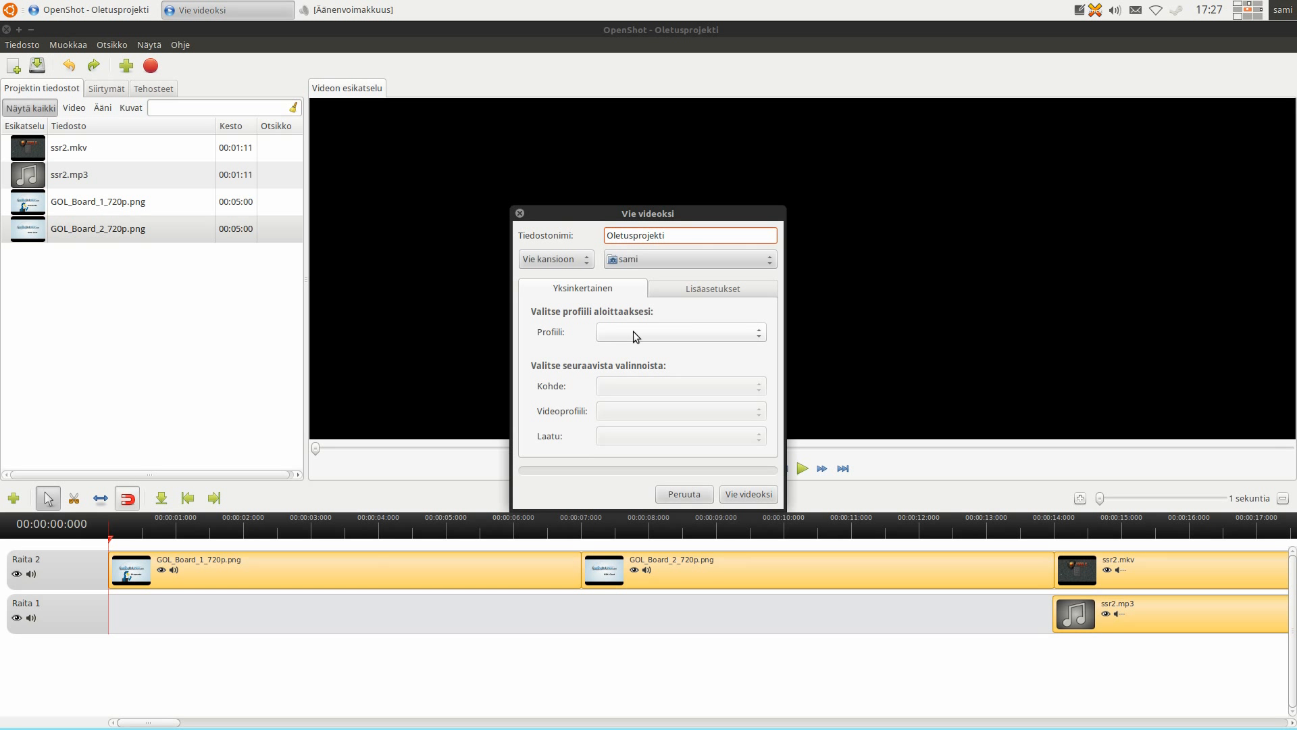
left_click(627, 268)
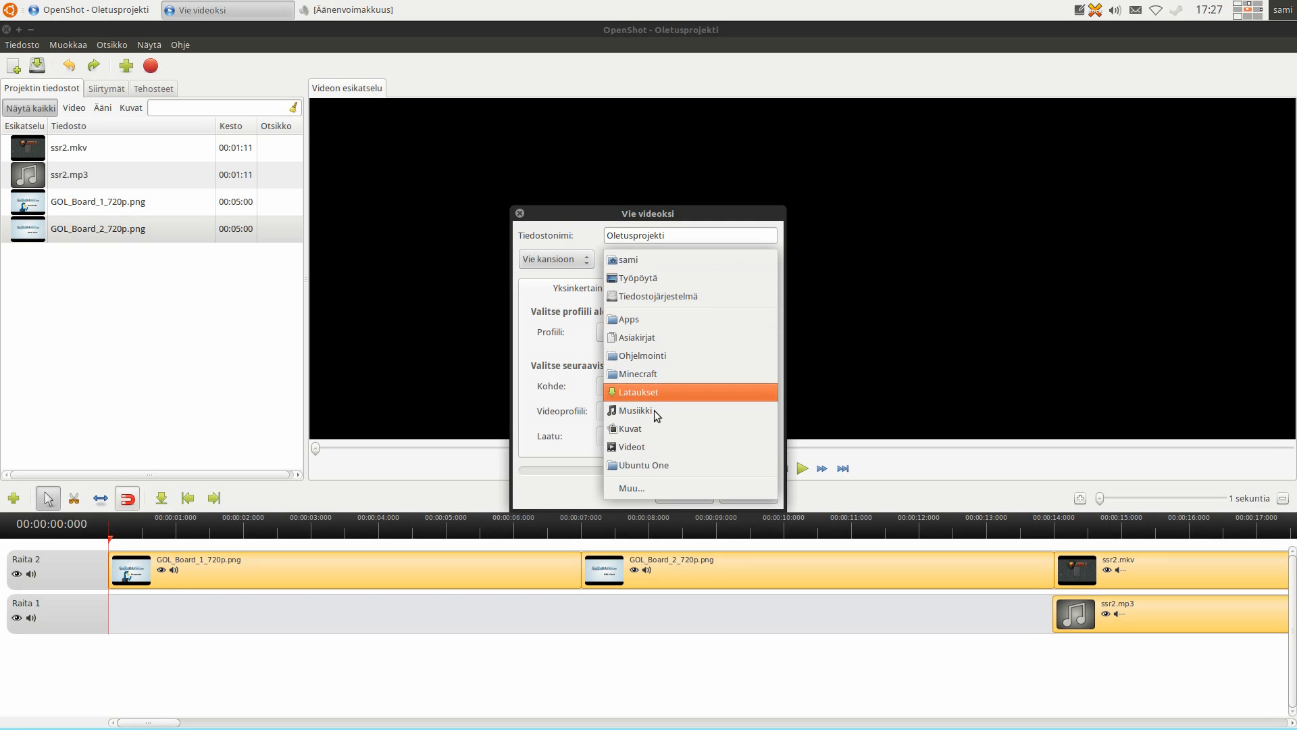
left_click(651, 441)
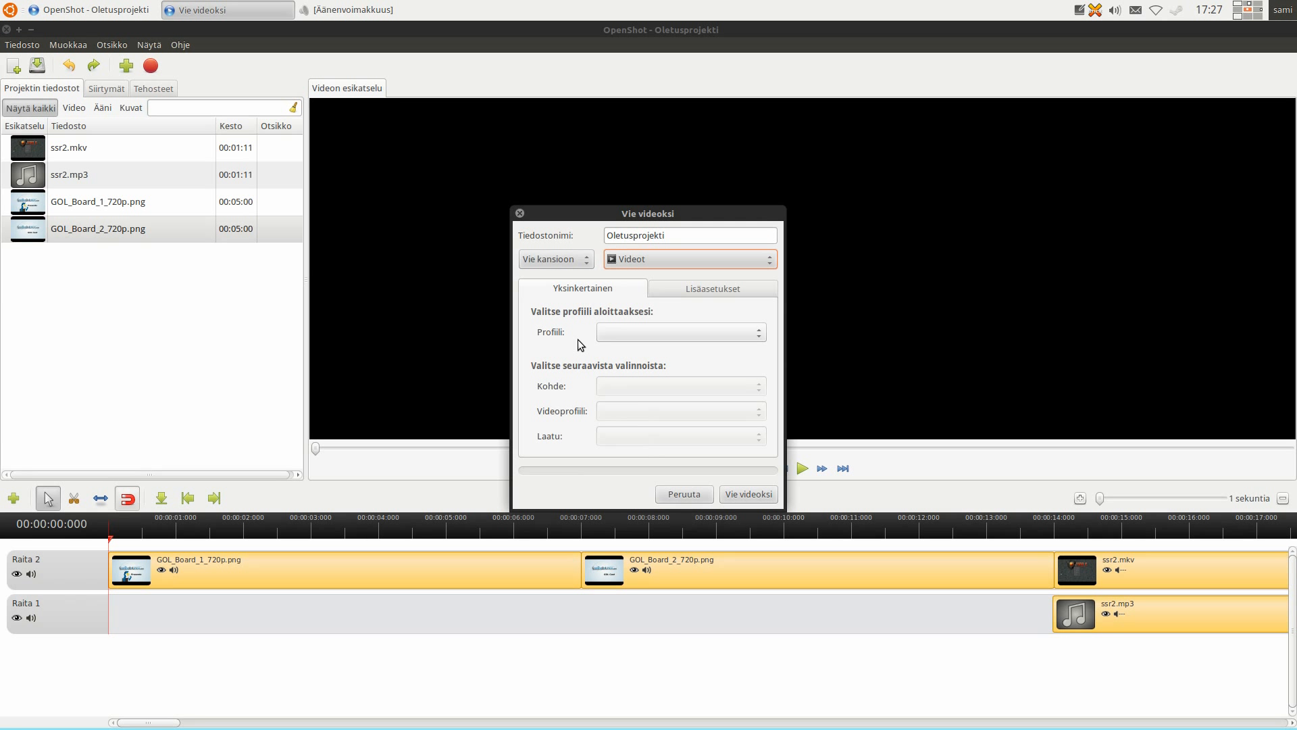
double_click(710, 238)
type("temp")
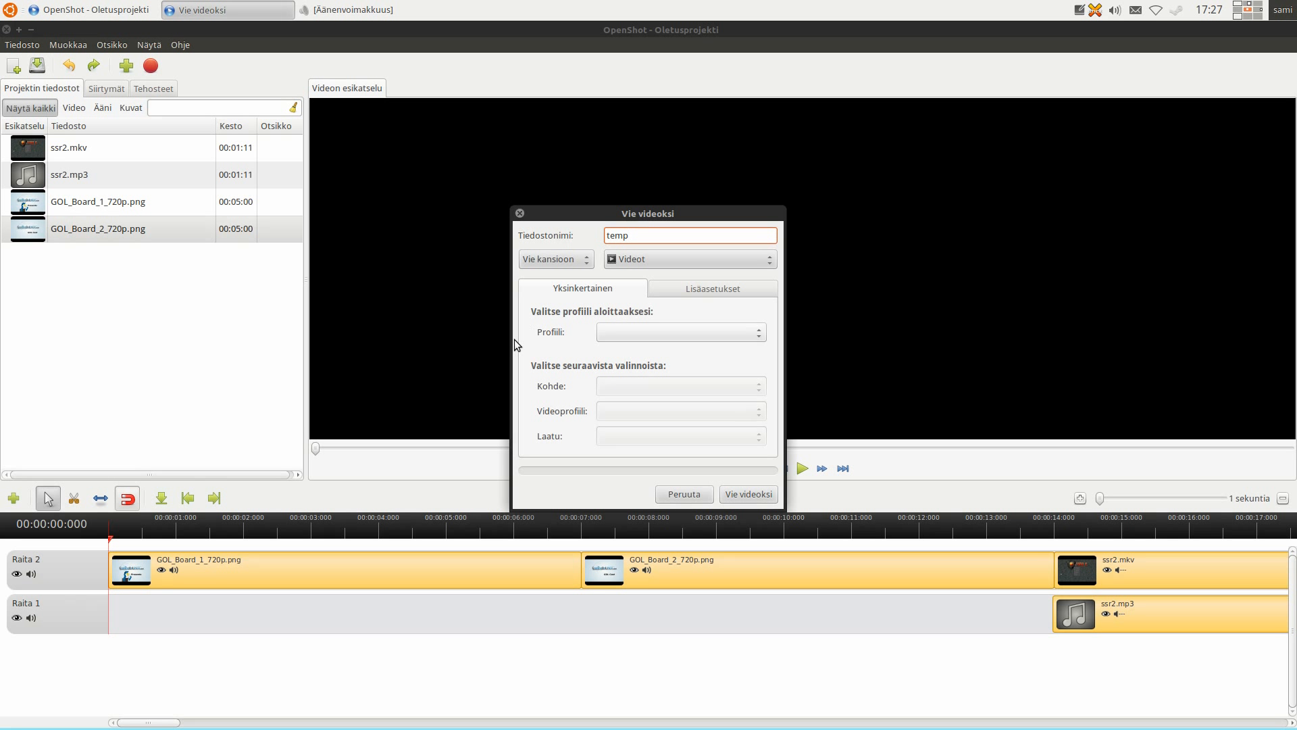
Set the export profile to Internet, the target to YouTube-HD and the quality to Matala.
left_click(627, 332)
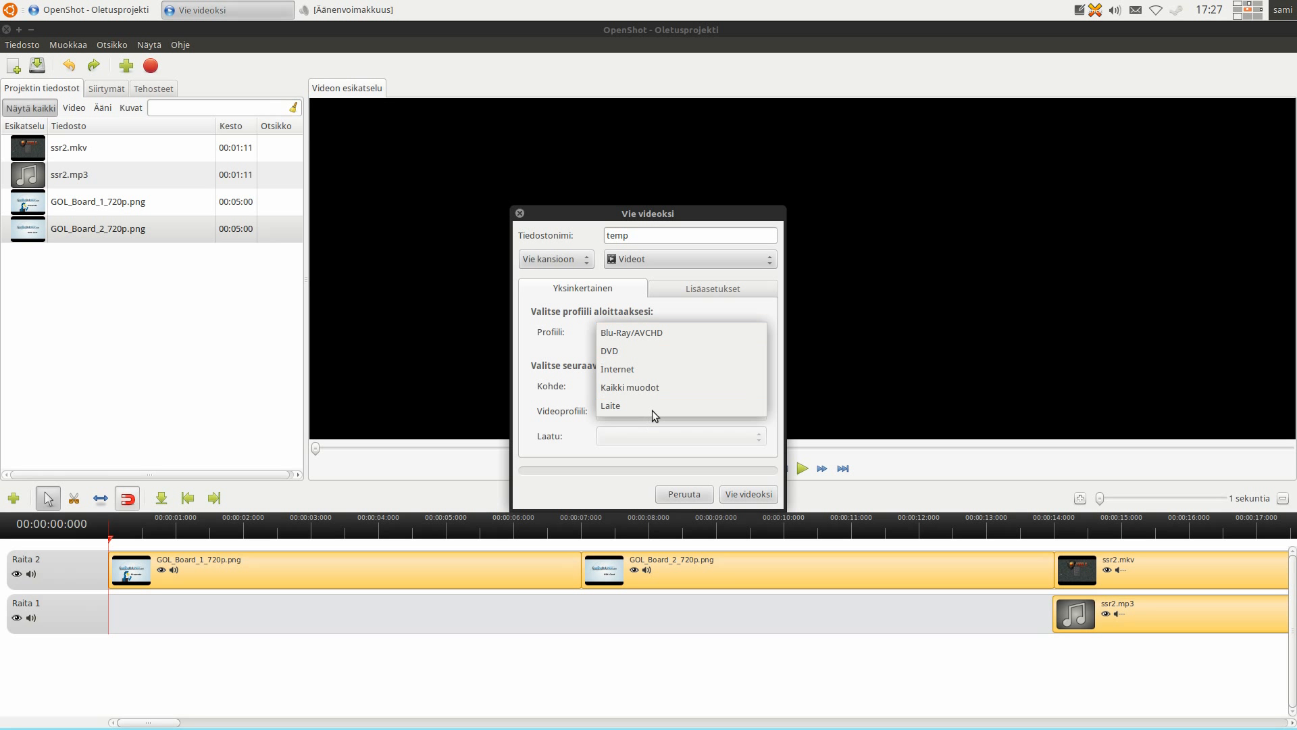
left_click(654, 368)
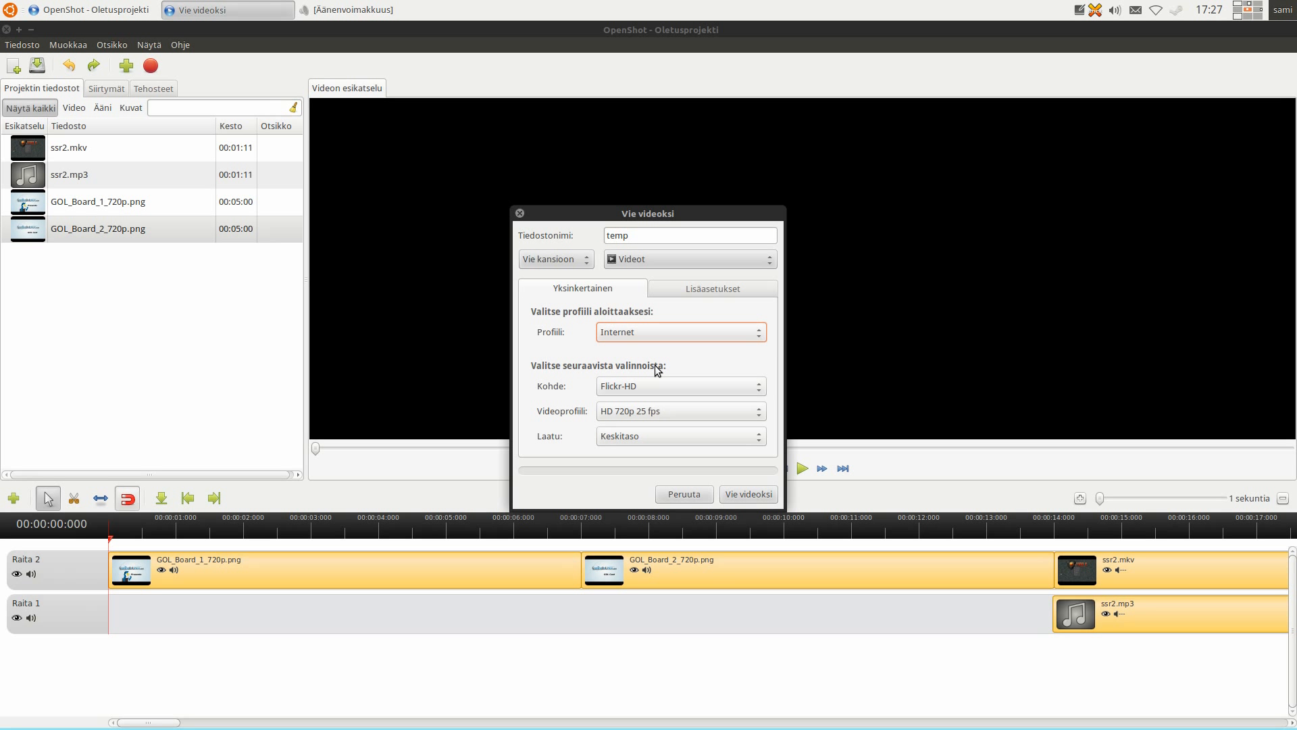
left_click(690, 383)
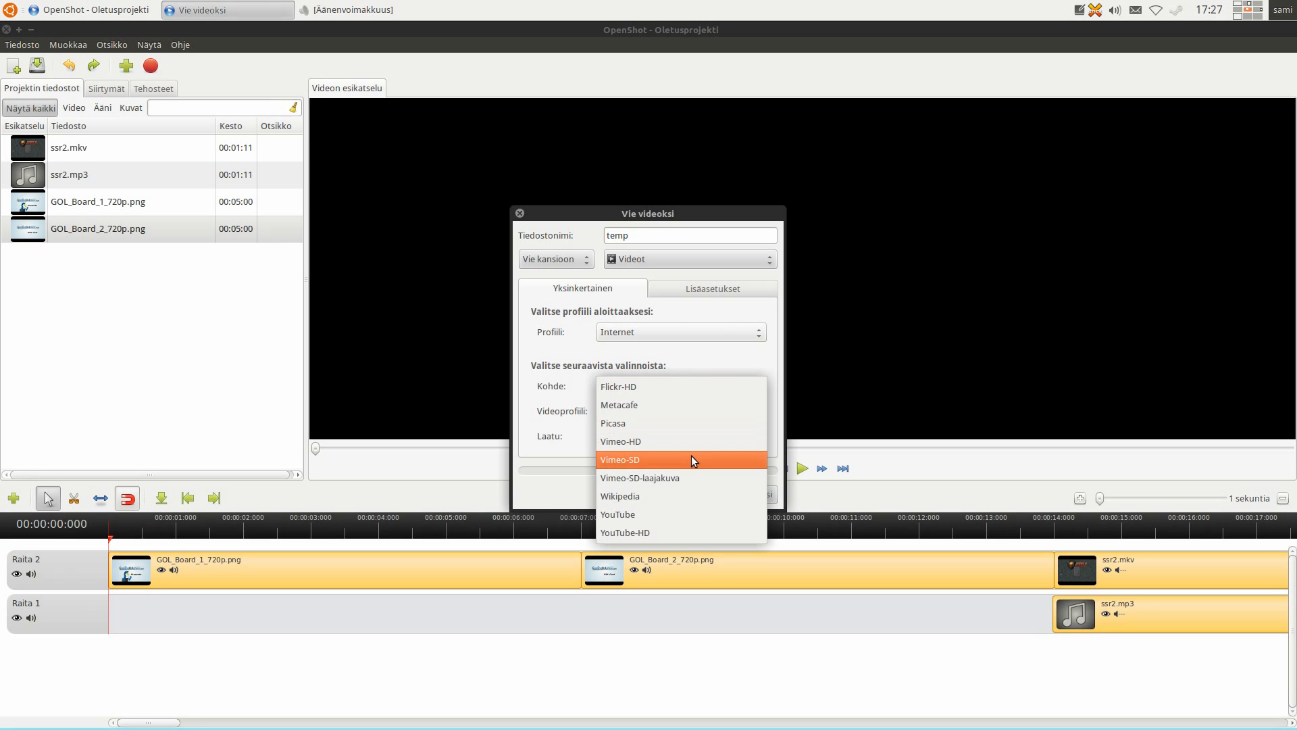
left_click(691, 531)
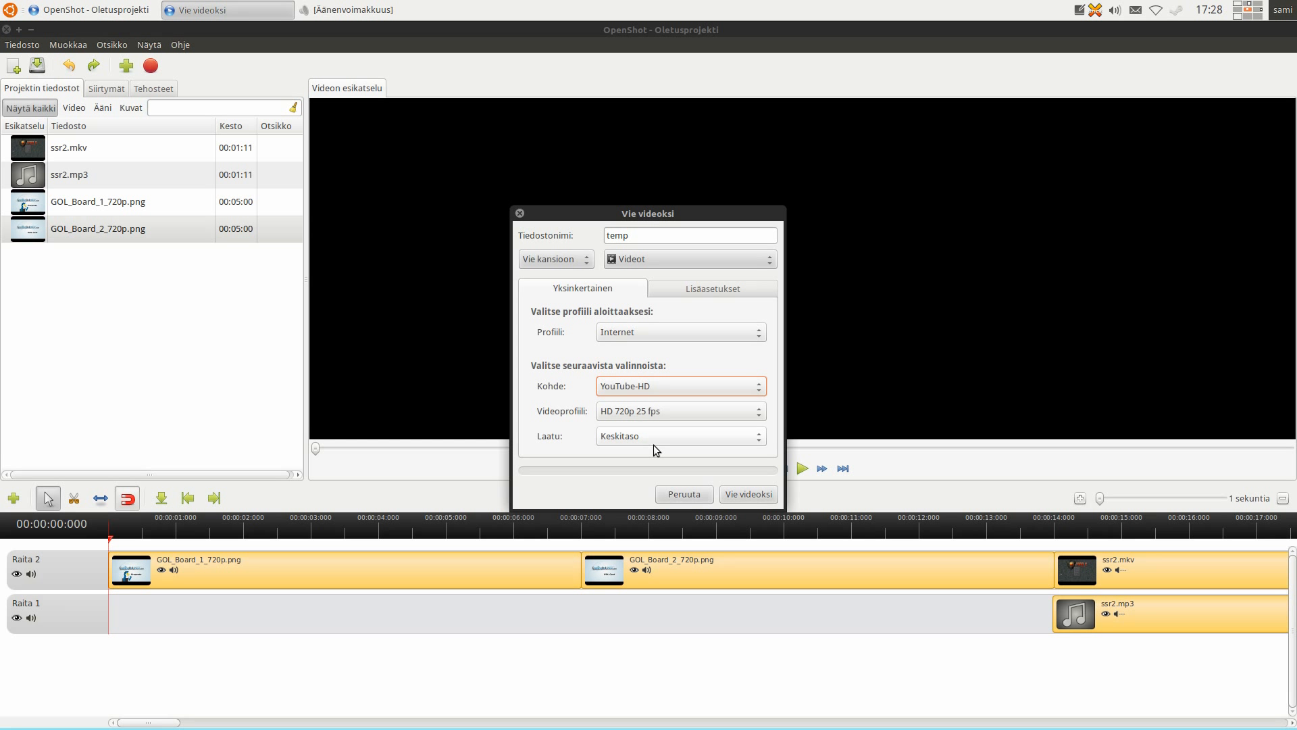
left_click(634, 439)
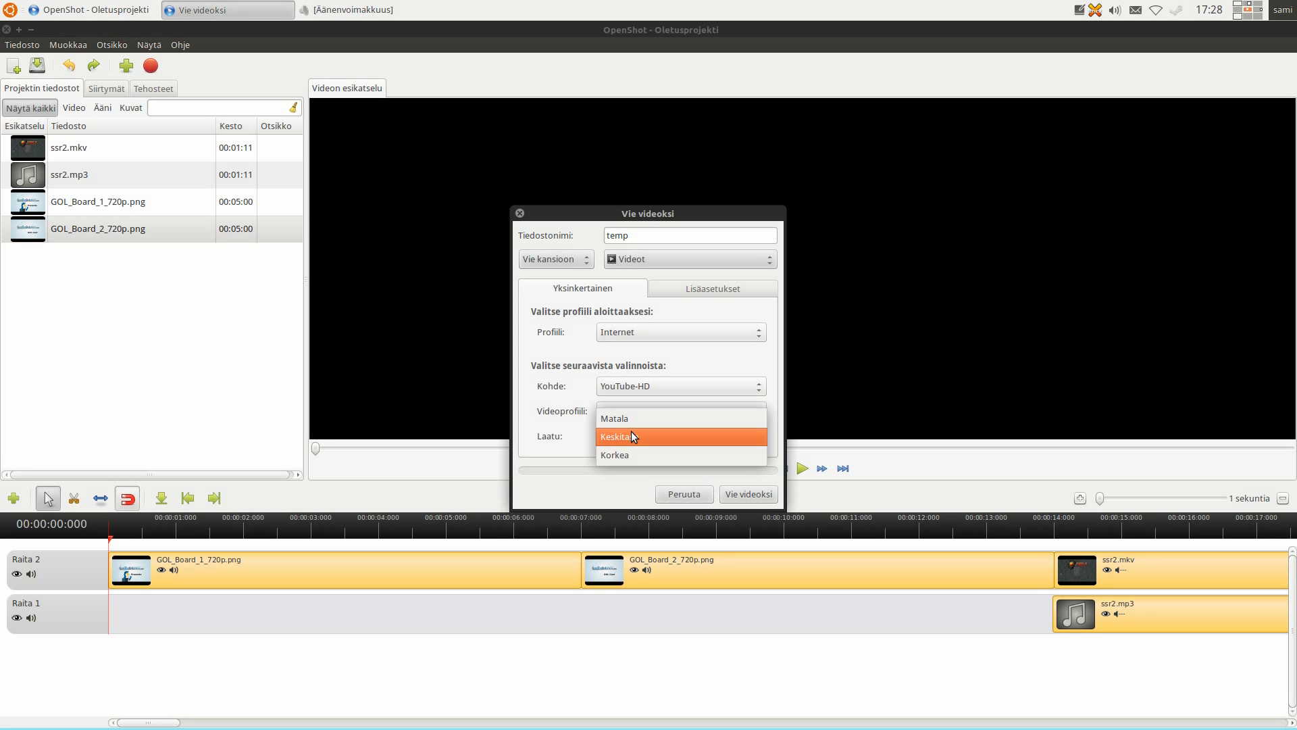
left_click(635, 414)
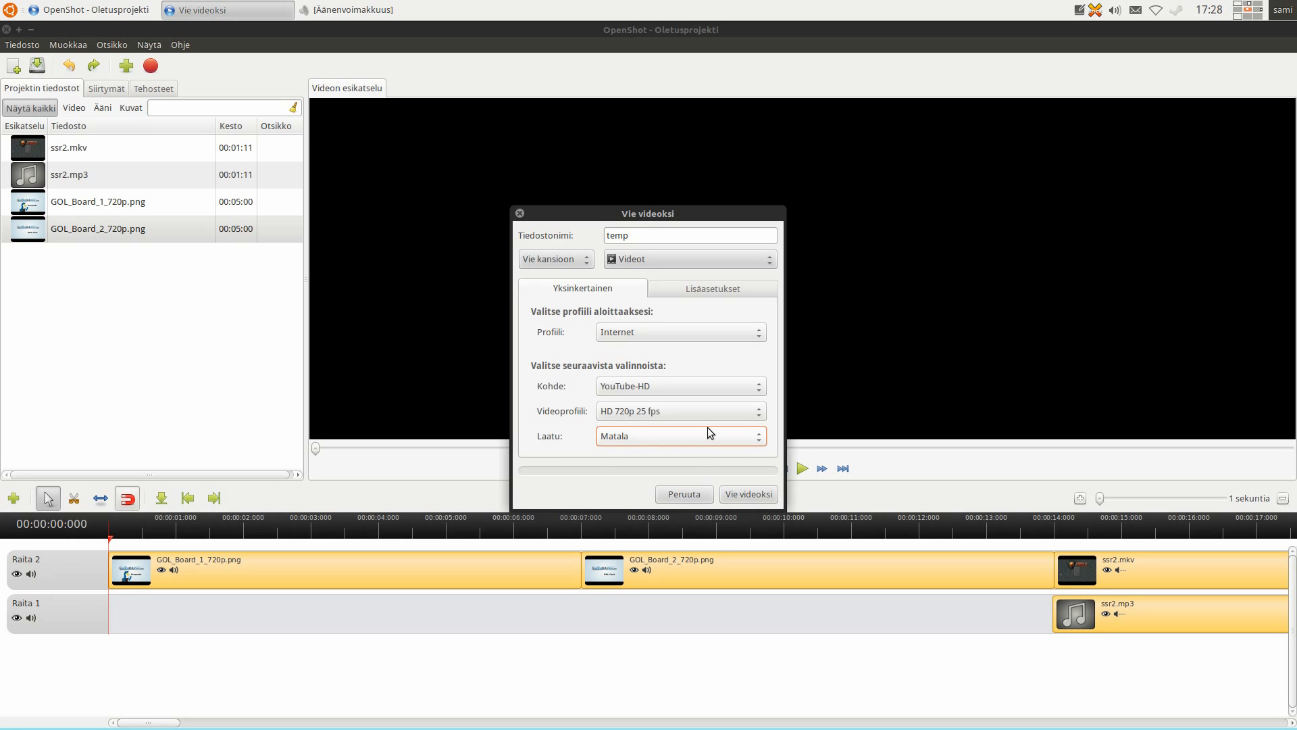
Review the export's advanced video settings and select the 2 Mb/s bitrate, returning to the simple settings.
left_click(733, 289)
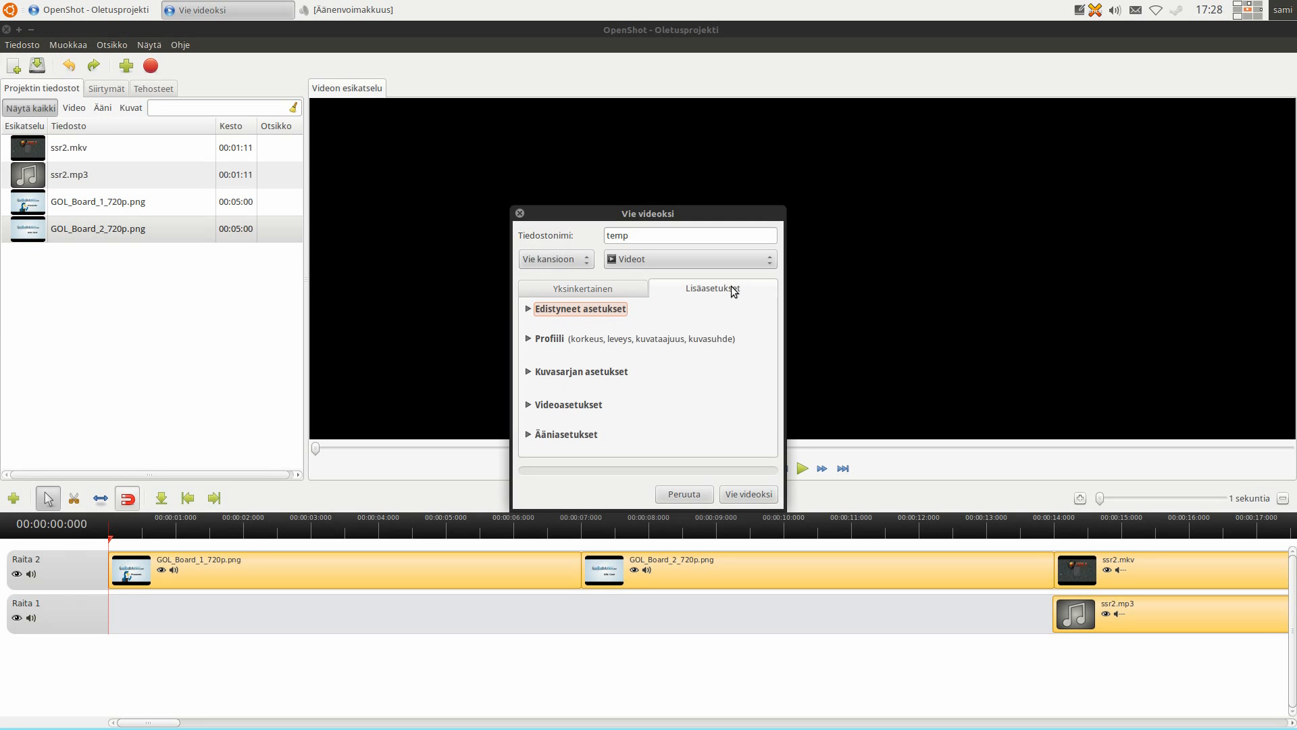
left_click(526, 404)
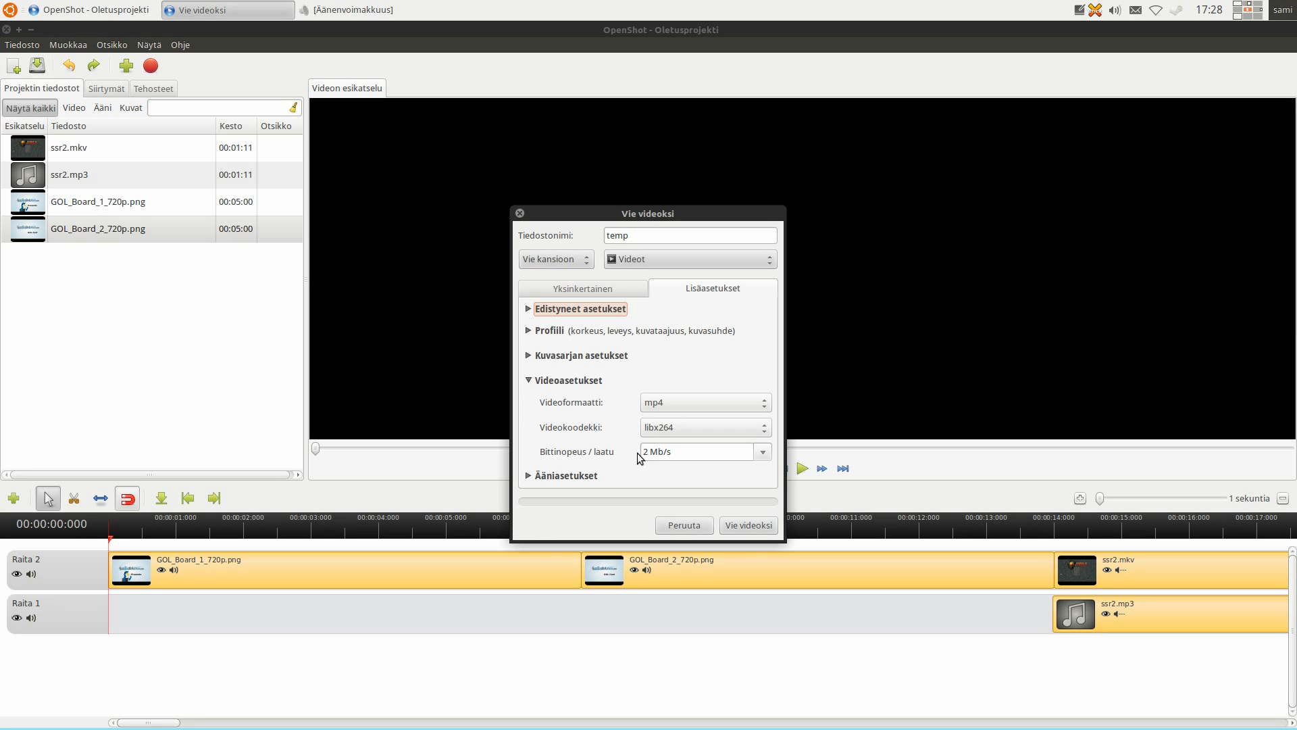
left_click(708, 452)
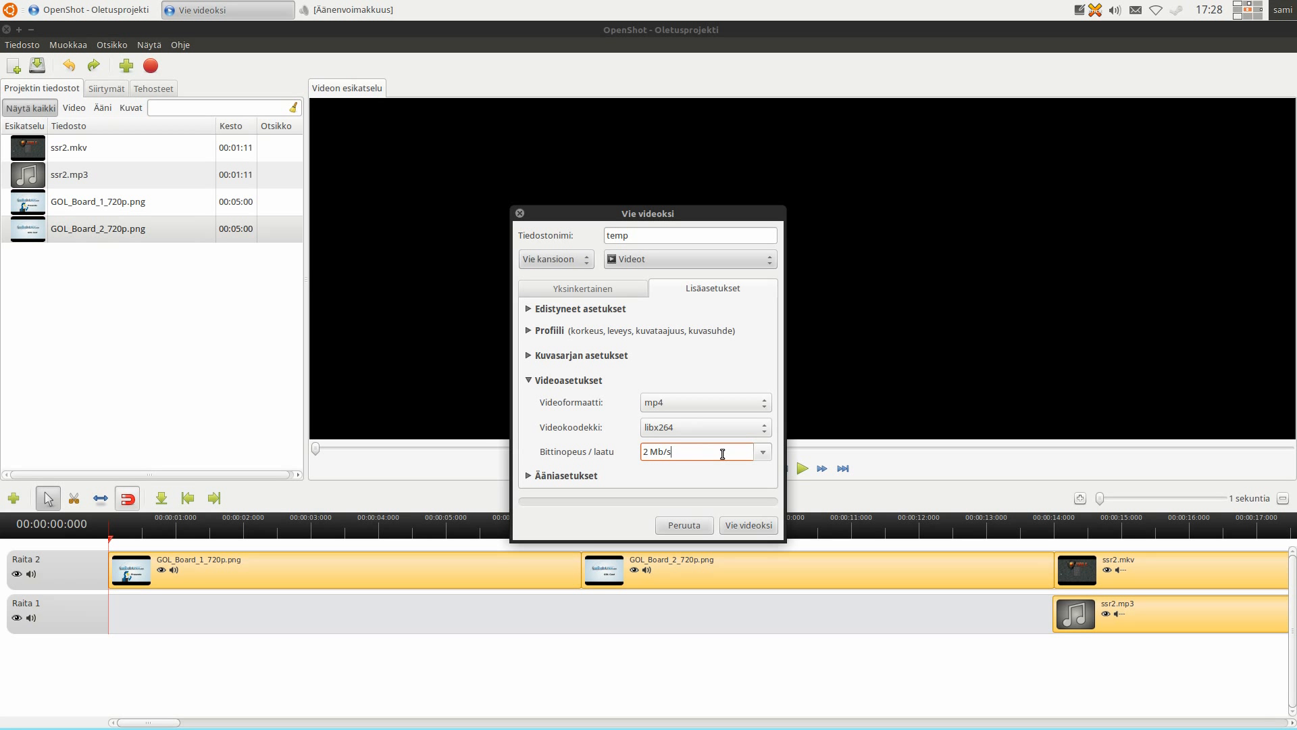
left_click(760, 451)
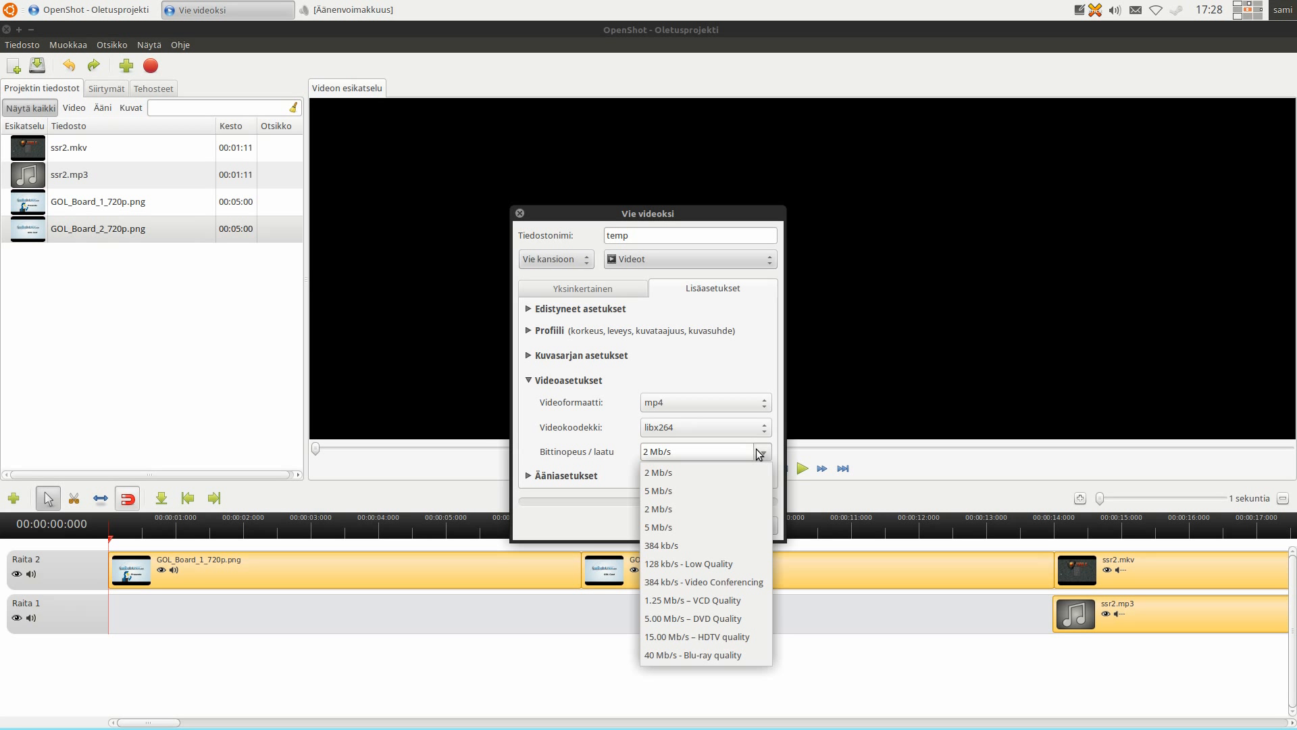
left_click(728, 473)
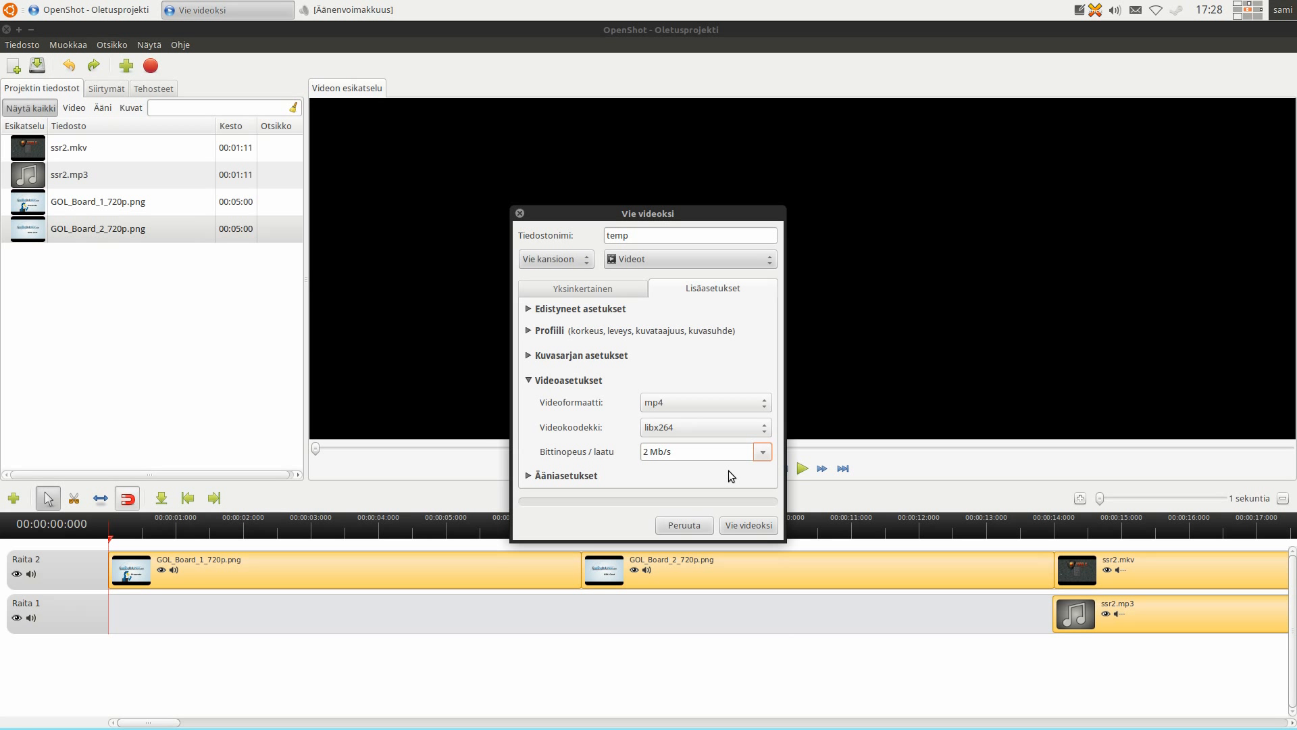
left_click(710, 450)
left_click(608, 291)
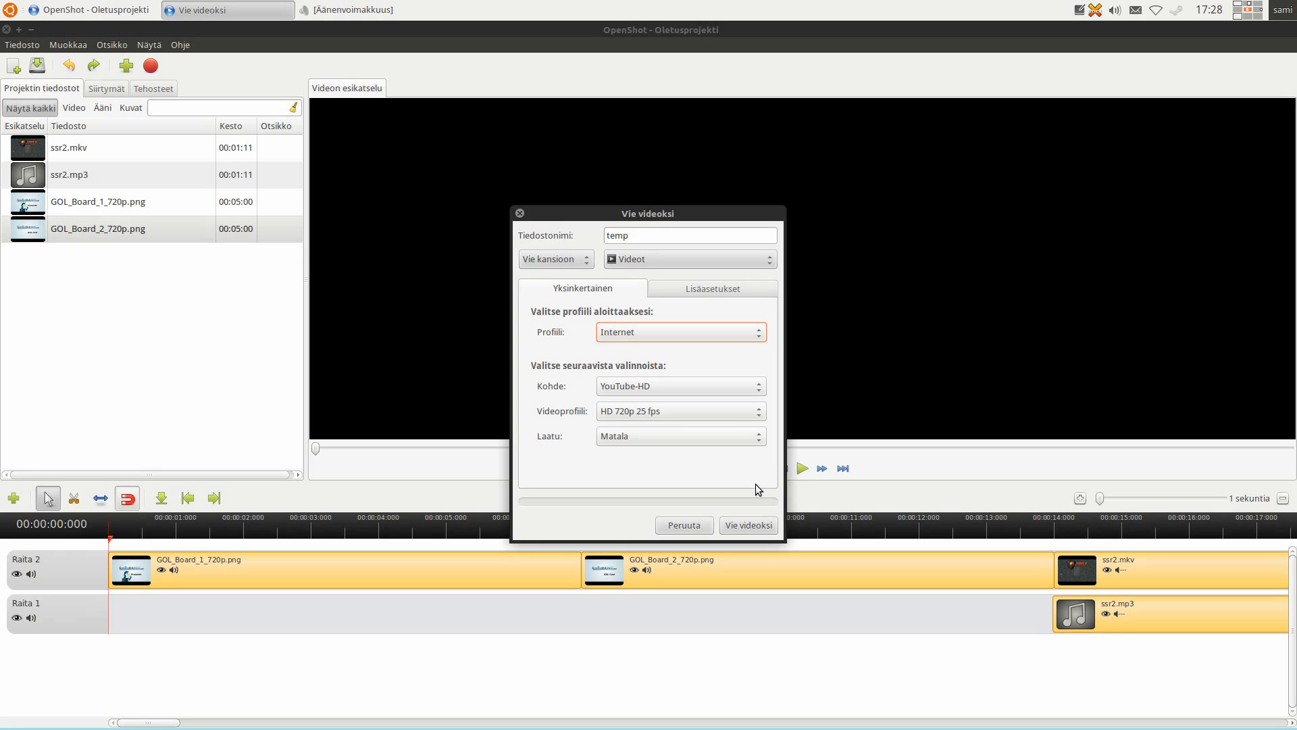
Try Keskitaso quality and the HD 720p 29.97 fps video profile, and restore HD 720p 25 fps and Matala.
left_click(609, 436)
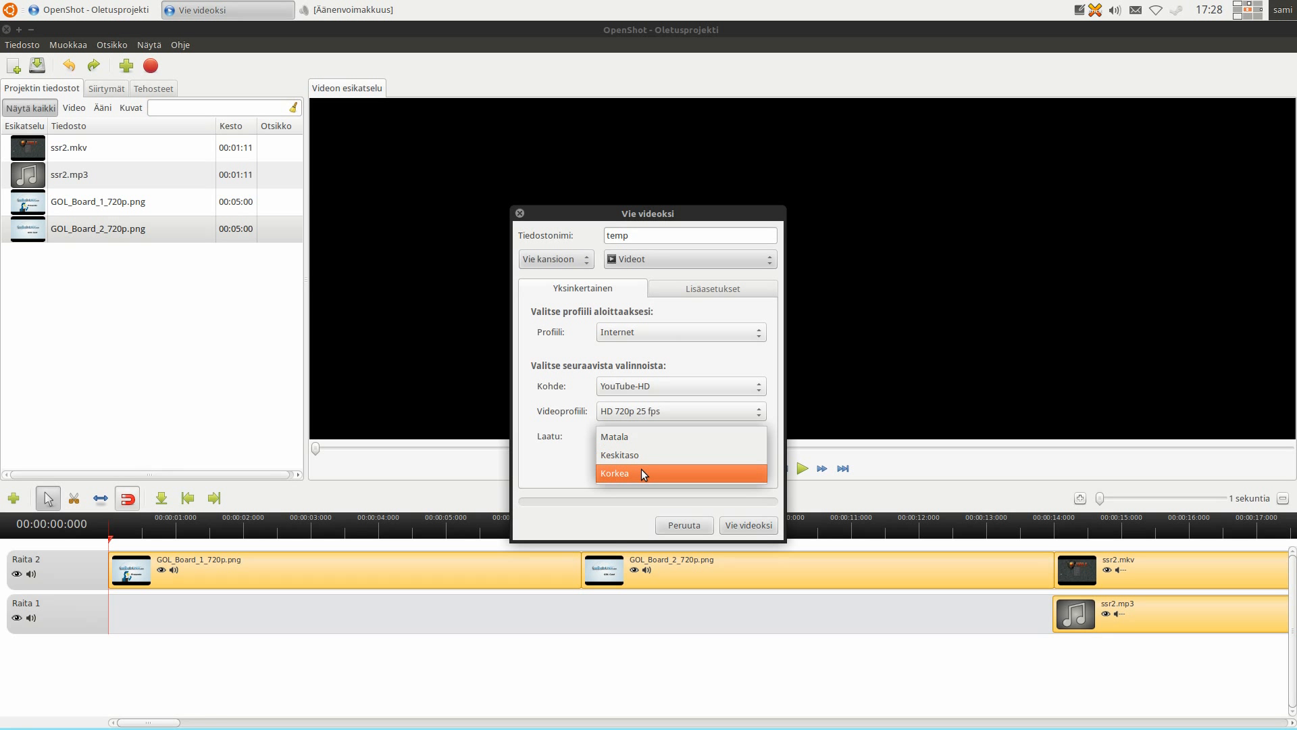
left_click(649, 454)
left_click(684, 413)
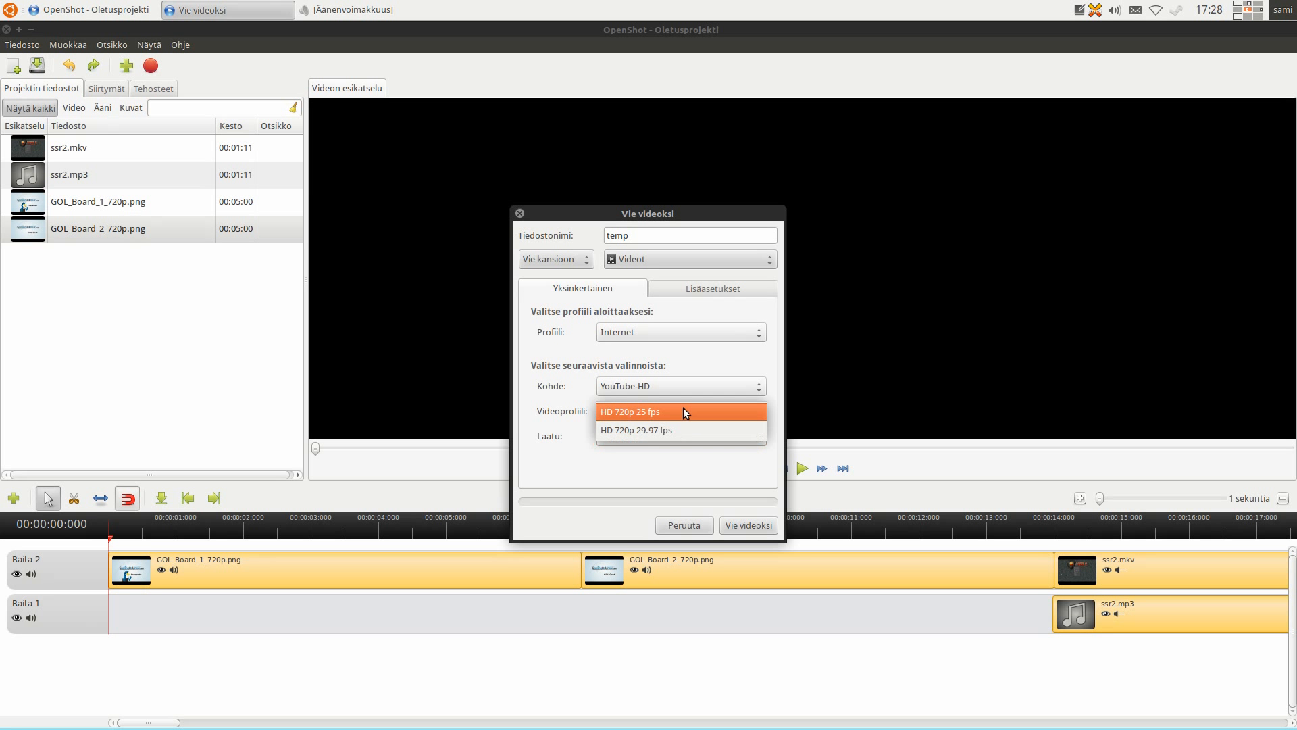
left_click(673, 431)
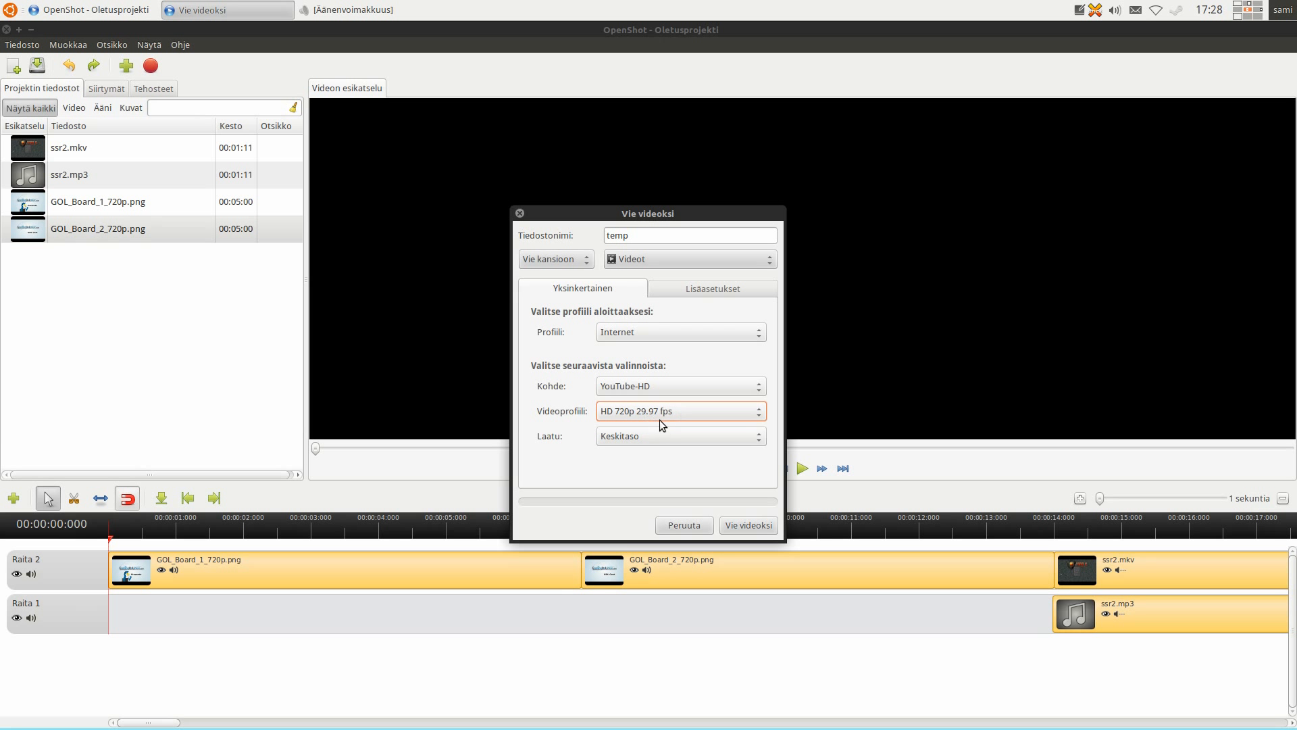
left_click(659, 411)
left_click(674, 396)
left_click(679, 437)
left_click(674, 423)
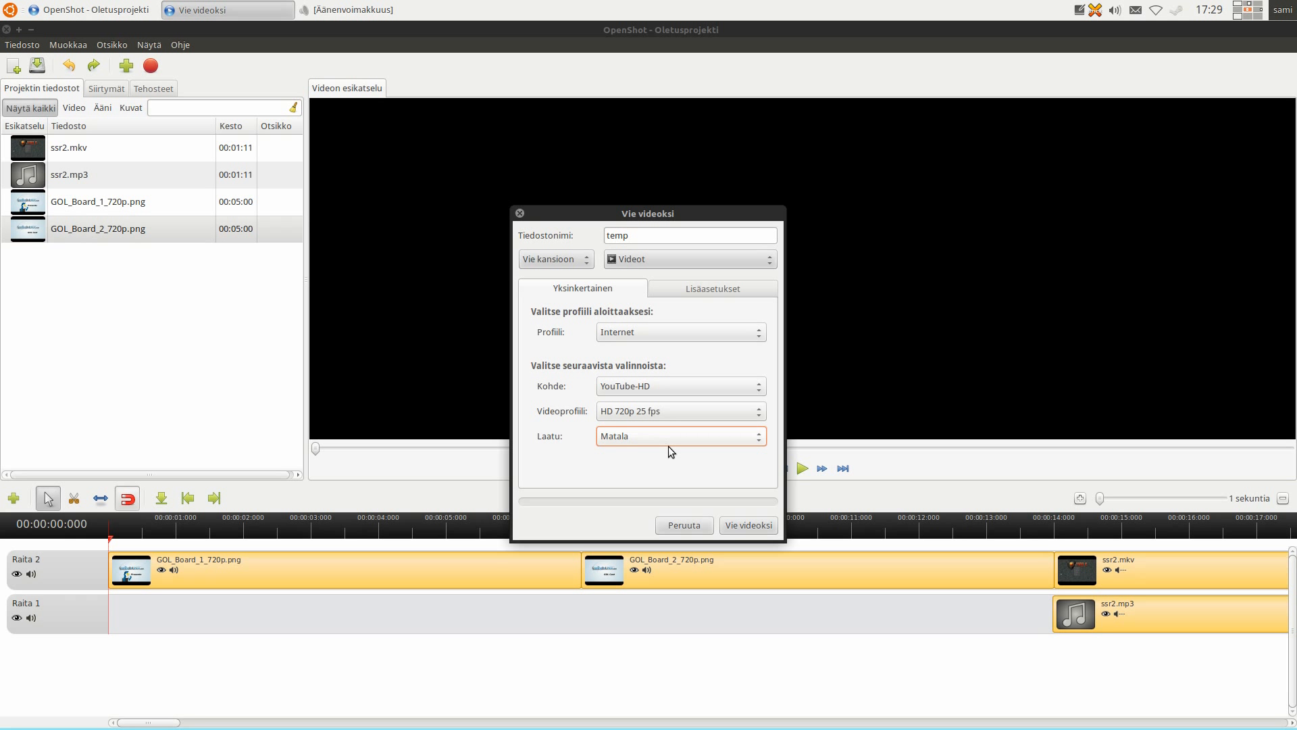
Export the video as temp.mp4, replacing the existing file of that name.
left_click(759, 525)
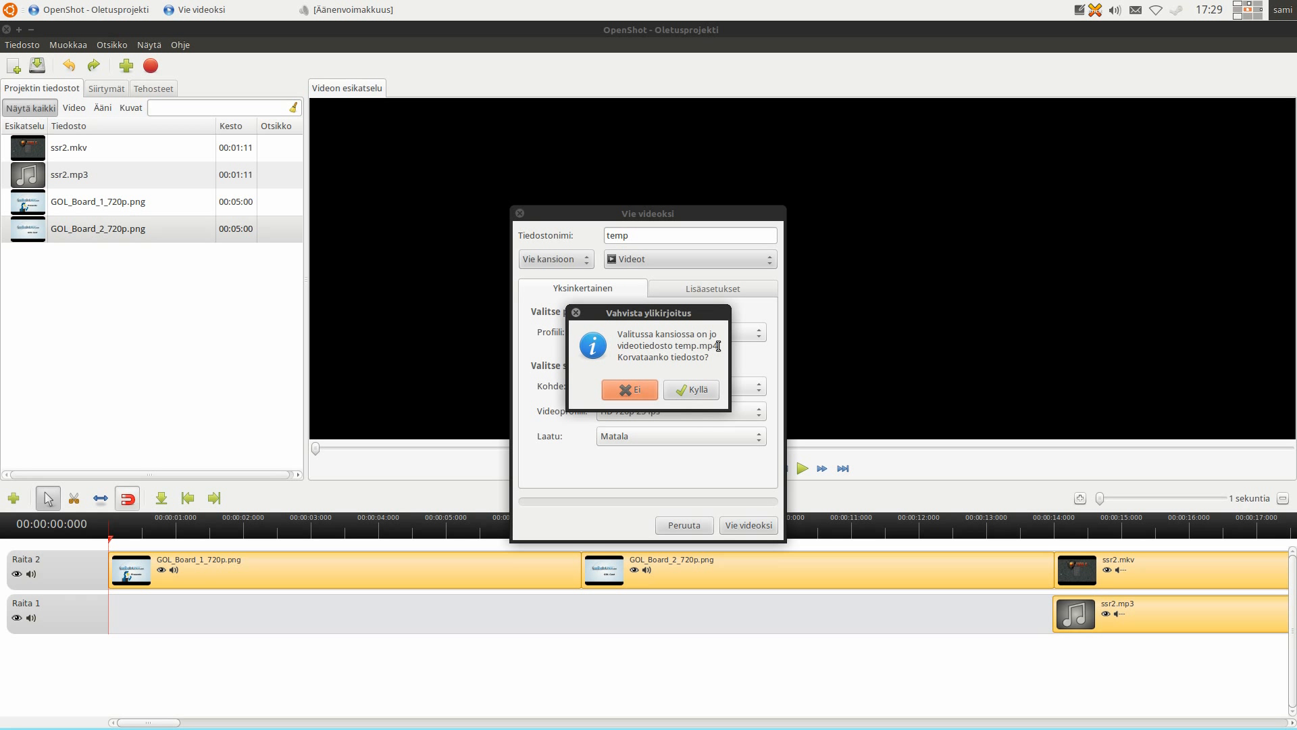
left_click(698, 391)
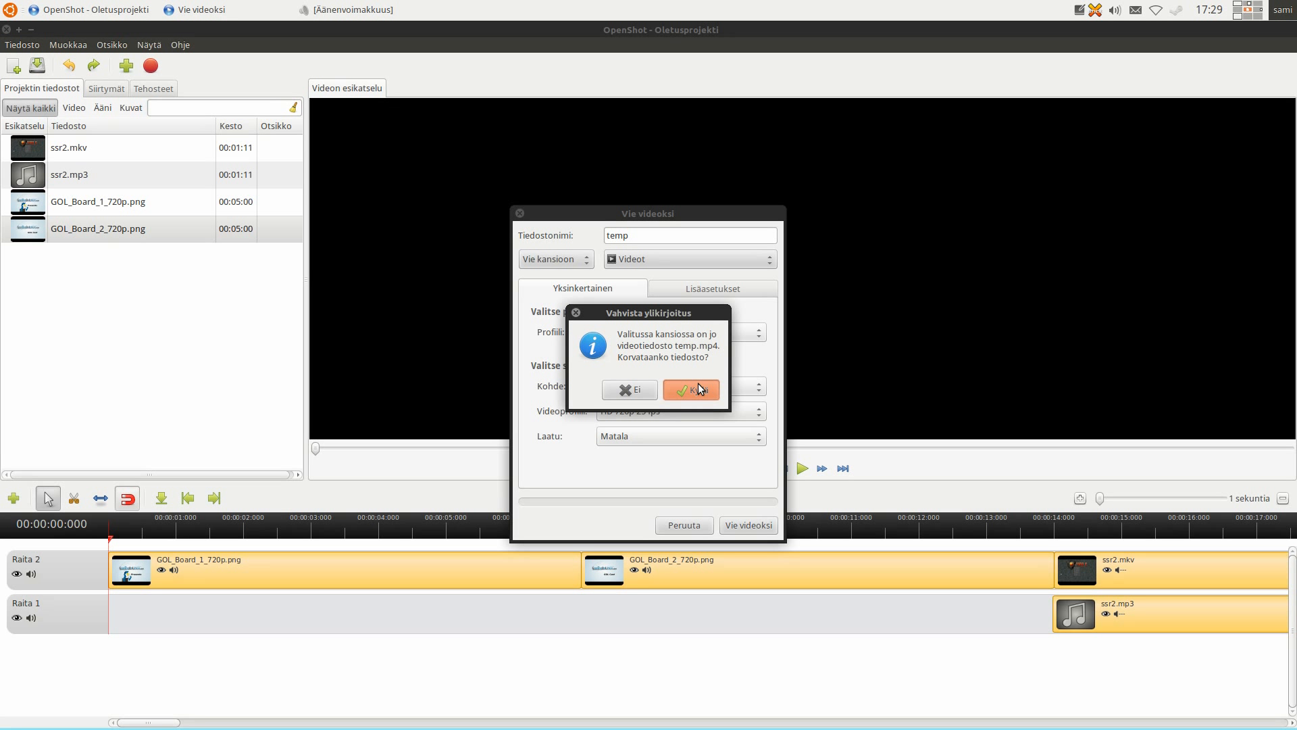
left_click(699, 383)
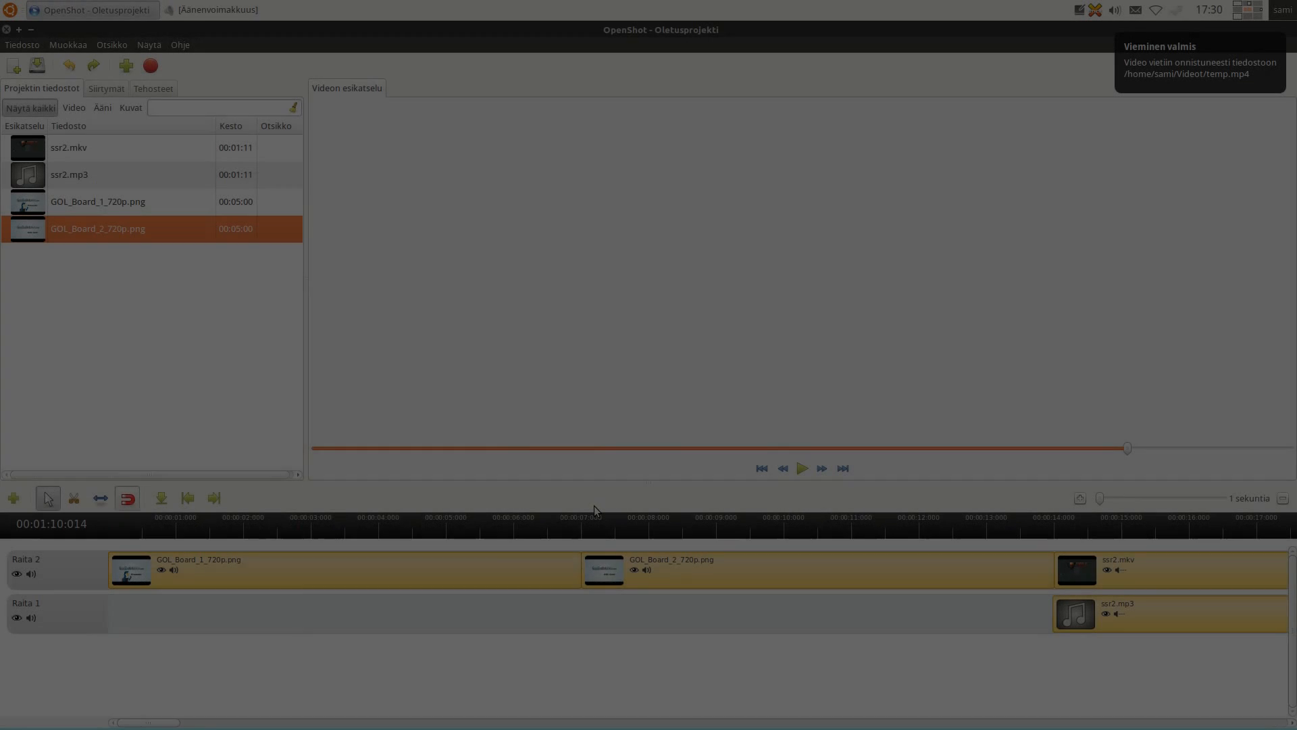
mouse_move(1156, 72)
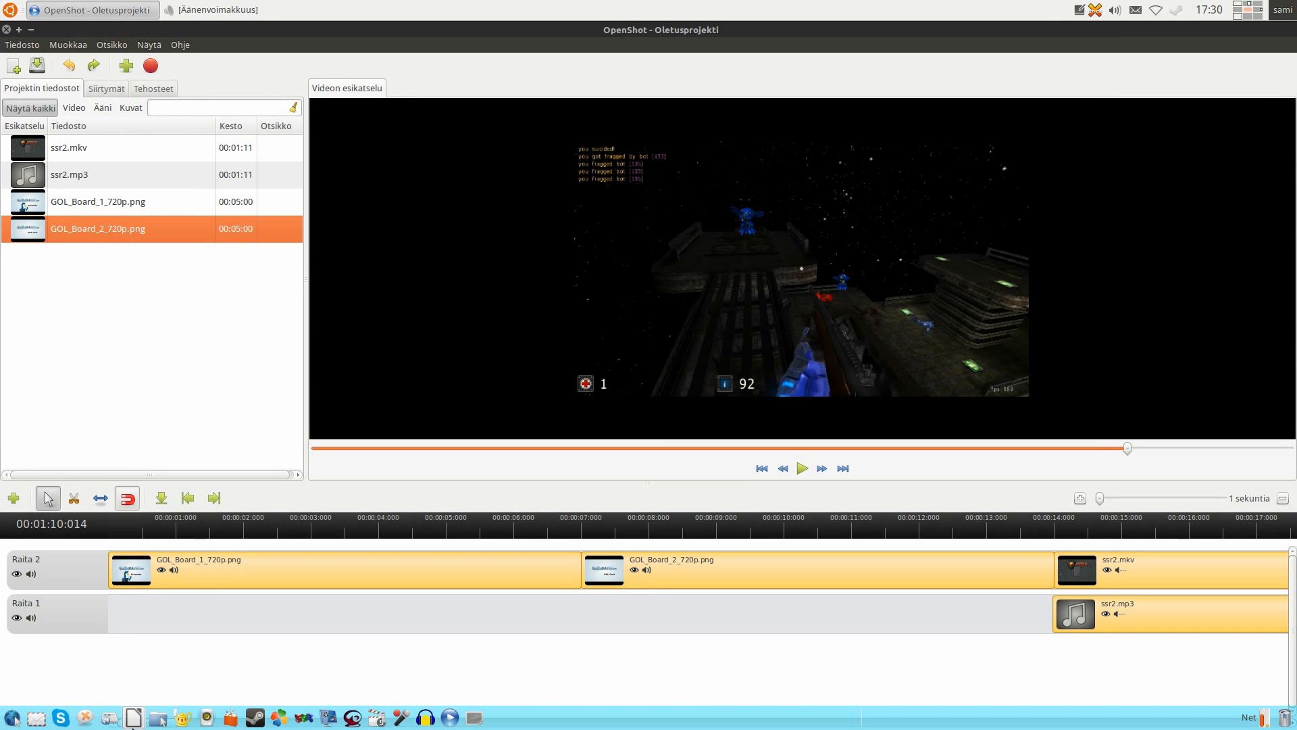
Open the Videot folder in the file manager, and place the OpenShot playhead at the start of the ssr2.mkv clip.
left_click(160, 718)
left_click(203, 660)
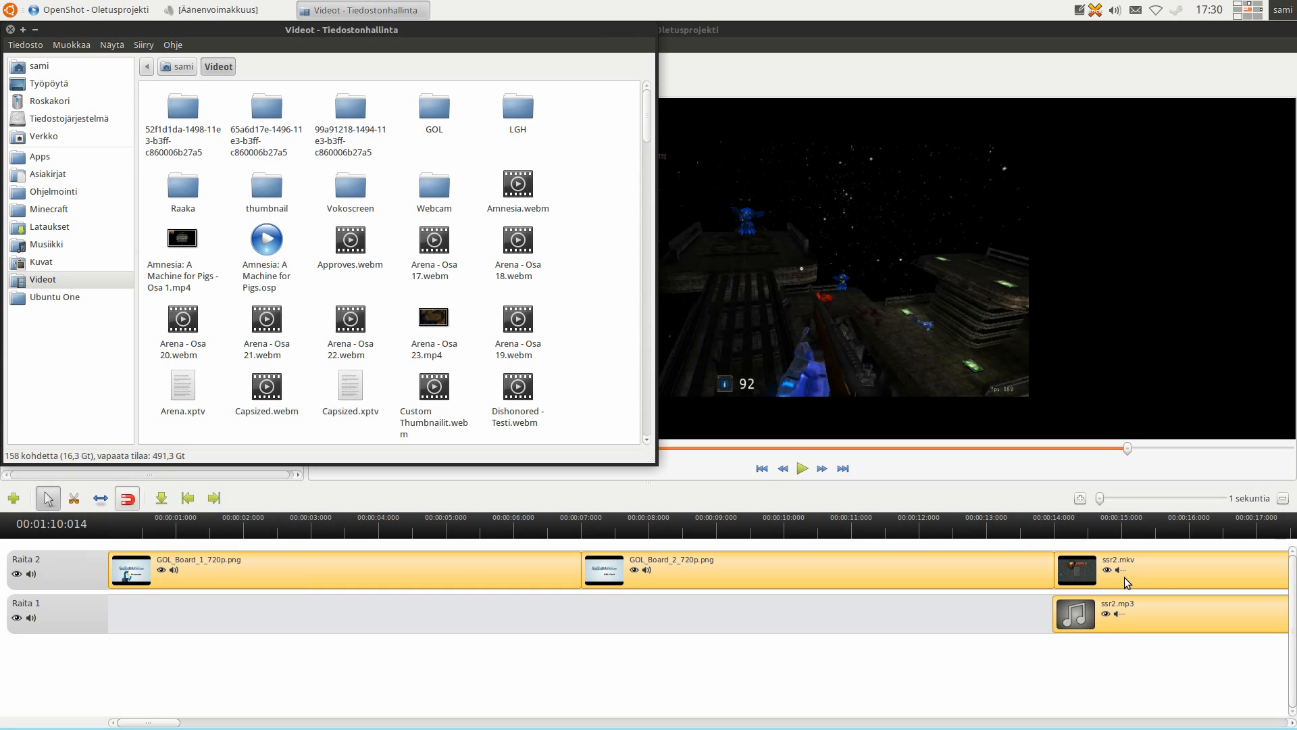
left_click(1148, 536)
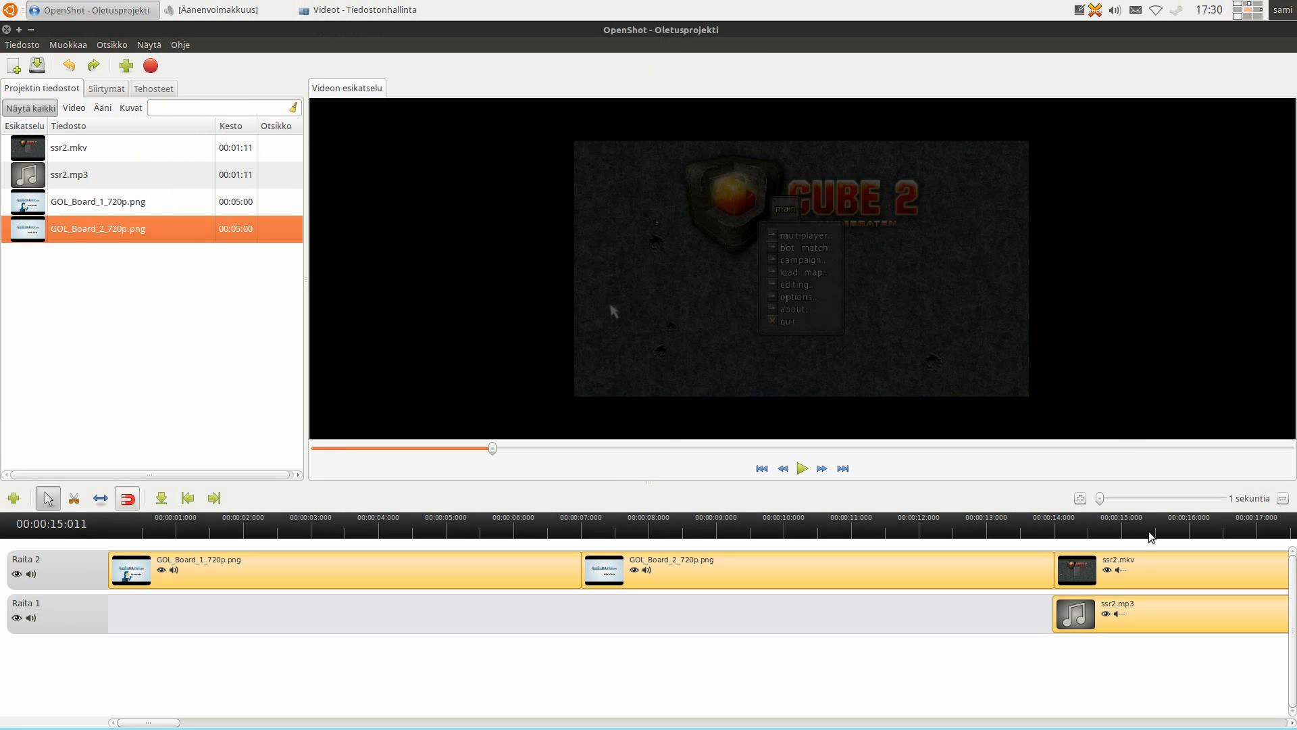
left_click_drag(1146, 536, 1052, 538)
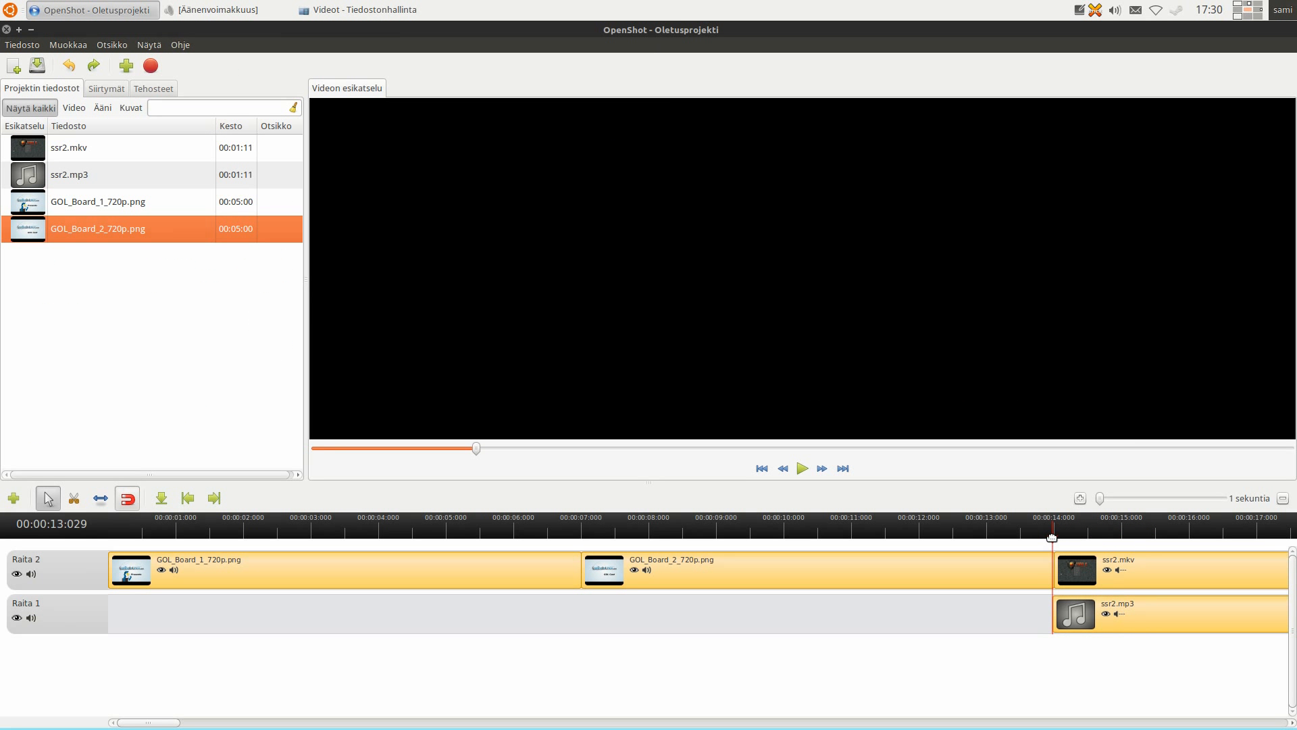
Unmute the ssr2.mkv and ssr2.mp3 clips on the timeline and preview the gameplay's fade-in between about 15 and 16 seconds.
left_click(1121, 571)
left_click(1151, 524)
left_click_drag(1148, 537, 1187, 540)
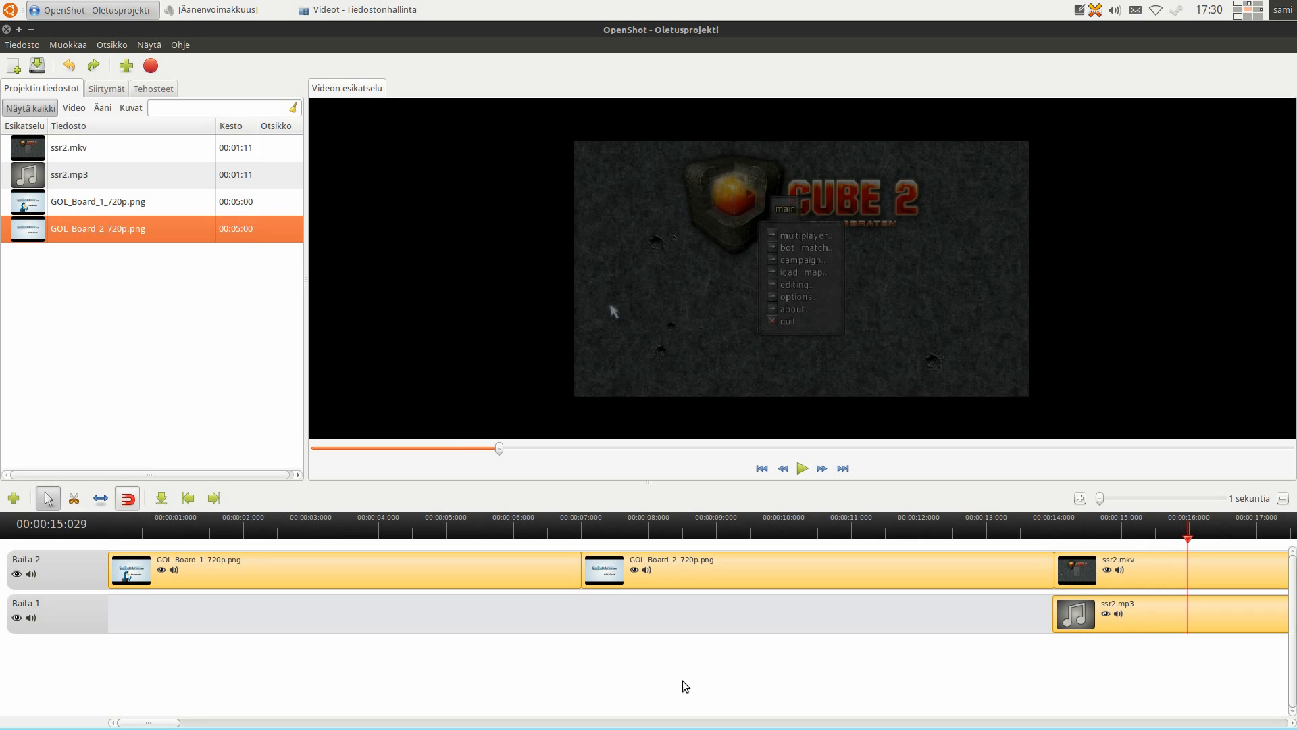
left_click(1112, 533)
Find temp.mp4 in the Videot folder, play it in VLC, skip ahead into the gameplay and close the player.
left_click(393, 8)
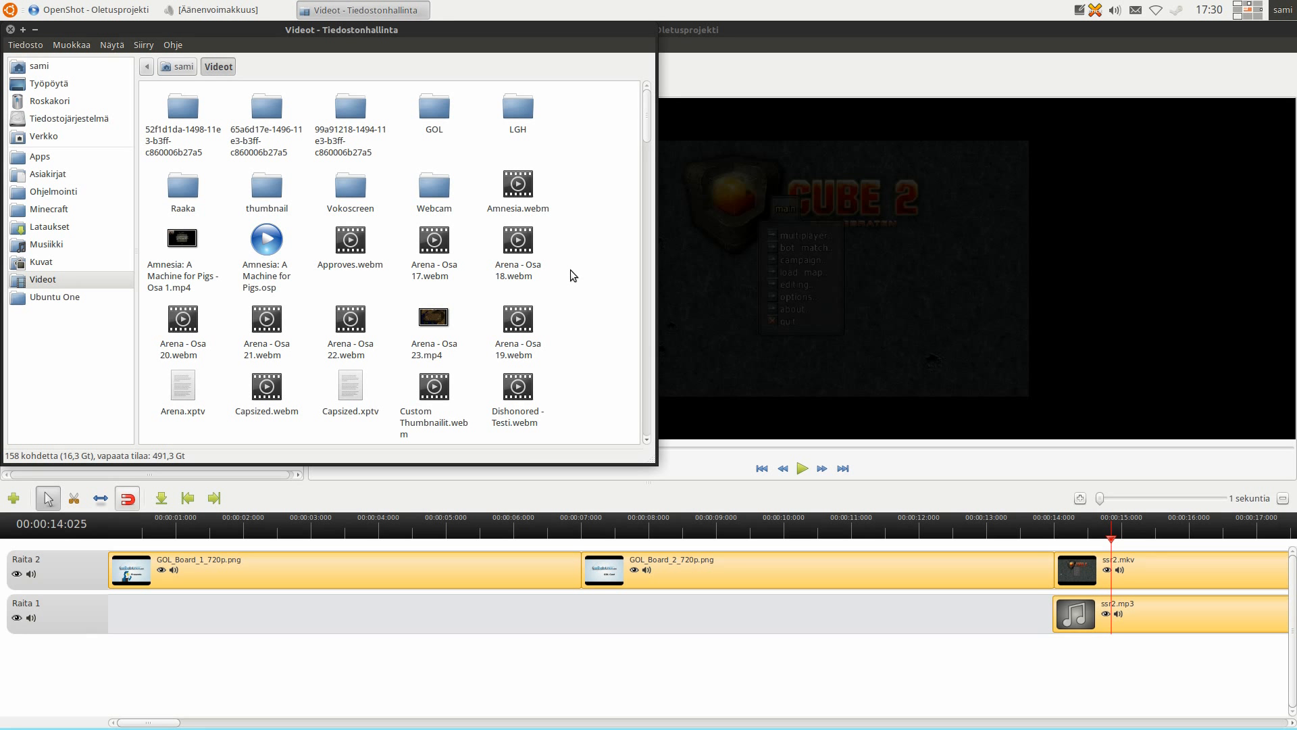
type("temp")
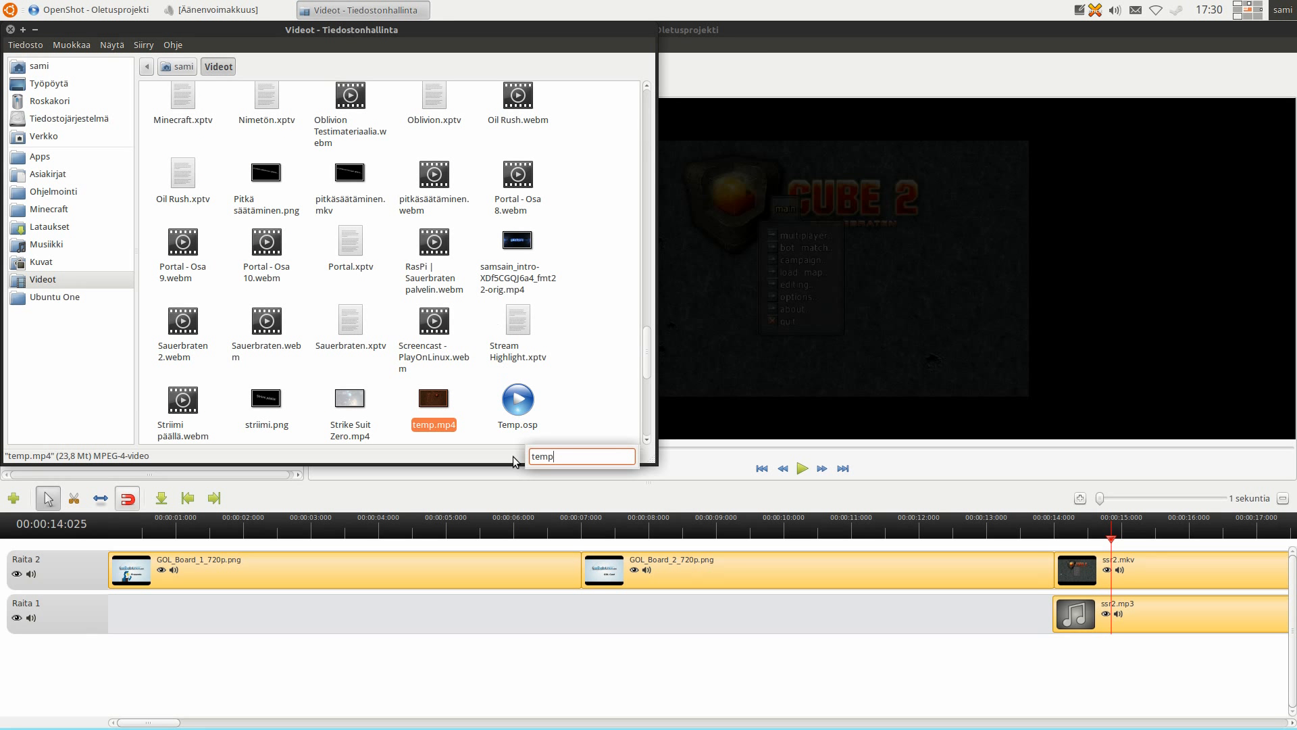
right_click(441, 403)
left_click(541, 433)
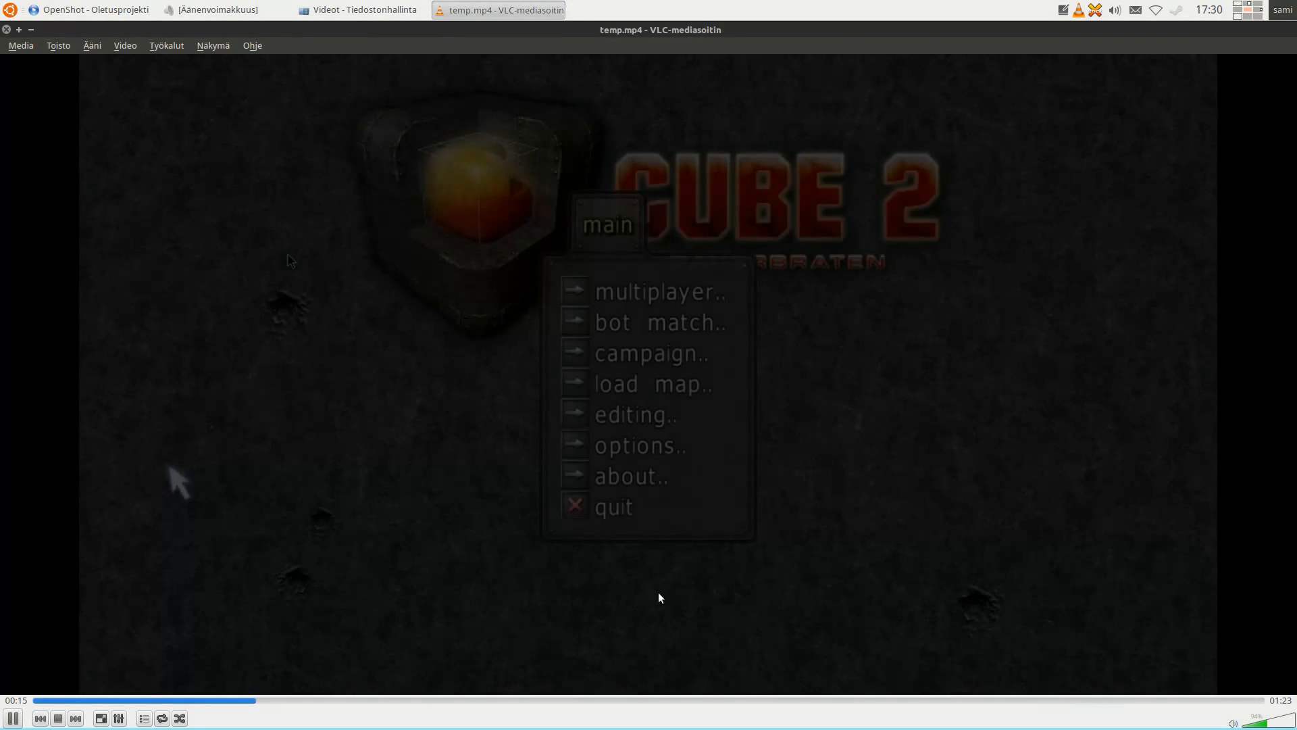
left_click(484, 700)
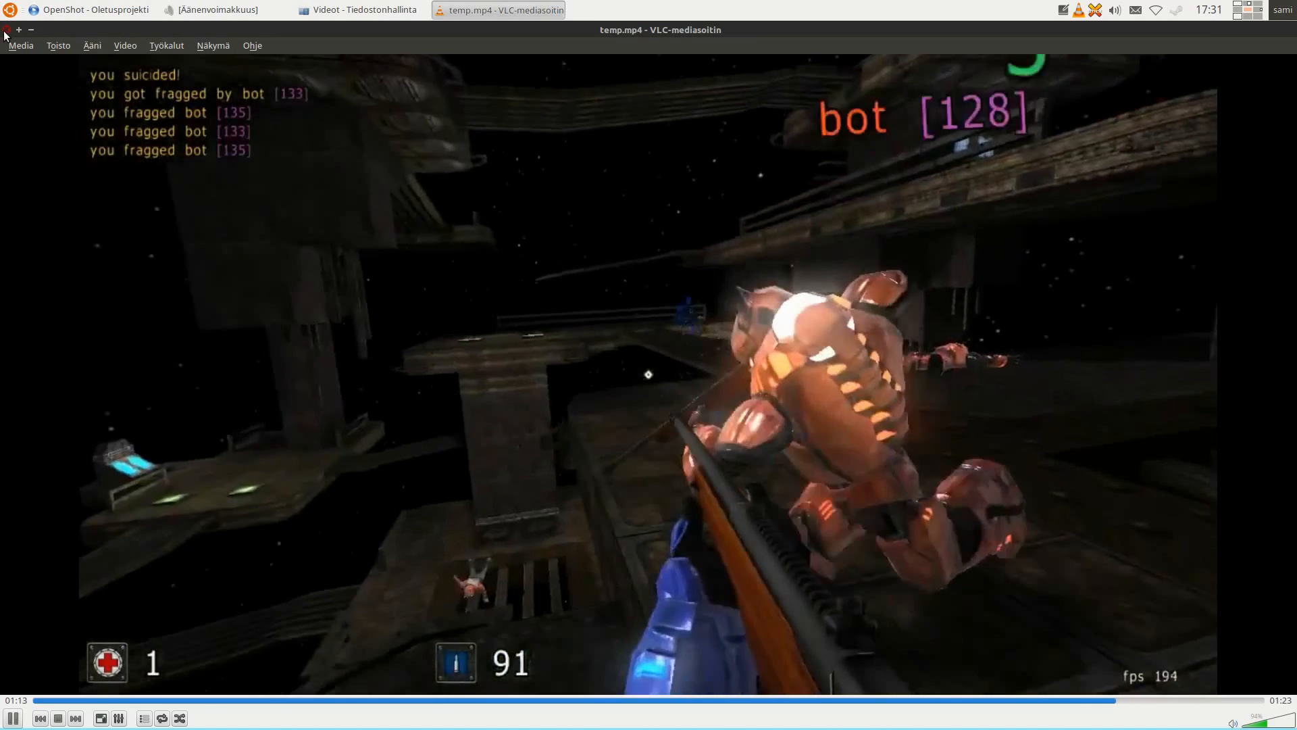
left_click(6, 31)
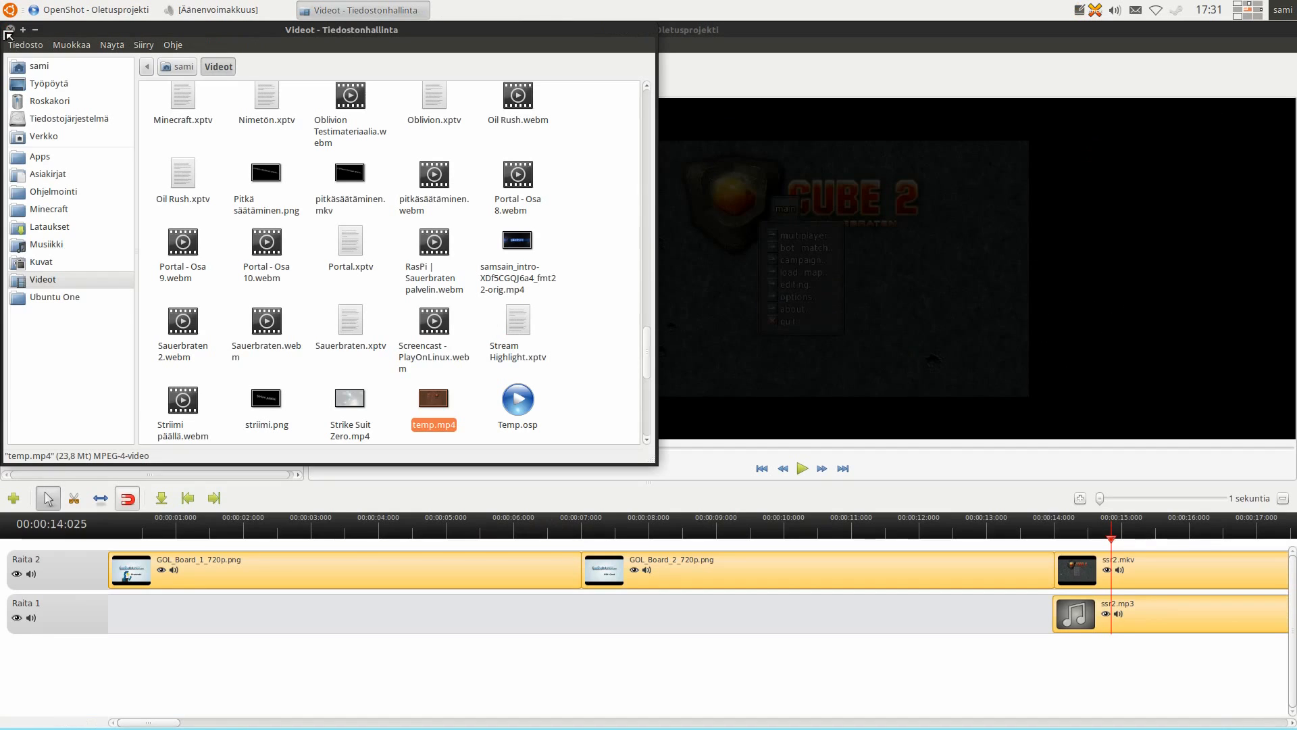
left_click_drag(436, 410, 407, 429)
left_click(464, 389)
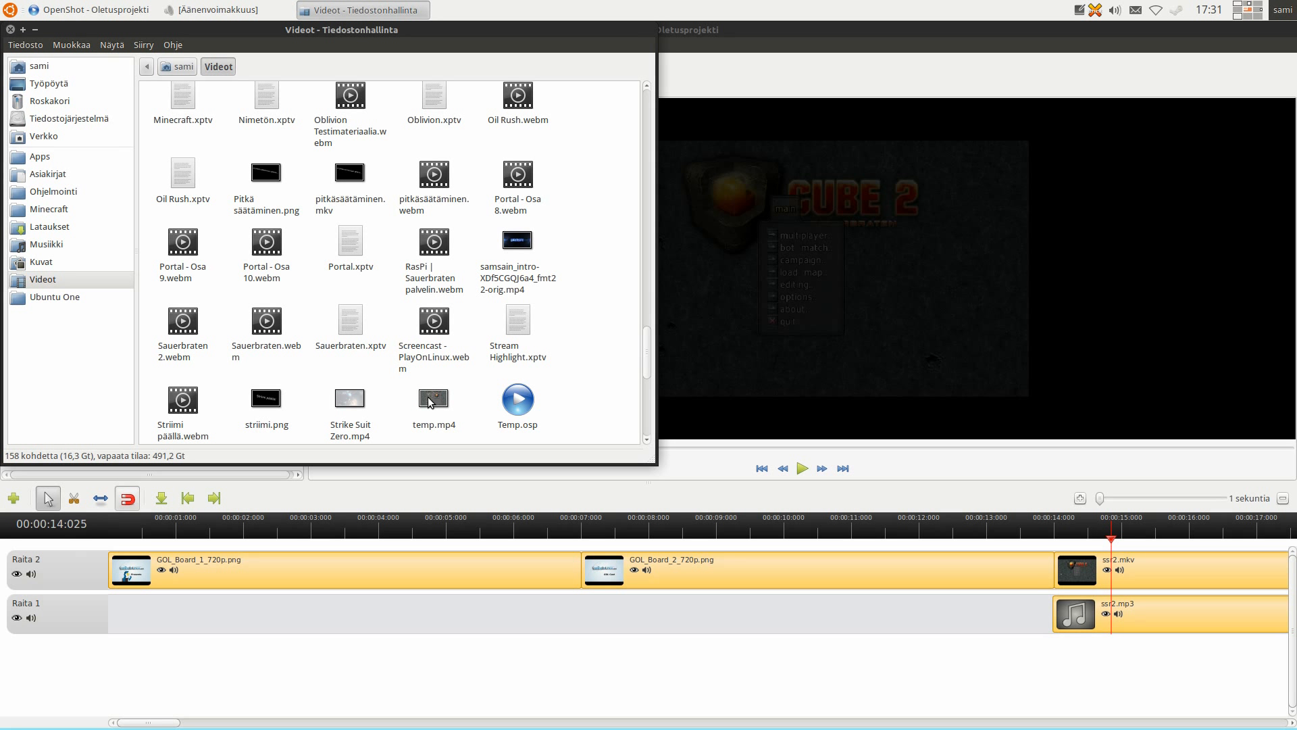
scroll(481, 391, "down", 4)
left_click(435, 284)
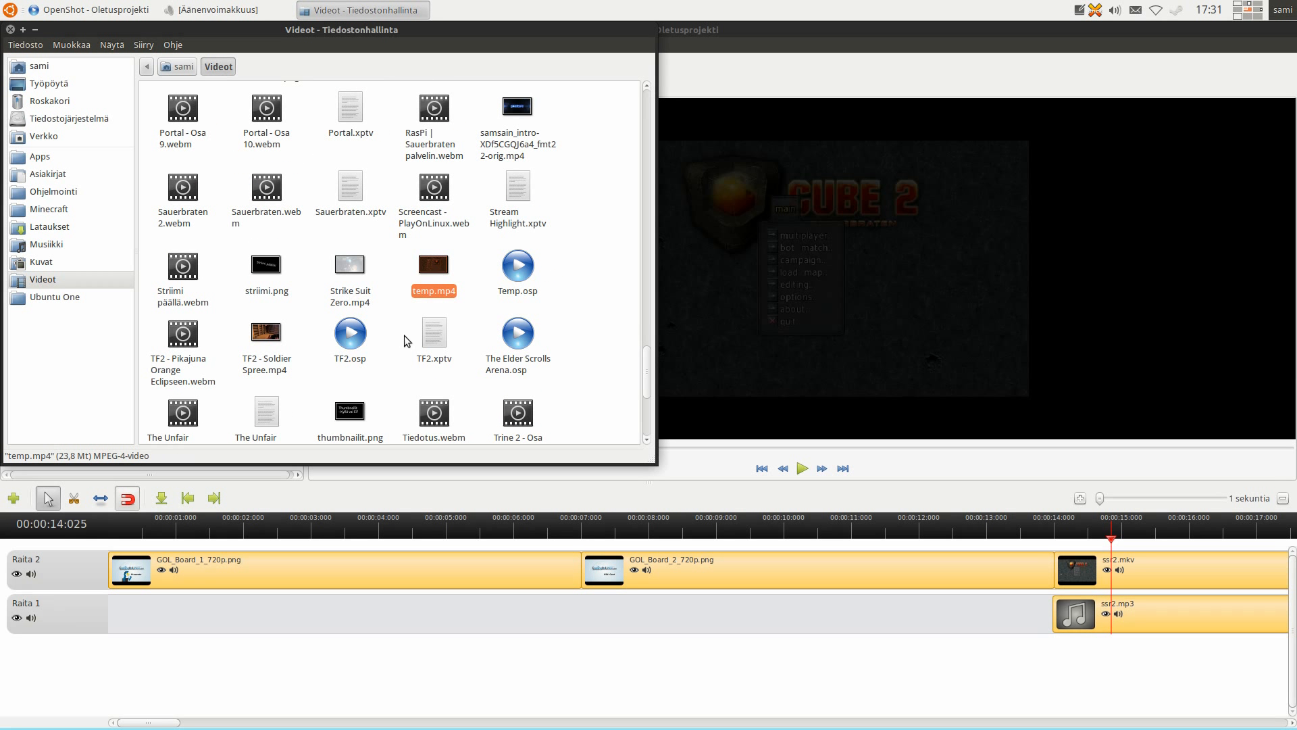
Return to OpenShot, preview the fade-out of GOL_Board_2_720p.png at 13 seconds and set the timeline scale to 9 seconds.
left_click_drag(823, 518, 991, 520)
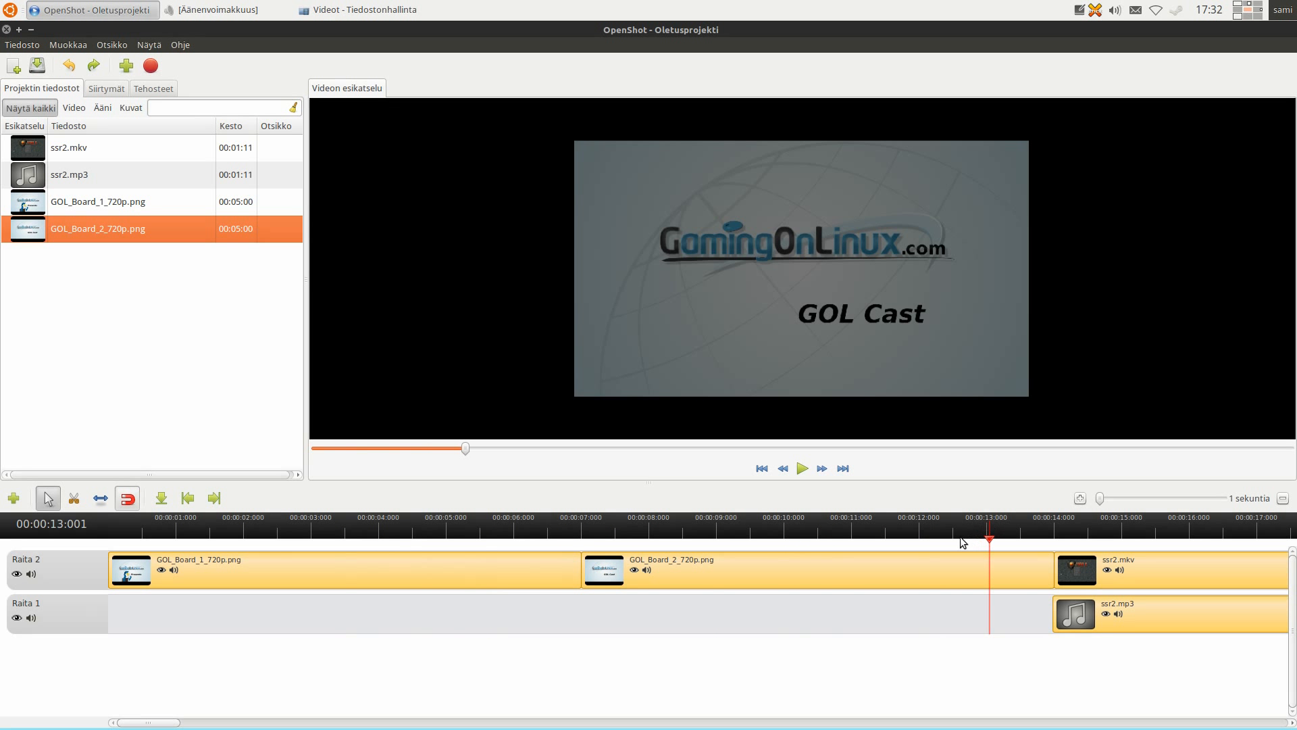
left_click_drag(141, 722, 341, 724)
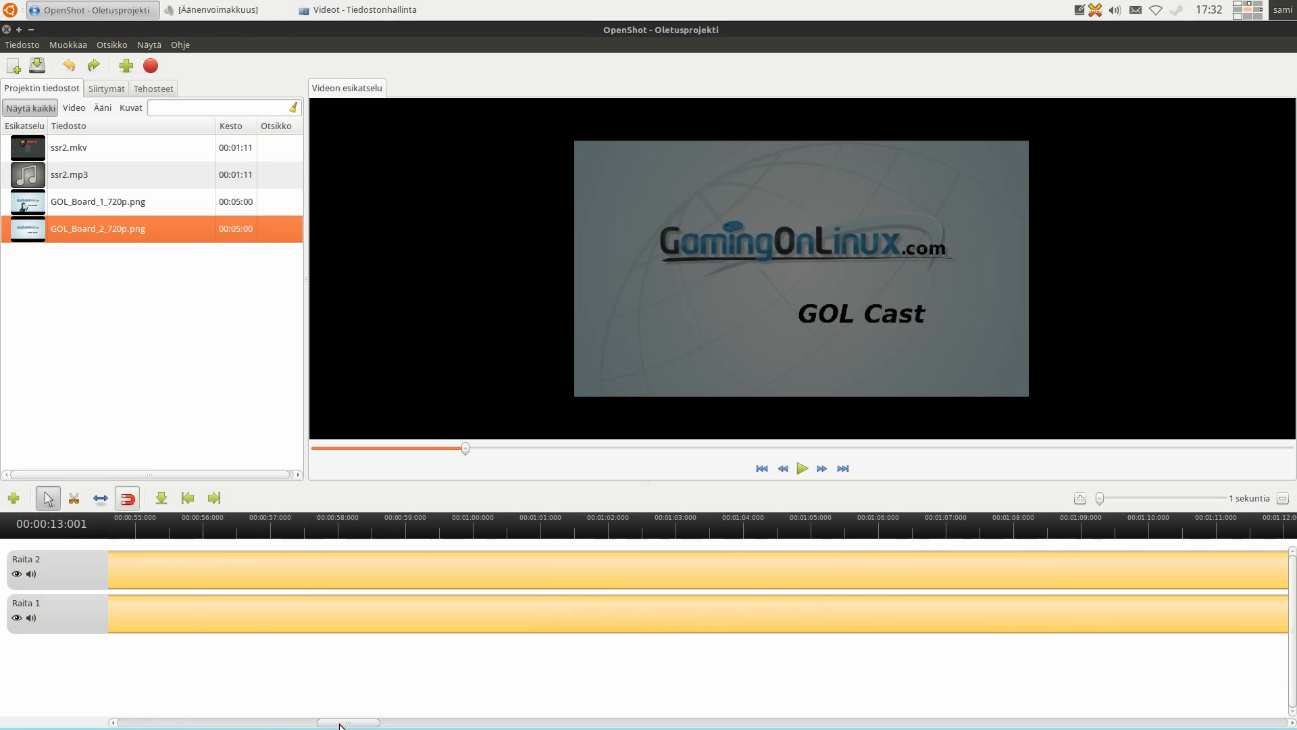
left_click(1109, 499)
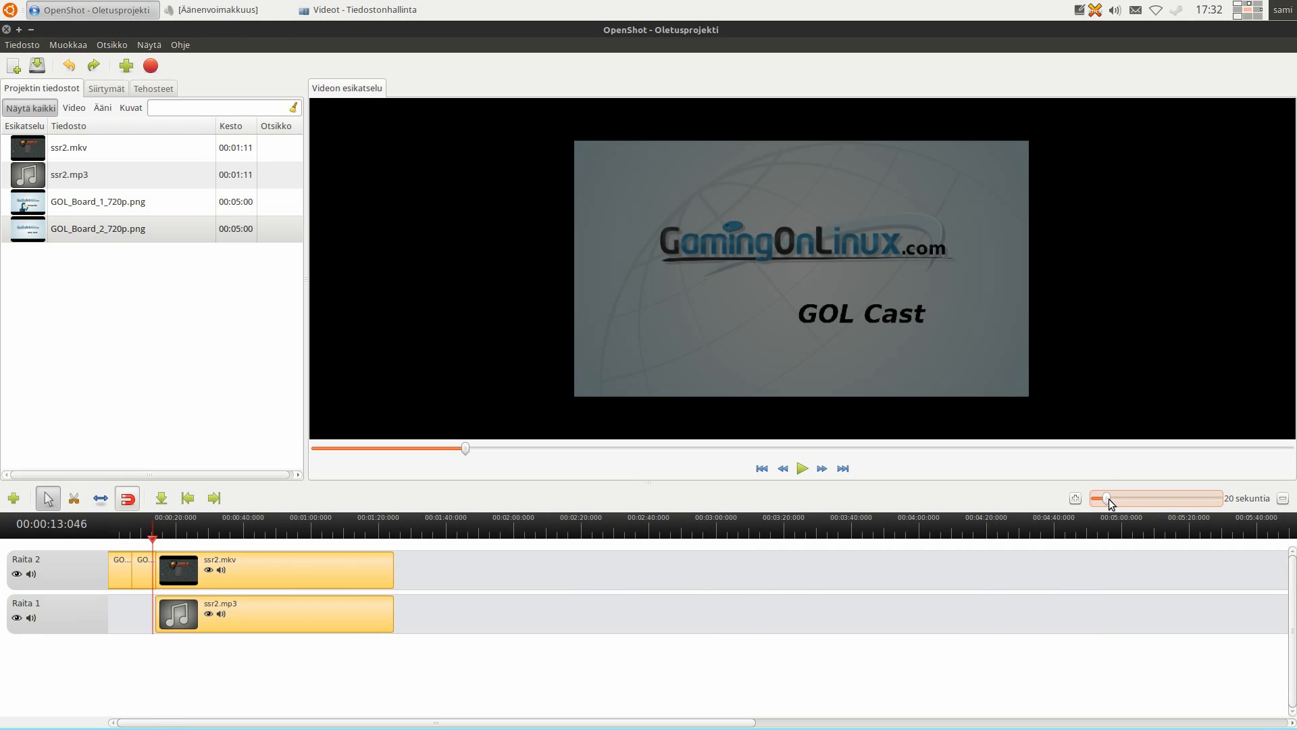
scroll(1107, 499, "down", 3)
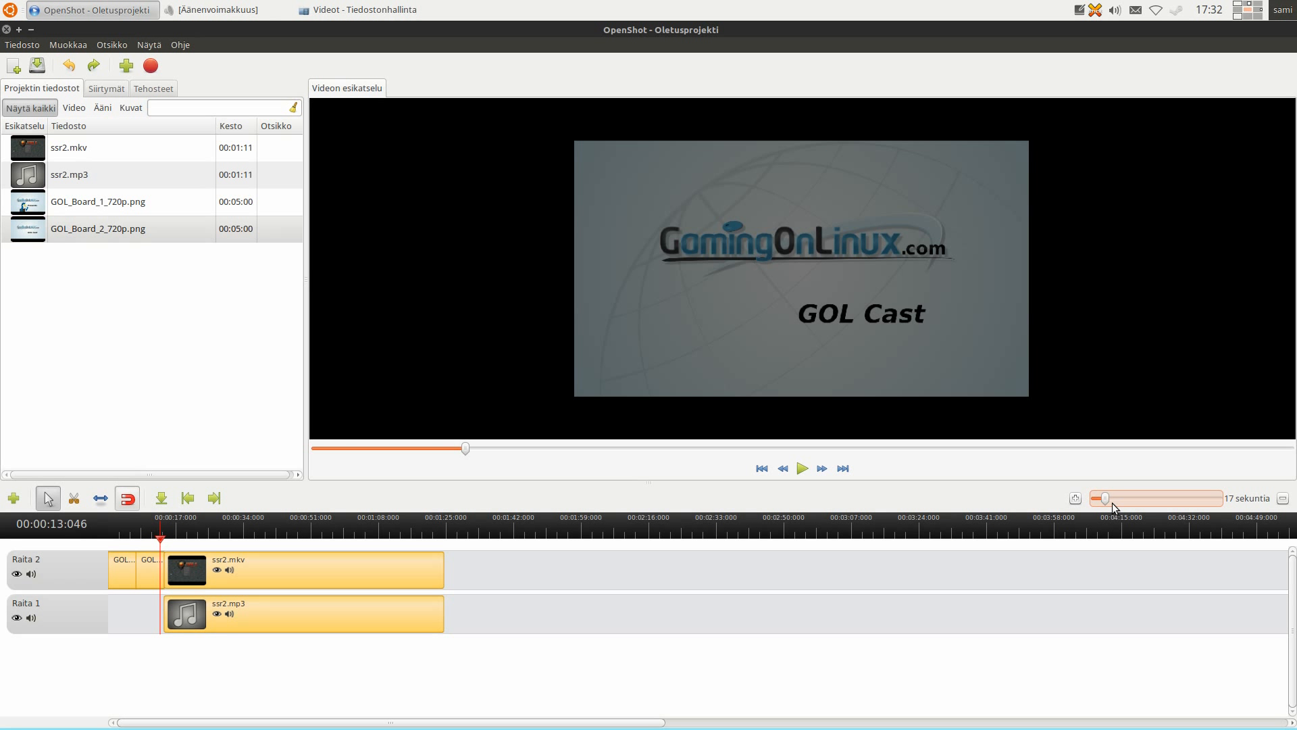
scroll(1104, 499, "down", 4)
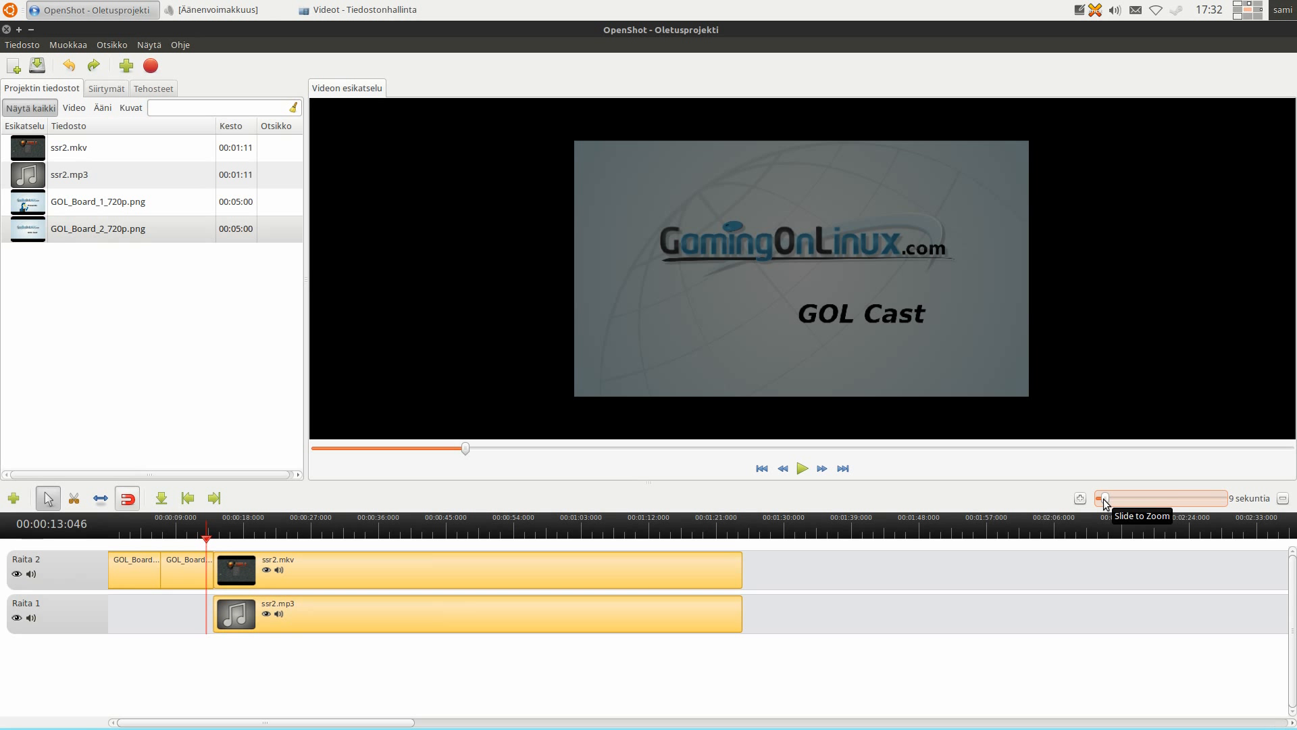
Place the playhead at about 46 seconds and show the Razor tool over ssr2.mkv without cutting, returning to the Select tool.
left_click(457, 518)
left_click(78, 498)
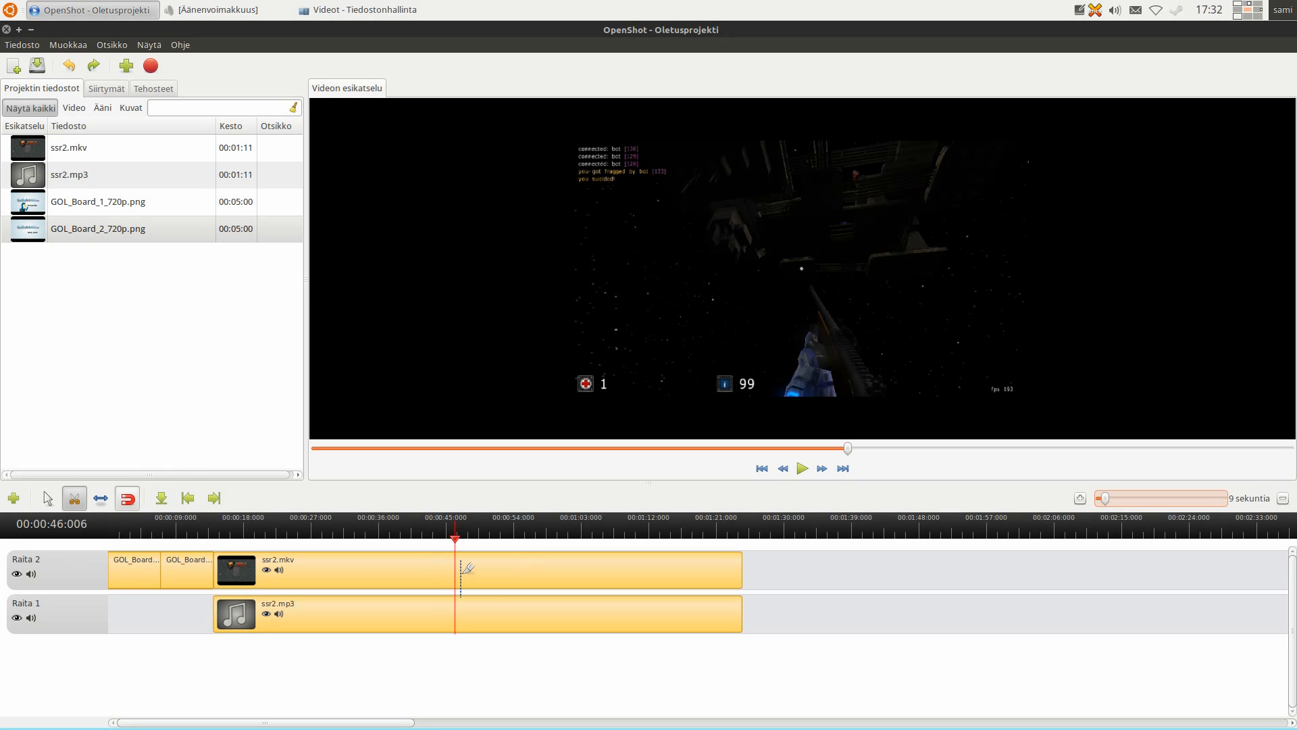
left_click(48, 498)
Browse the available transitions, from the cloud patterns through the fractal and hourglass ones.
left_click(117, 89)
scroll(188, 391, "down", 2)
scroll(190, 396, "down", 1)
scroll(182, 277, "down", 7)
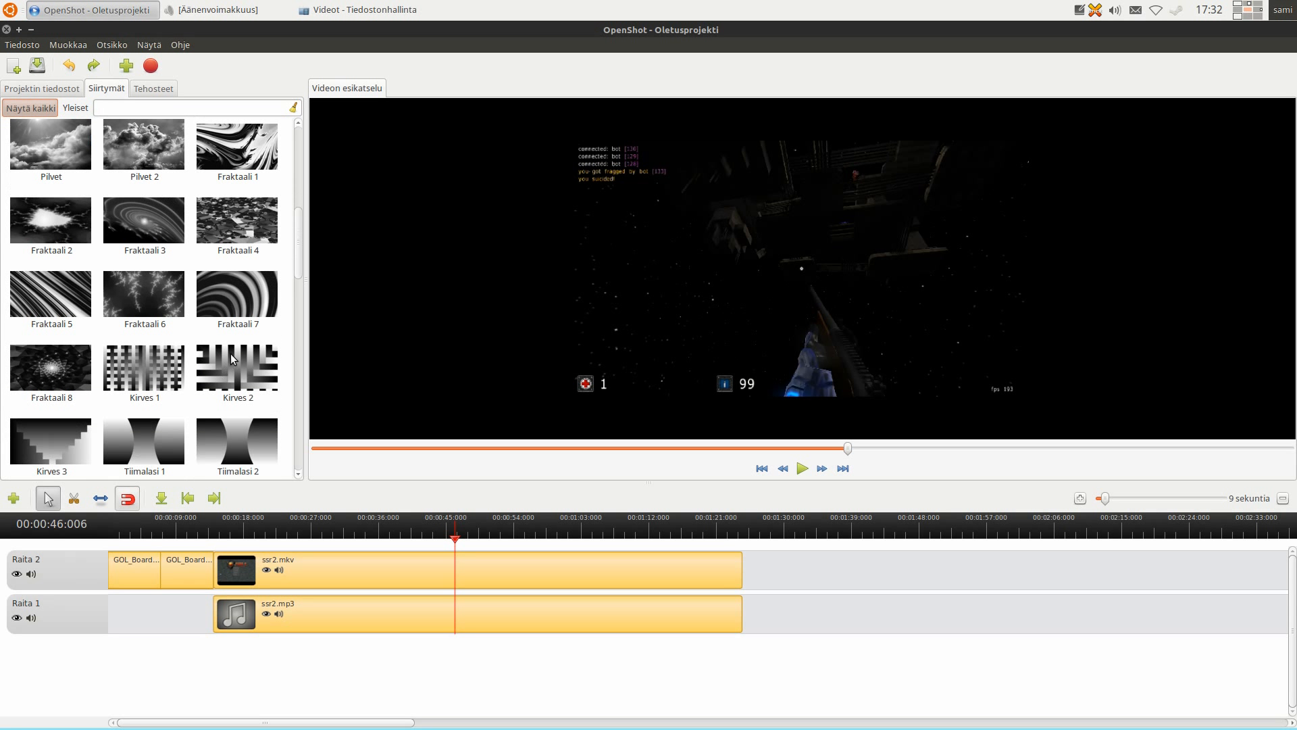
Browse the available video and audio effects and return to the list of project files.
left_click(153, 88)
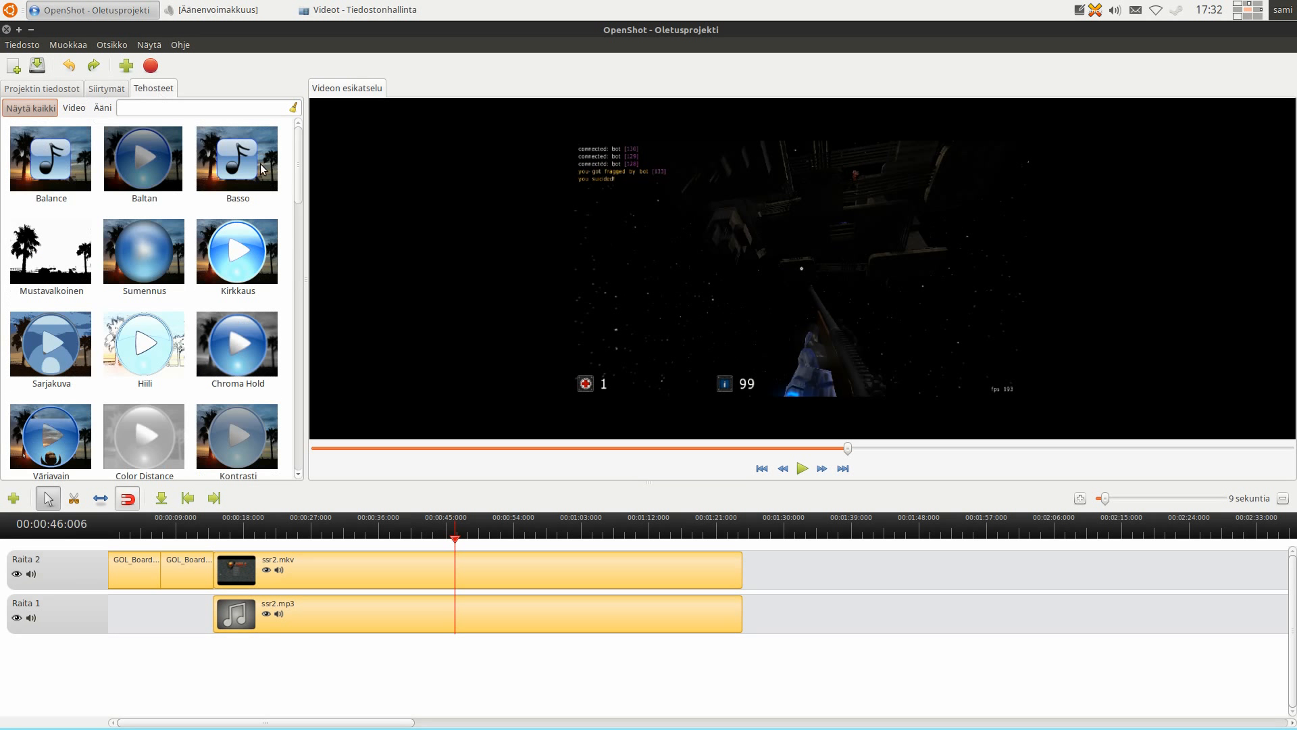
scroll(155, 329, "down", 3)
scroll(223, 324, "up", 3)
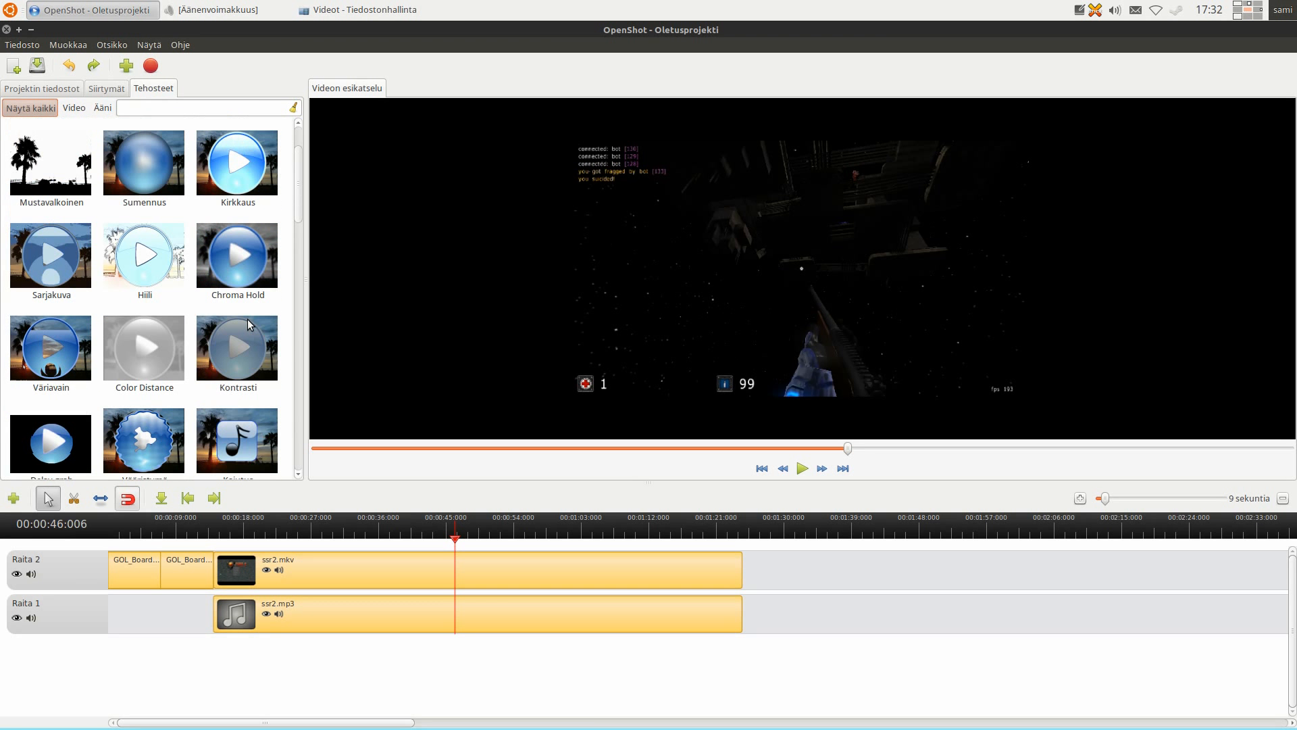
scroll(223, 311, "down", 5)
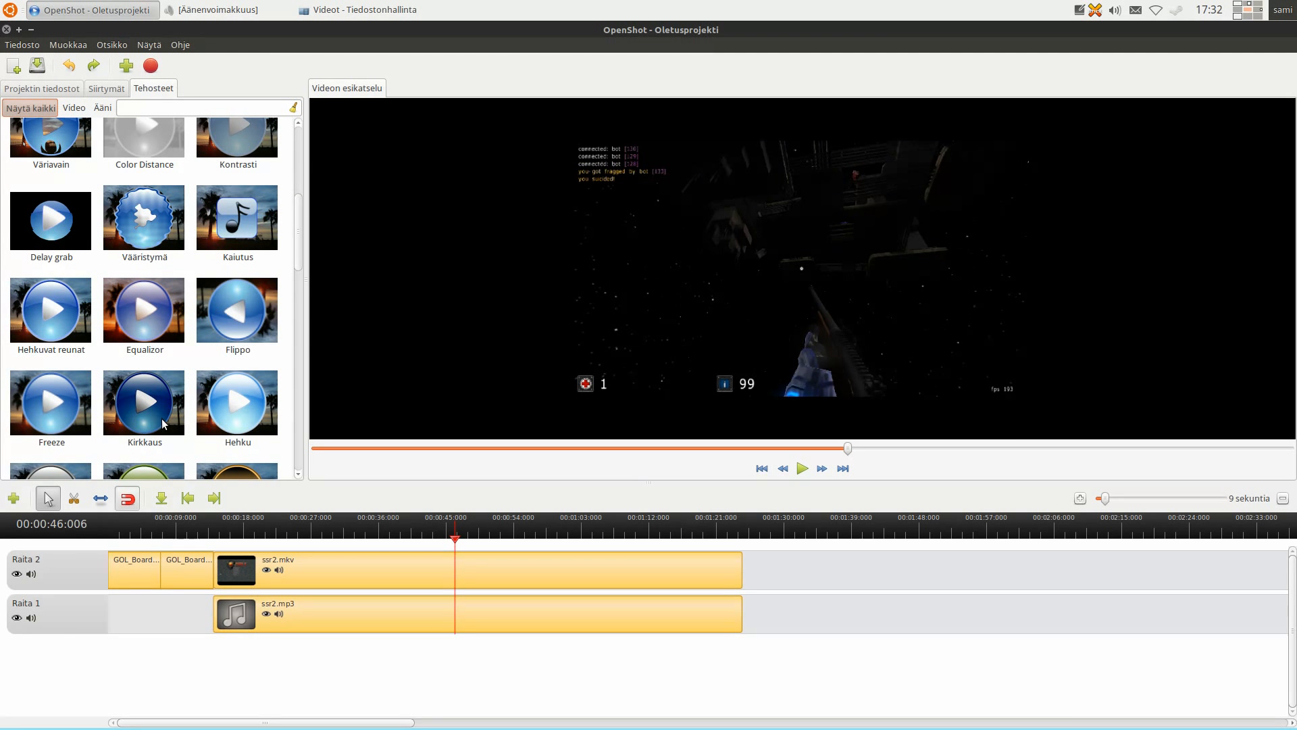
scroll(161, 419, "down", 8)
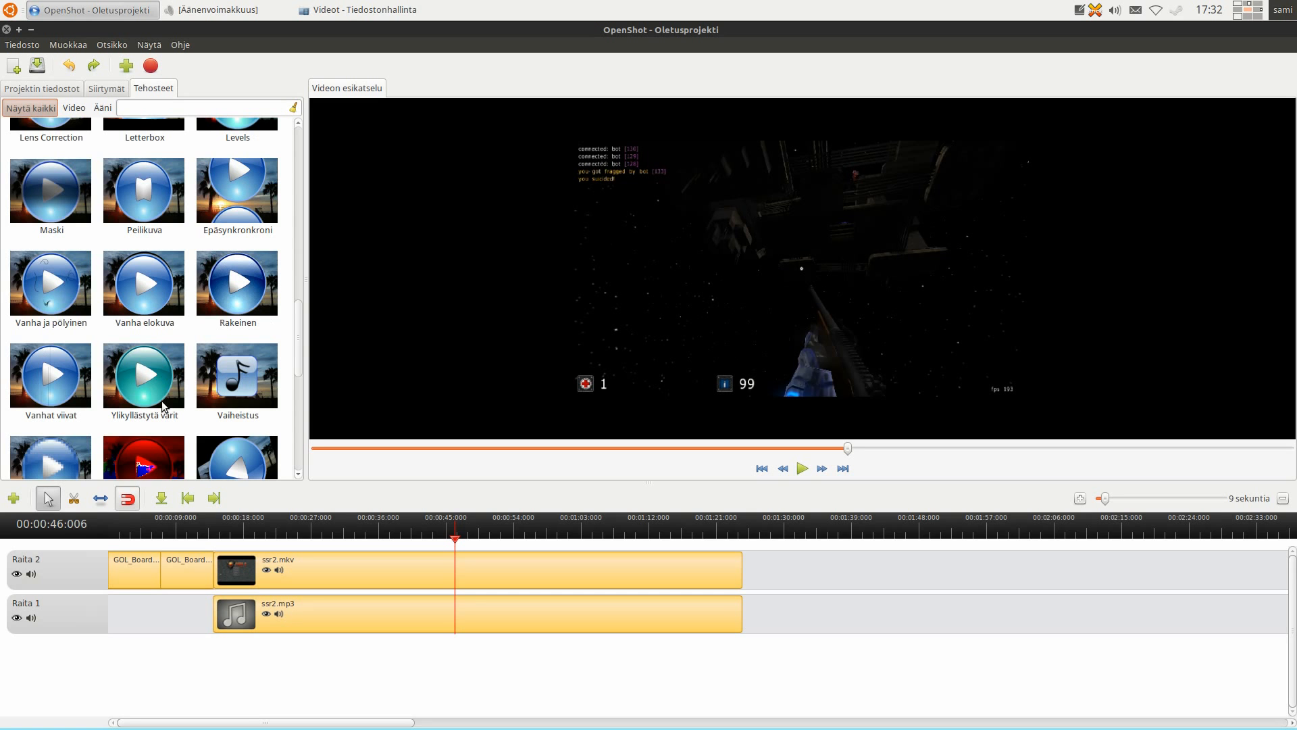
scroll(163, 405, "down", 1)
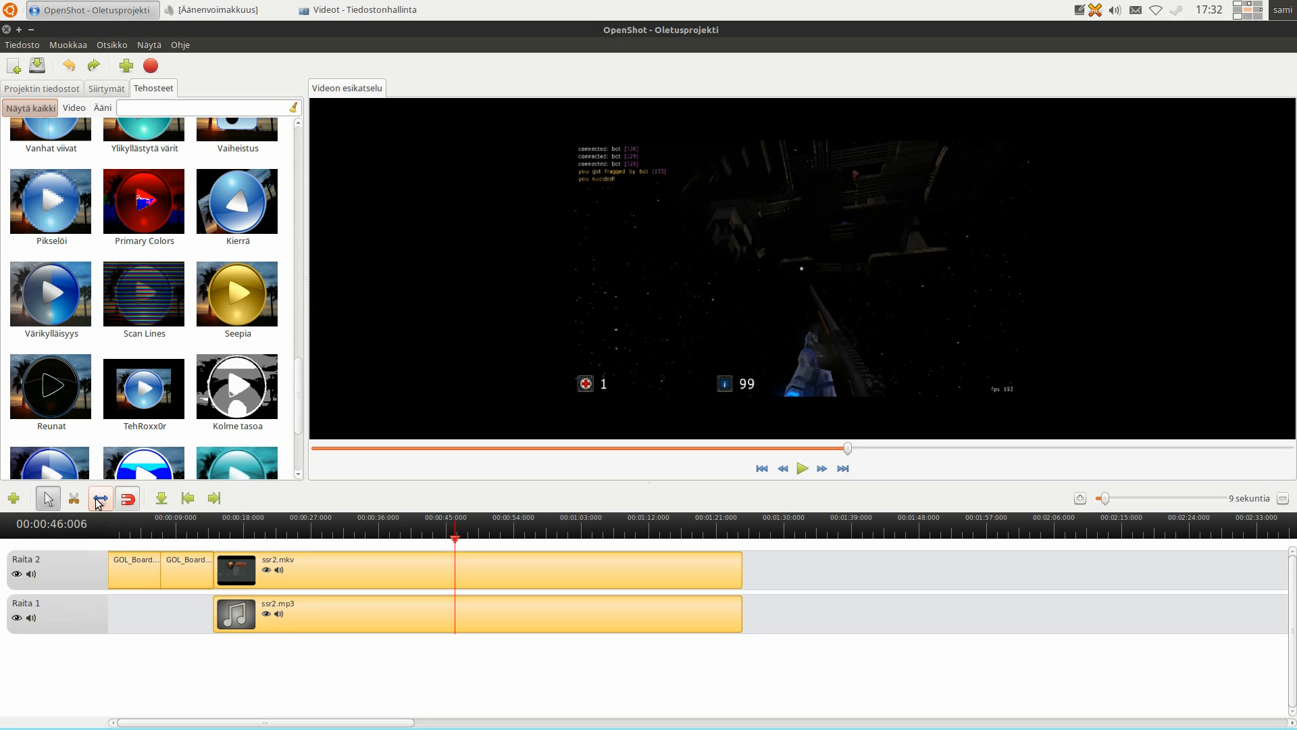
left_click(48, 90)
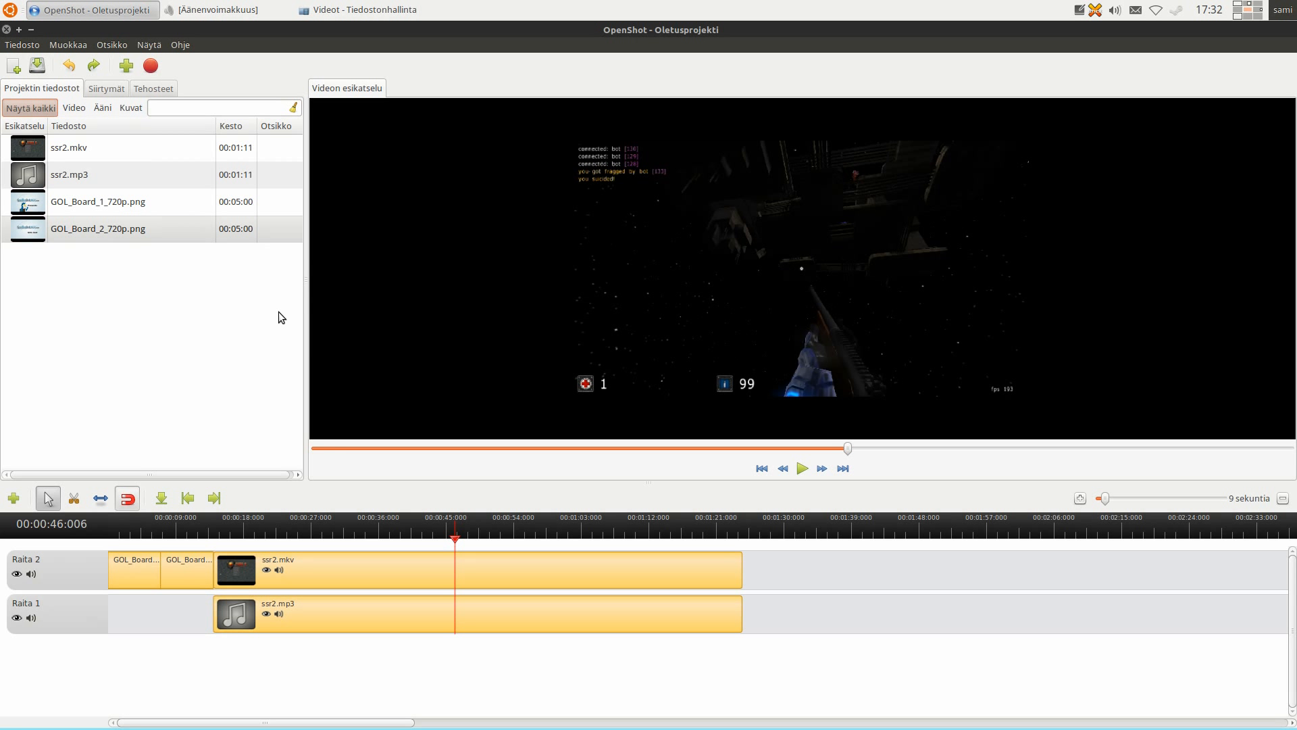
Preview the project at about 52 seconds, 28 seconds and the closing fade-out, ending on the second GamingOnLinux image at about 9 seconds.
left_click(540, 534)
left_click_drag(539, 533, 498, 542)
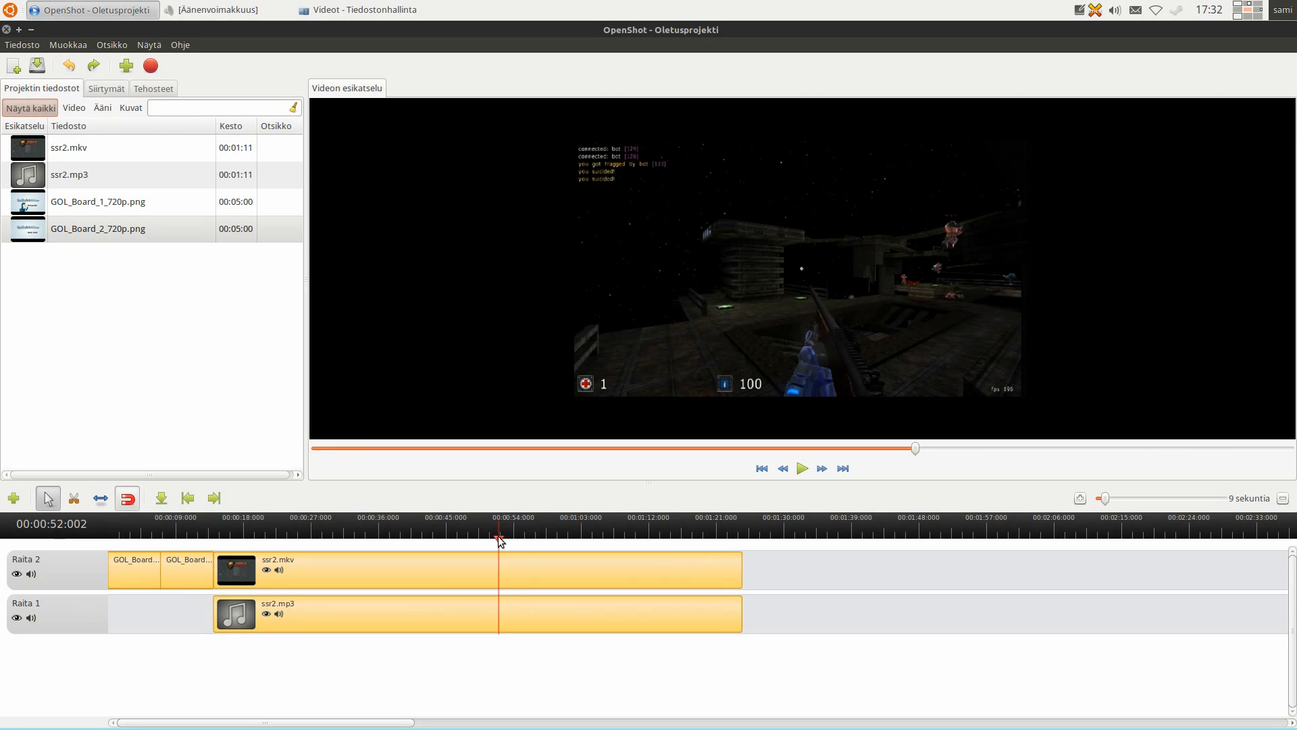
left_click_drag(229, 537, 322, 540)
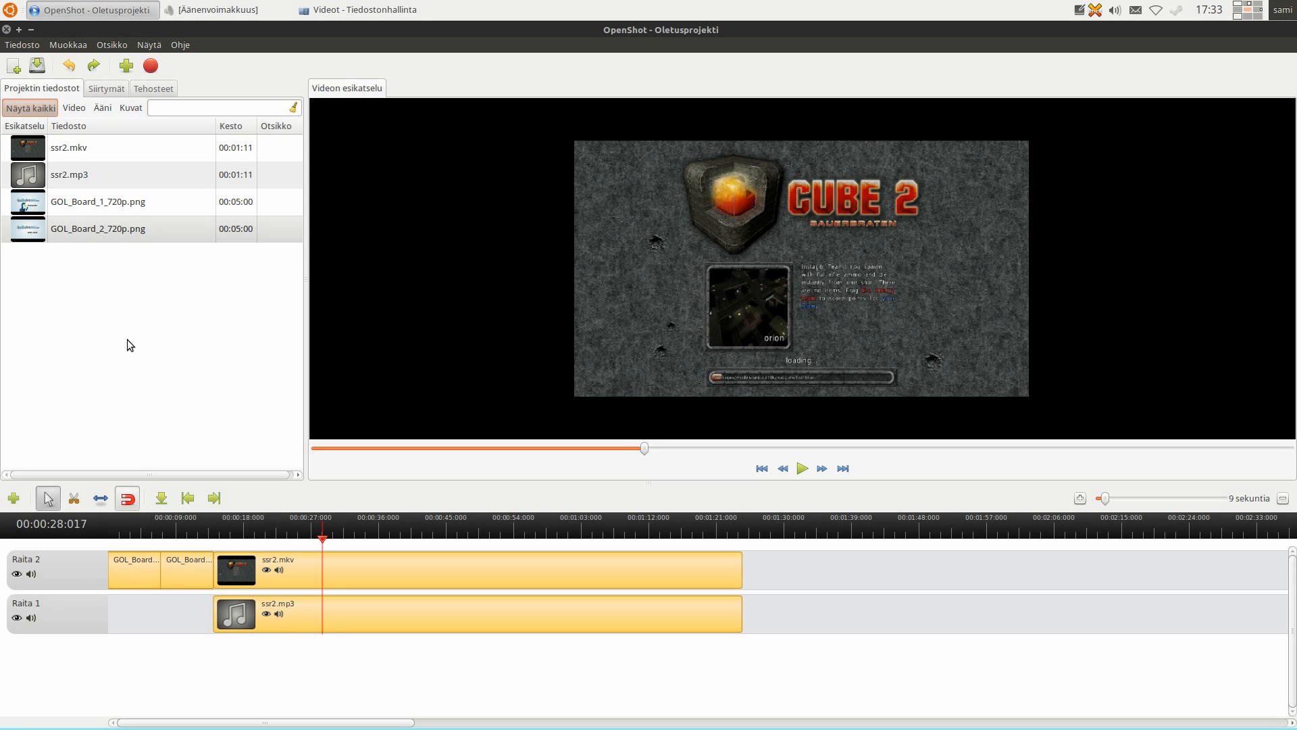
left_click_drag(679, 537, 736, 539)
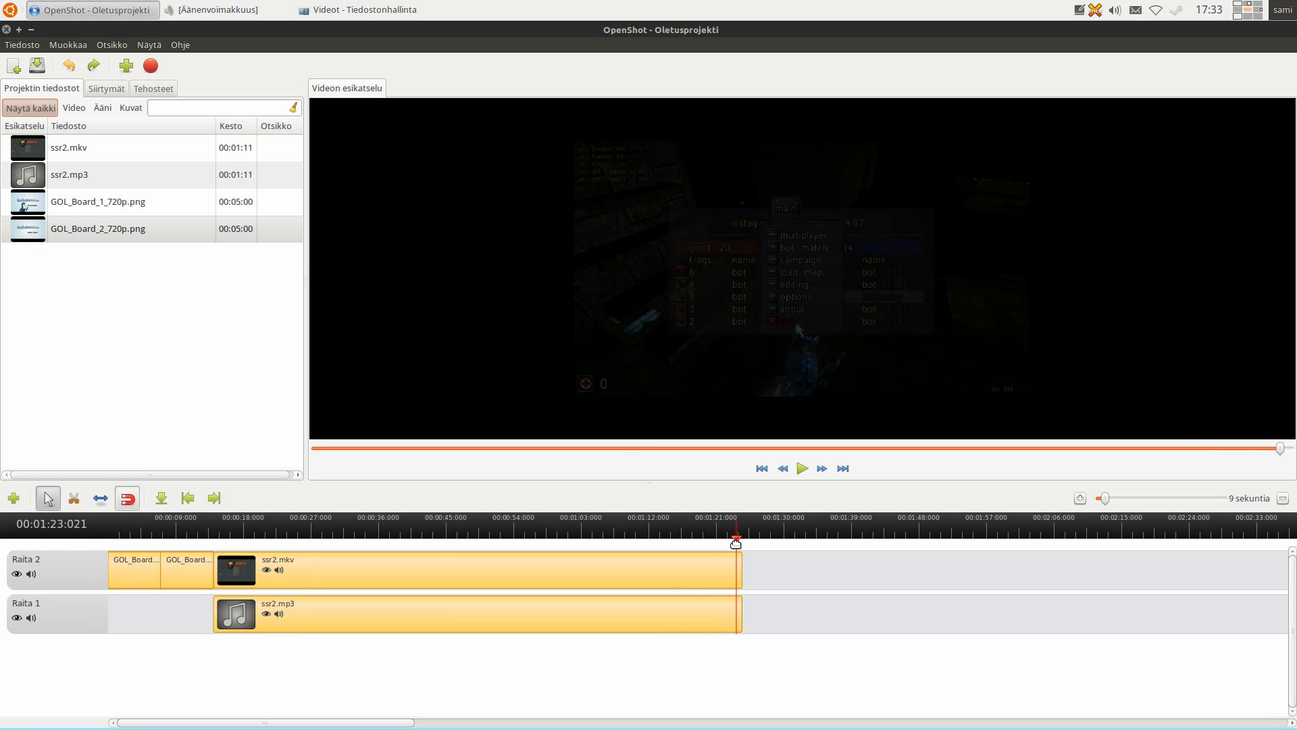
left_click_drag(465, 520, 180, 521)
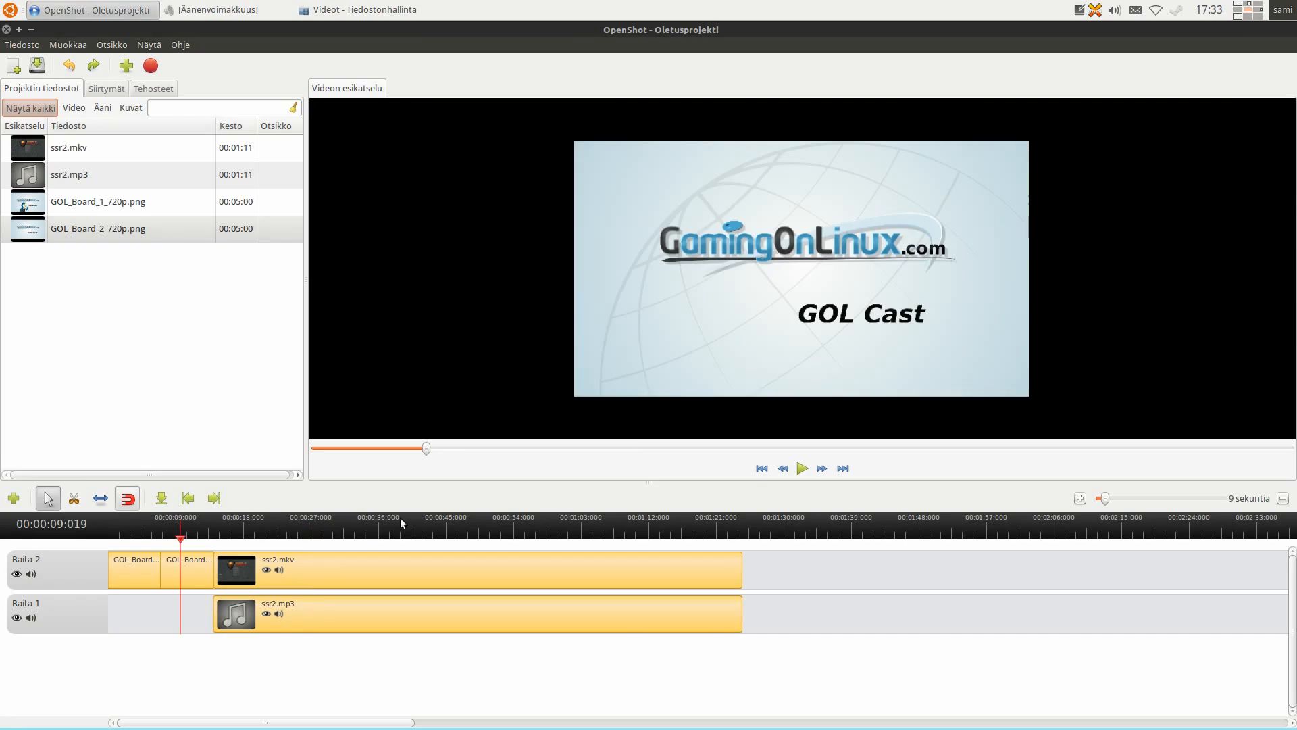